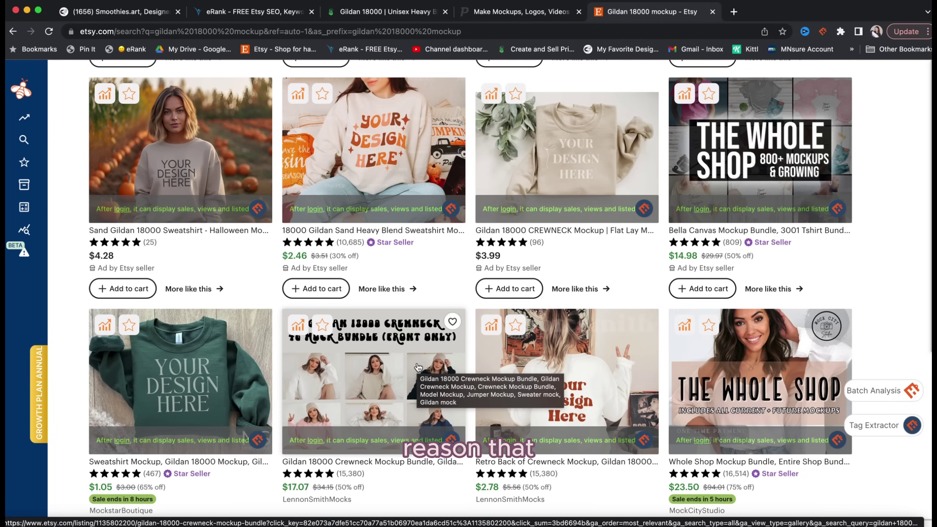
# Step: Examine the Etsy search results for Gildan 18000 mockups, comparing the styles, bundles and prices on offer
pyautogui.scroll(-3, 485, 345)
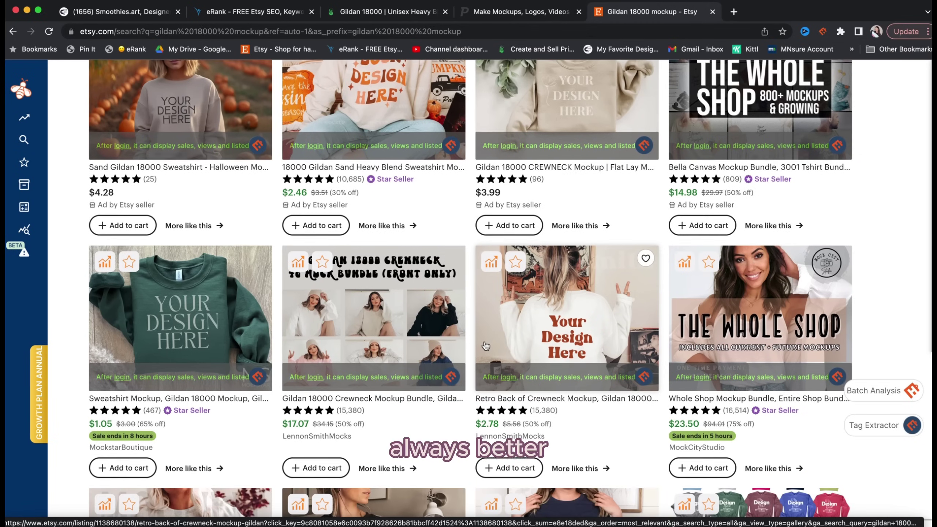
pyautogui.scroll(-2, 538, 315)
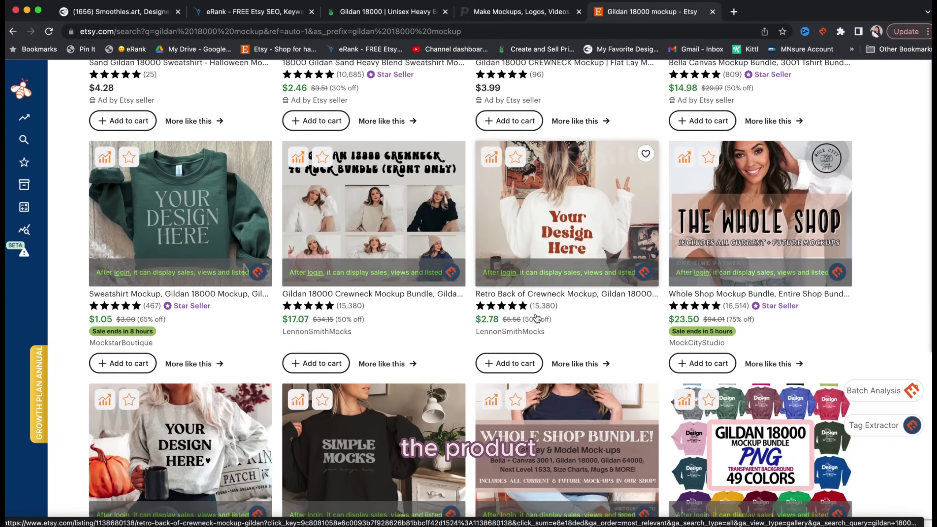
pyautogui.scroll(-1, 536, 318)
pyautogui.scroll(-2, 536, 318)
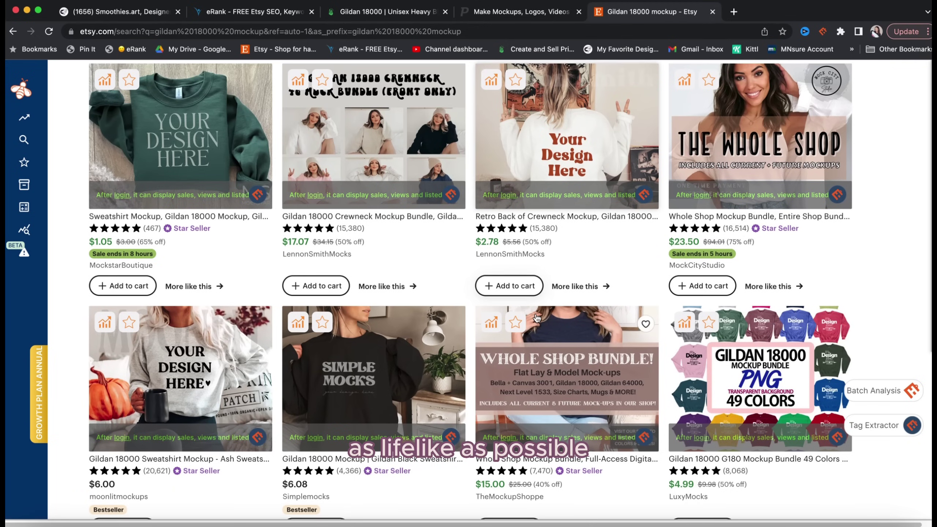
pyautogui.scroll(-2, 536, 318)
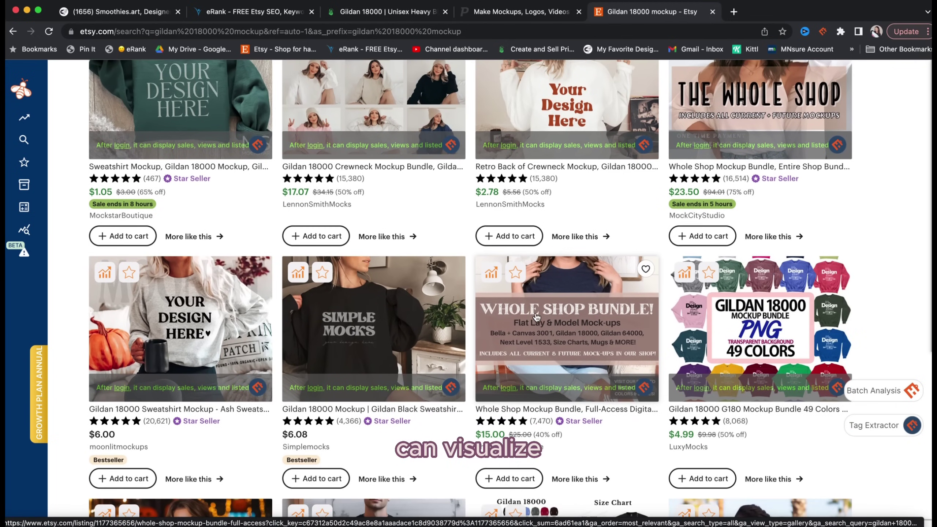
pyautogui.scroll(-4, 536, 316)
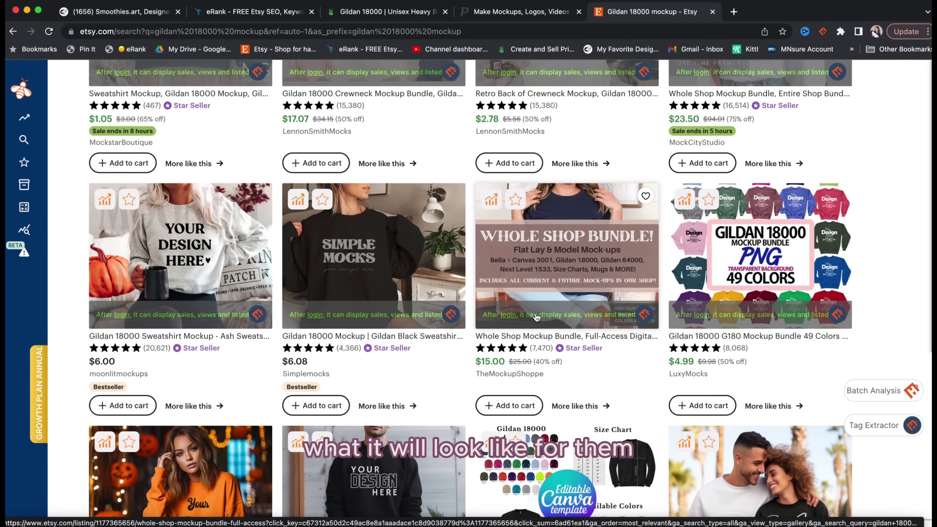
pyautogui.scroll(-1, 578, 266)
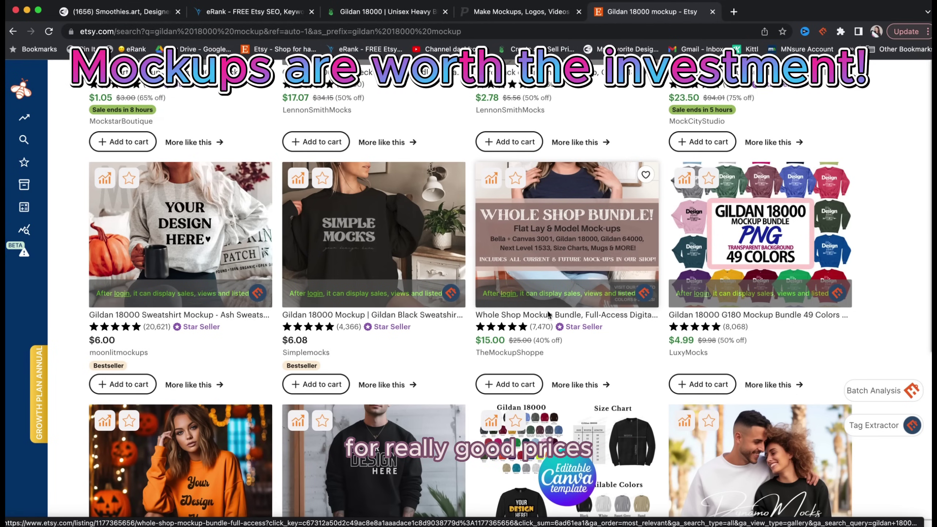
pyautogui.scroll(-5, 568, 316)
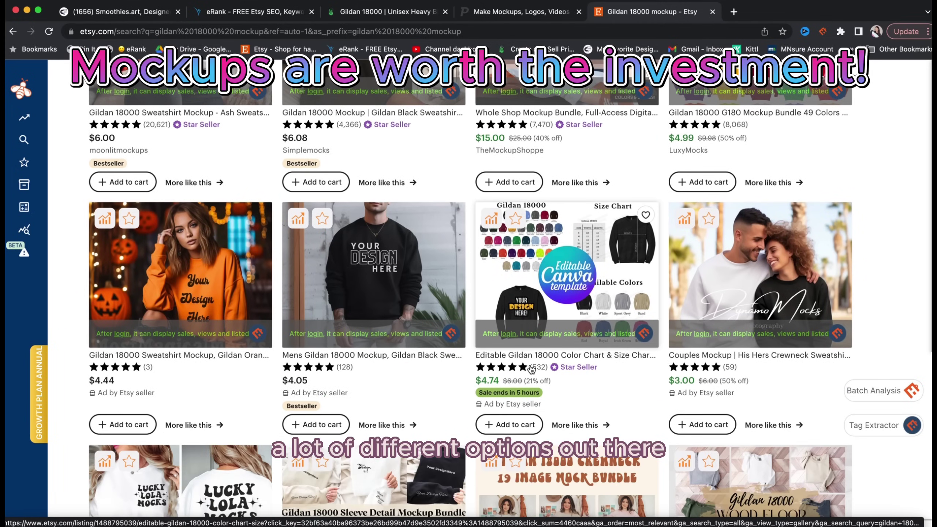
pyautogui.scroll(-1, 531, 369)
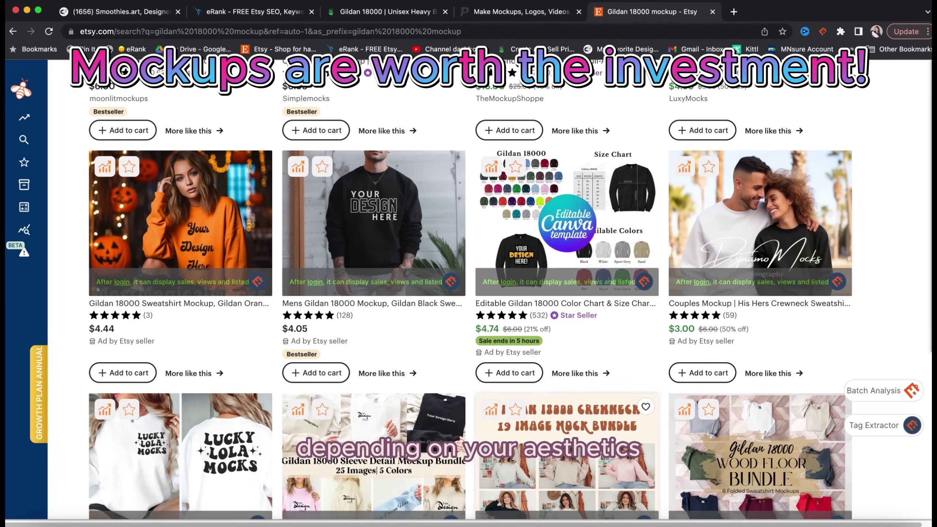
pyautogui.scroll(-1, 555, 458)
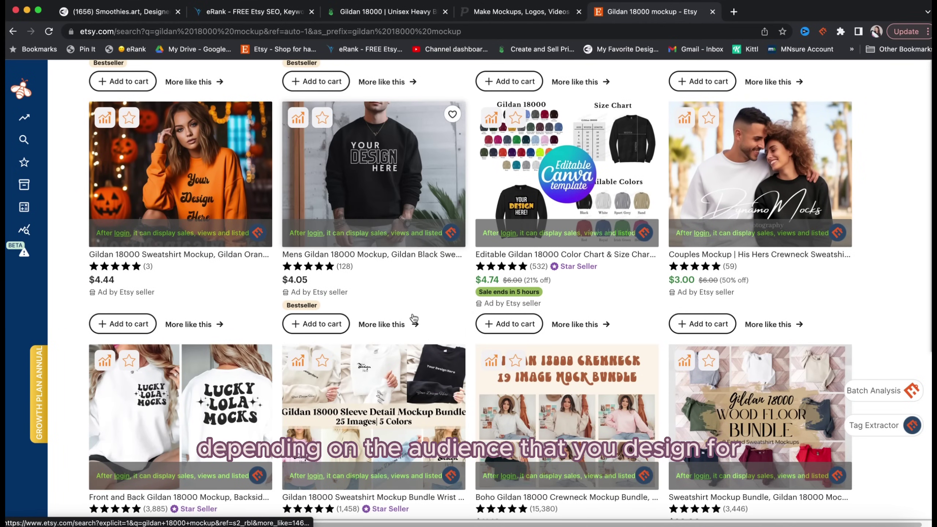
pyautogui.scroll(-8, 472, 292)
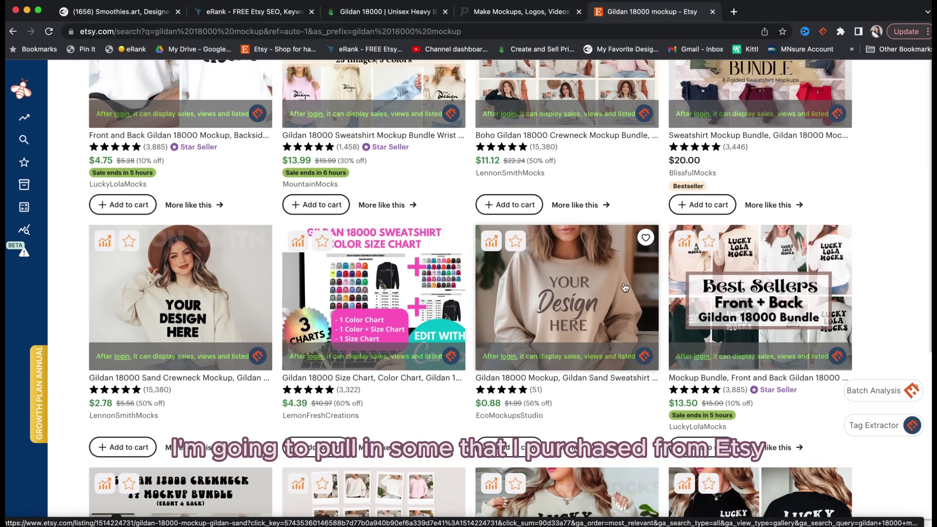
pyautogui.scroll(-1, 624, 288)
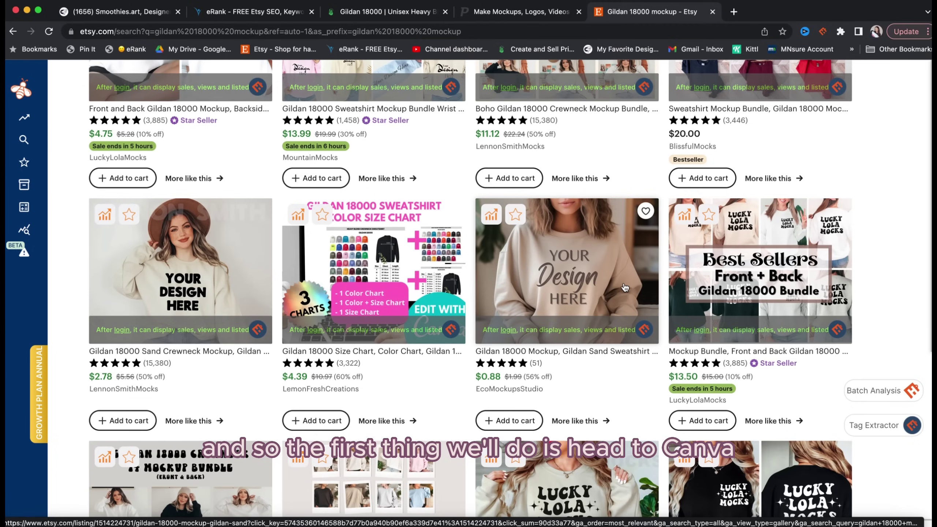
pyautogui.scroll(-1, 625, 287)
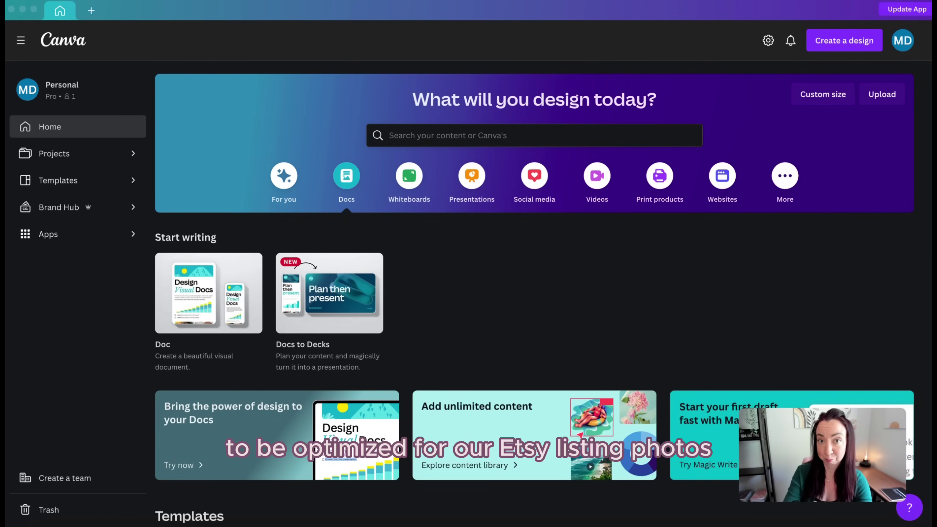
# Step: In Canva, create a new custom-size design of 2700 × 2025 px
pyautogui.click(93, 12)
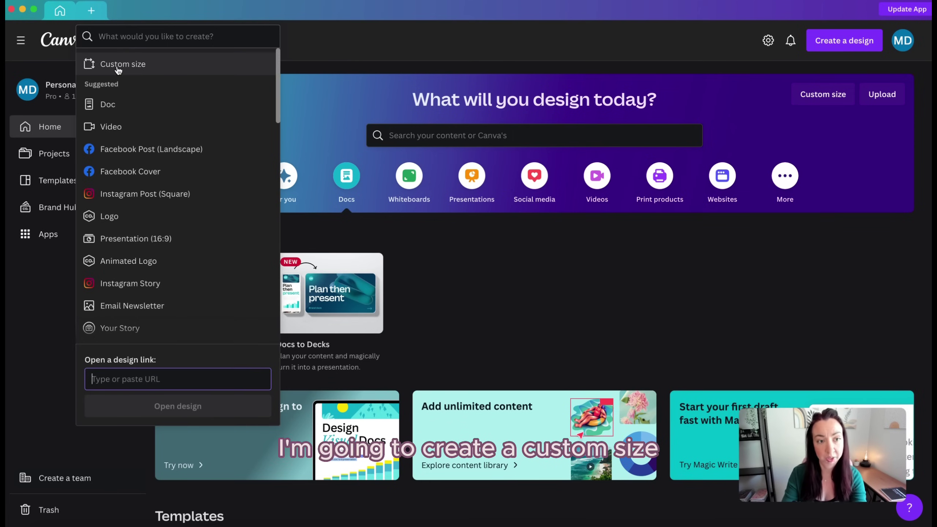
pyautogui.click(107, 64)
pyautogui.write('2700')
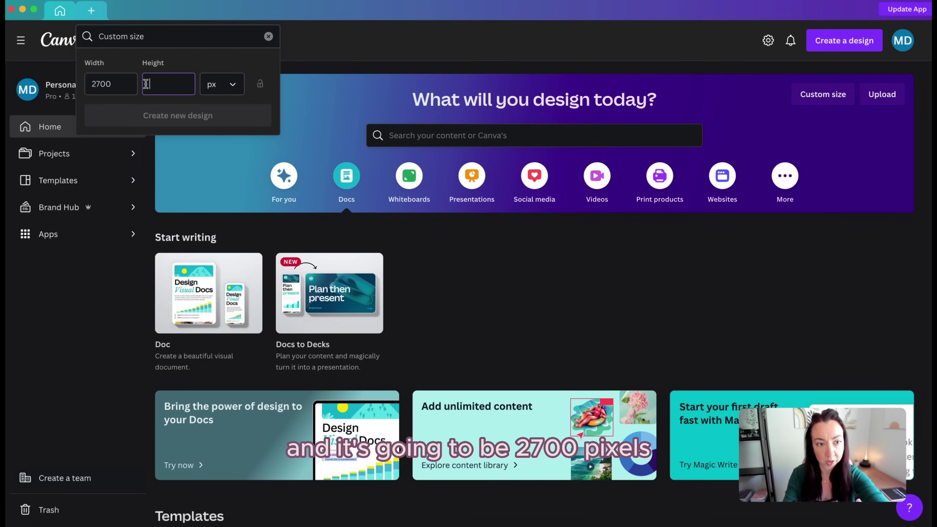
pyautogui.write('202')
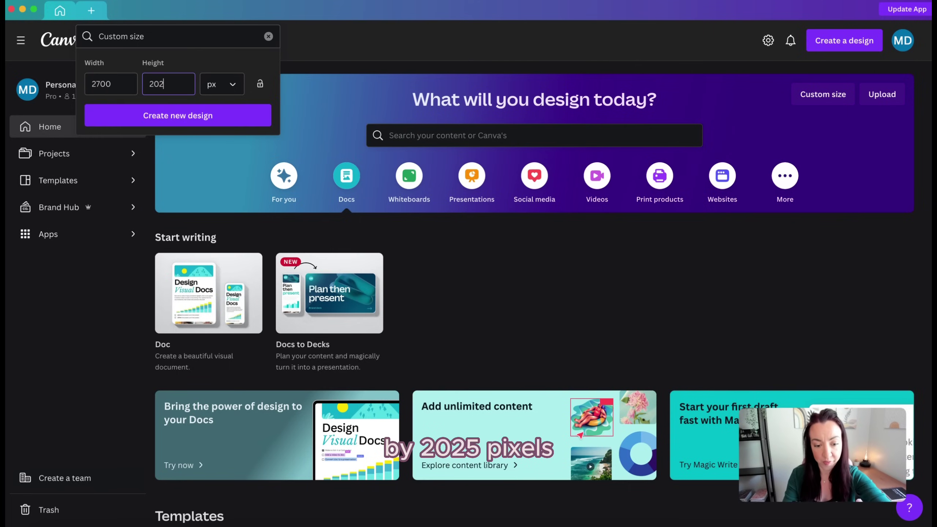
pyautogui.write('5')
pyautogui.click(176, 116)
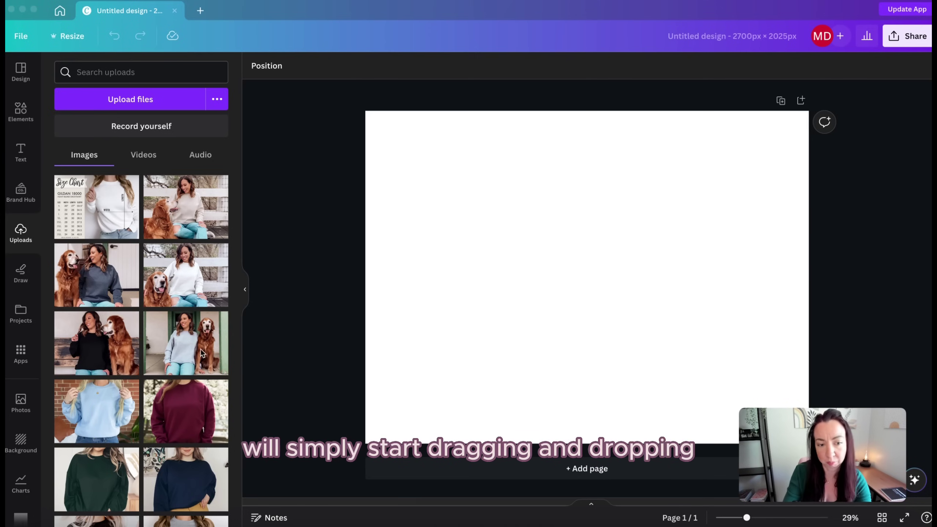
# Step: Fill the blank first page with the uploaded light blue sweatshirt mockup photographed against a brick wall
pyautogui.scroll(-5, 201, 349)
pyautogui.scroll(2, 177, 317)
pyautogui.scroll(1, 177, 313)
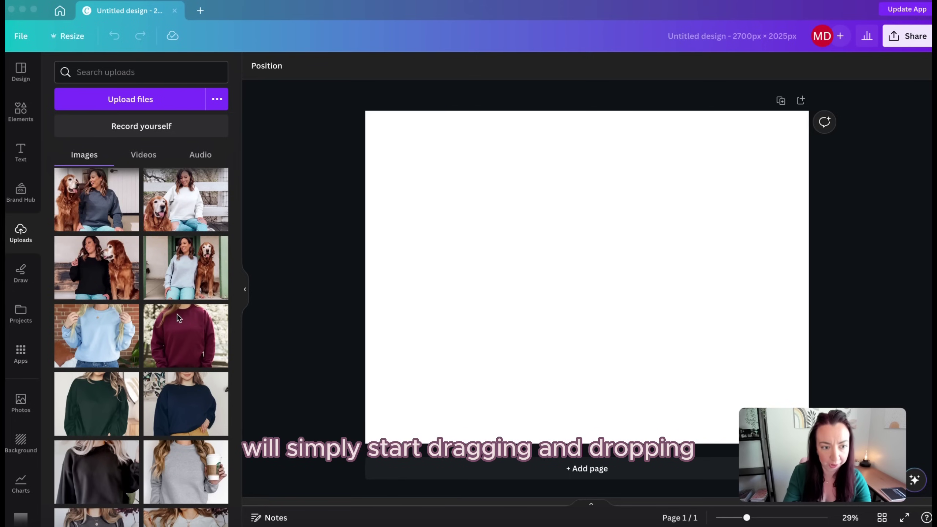
pyautogui.moveTo(122, 341); pyautogui.dragTo(382, 289)
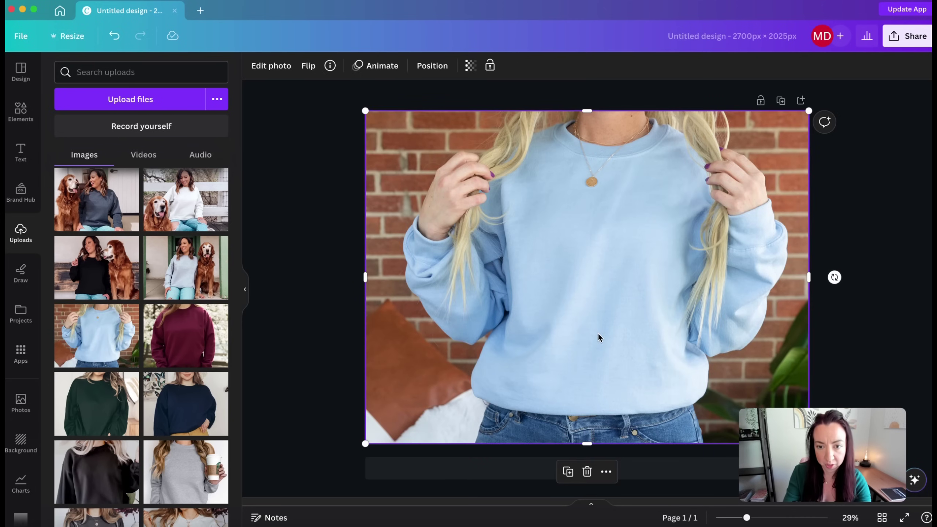
# Step: Add a second page filled with the maroon sweatshirt mockup and accept its crop as it is
pyautogui.click(666, 474)
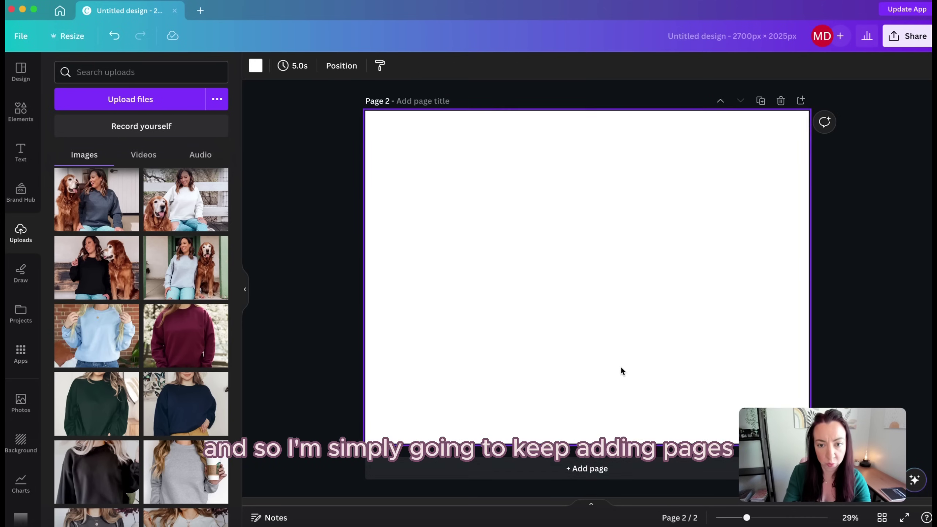
pyautogui.moveTo(191, 339); pyautogui.dragTo(386, 239)
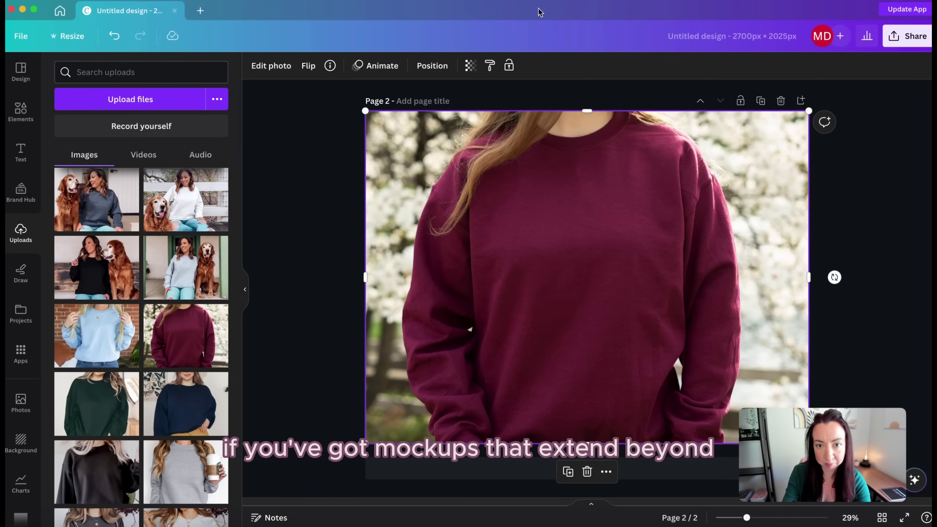
pyautogui.doubleClick(559, 233)
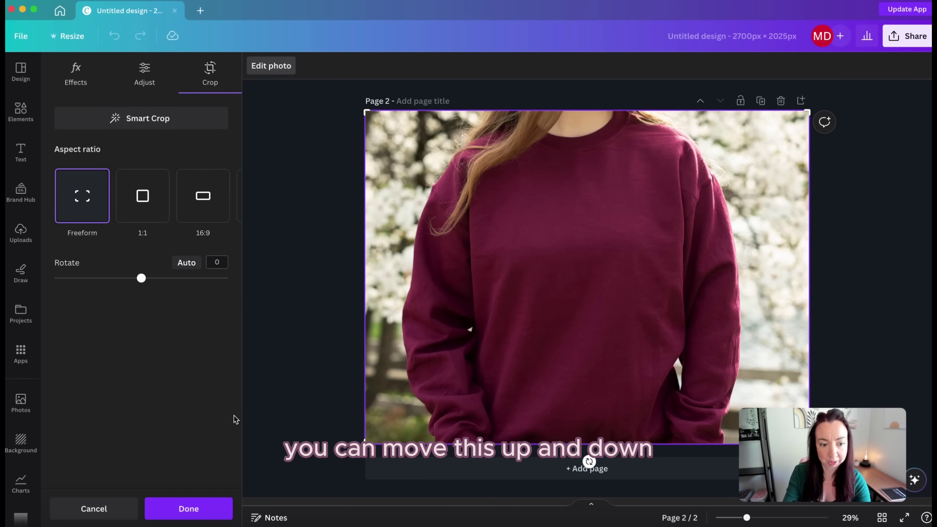
pyautogui.click(216, 507)
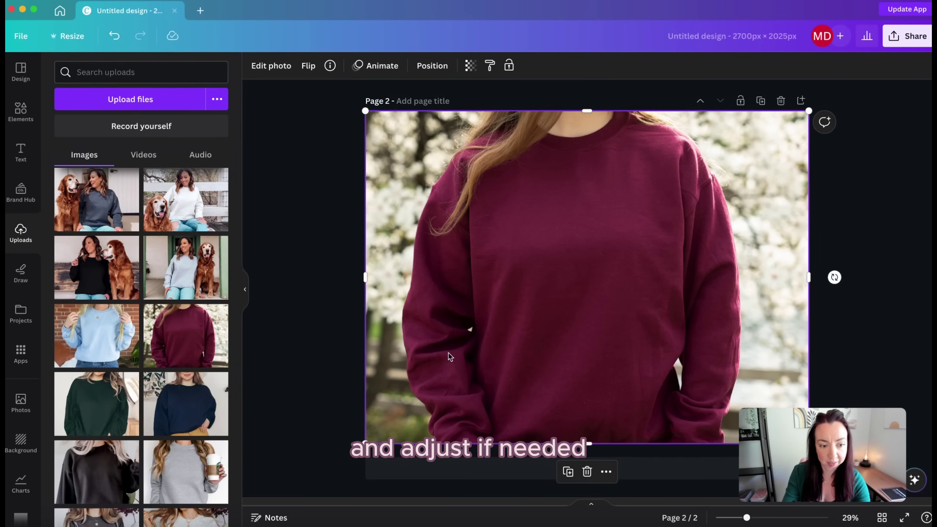
# Step: Add pages 3 and 4, filling one with the dark green sweatshirt mockup and the other with the navy one
pyautogui.click(498, 474)
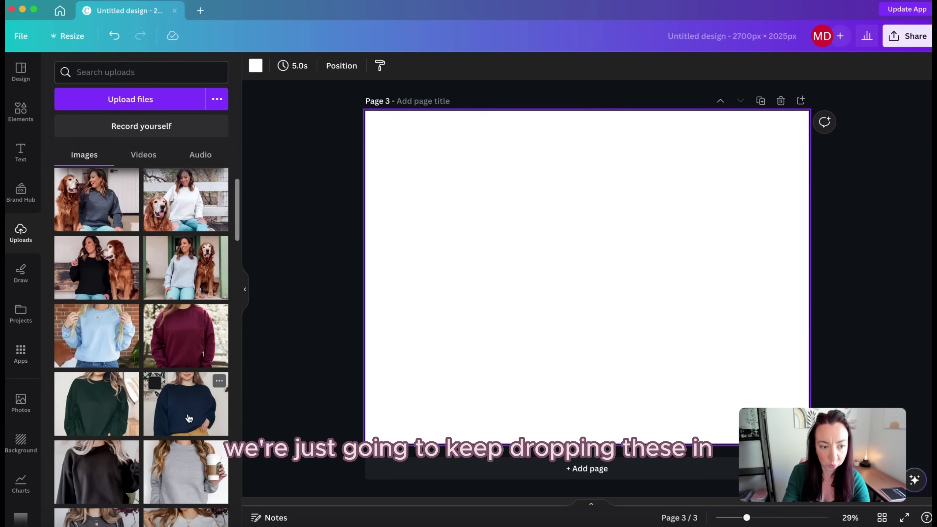
pyautogui.moveTo(115, 410); pyautogui.dragTo(395, 294)
pyautogui.click(496, 472)
pyautogui.moveTo(185, 404); pyautogui.dragTo(390, 308)
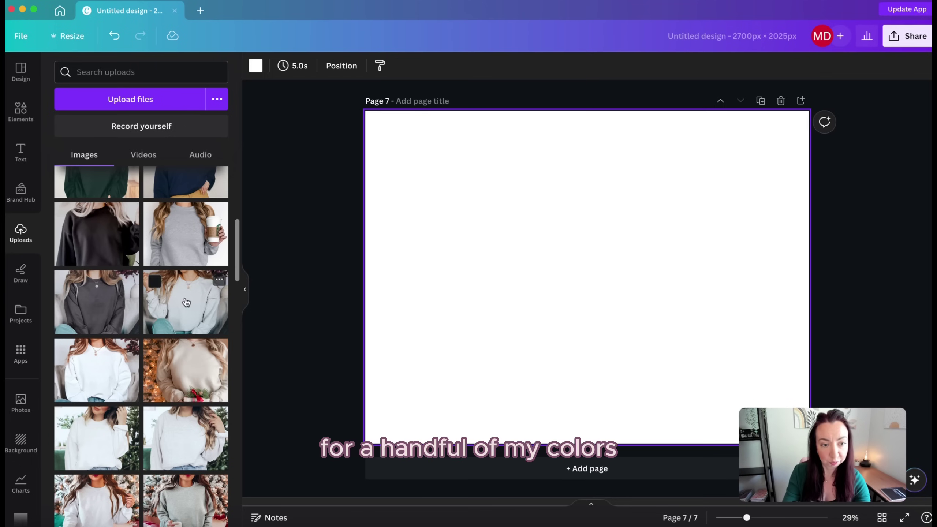
# Step: Fill page 7 with the dark grey sweatshirt mockup and a new page 8 with the light grey one
pyautogui.scroll(5, 488, 257)
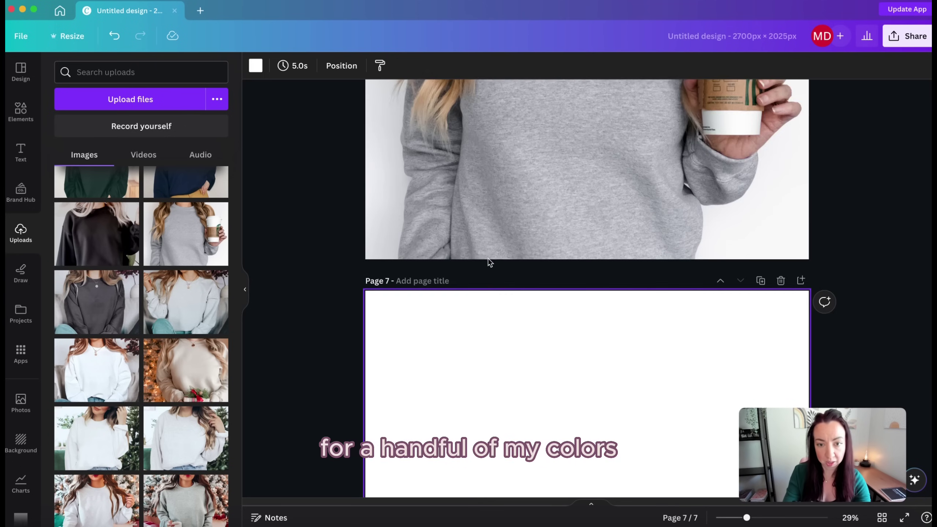
pyautogui.scroll(-4, 488, 257)
pyautogui.moveTo(91, 308); pyautogui.dragTo(369, 263)
pyautogui.scroll(-2, 528, 409)
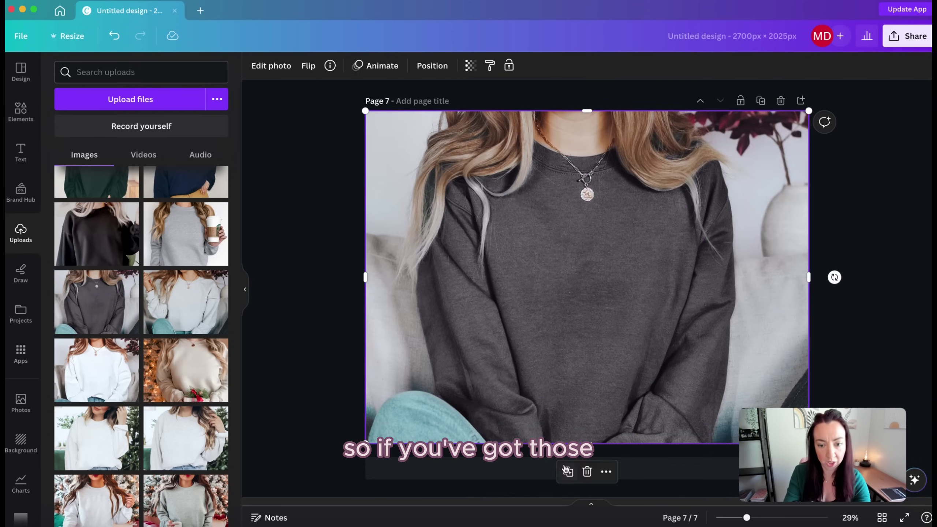
pyautogui.click(523, 475)
pyautogui.moveTo(179, 316); pyautogui.dragTo(452, 304)
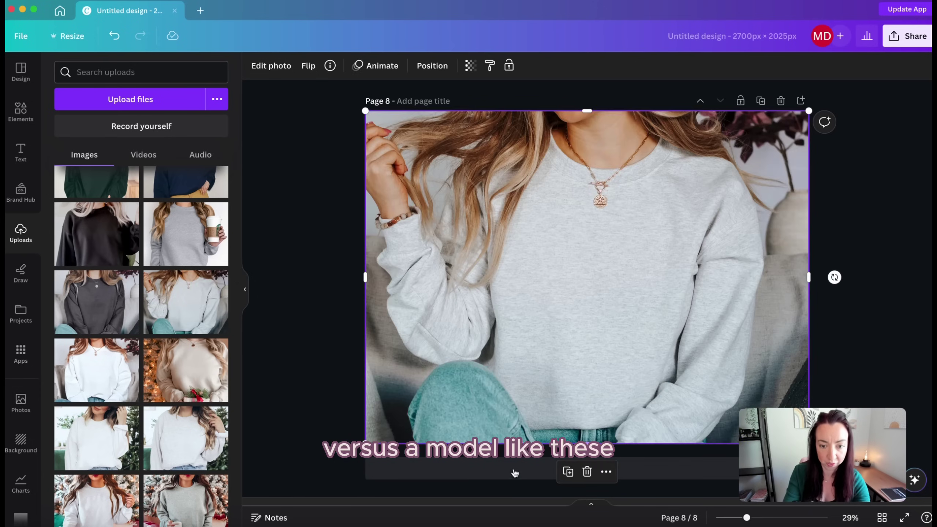
# Step: Add page 9 with the white sweatshirt and necklace mockup, and page 10 with the sand sweatshirt mockup beside the lit Christmas tree
pyautogui.click(516, 467)
pyautogui.moveTo(96, 369); pyautogui.dragTo(391, 279)
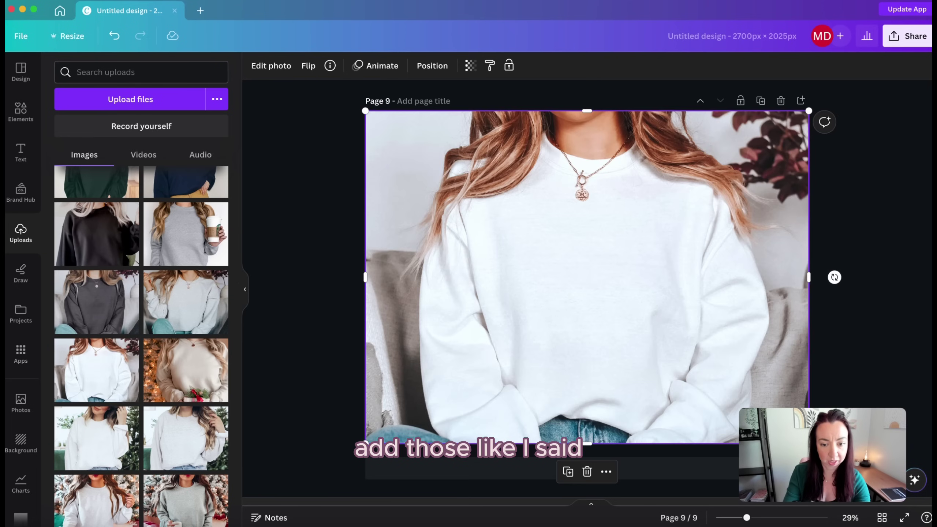
pyautogui.click(479, 474)
pyautogui.moveTo(188, 382); pyautogui.dragTo(369, 339)
pyautogui.moveTo(461, 489); pyautogui.dragTo(465, 473)
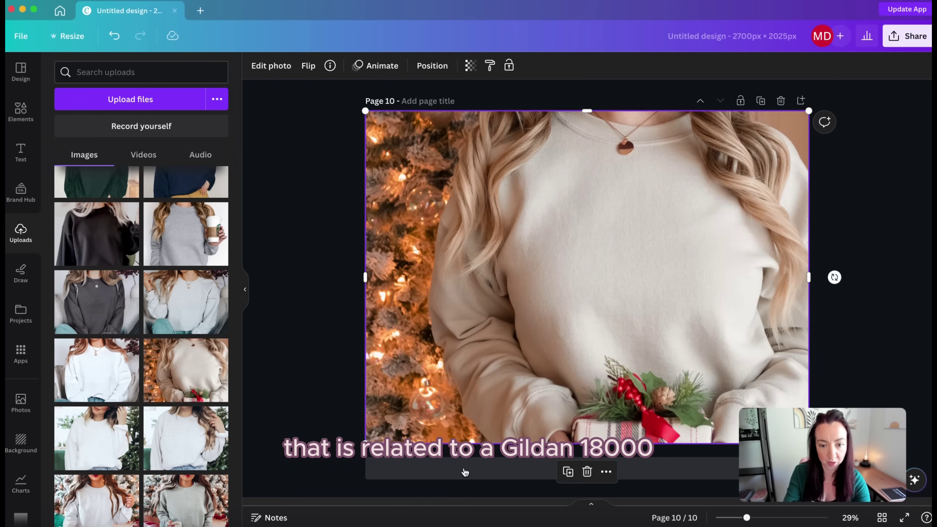
# Step: Add page 11 with the white sweatshirt mockup by the green Christmas tree, and page 12 with another Christmas sweatshirt mockup
pyautogui.click(465, 471)
pyautogui.moveTo(101, 447); pyautogui.dragTo(383, 334)
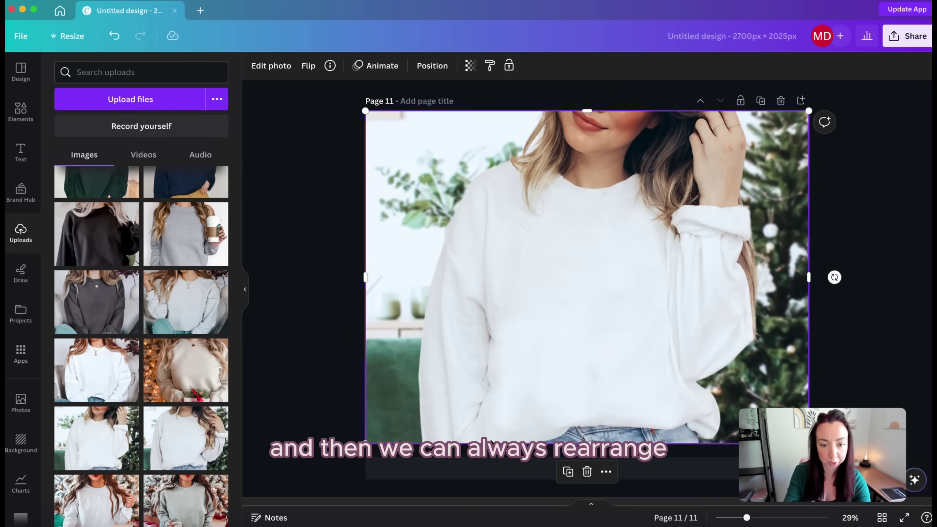
pyautogui.click(490, 473)
pyautogui.scroll(-3, 185, 428)
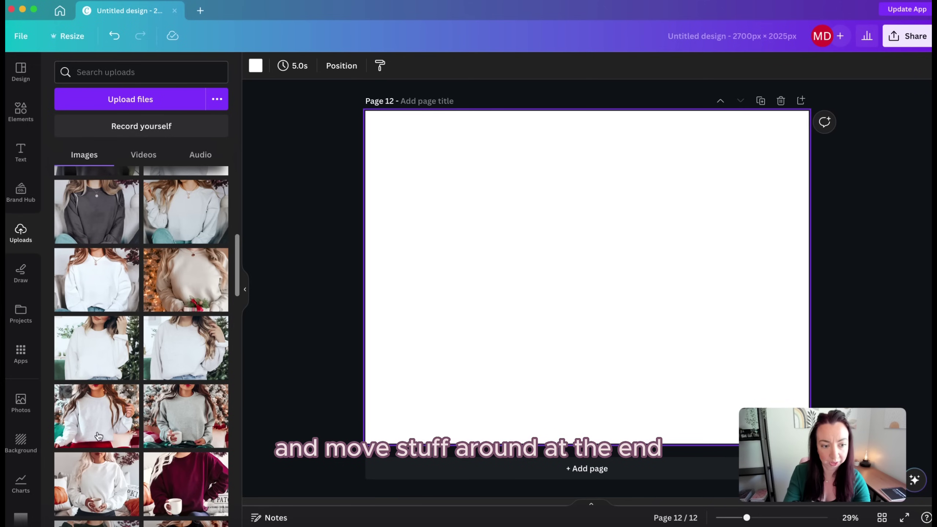
pyautogui.moveTo(140, 410); pyautogui.dragTo(375, 315)
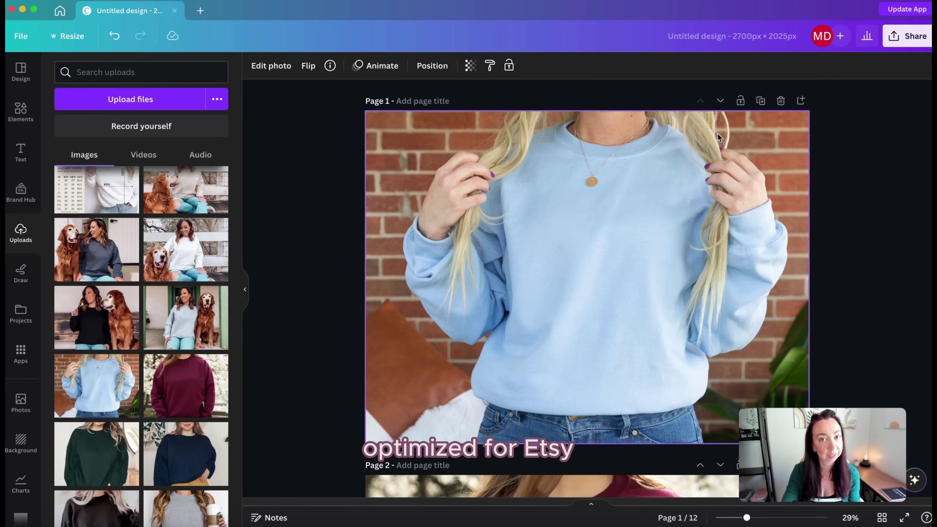
# Step: Rename the design as "Gildan 18000 TEMPLATE"
pyautogui.click(768, 39)
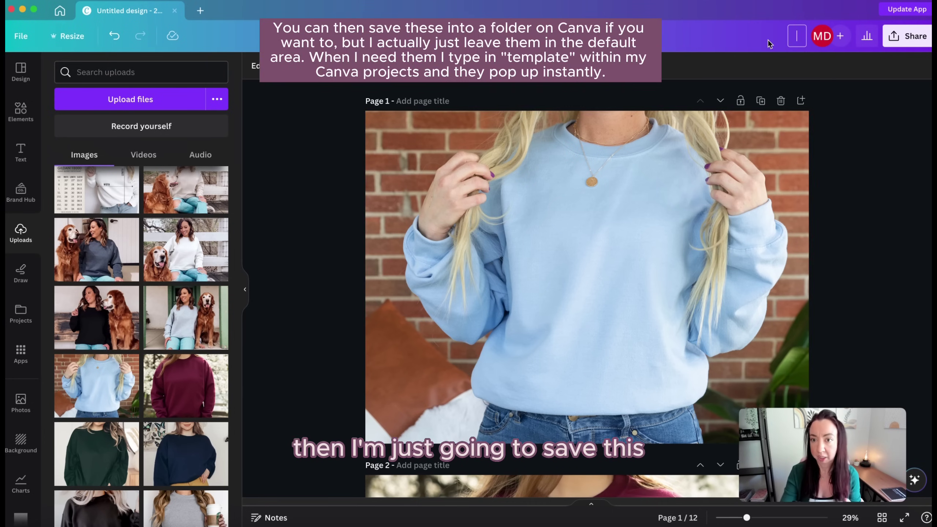
pyautogui.write('Gildan 1800')
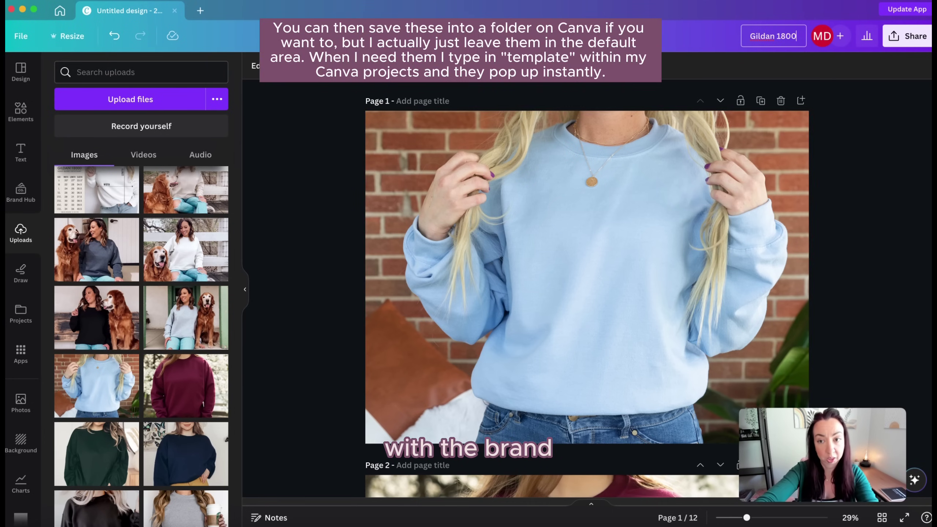
pyautogui.write('0 TEMPLATE')
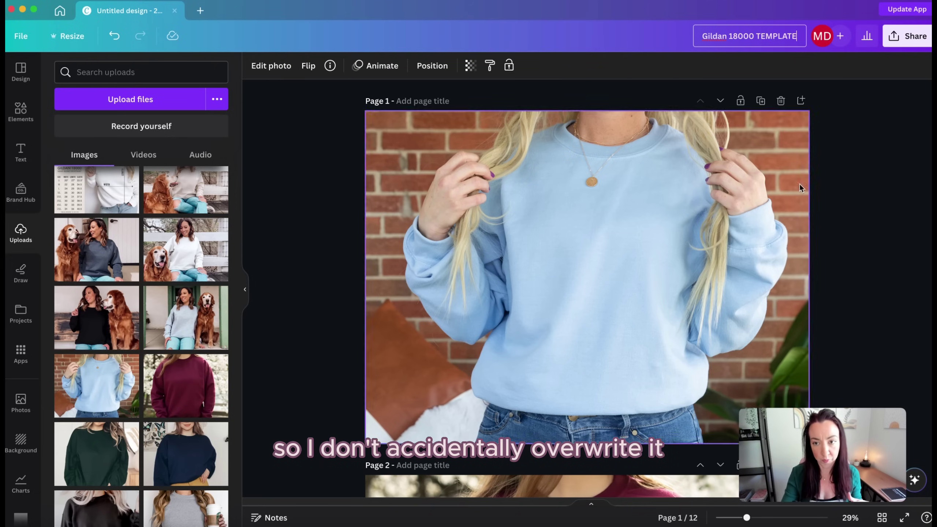
# Step: Confirm the design's new name and fill a new page 2 with the Gildan 18000 size chart image
pyautogui.press('Return')
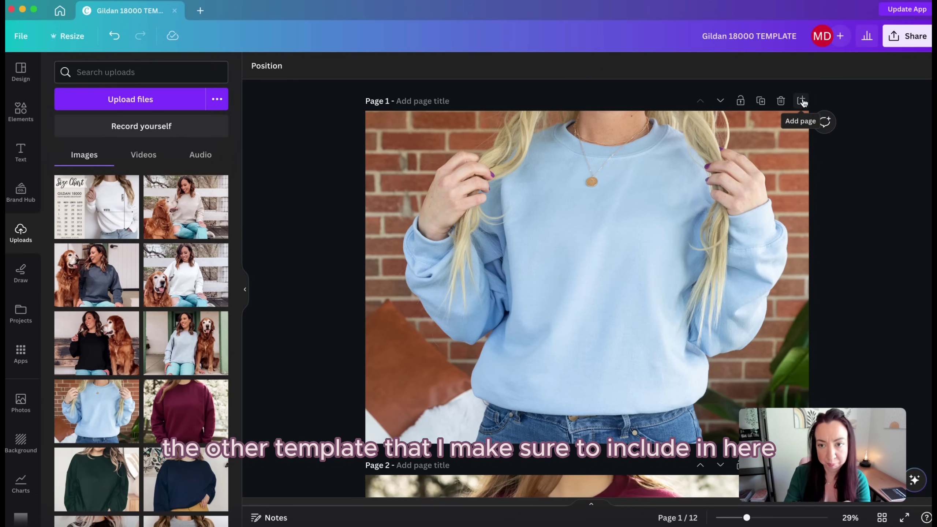
pyautogui.click(802, 101)
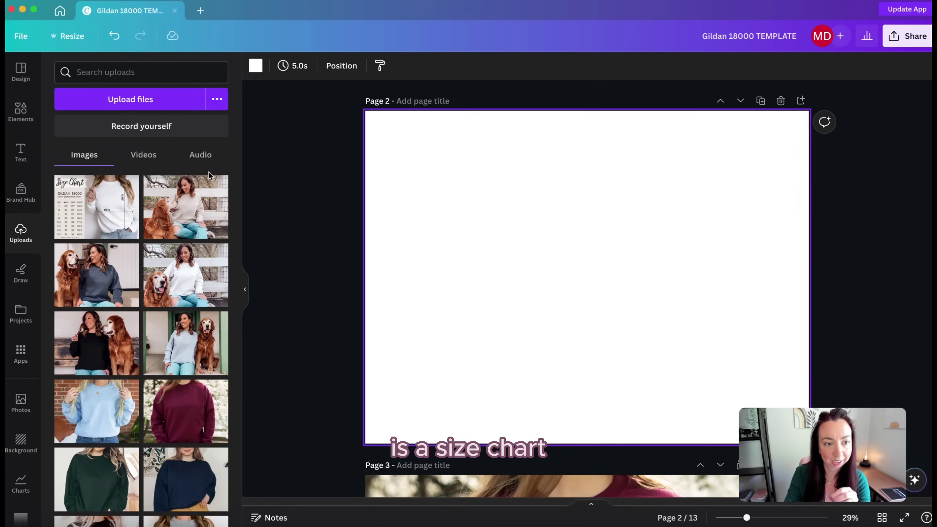
pyautogui.moveTo(107, 208); pyautogui.dragTo(618, 245)
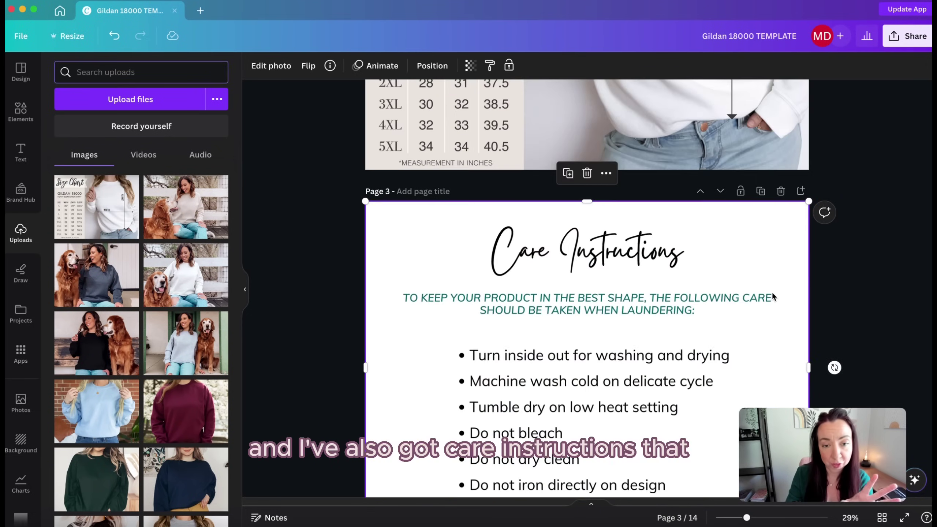
pyautogui.scroll(-3, 767, 291)
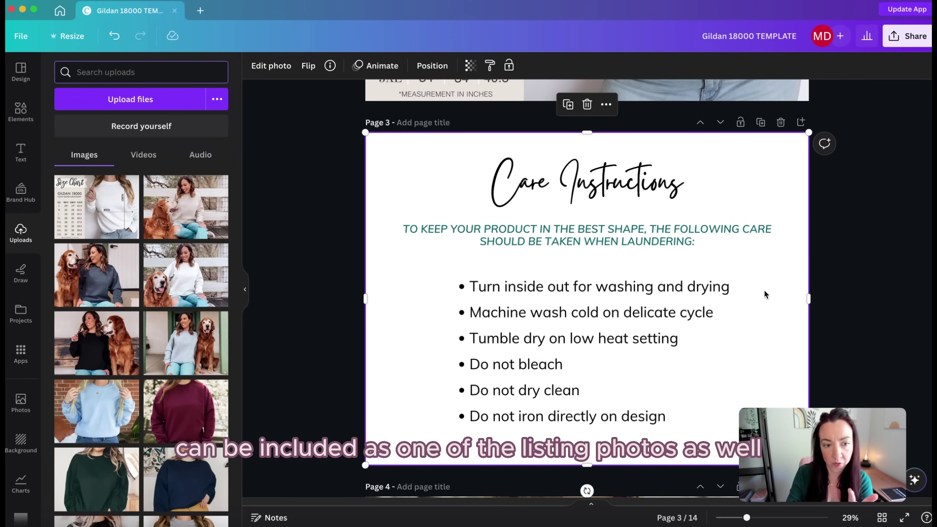
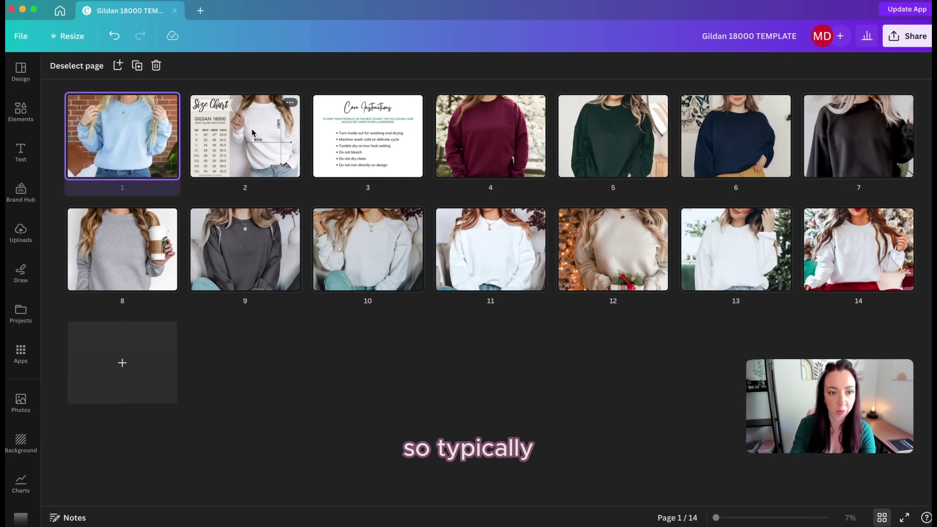
# Step: Move the size chart and care instructions pages to positions 10 and 11, before the Christmas mockups, and reopen page 1 for editing
pyautogui.moveTo(250, 131); pyautogui.dragTo(608, 229)
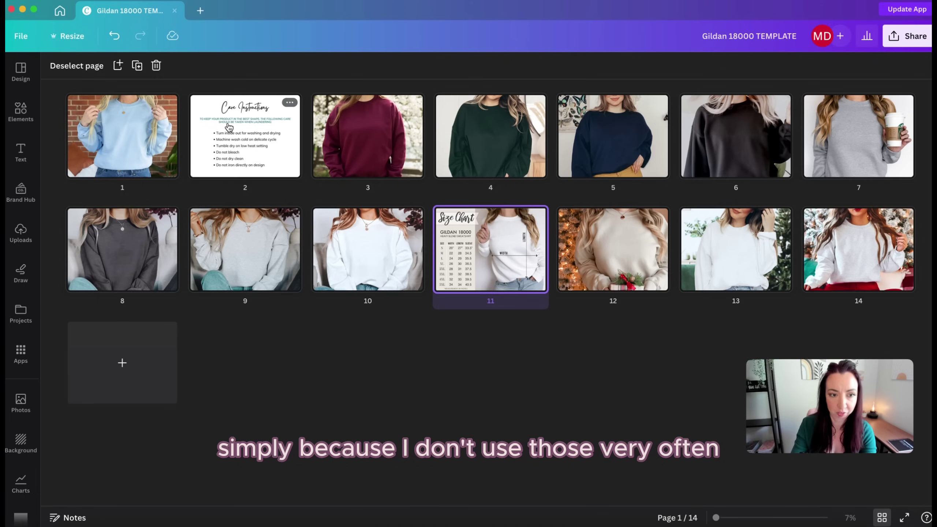
pyautogui.moveTo(234, 124); pyautogui.dragTo(530, 244)
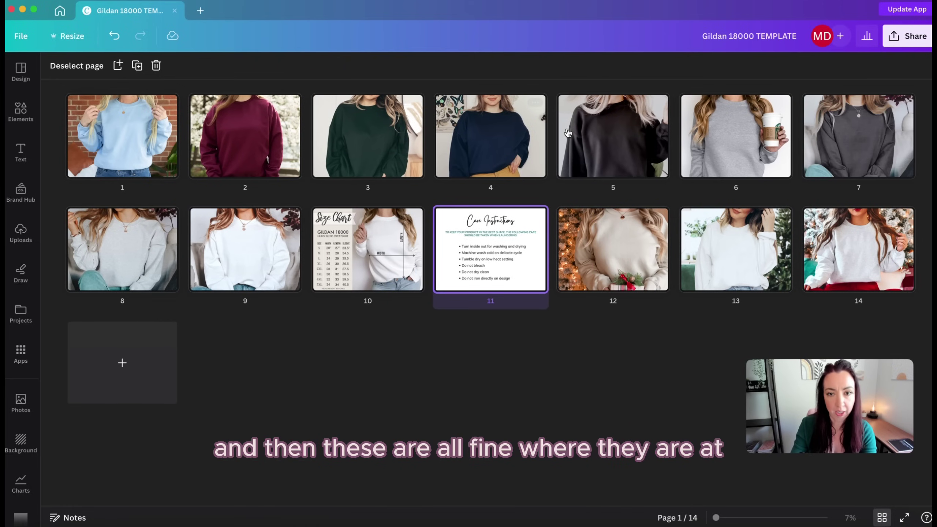
pyautogui.click(108, 137)
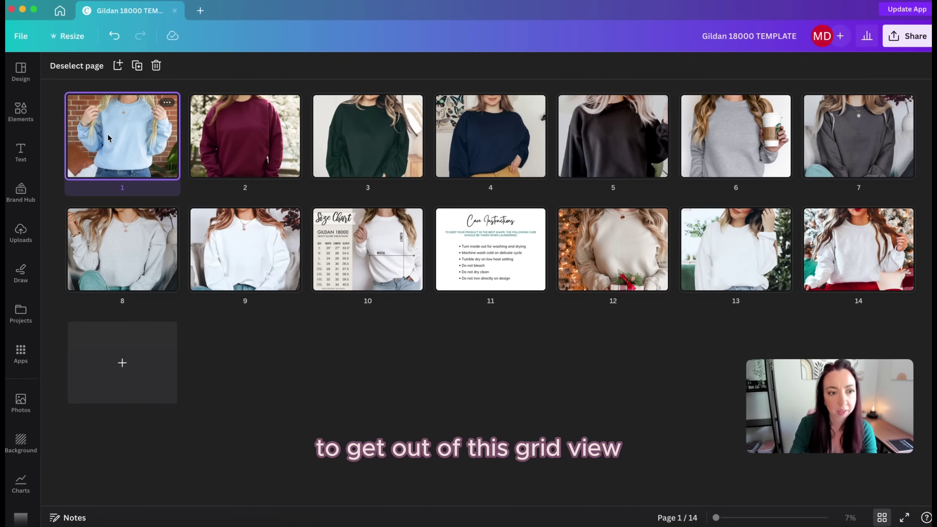
pyautogui.doubleClick(130, 137)
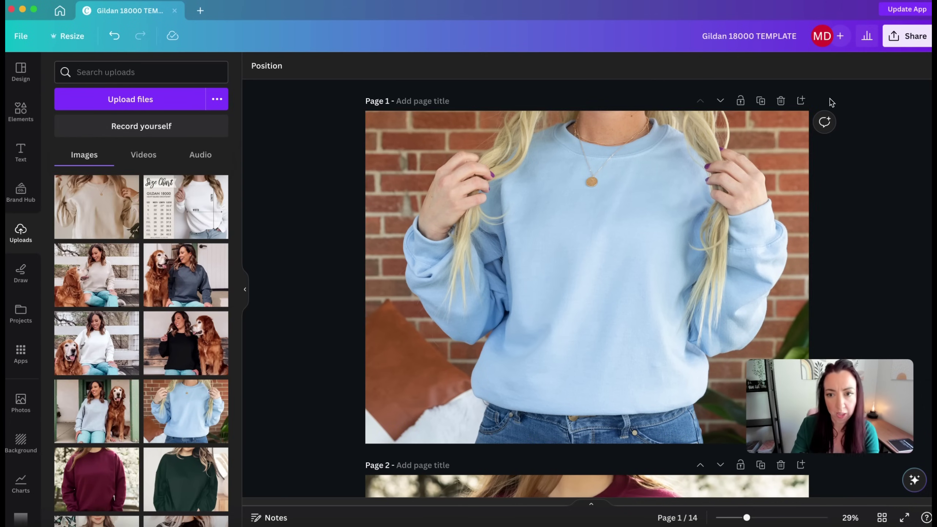
# Step: Add a page after page 1, fill it with the sand sweatshirt mockup and move it up to become page 1
pyautogui.click(800, 100)
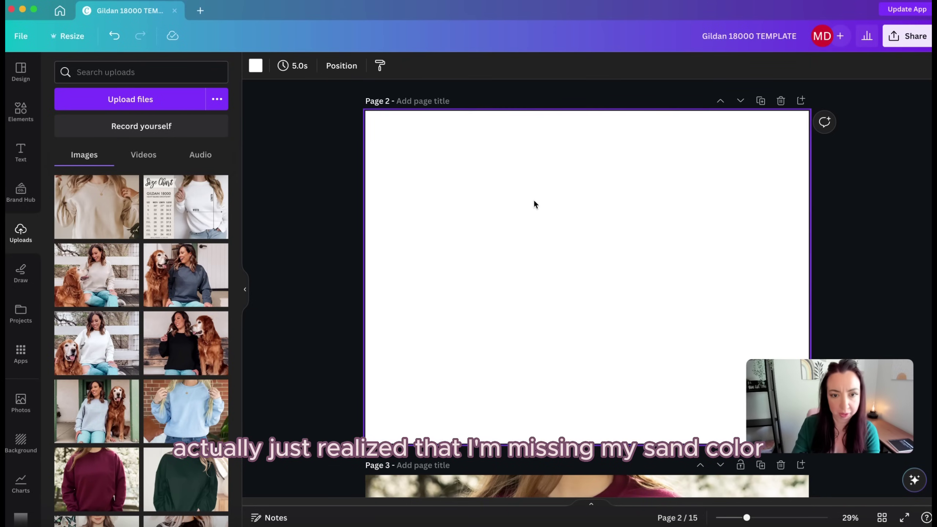
pyautogui.moveTo(96, 207); pyautogui.dragTo(590, 167)
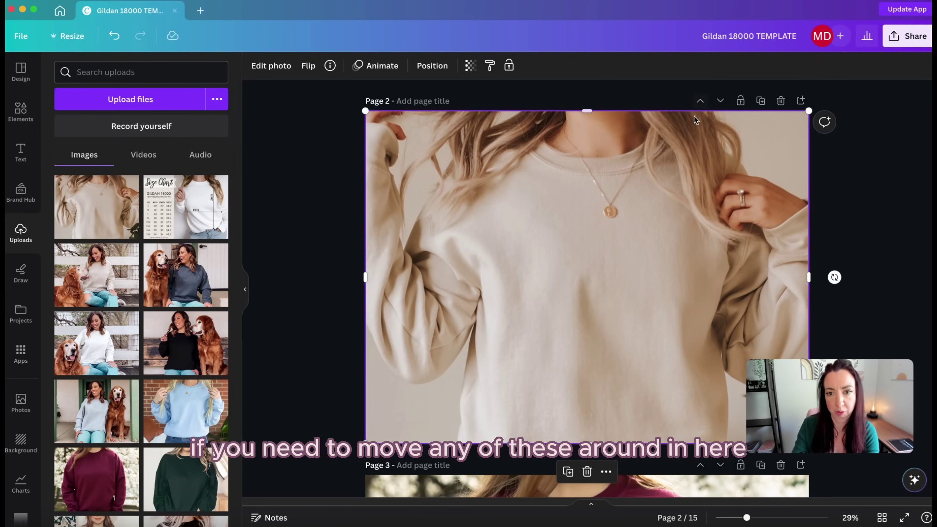
pyautogui.click(699, 101)
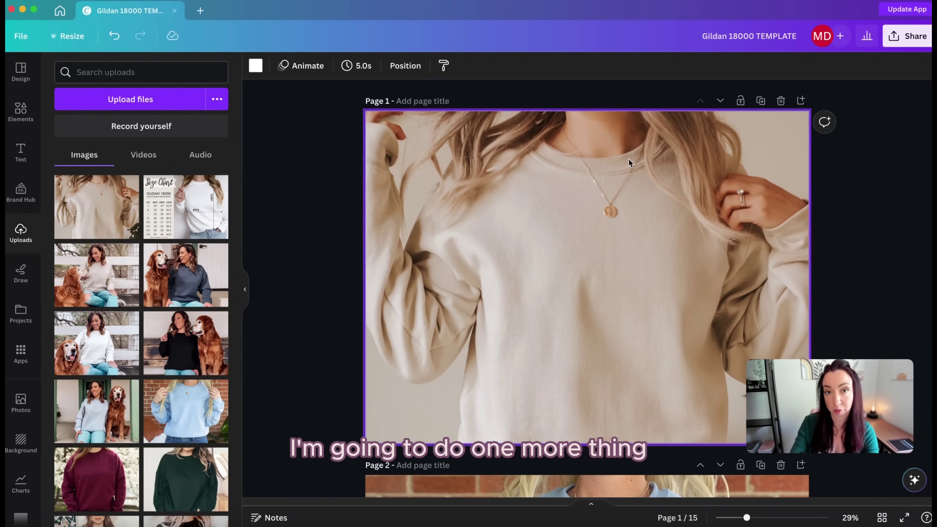
# Step: Set the page timing to 1.0 second and apply it to all 15 pages
pyautogui.click(350, 67)
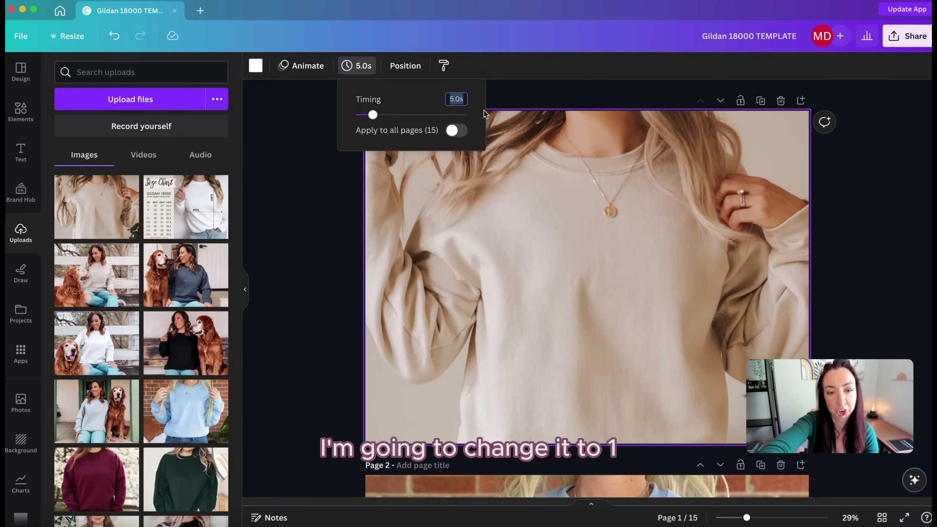
pyautogui.write('1')
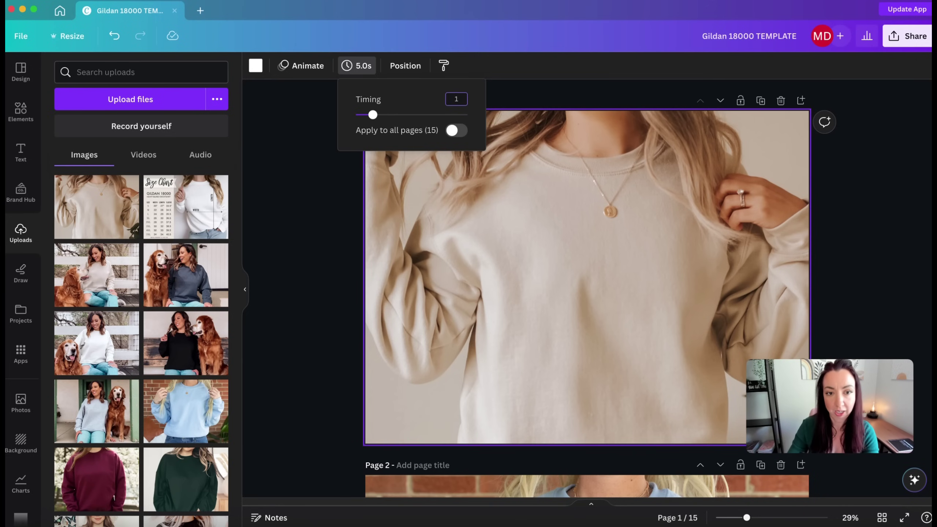
pyautogui.click(455, 131)
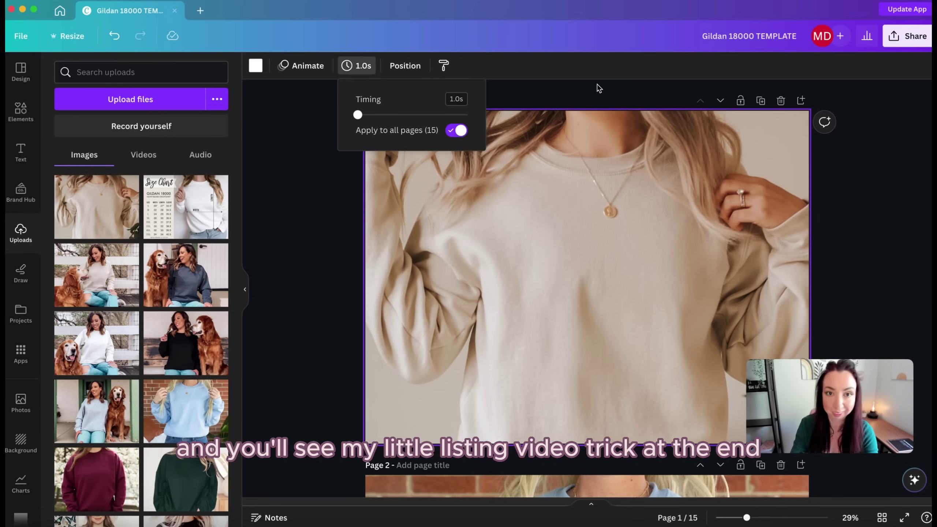
pyautogui.click(581, 271)
# Step: Make a copy of the Gildan 18000 TEMPLATE design
pyautogui.click(729, 39)
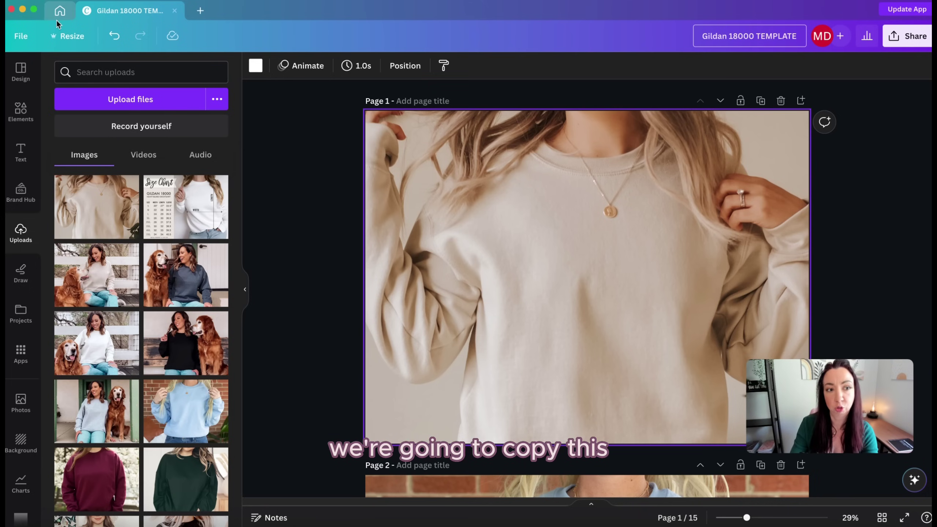
pyautogui.click(21, 36)
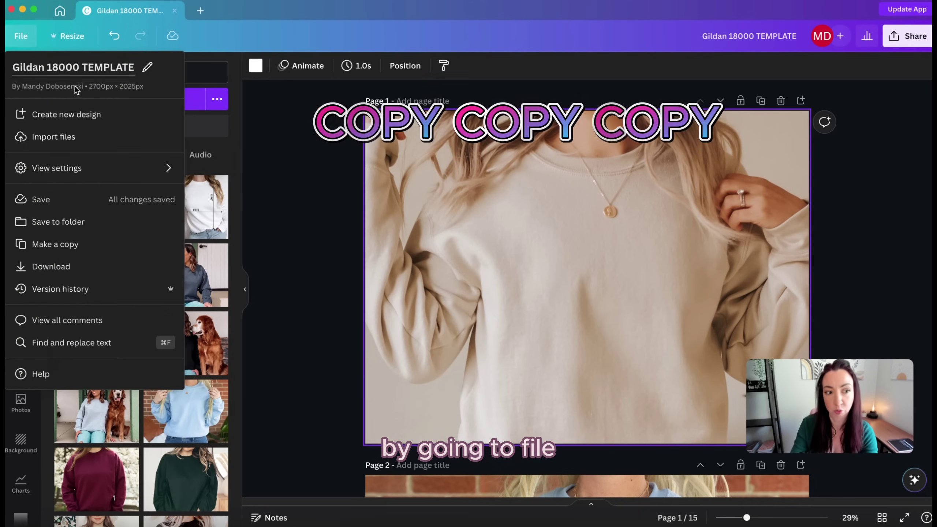
pyautogui.click(86, 254)
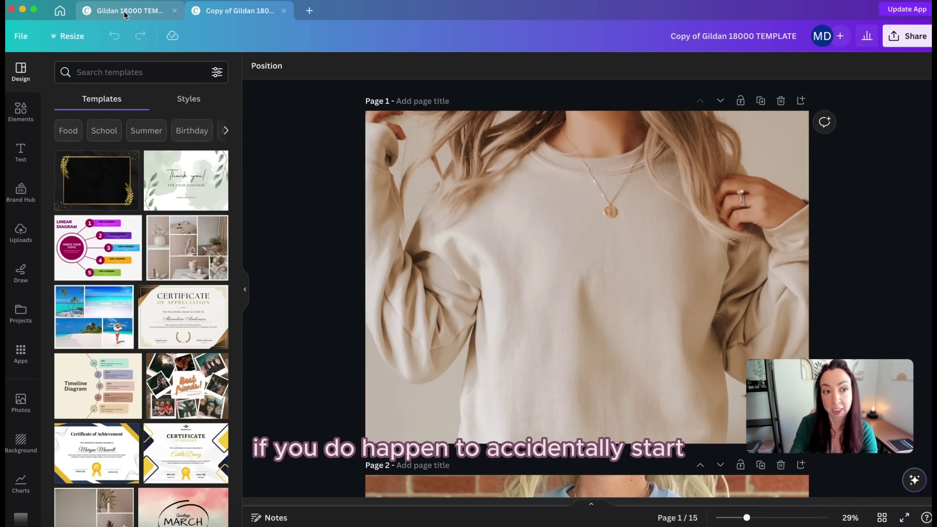
# Step: Examine the version history of the original Gildan 18000 TEMPLATE and return to the copied design
pyautogui.click(128, 13)
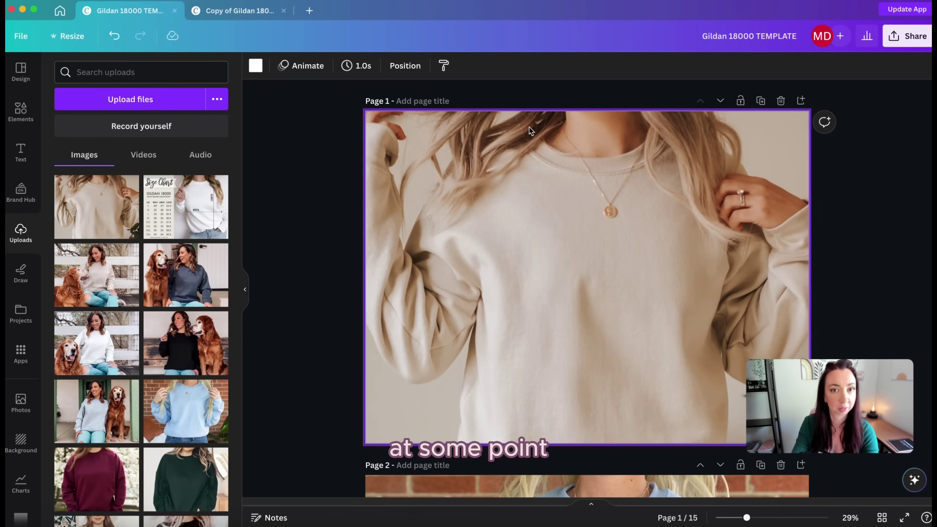
pyautogui.click(20, 40)
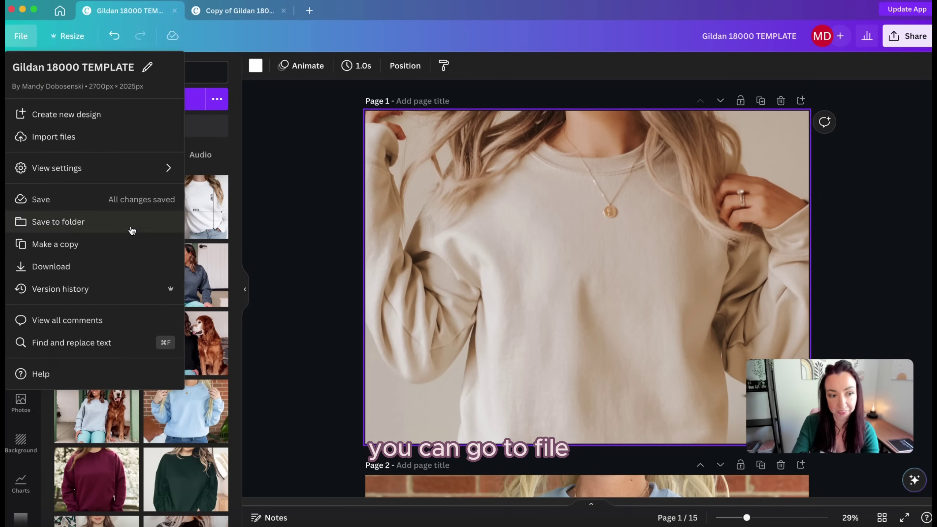
pyautogui.click(95, 292)
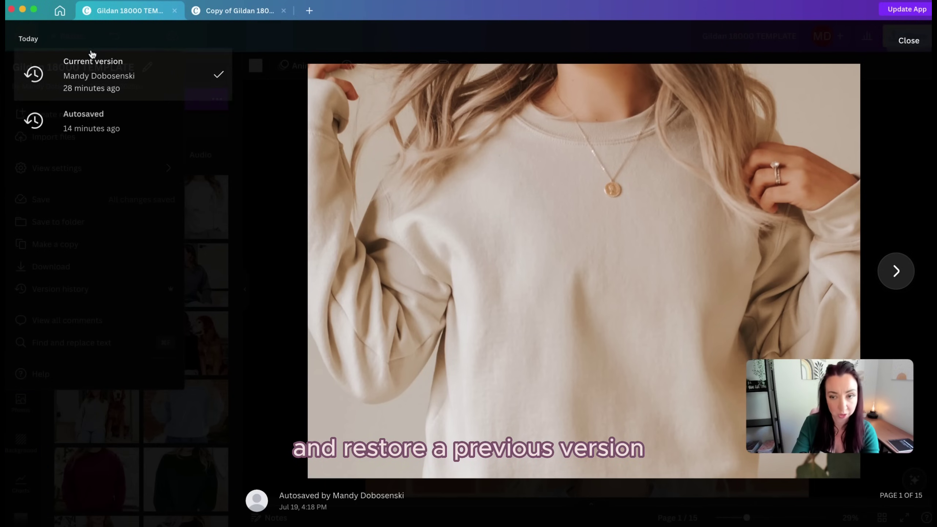
pyautogui.click(901, 41)
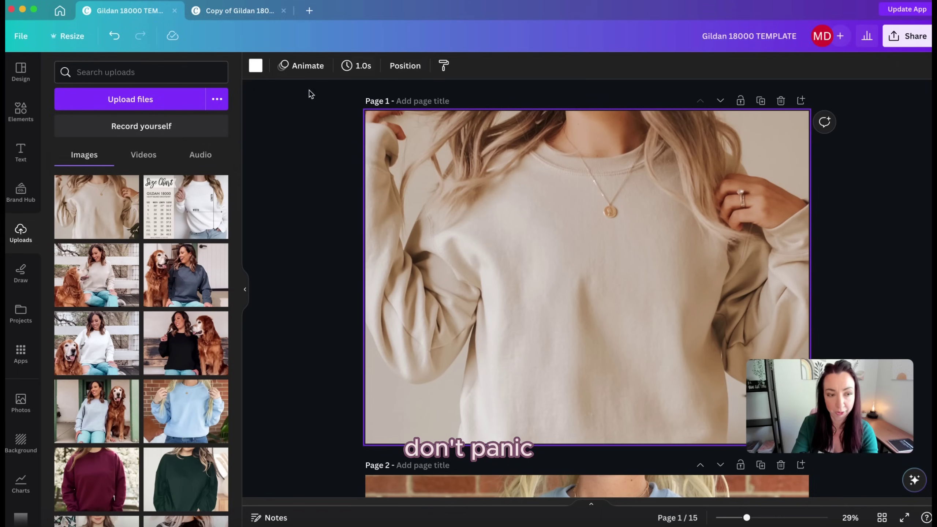
pyautogui.click(248, 18)
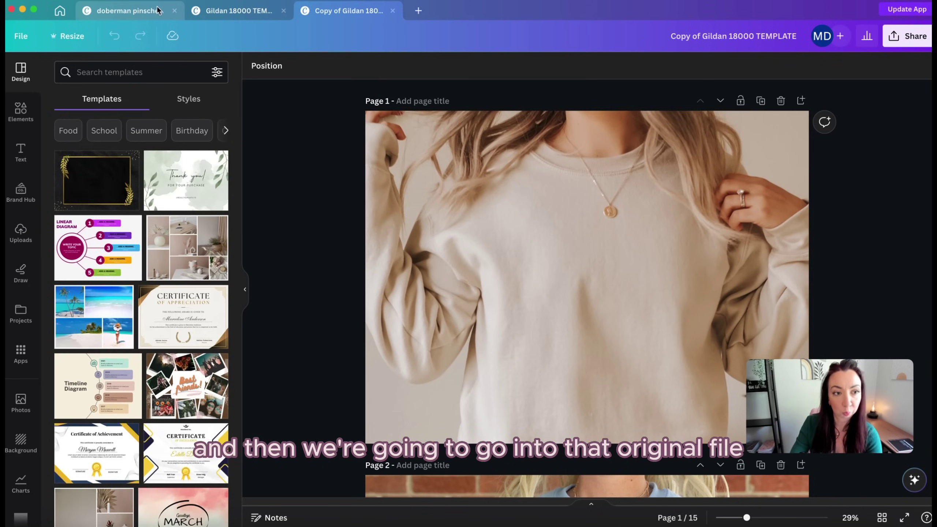
# Step: Export all 12 pages of the doberman pinscher designs file as transparent-background PNGs, saved as doberman pinscher designs.zip in Downloads
pyautogui.click(135, 15)
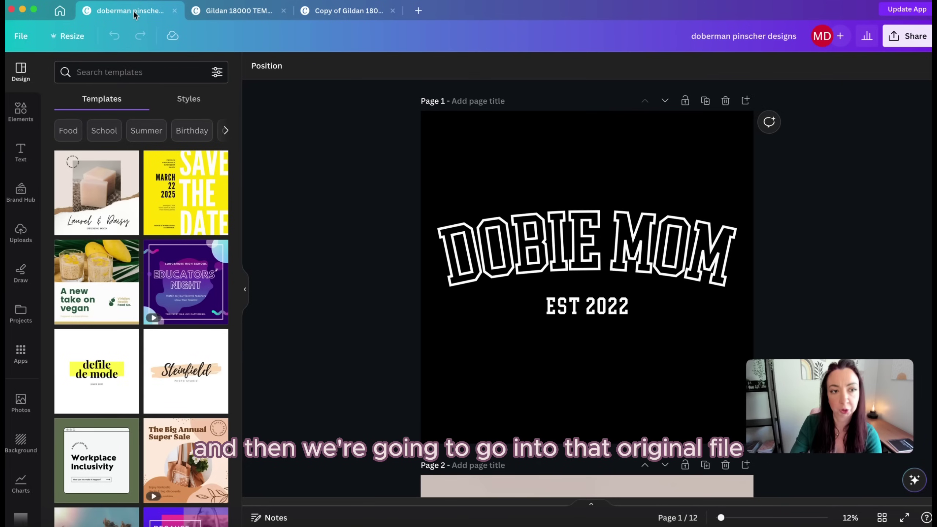
pyautogui.scroll(-10, 563, 200)
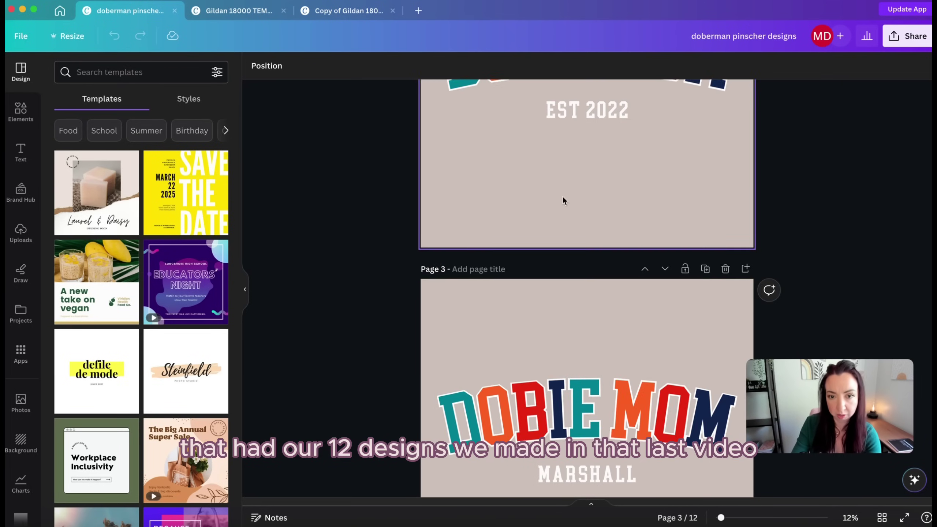
pyautogui.scroll(-10, 563, 201)
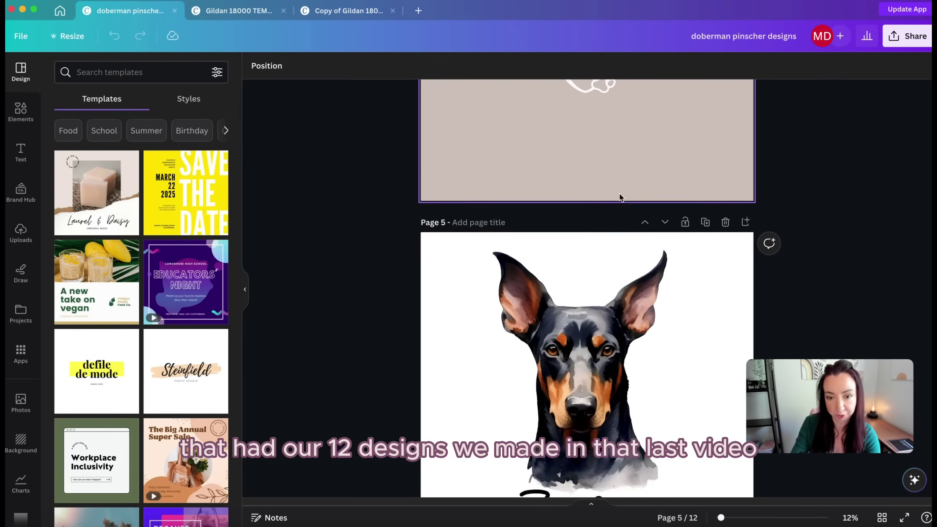
pyautogui.scroll(15, 621, 197)
pyautogui.click(897, 36)
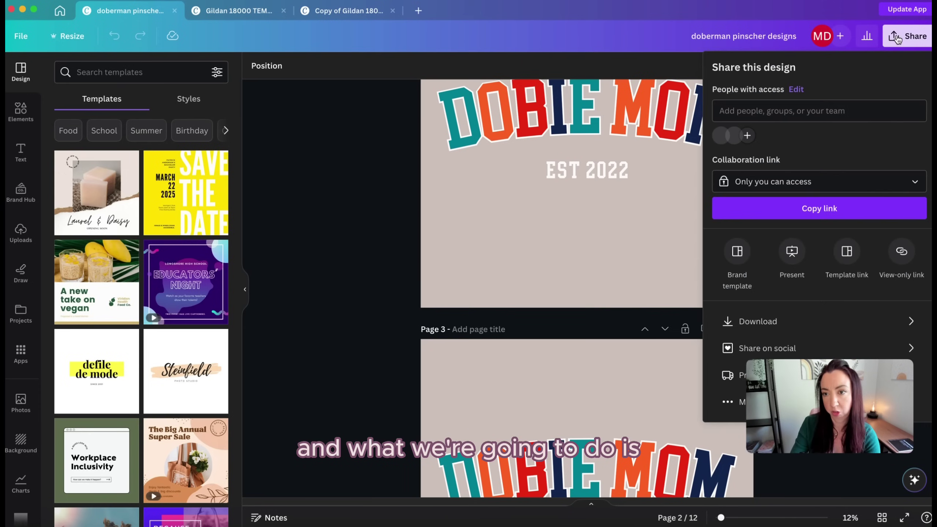
pyautogui.click(849, 322)
pyautogui.click(726, 182)
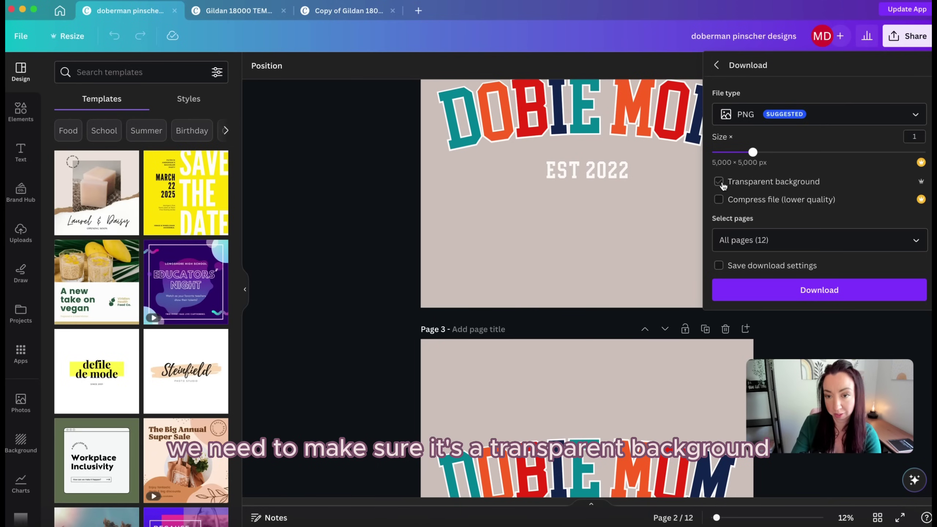
pyautogui.click(720, 183)
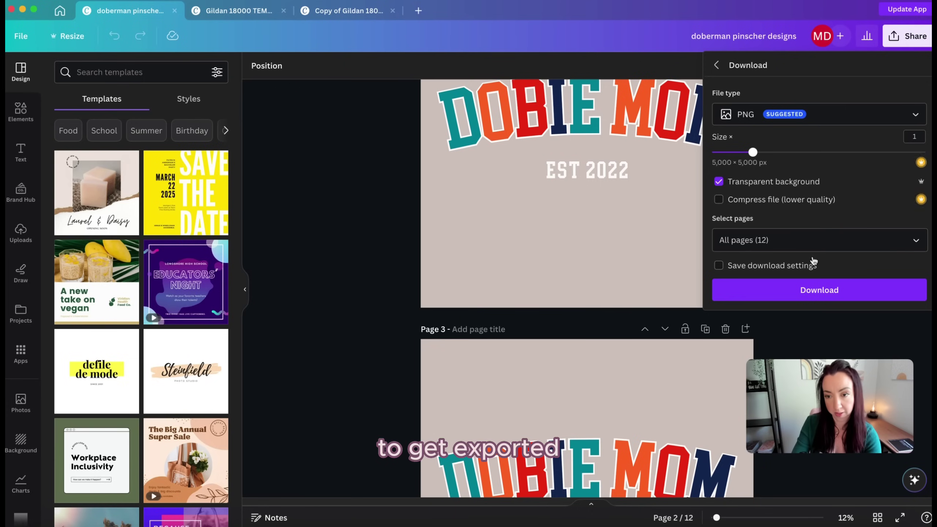
pyautogui.click(815, 290)
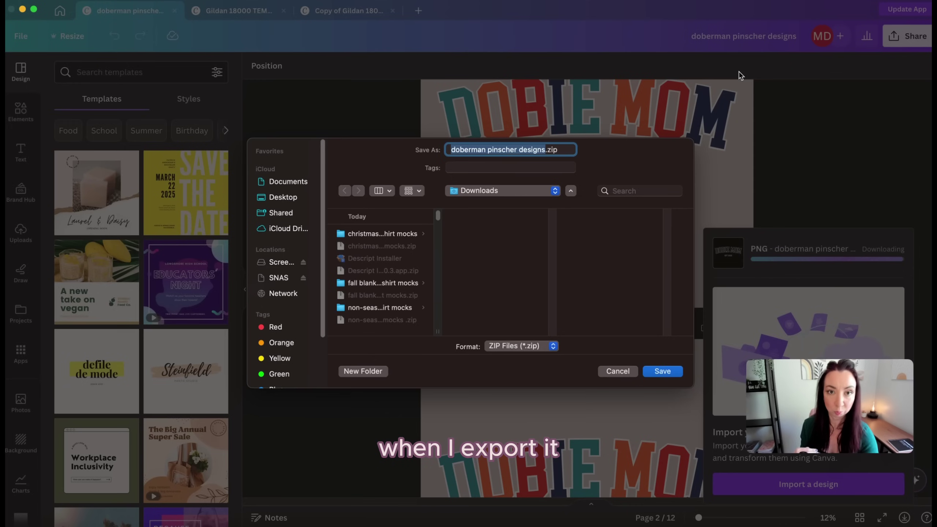
pyautogui.click(660, 370)
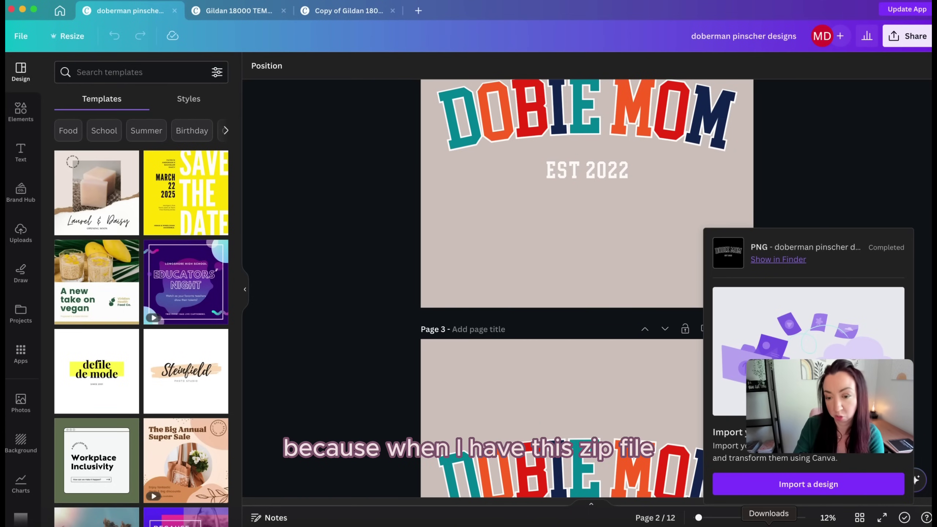
# Step: Unzip doberman pinscher designs.zip from Downloads and upload all 12 extracted PNG designs to Canva
pyautogui.click(767, 524)
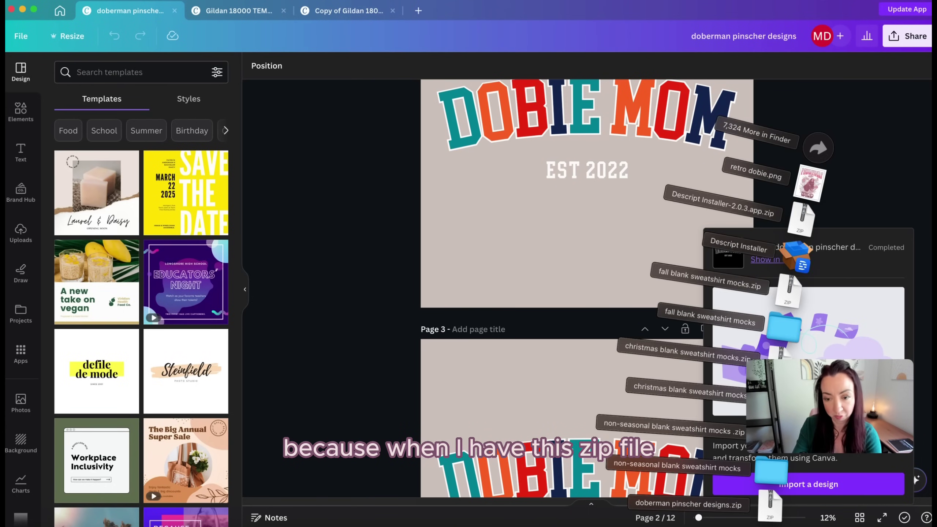
pyautogui.click(771, 512)
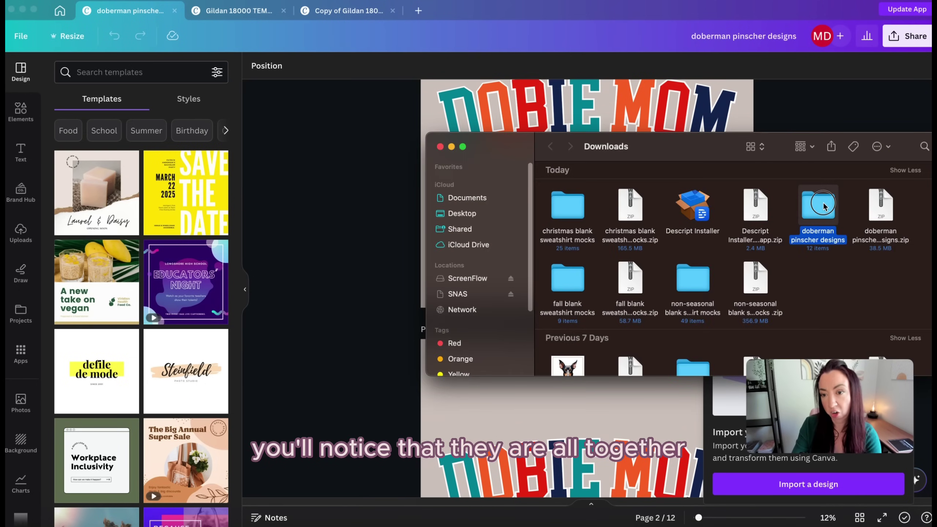
pyautogui.doubleClick(807, 207)
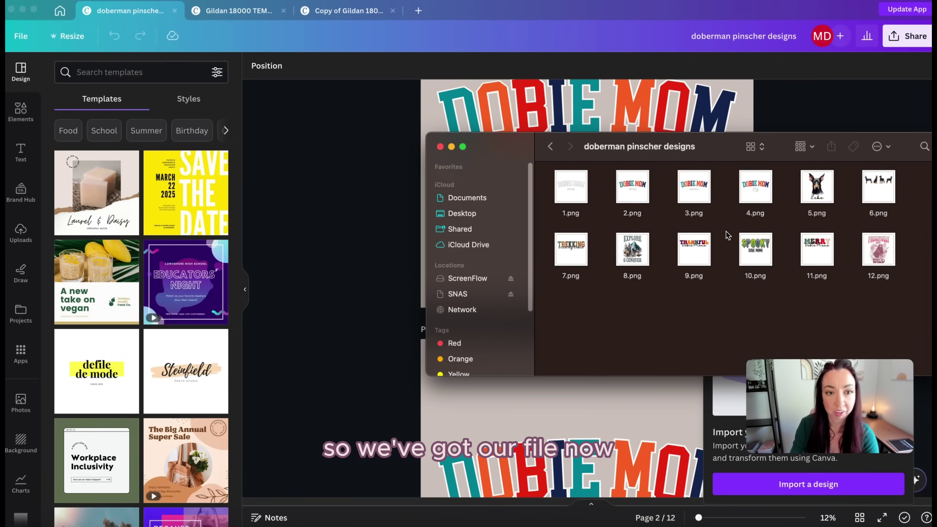
pyautogui.moveTo(882, 294); pyautogui.dragTo(560, 176)
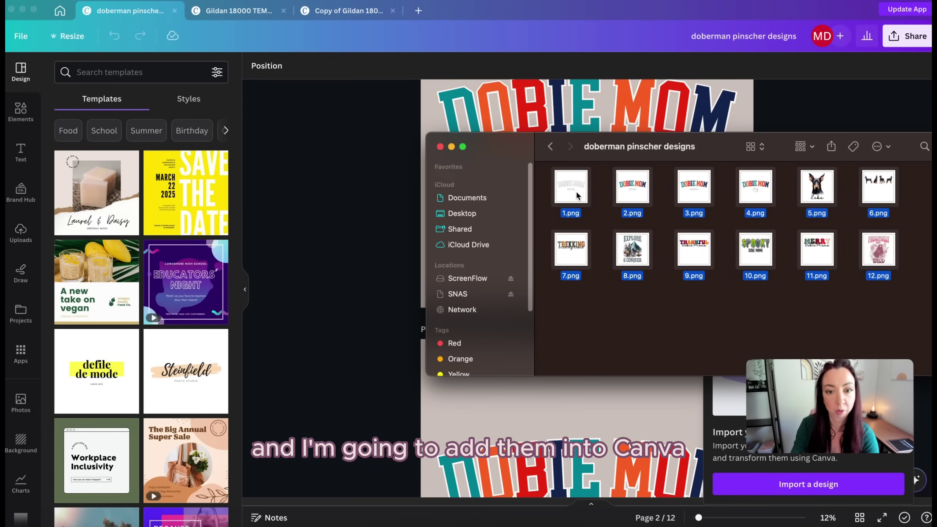
pyautogui.moveTo(586, 204); pyautogui.dragTo(141, 206)
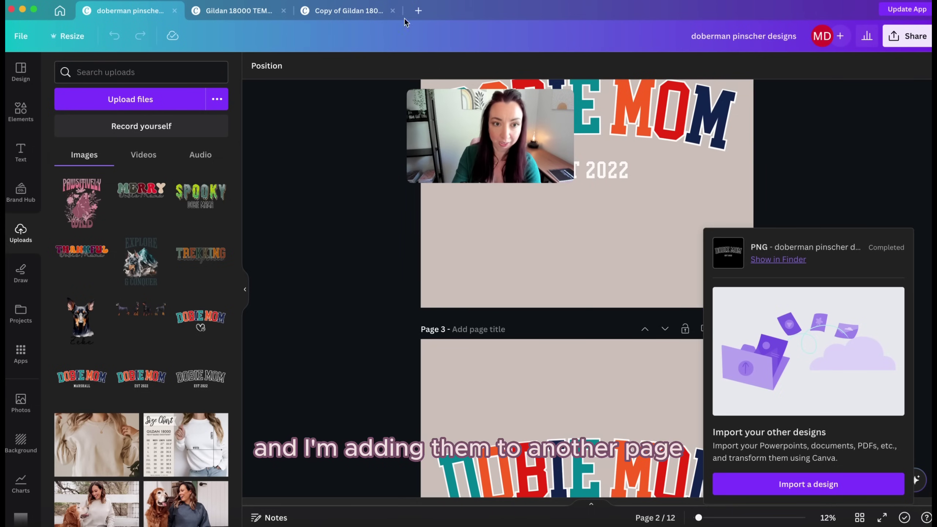
# Step: Switch to the Copy of Gildan 18000 TEMPLATE design and display the uploaded images there
pyautogui.click(324, 8)
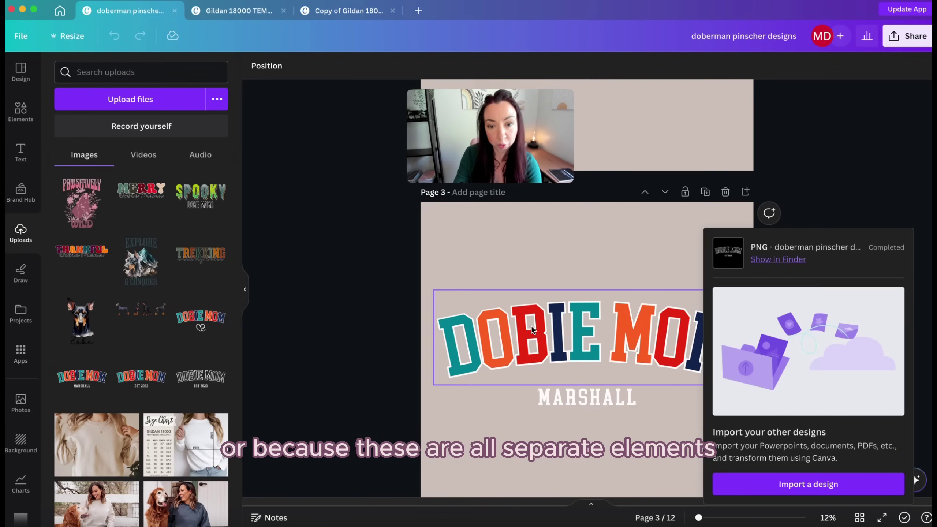
pyautogui.moveTo(442, 259); pyautogui.dragTo(675, 431)
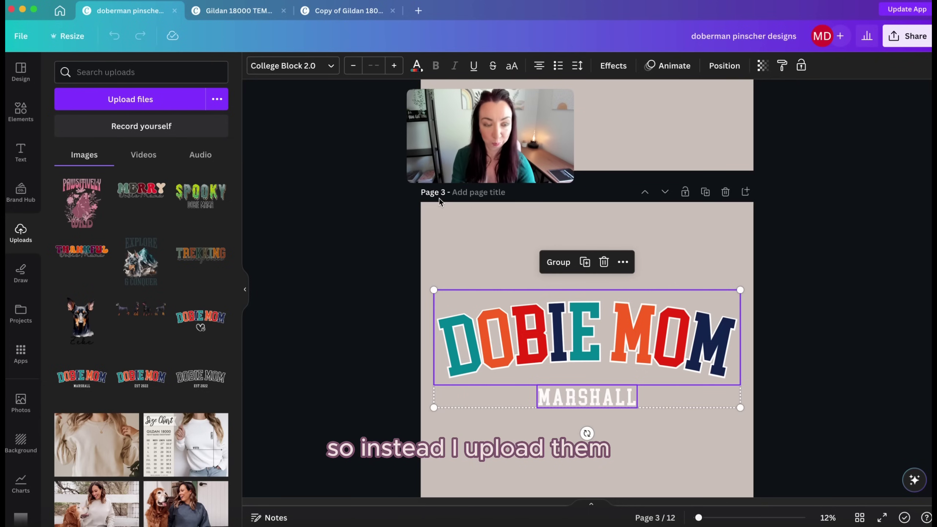
pyautogui.click(351, 12)
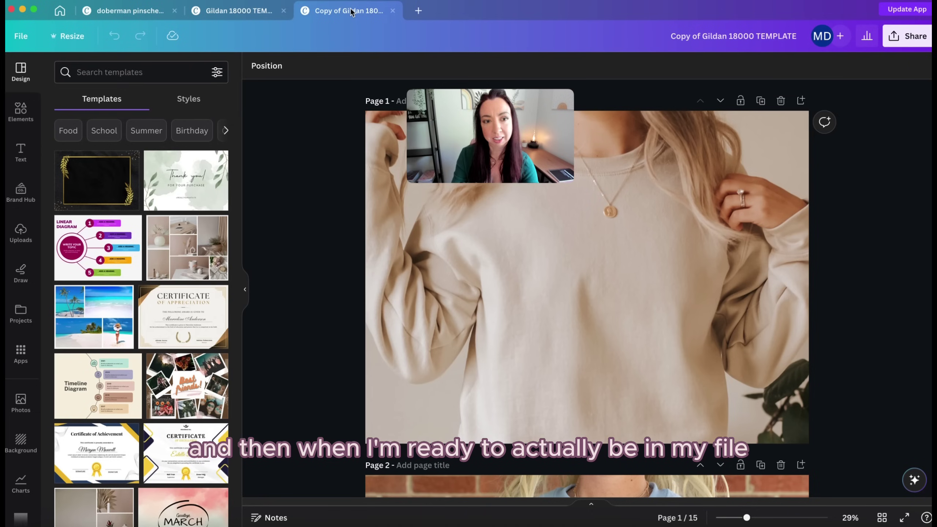
pyautogui.moveTo(546, 137); pyautogui.dragTo(871, 95)
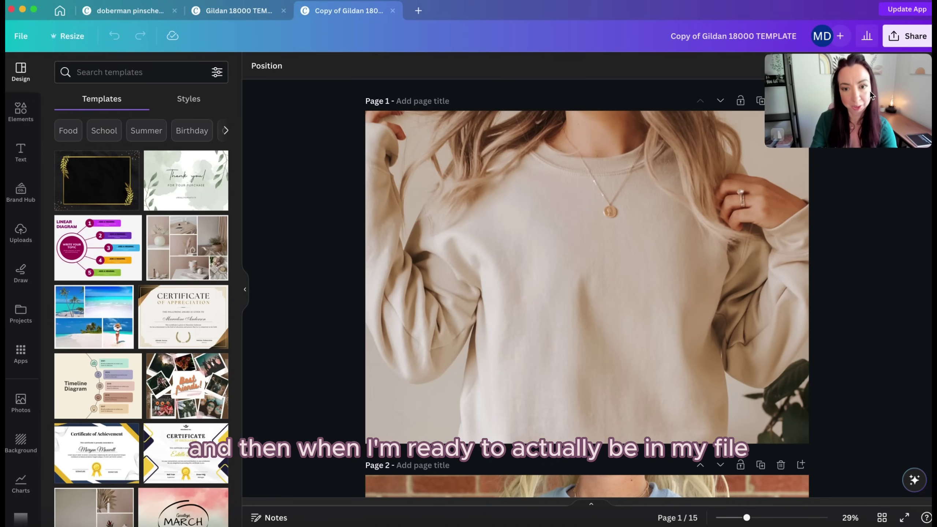
pyautogui.click(21, 232)
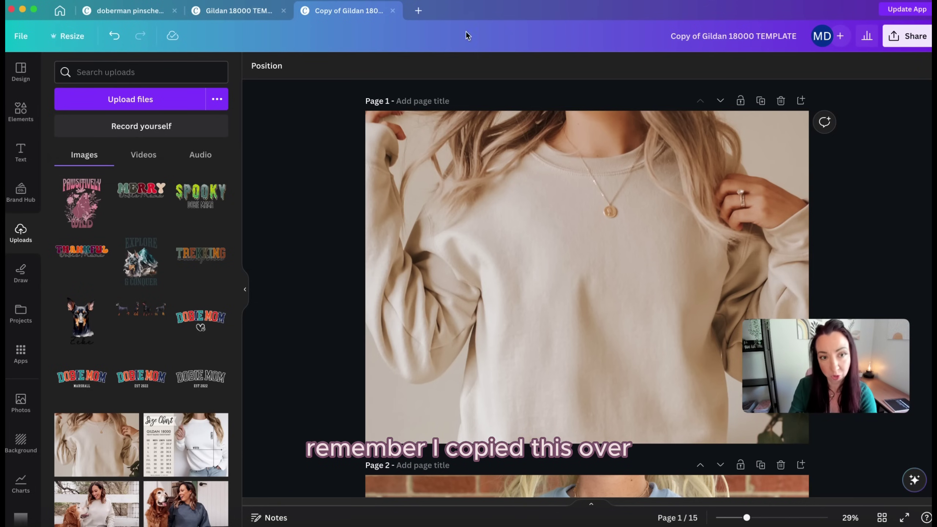
# Step: Delete the three Christmas mockup pages plus the light blue and maroon sweatshirt pages from the copied template
pyautogui.click(882, 517)
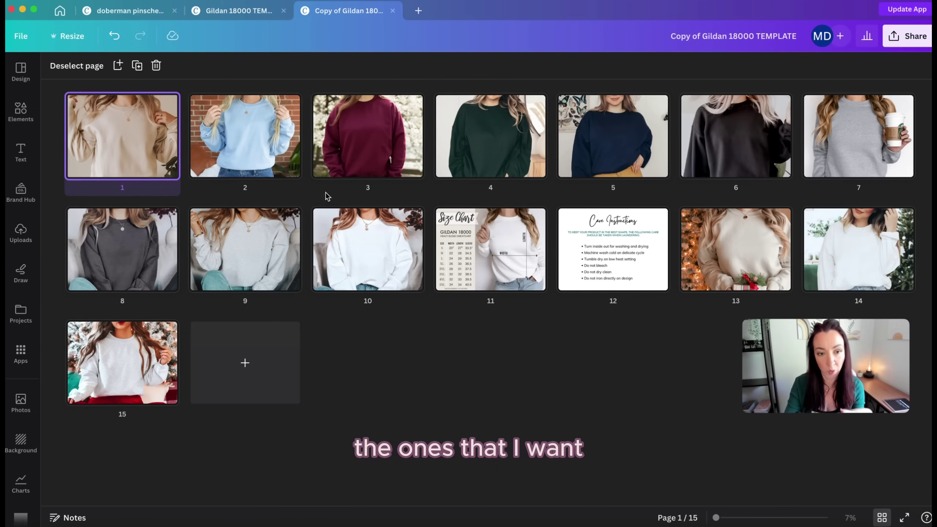
pyautogui.click(175, 353)
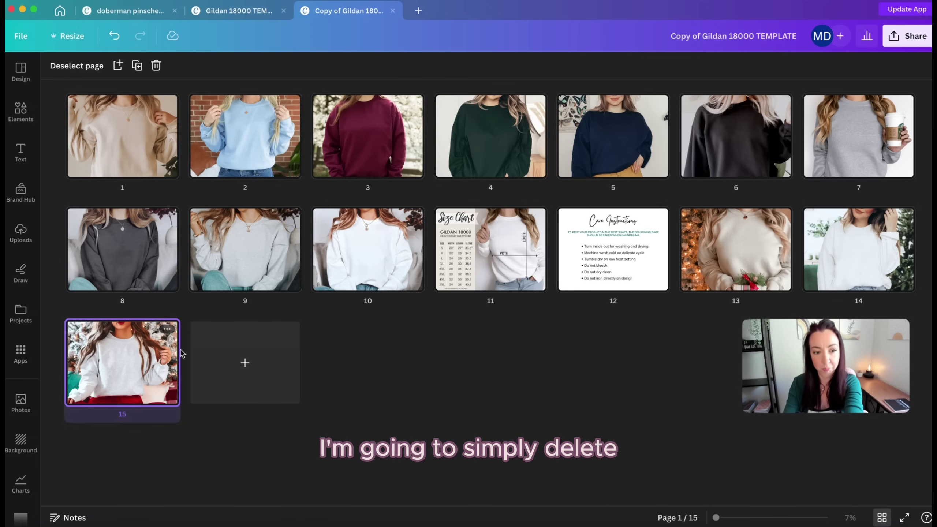
pyautogui.press('BackSpace')
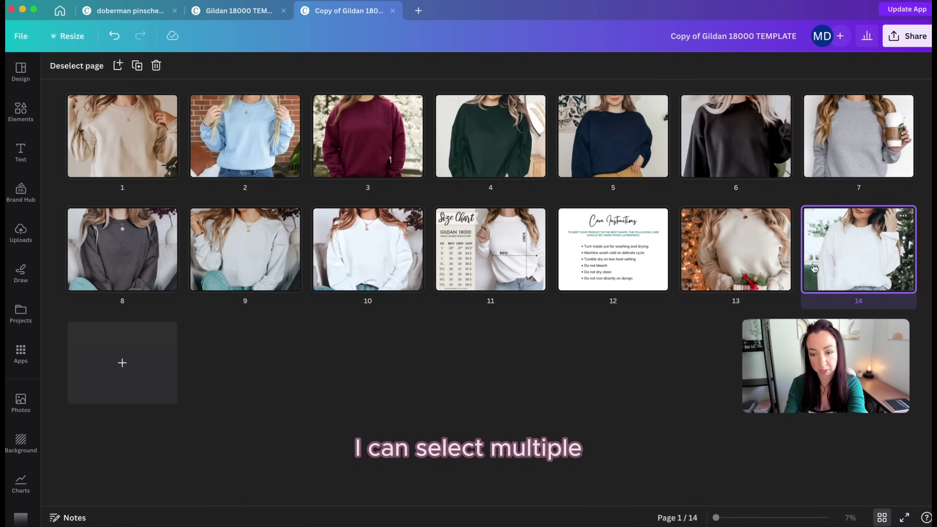
pyautogui.keyDown('super'); pyautogui.click(730, 250); pyautogui.keyUp('super')
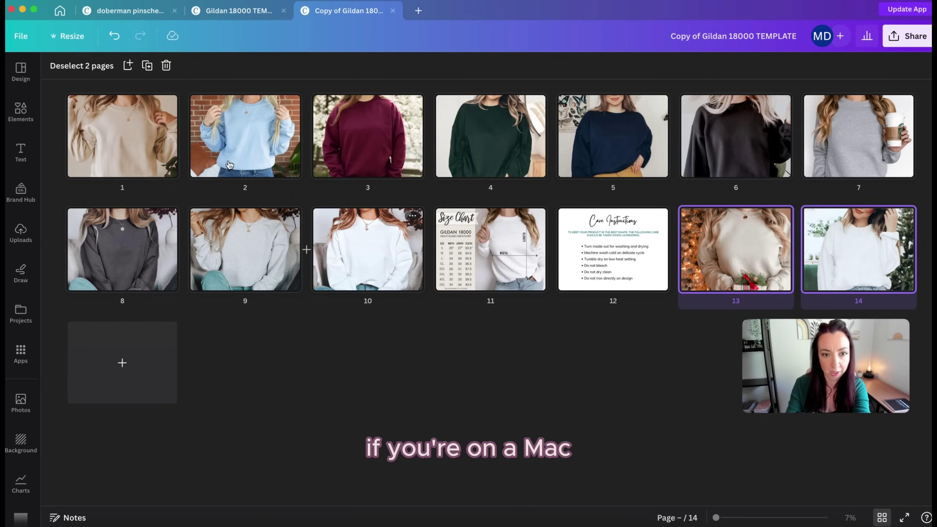
pyautogui.keyDown('super'); pyautogui.click(248, 134); pyautogui.keyUp('super')
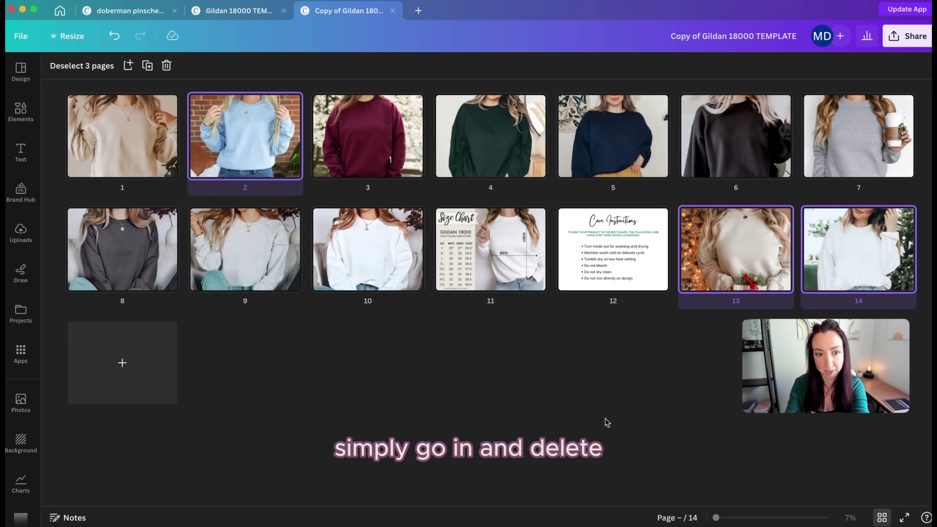
pyautogui.press('Delete')
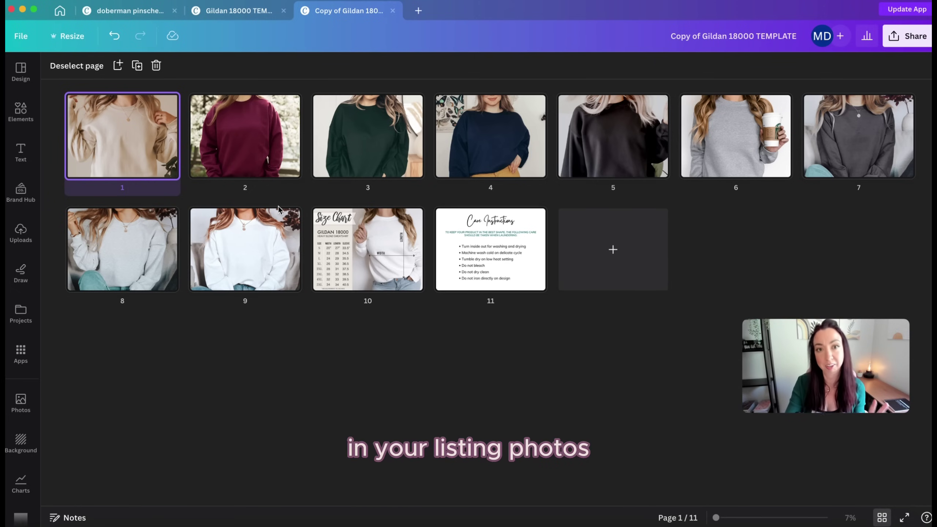
pyautogui.click(242, 129)
pyautogui.press('Delete')
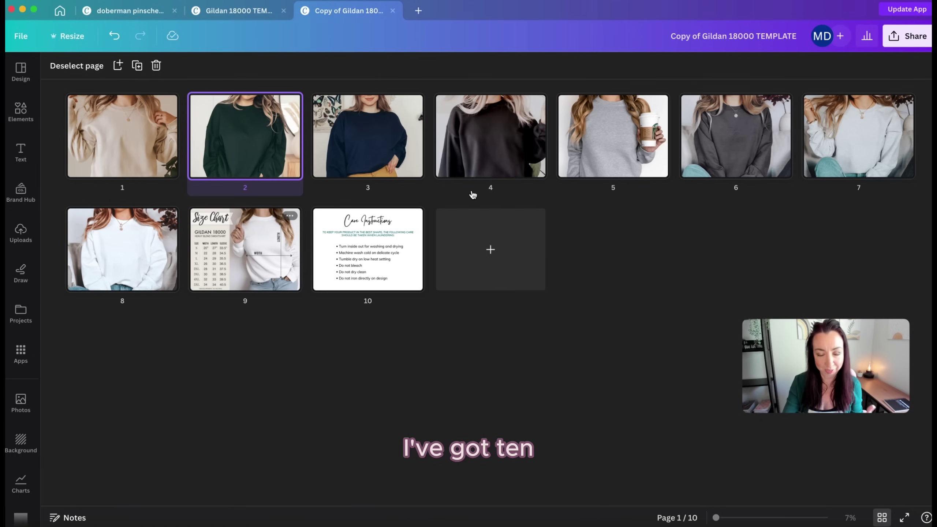
# Step: Review the pages of the doberman pinscher designs file for suitability on the remaining sweatshirt colours, and return to the copied template
pyautogui.click(129, 10)
pyautogui.scroll(10, 661, 223)
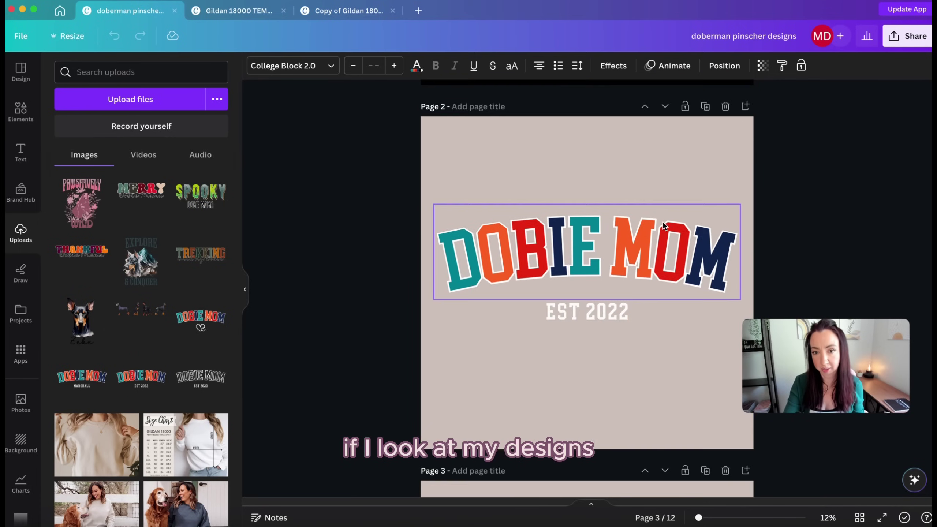
pyautogui.scroll(-7, 663, 218)
pyautogui.scroll(-10, 667, 217)
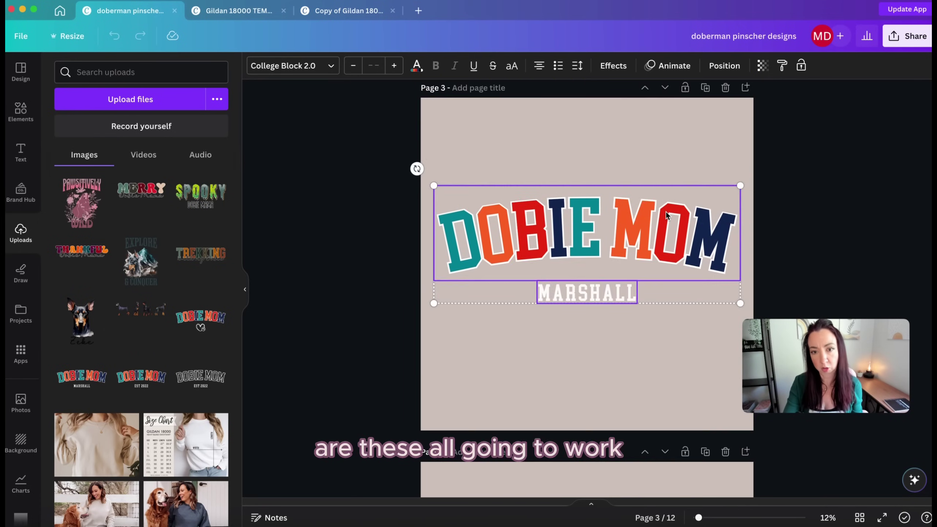
pyautogui.scroll(-8, 663, 218)
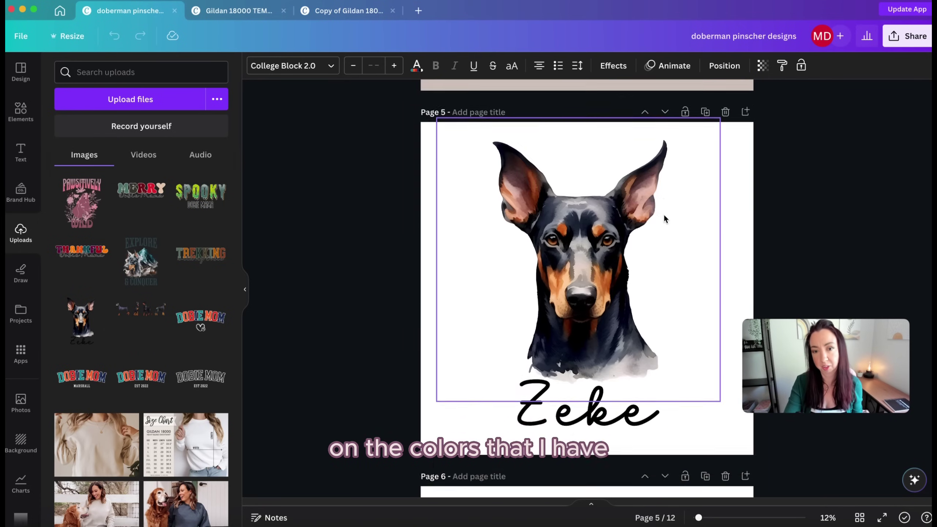
pyautogui.scroll(-12, 663, 220)
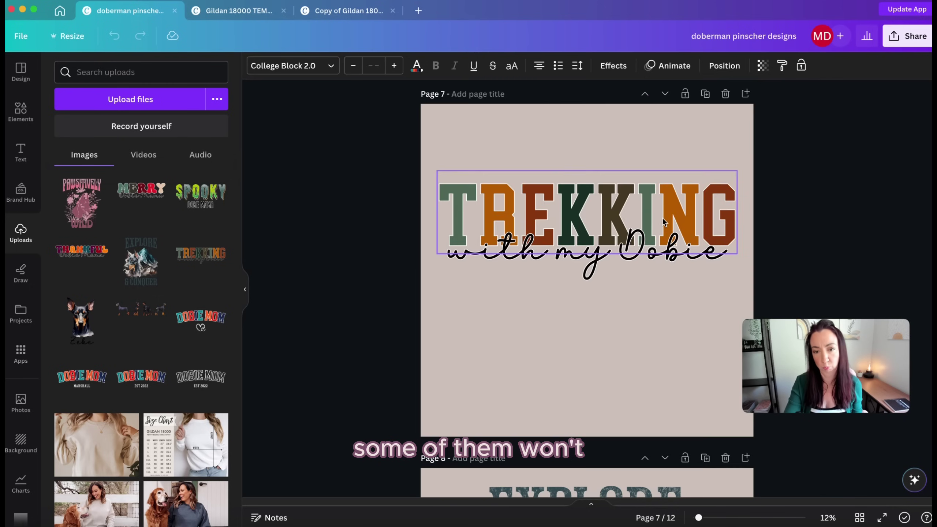
pyautogui.scroll(-4, 661, 221)
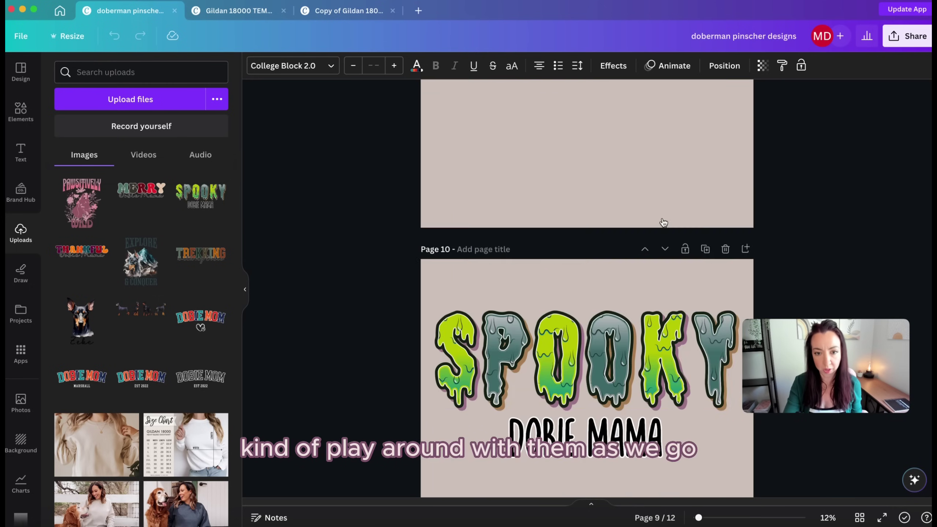
pyautogui.scroll(6, 568, 225)
pyautogui.click(348, 11)
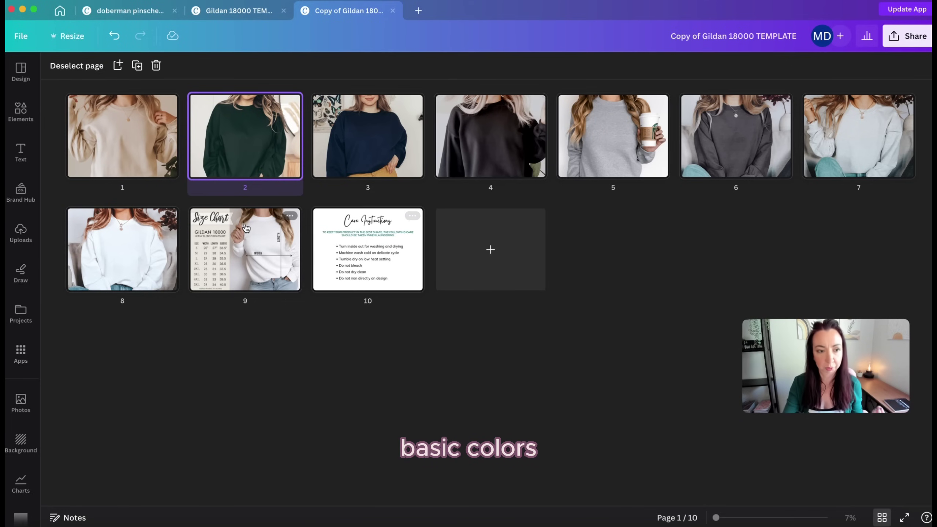
# Step: Add the white outlined DOBIE MOM EST 2022 design to page 1, shrink it and centre it on the beige sweatshirt's chest
pyautogui.moveTo(141, 267); pyautogui.dragTo(122, 249)
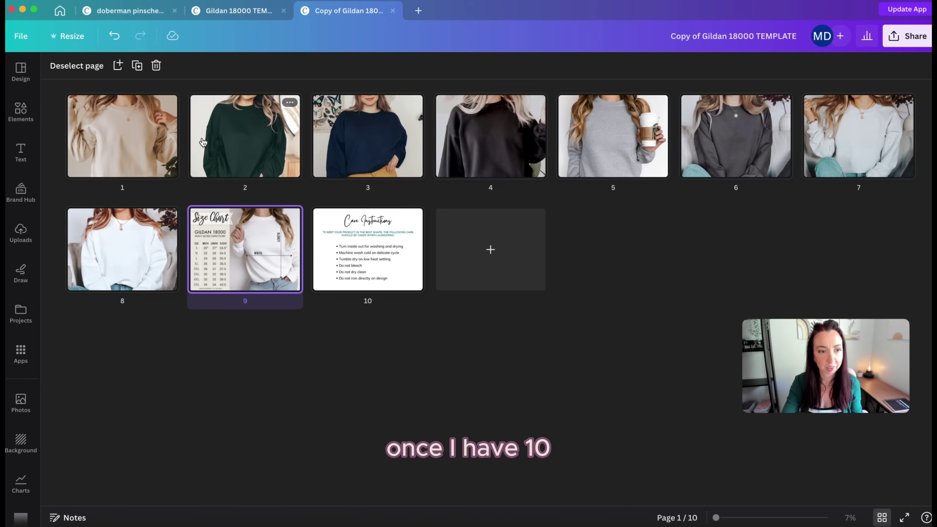
pyautogui.doubleClick(125, 138)
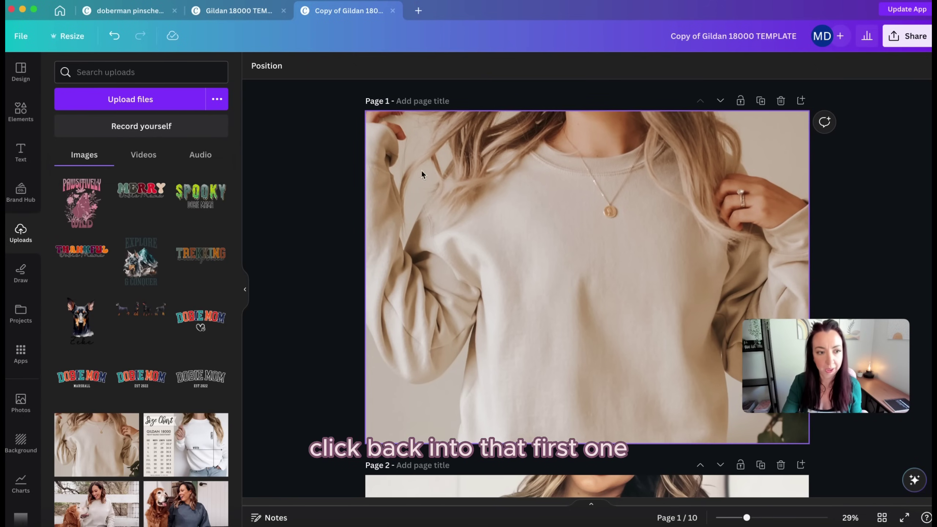
pyautogui.click(209, 377)
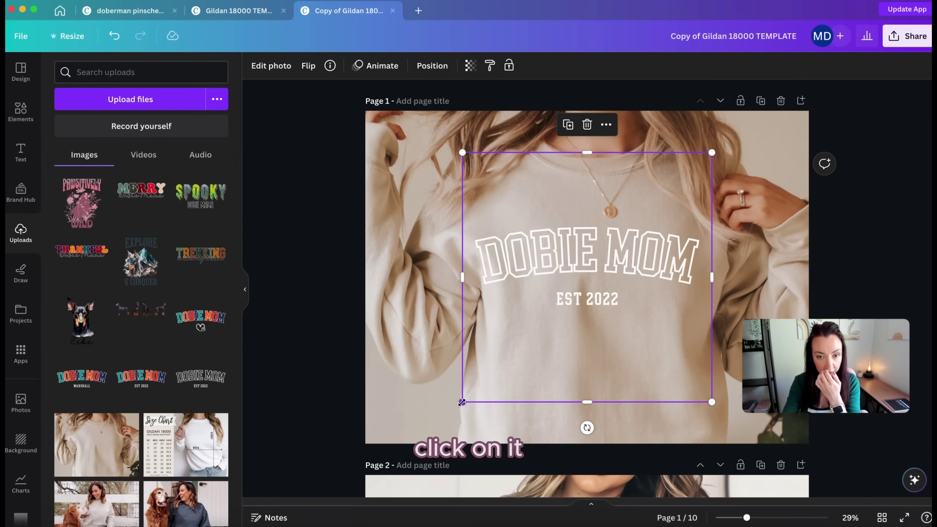
pyautogui.moveTo(462, 400); pyautogui.dragTo(501, 368)
pyautogui.moveTo(658, 332); pyautogui.dragTo(652, 340)
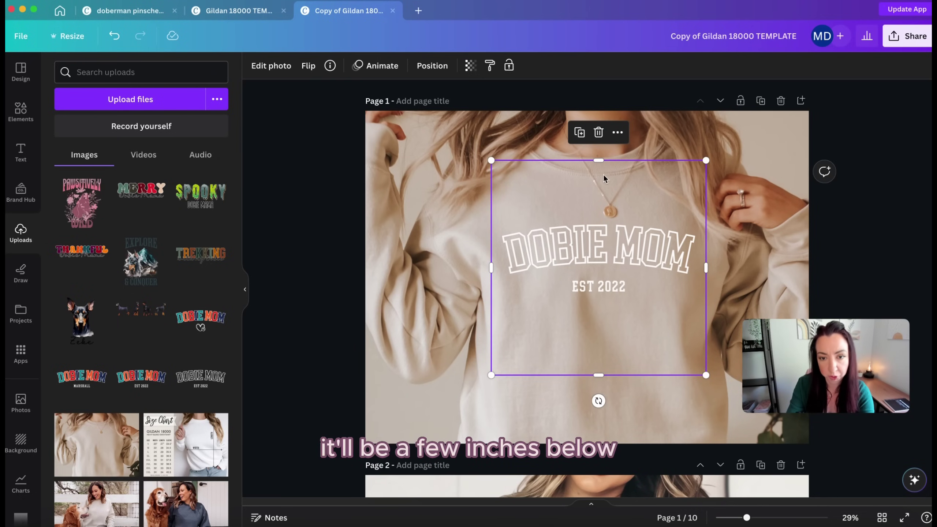
pyautogui.moveTo(595, 248); pyautogui.dragTo(603, 249)
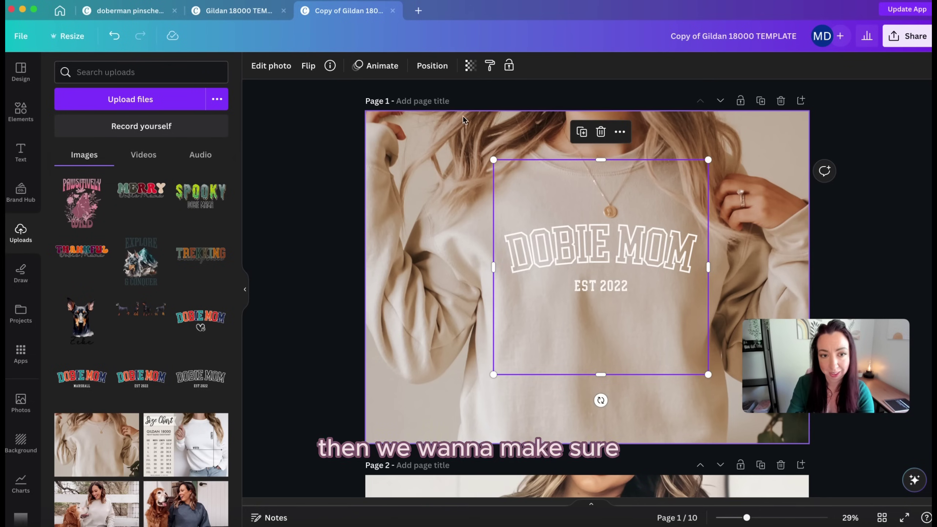
# Step: Set the transparency of the DOBIE MOM design on page 1 to 75
pyautogui.click(474, 72)
pyautogui.moveTo(471, 111); pyautogui.dragTo(452, 117)
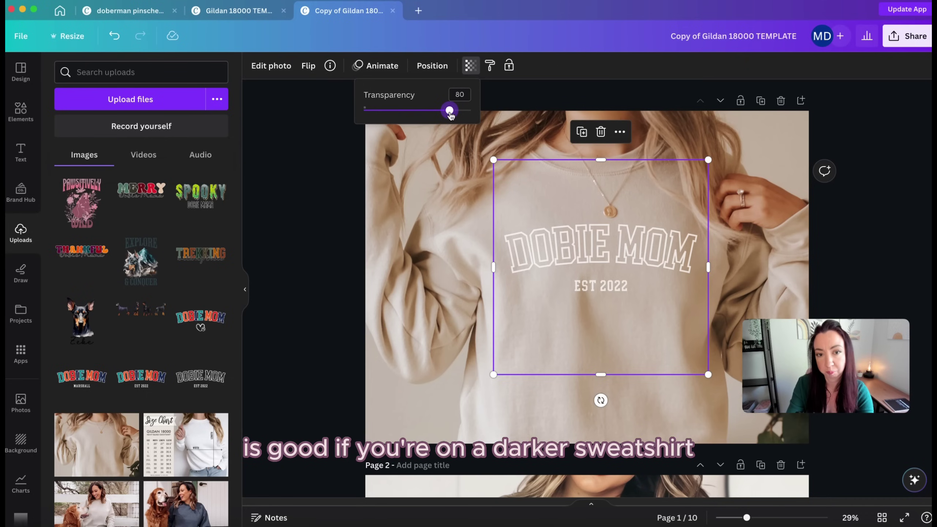
pyautogui.moveTo(450, 115); pyautogui.dragTo(444, 115)
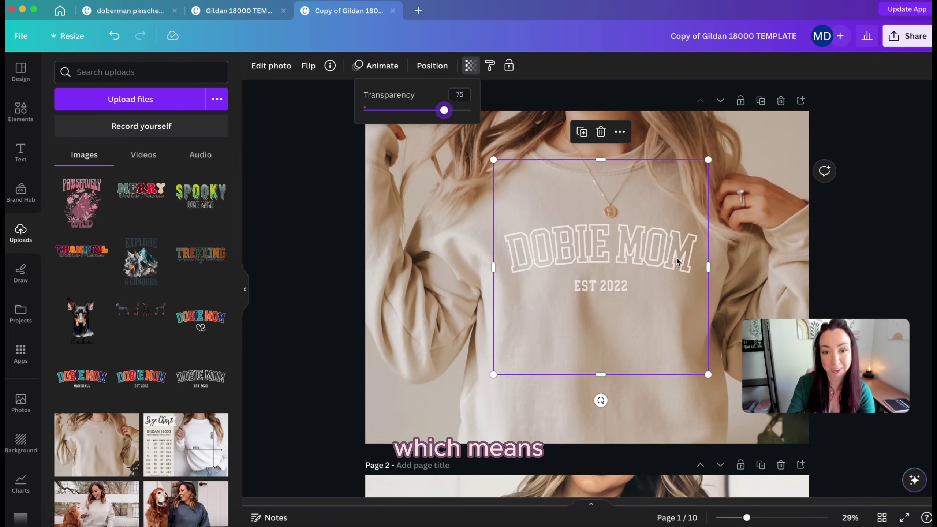
# Step: Copy the DOBIE MOM design from page 1 onto the dark green sweatshirt on page 2, make it smaller and centre it on the chest
pyautogui.click(628, 249)
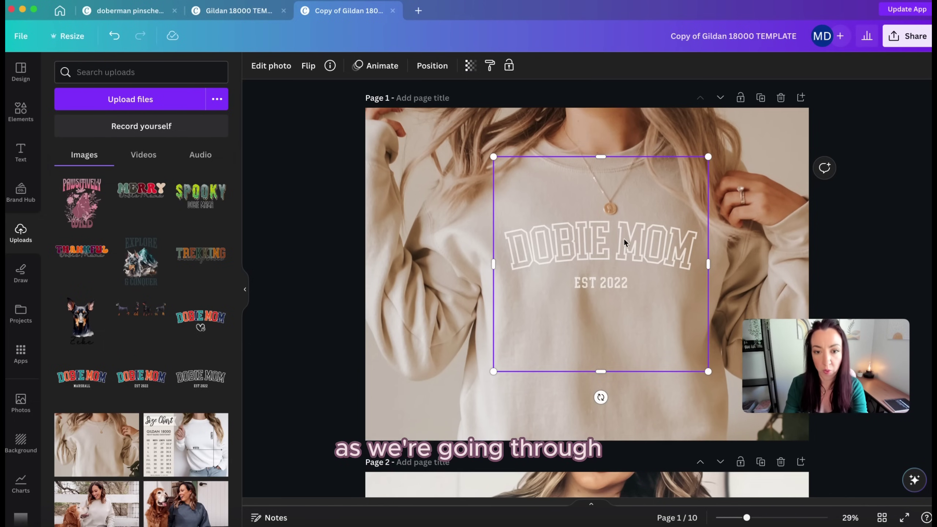
pyautogui.scroll(-3, 623, 238)
pyautogui.scroll(-7, 623, 225)
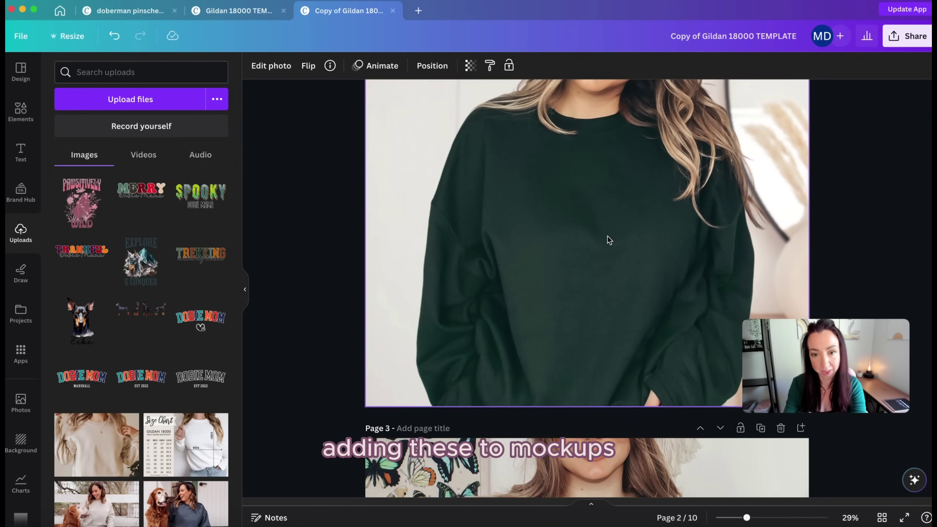
pyautogui.hotkey('ctrl', 'v')
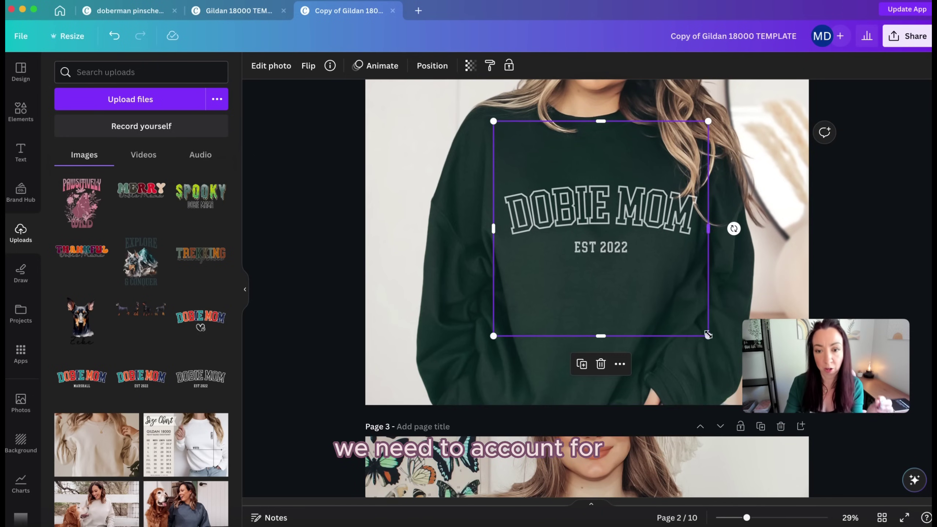
pyautogui.moveTo(707, 335); pyautogui.dragTo(682, 310)
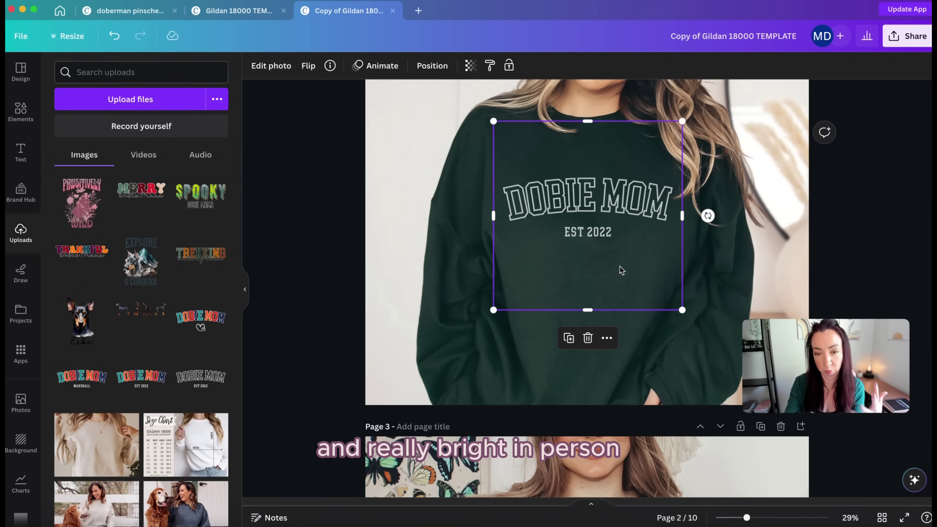
pyautogui.moveTo(622, 266); pyautogui.dragTo(626, 268)
pyautogui.press('Escape')
pyautogui.scroll(-1, 624, 266)
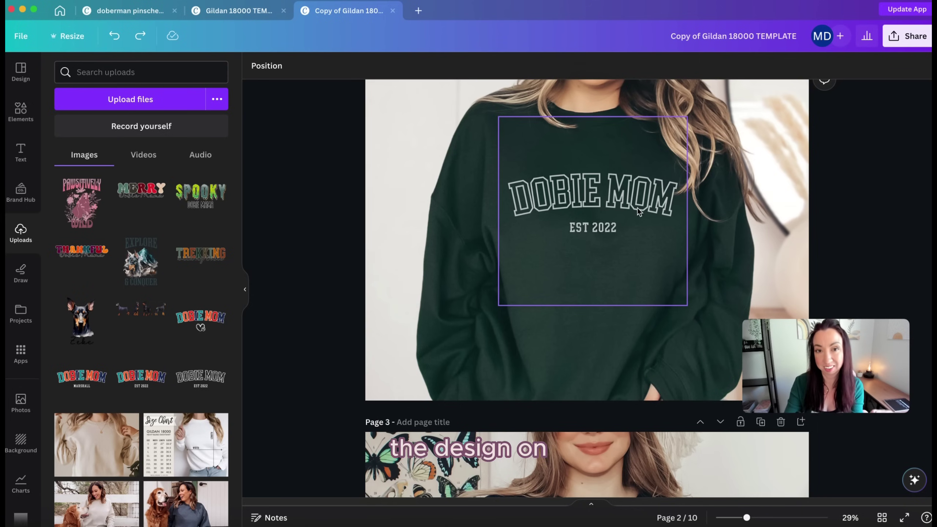
# Step: Paste the DOBIE MOM design onto the navy sweatshirt on page 3, tilt it slightly clockwise, shrink it a little and centre it on the chest
pyautogui.scroll(-2, 637, 209)
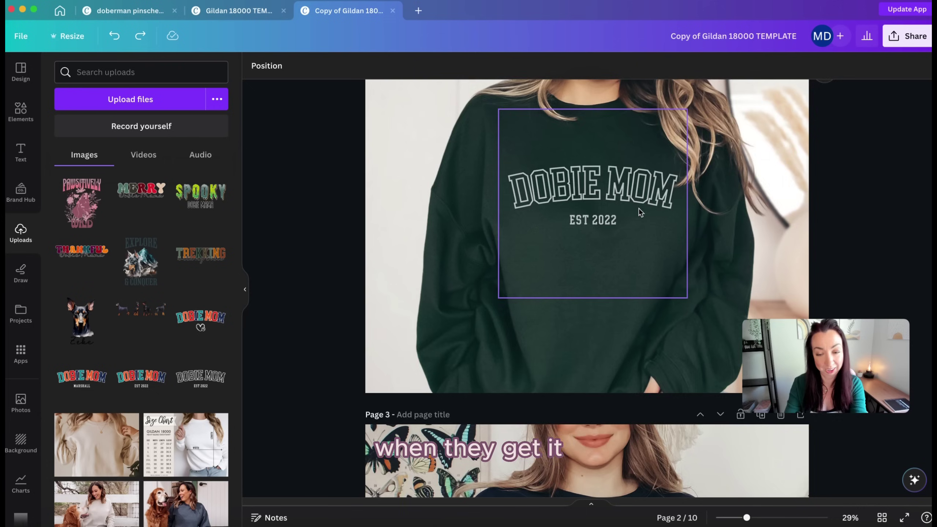
pyautogui.scroll(-10, 638, 211)
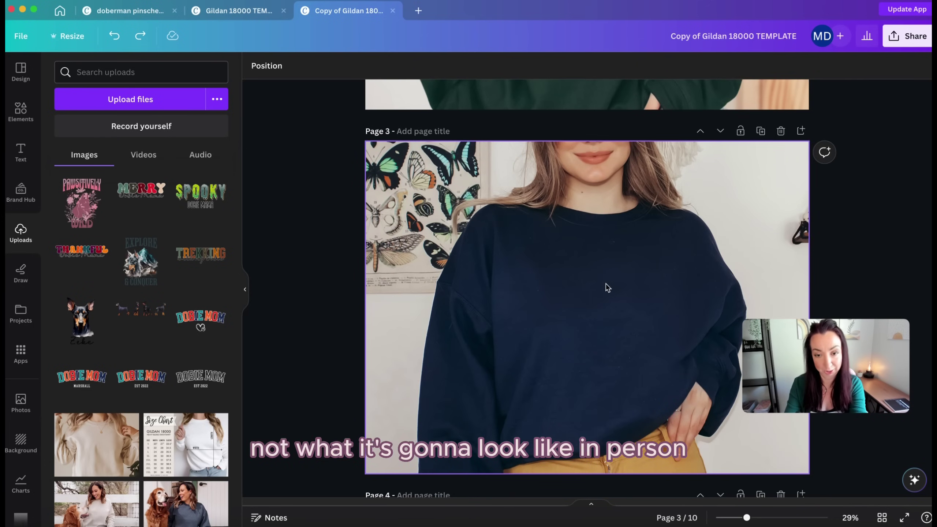
pyautogui.scroll(-1, 603, 294)
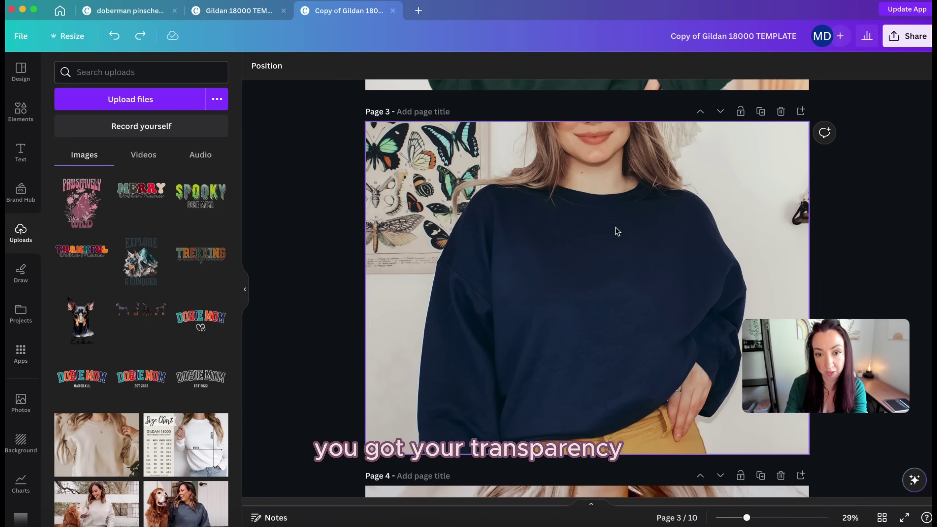
pyautogui.press('super+shift+z')
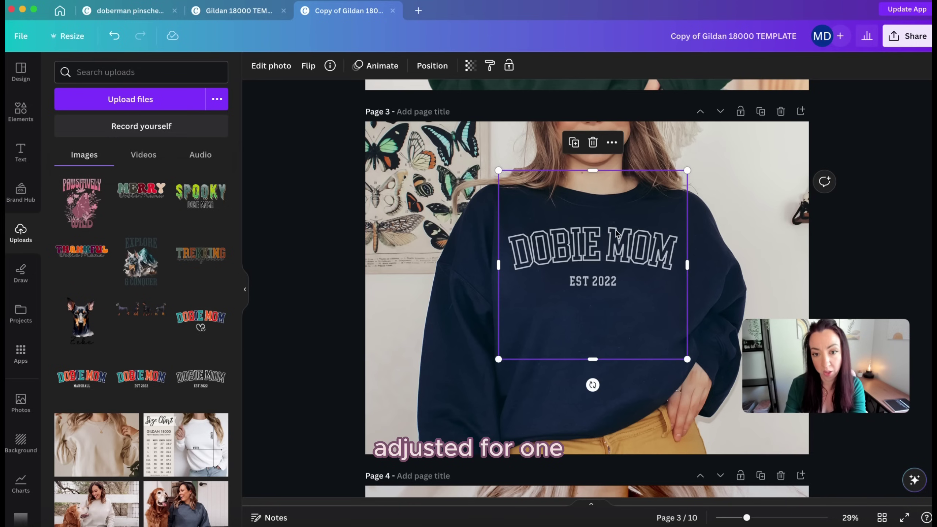
pyautogui.moveTo(614, 275); pyautogui.dragTo(620, 286)
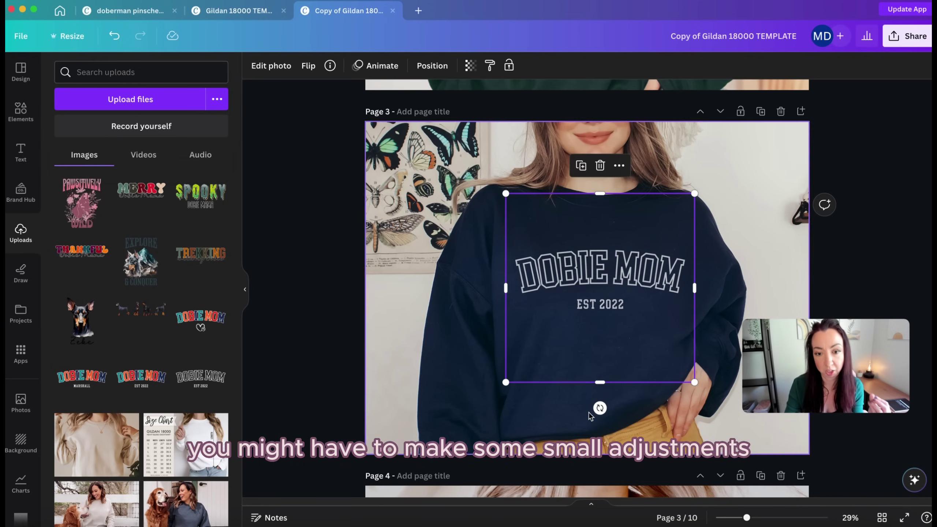
pyautogui.moveTo(600, 405); pyautogui.dragTo(597, 407)
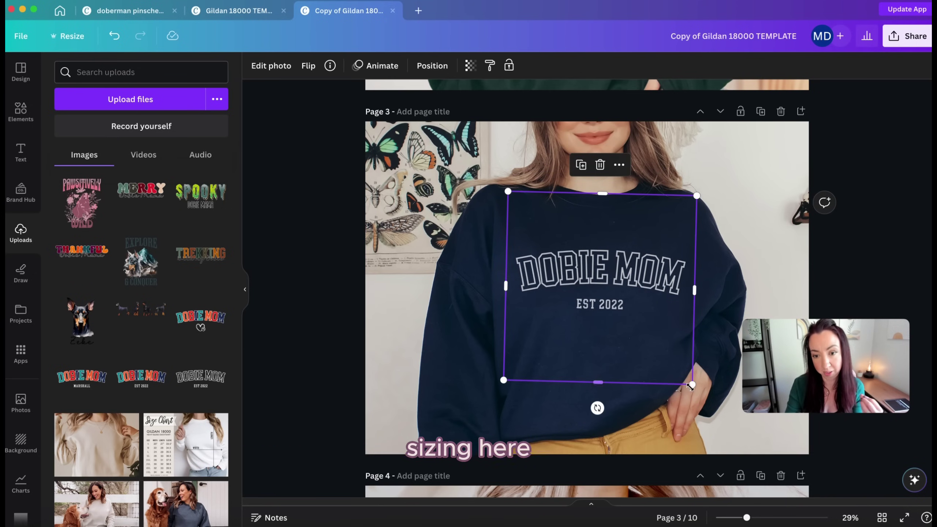
pyautogui.moveTo(689, 384); pyautogui.dragTo(685, 376)
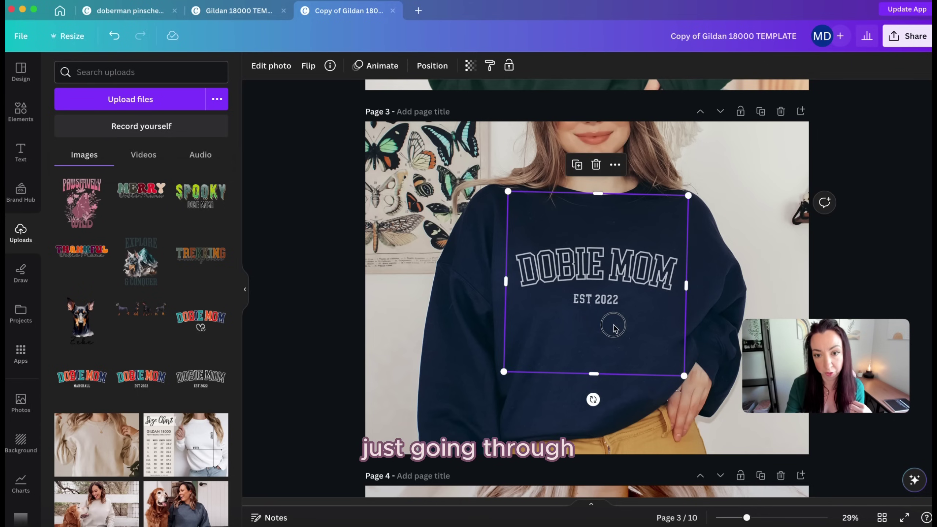
pyautogui.moveTo(609, 325); pyautogui.dragTo(618, 319)
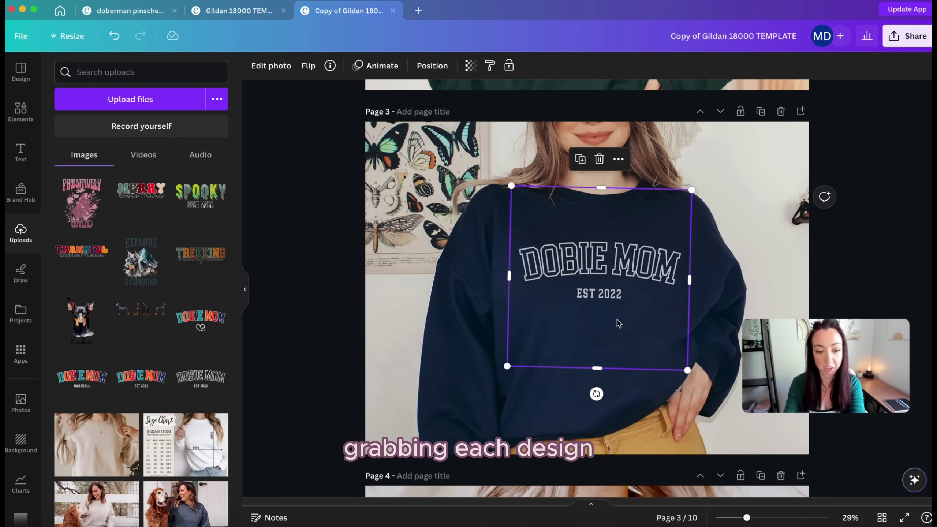
# Step: Paste the DOBIE MOM design onto the black sweatshirt on page 4, enlarge it and centre it on the chest
pyautogui.scroll(-10, 619, 323)
pyautogui.press('super+v')
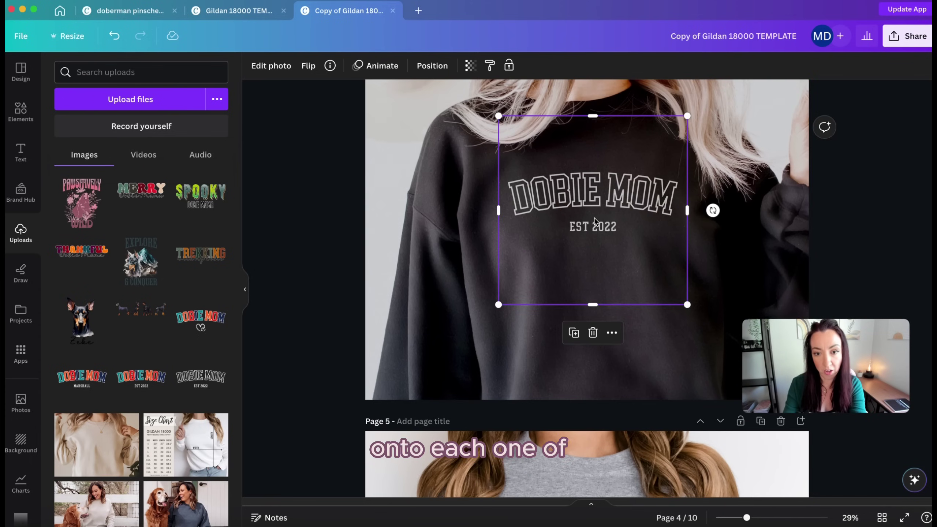
pyautogui.moveTo(594, 221); pyautogui.dragTo(590, 227)
pyautogui.moveTo(682, 314); pyautogui.dragTo(712, 339)
pyautogui.moveTo(664, 275); pyautogui.dragTo(659, 266)
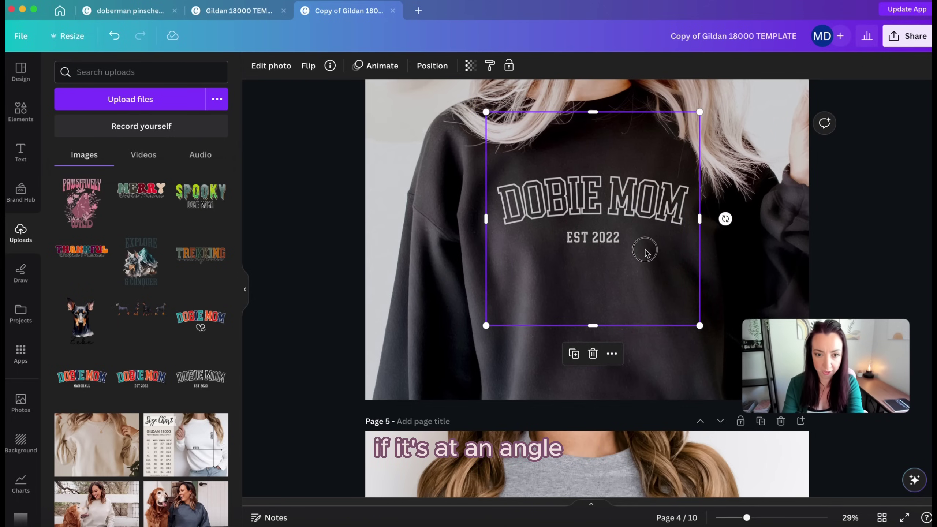
pyautogui.moveTo(644, 251); pyautogui.dragTo(645, 252)
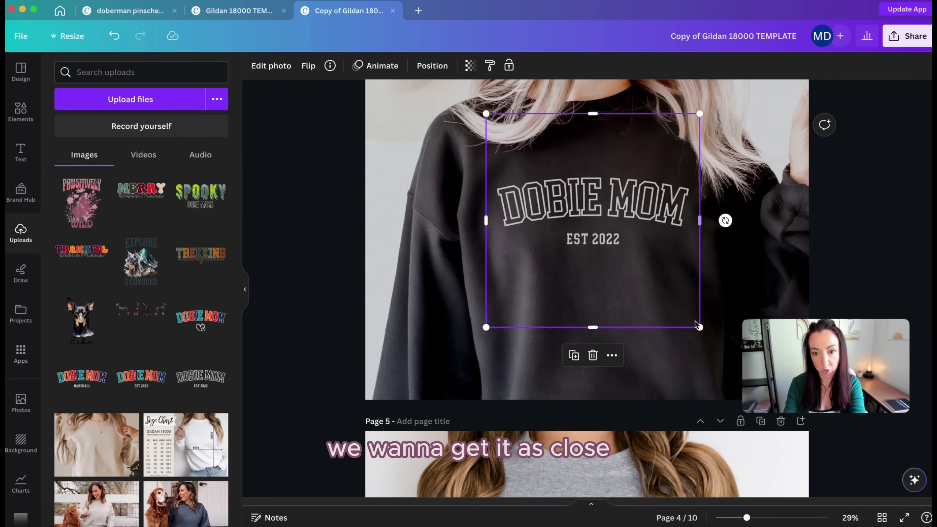
pyautogui.moveTo(696, 324); pyautogui.dragTo(704, 331)
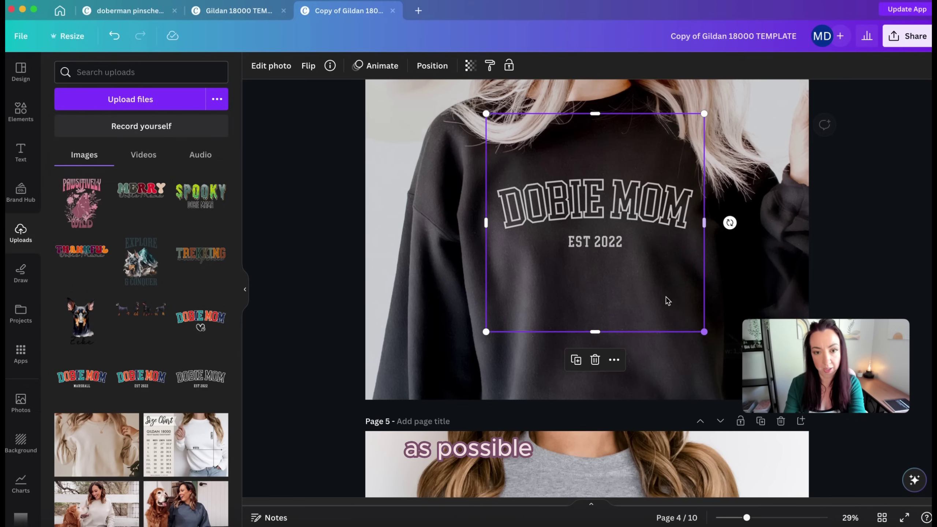
pyautogui.moveTo(664, 301); pyautogui.dragTo(651, 282)
# Step: Paste the DOBIE MOM design onto the grey sweatshirt on page 5, enlarge it slightly and centre it on the chest between the hair
pyautogui.scroll(-5, 634, 283)
pyautogui.click(619, 287)
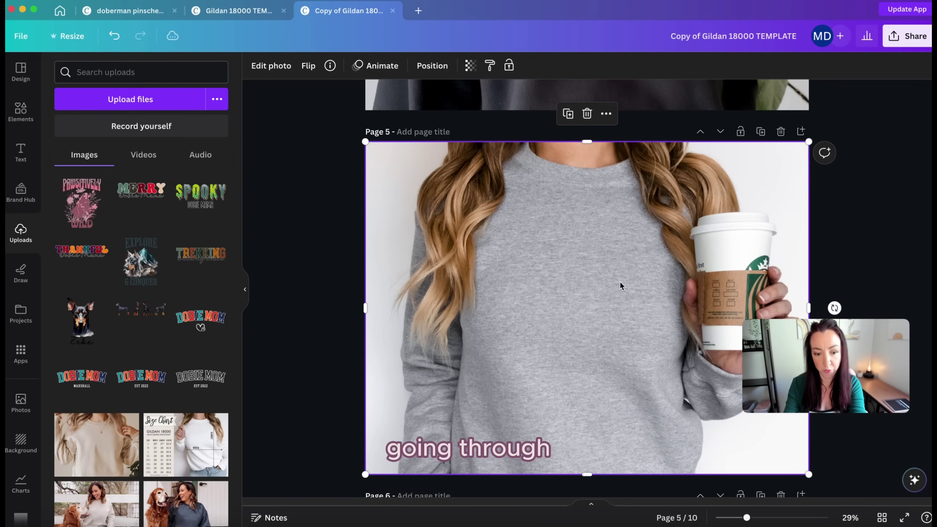
pyautogui.hotkey('ctrl', 'v')
pyautogui.moveTo(606, 303); pyautogui.dragTo(579, 282)
pyautogui.moveTo(663, 363); pyautogui.dragTo(675, 375)
pyautogui.moveTo(638, 345); pyautogui.dragTo(631, 342)
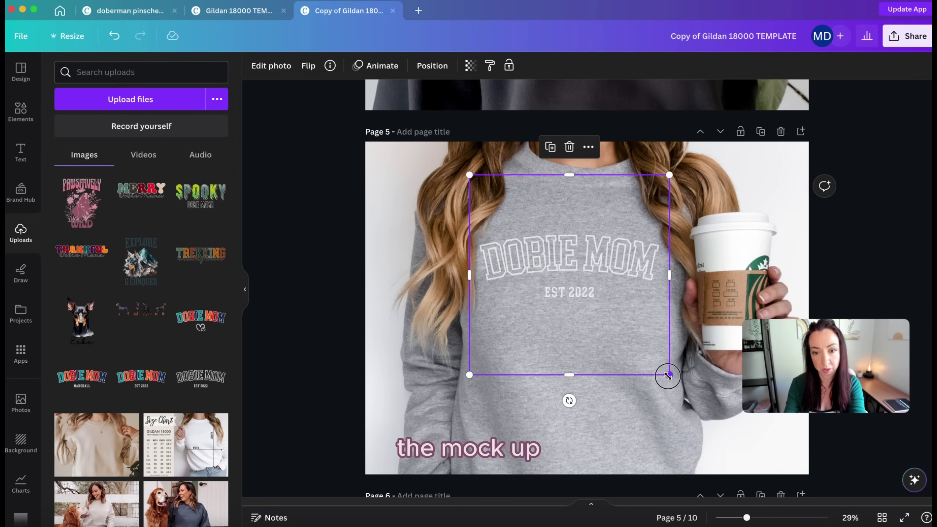
pyautogui.moveTo(667, 376); pyautogui.dragTo(671, 382)
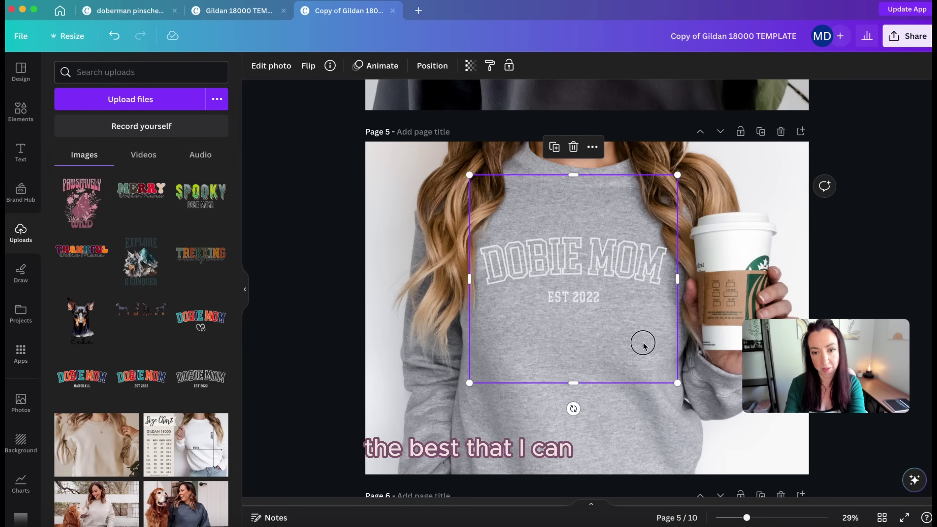
pyautogui.moveTo(645, 345); pyautogui.dragTo(646, 343)
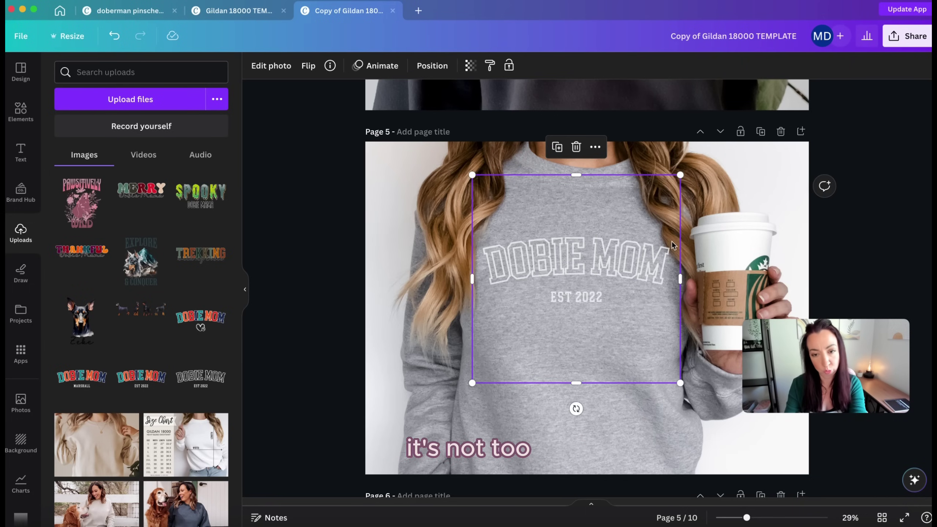
# Step: Paste the DOBIE MOM design onto the dark grey sweatshirt on page 6, tilt it slightly counterclockwise and enlarge it to fit the chest
pyautogui.scroll(-4, 641, 236)
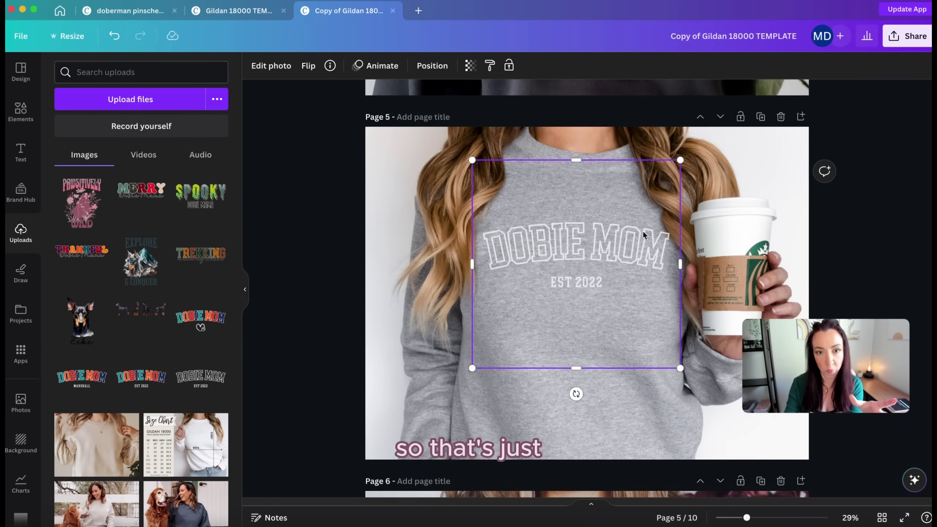
pyautogui.scroll(-12, 640, 230)
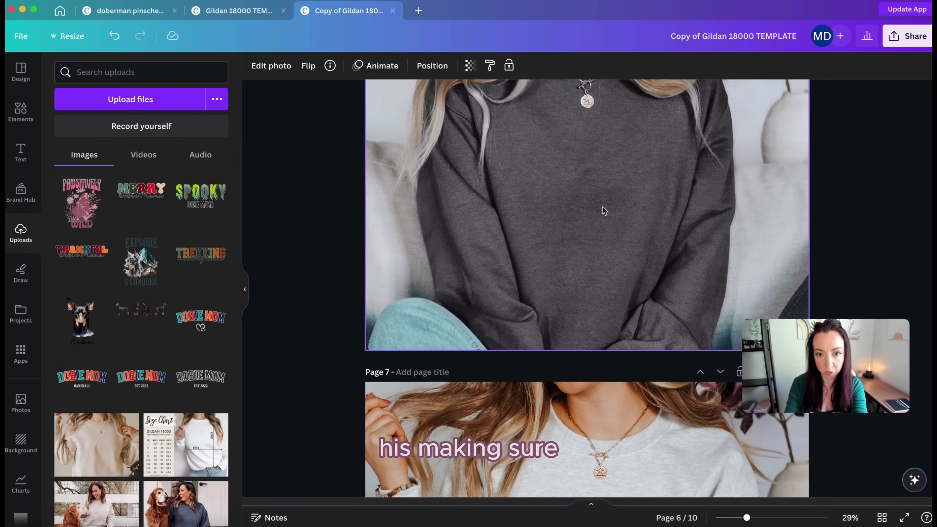
pyautogui.press('super+v')
pyautogui.moveTo(713, 212); pyautogui.dragTo(710, 212)
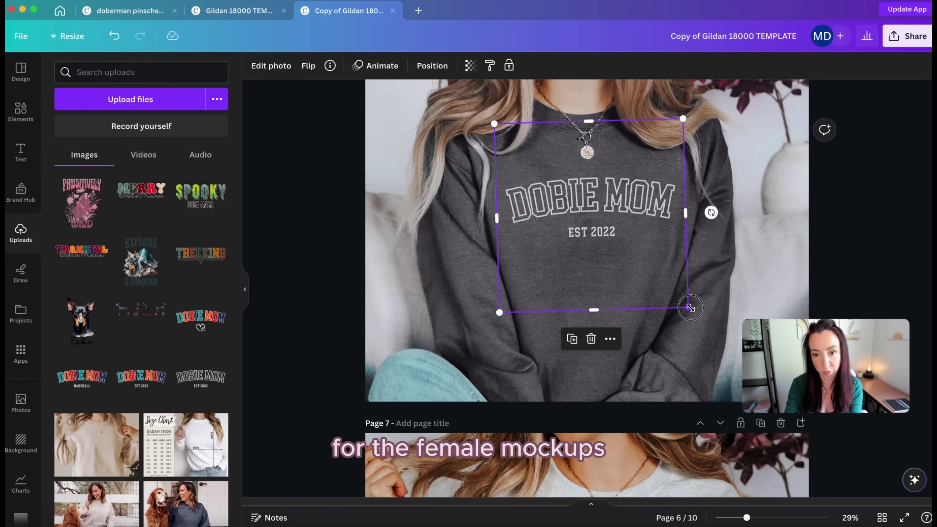
pyautogui.moveTo(688, 307); pyautogui.dragTo(695, 321)
# Step: Delete the two blank mockup pages with the light ash and white sweatshirts that precede the size chart
pyautogui.scroll(-10, 660, 272)
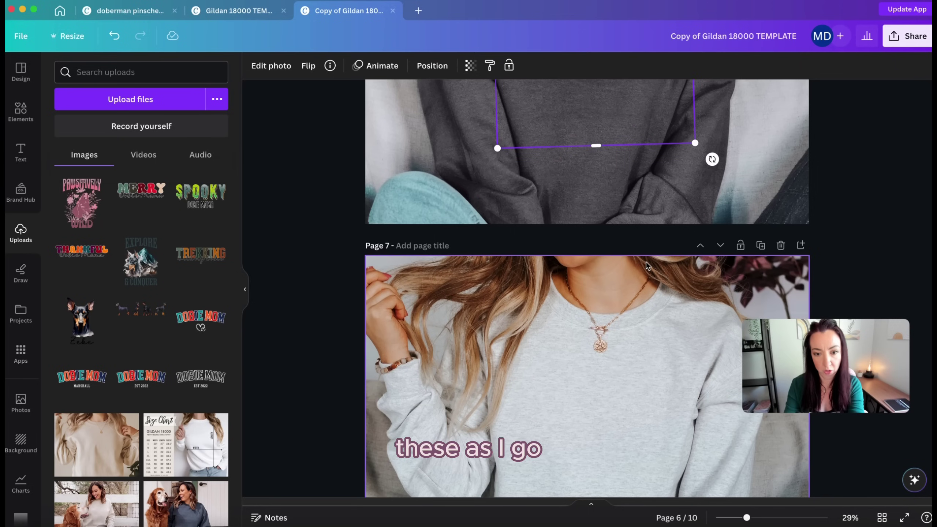
pyautogui.scroll(2, 623, 214)
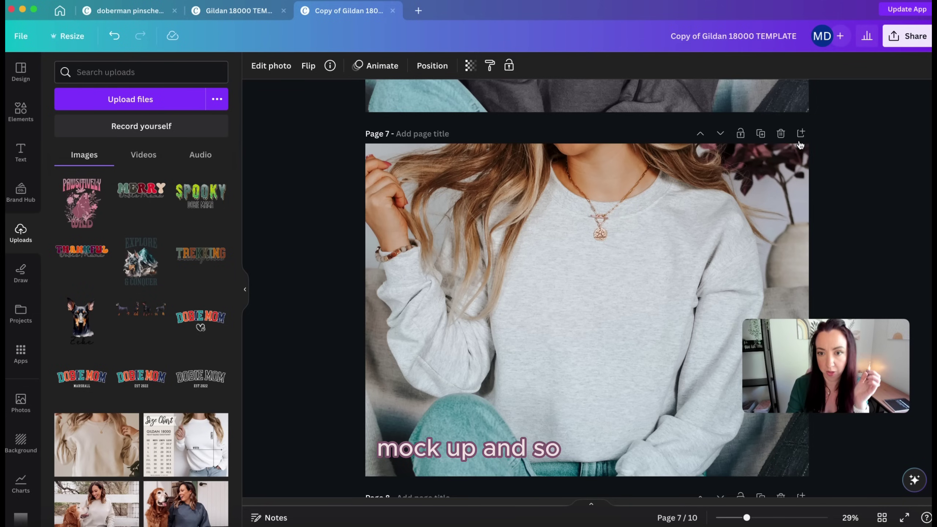
pyautogui.click(781, 134)
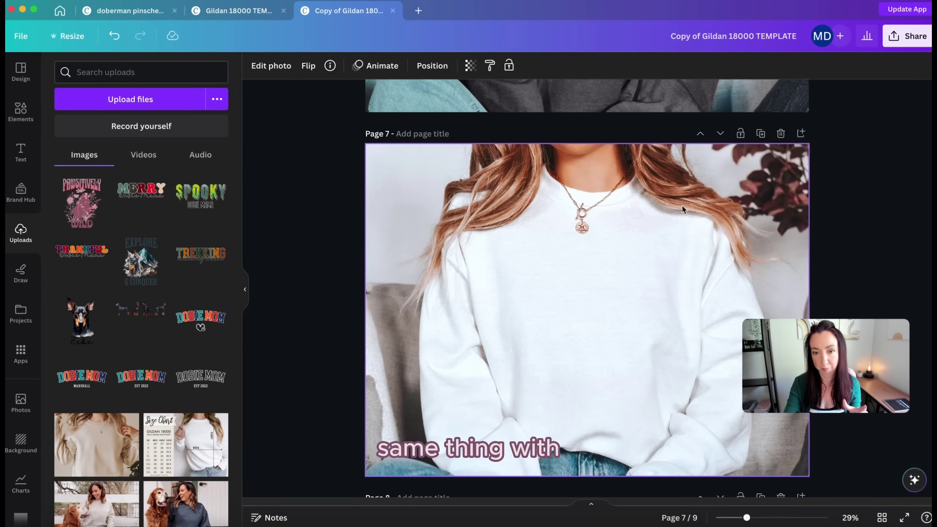
pyautogui.click(780, 135)
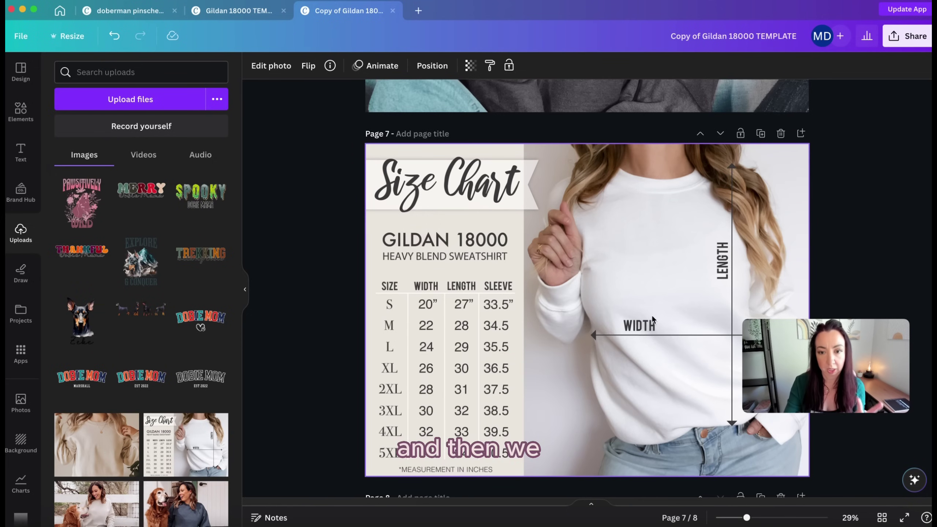
# Step: Rename the copied template as Dobie university white letters
pyautogui.scroll(10, 706, 251)
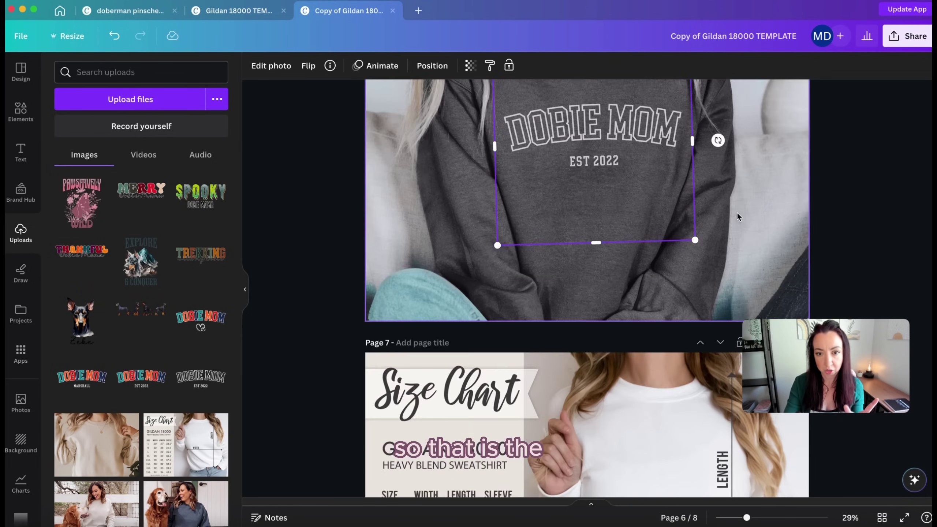
pyautogui.scroll(15, 738, 216)
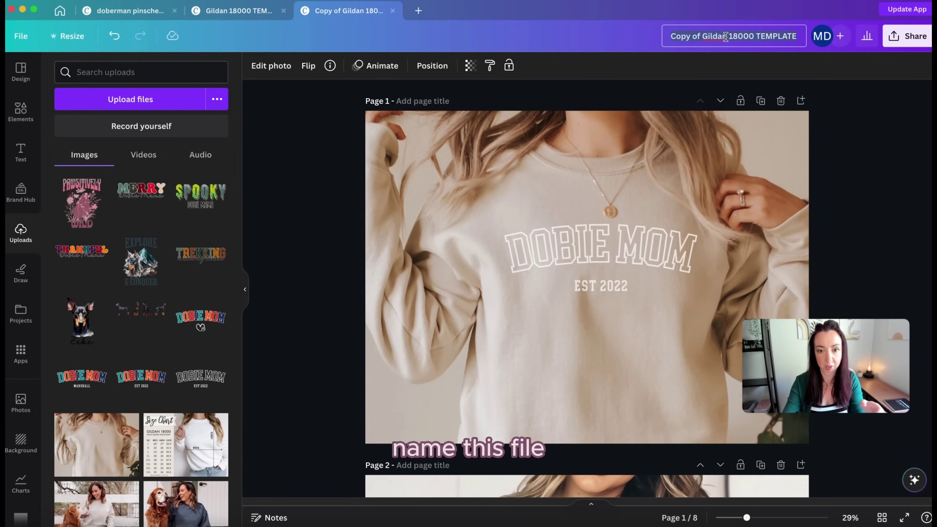
pyautogui.press('super+a')
pyautogui.write('Dobie')
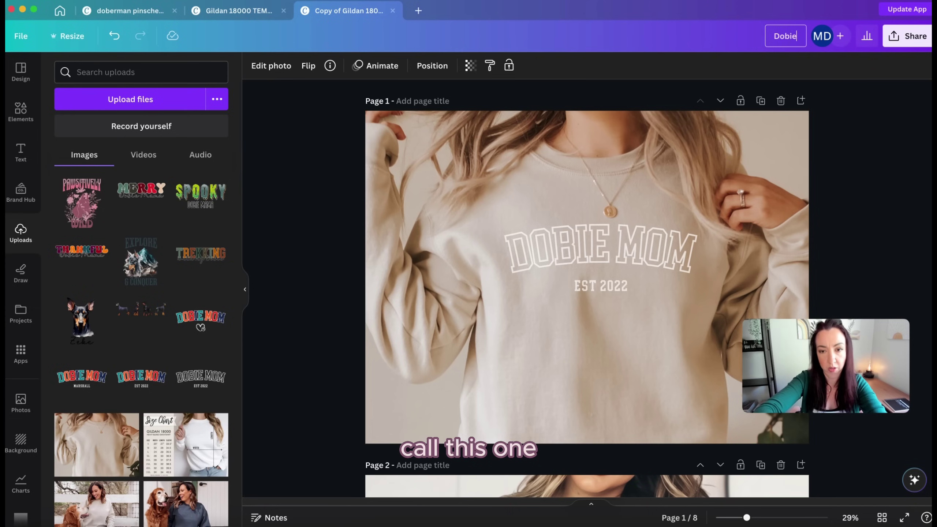
pyautogui.write(' university')
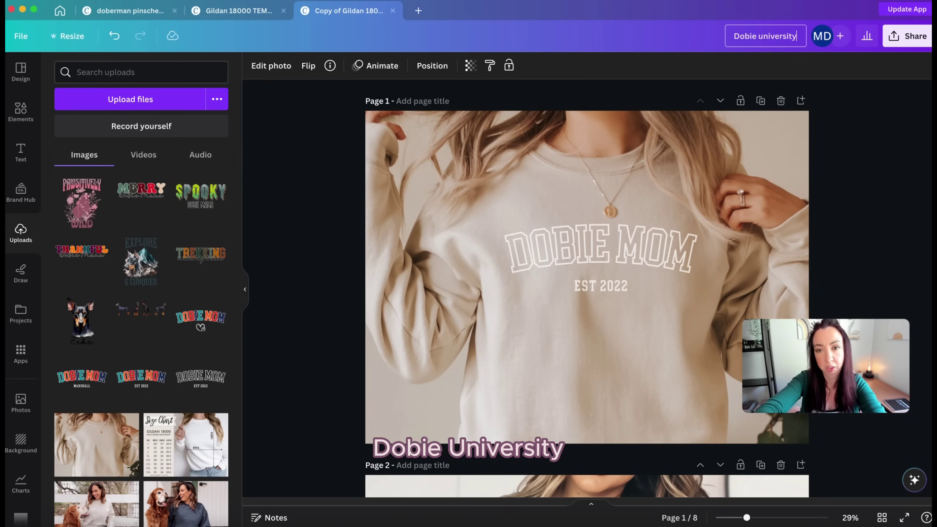
pyautogui.write(' white letter')
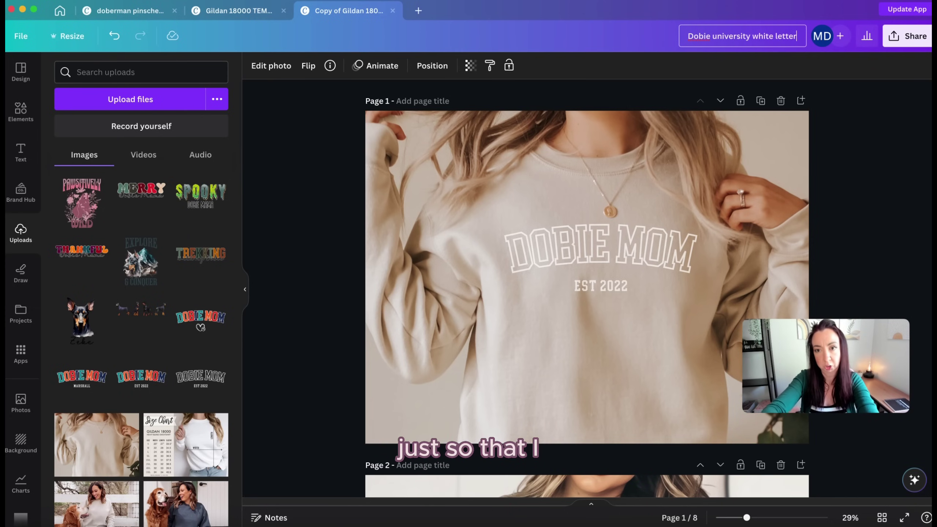
pyautogui.write('s')
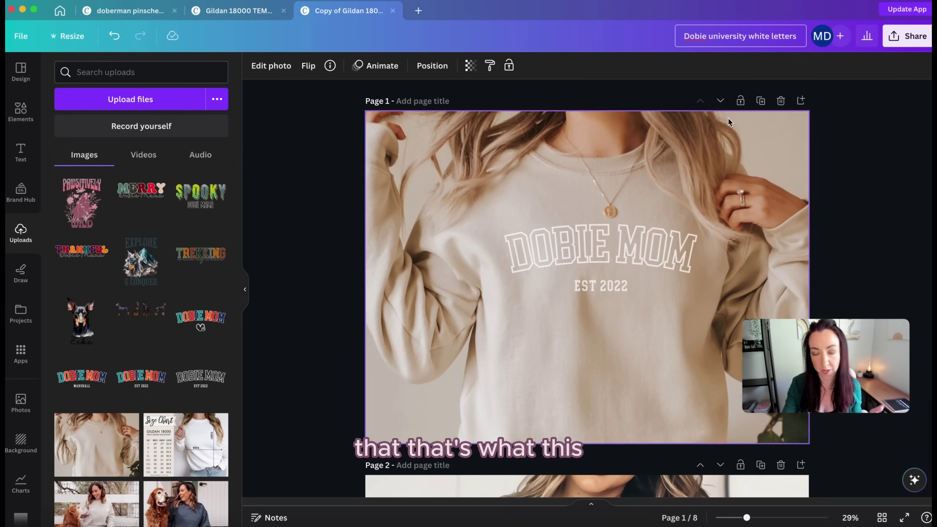
# Step: Download all 8 pages as PNG without transparent background, save Dobie university white letters.zip to Downloads, and show the recent downloads
pyautogui.click(900, 37)
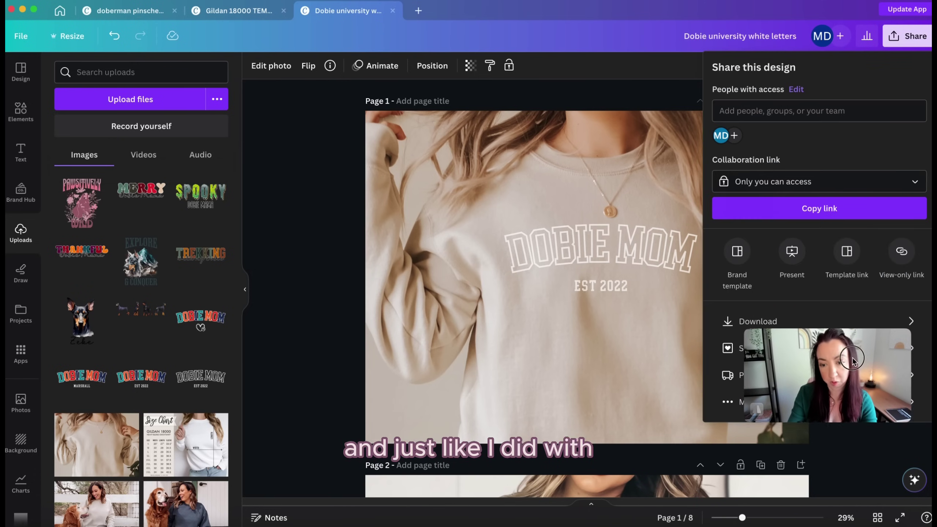
pyautogui.click(812, 325)
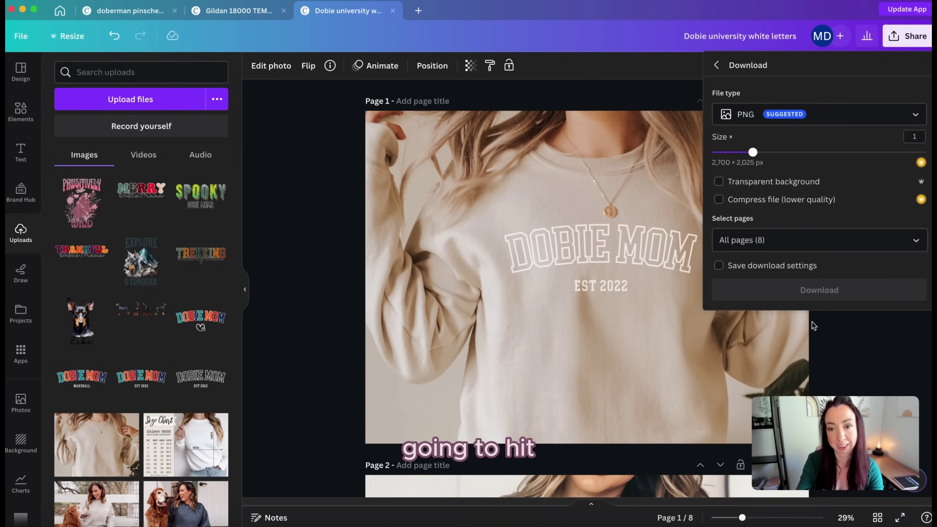
pyautogui.click(766, 187)
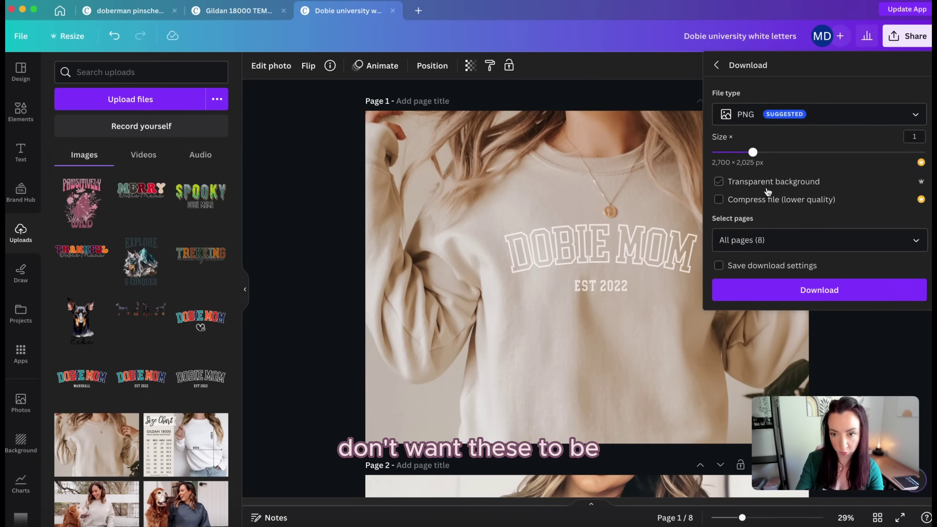
pyautogui.click(748, 183)
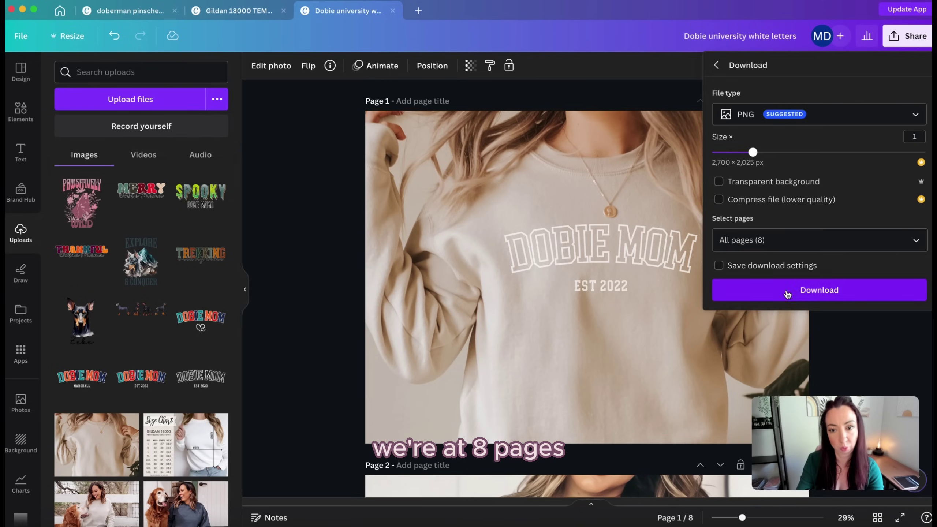
pyautogui.click(816, 299)
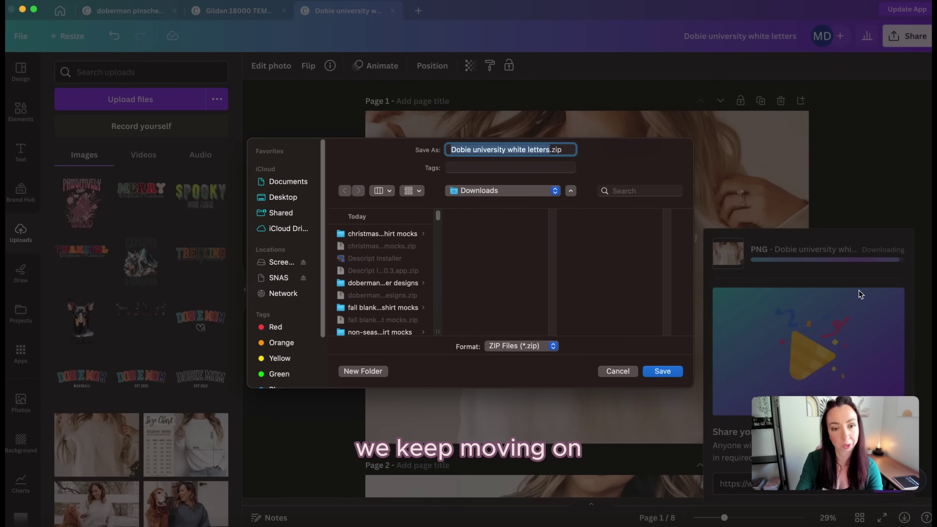
pyautogui.click(662, 370)
pyautogui.click(771, 524)
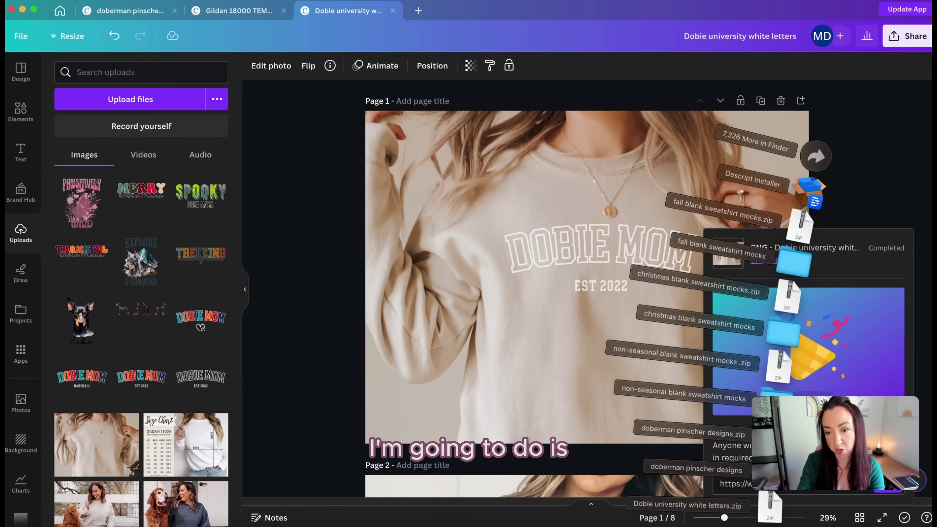
# Step: Extract Dobie university white letters.zip in Downloads, leave Finder and return to the sweatshirt design
pyautogui.click(769, 511)
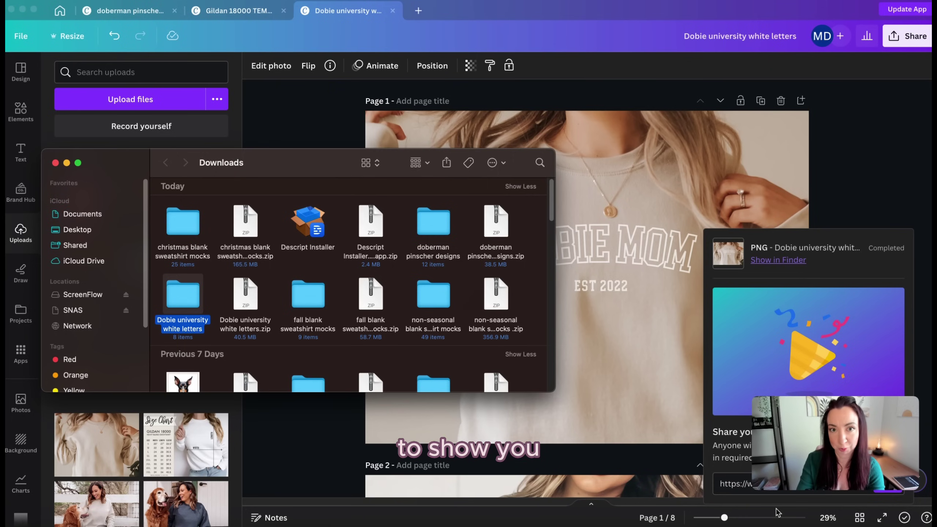
pyautogui.click(648, 249)
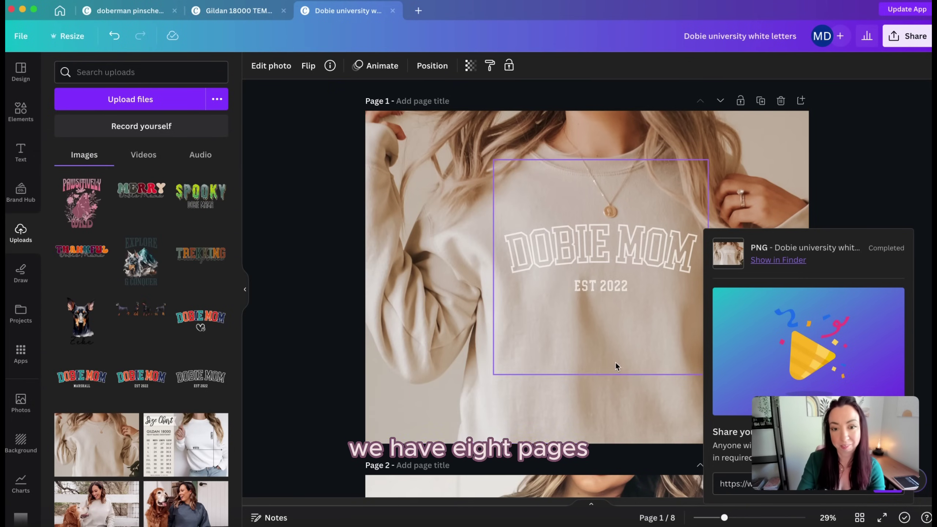
pyautogui.click(271, 65)
pyautogui.scroll(-5, 828, 122)
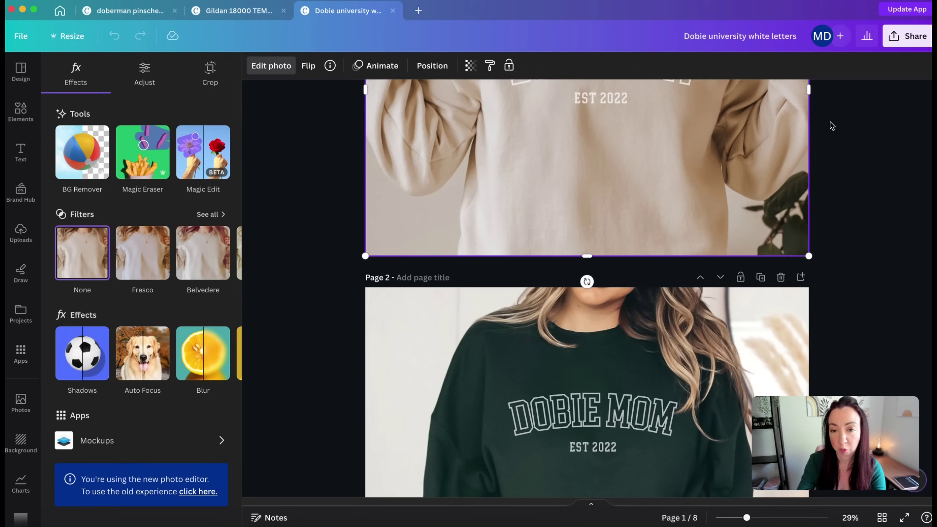
pyautogui.scroll(5, 827, 121)
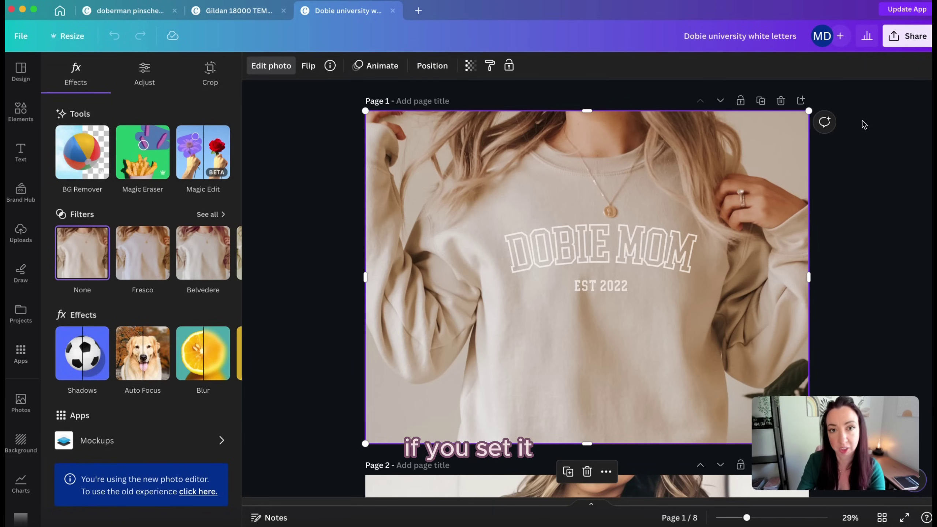
pyautogui.press('Escape')
pyautogui.scroll(-1, 743, 171)
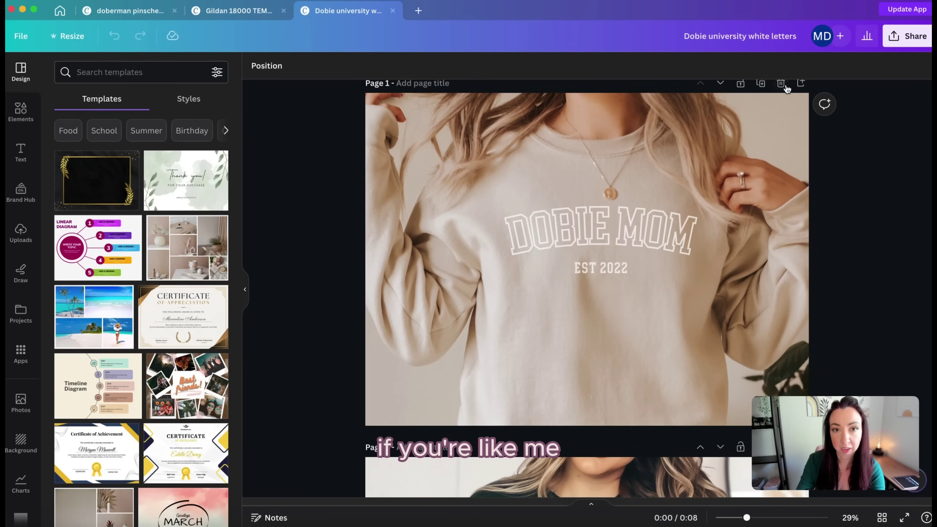
# Step: Show the page timeline, set the first page's duration to 1.0 s, and hide the timeline again
pyautogui.click(592, 506)
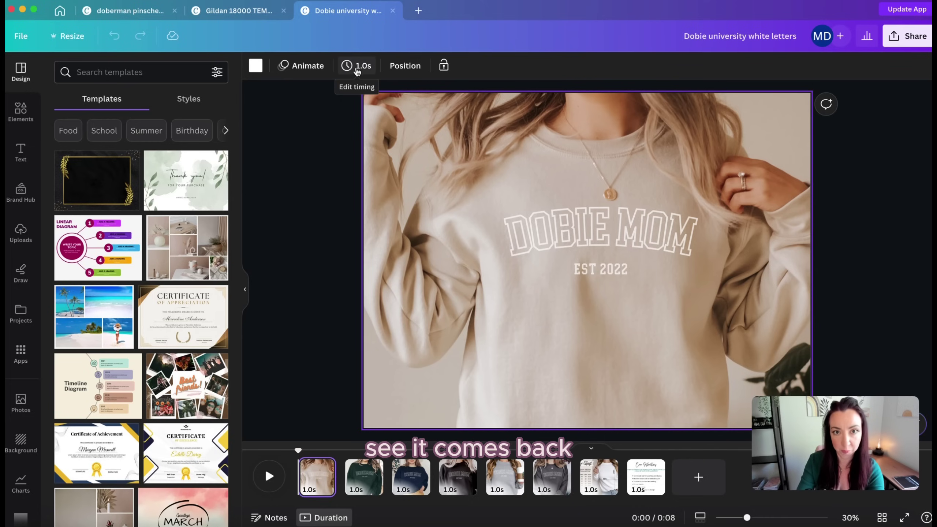
pyautogui.moveTo(333, 480)
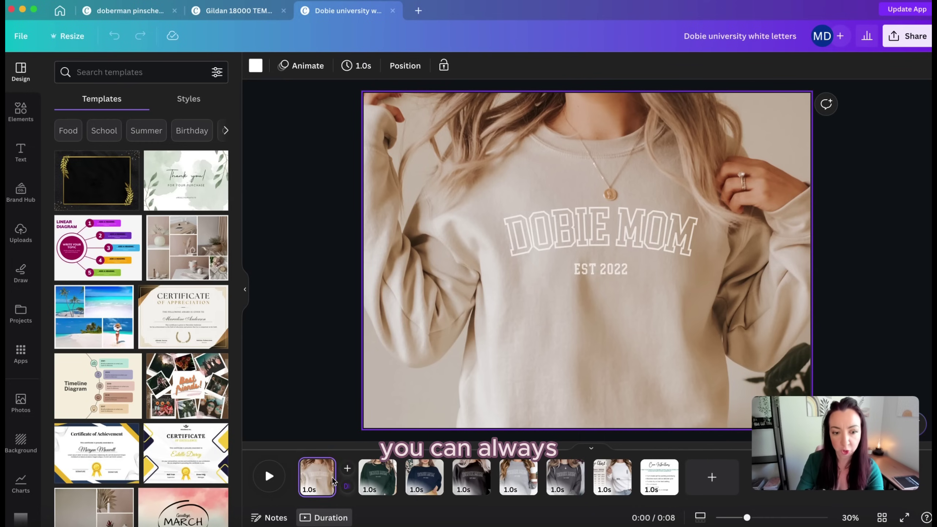
pyautogui.moveTo(331, 478); pyautogui.dragTo(330, 477)
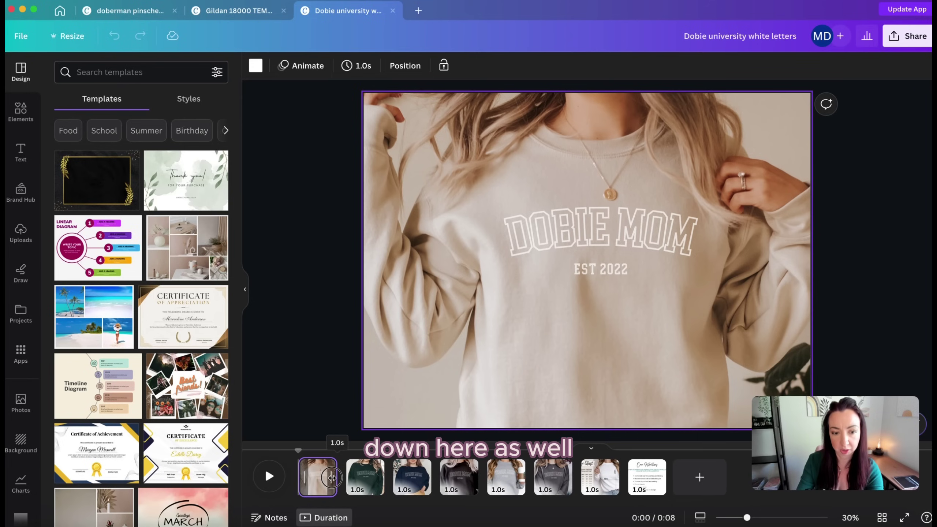
pyautogui.click(591, 447)
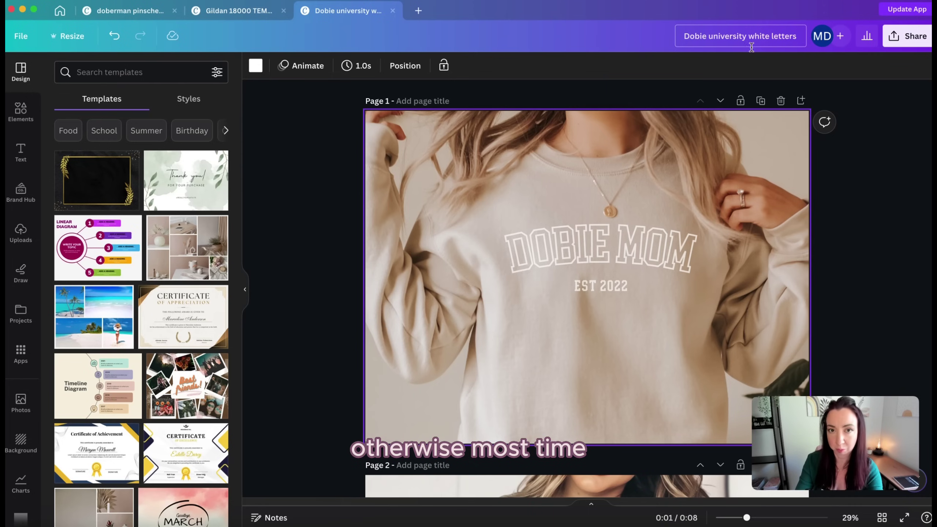
pyautogui.click(266, 15)
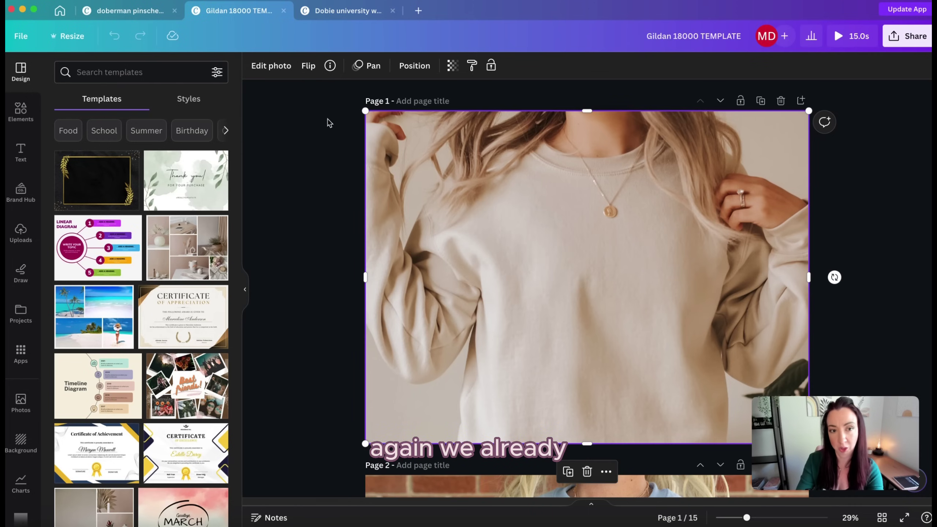
pyautogui.click(328, 12)
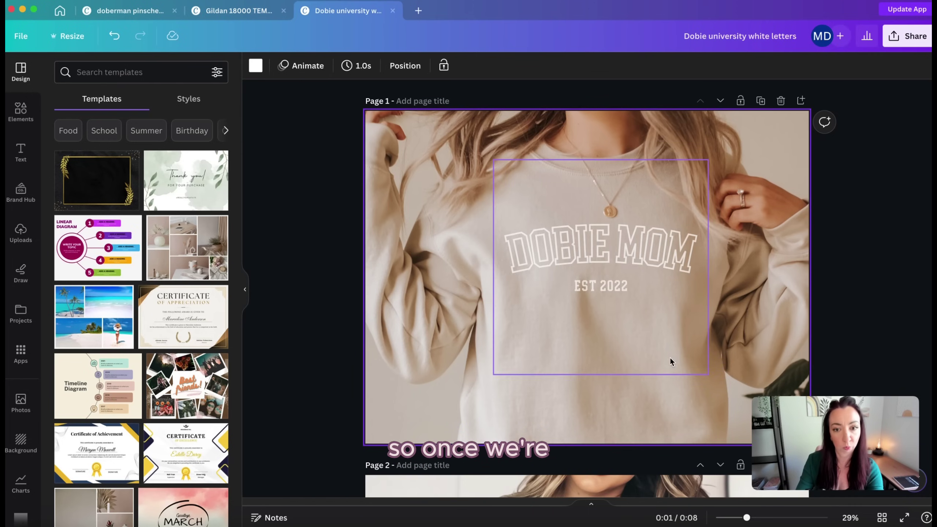
# Step: Download all 8 pages as an MP4 video, saving Dobie university white letters.mp4 into the Dobie university white letters folder in Downloads
pyautogui.click(907, 42)
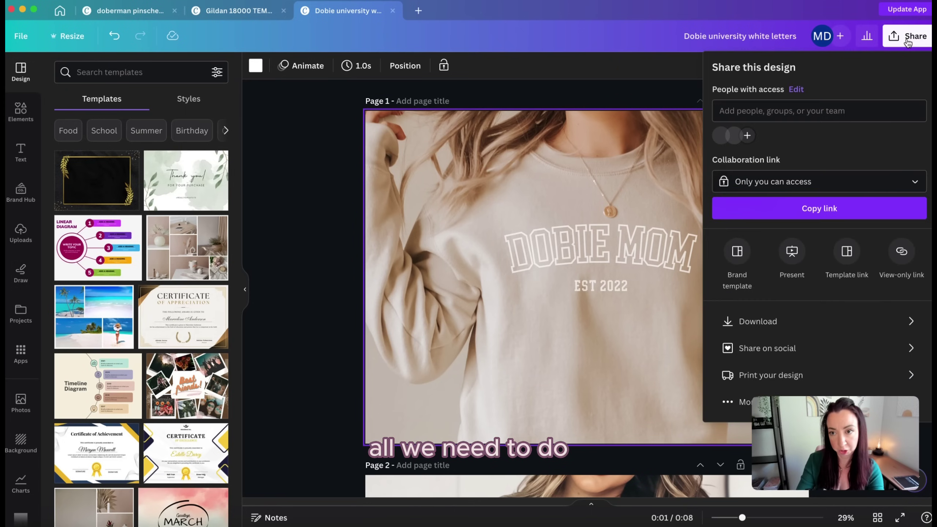
pyautogui.click(762, 323)
pyautogui.click(825, 119)
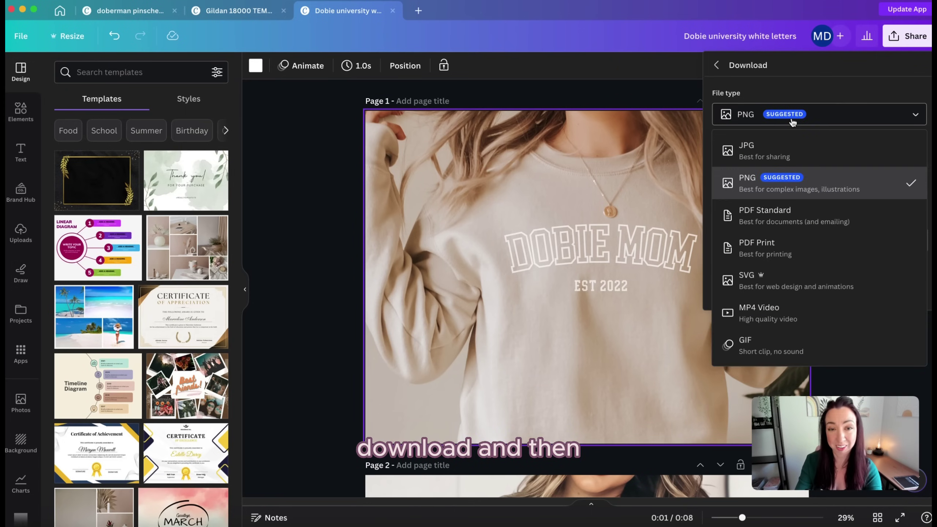
pyautogui.click(783, 317)
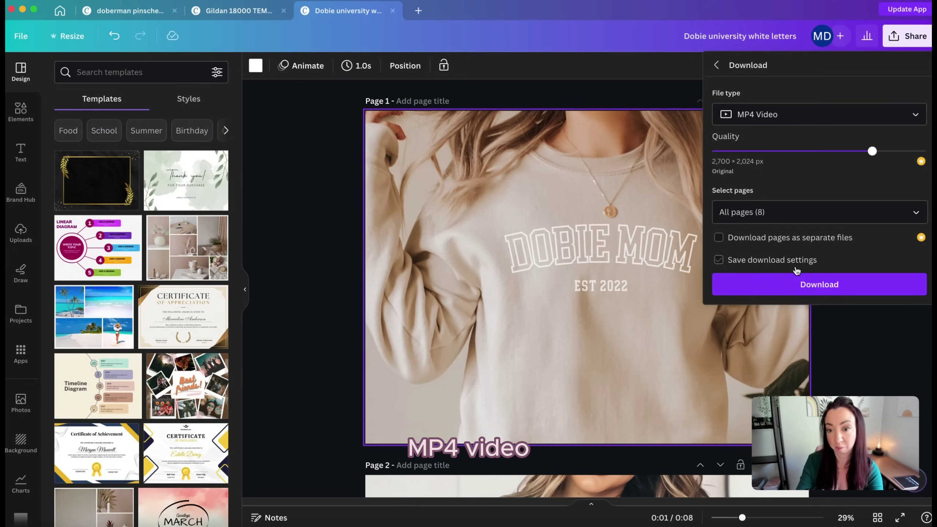
pyautogui.click(806, 289)
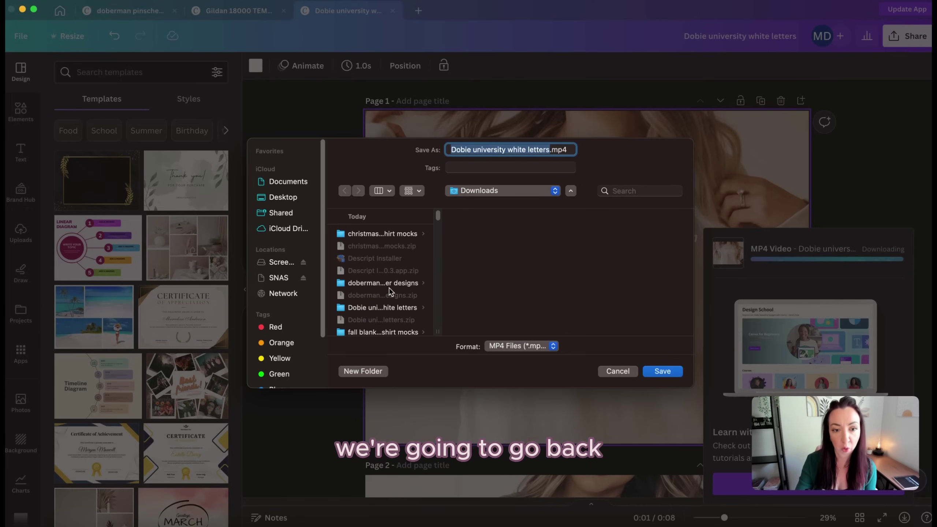
pyautogui.click(342, 308)
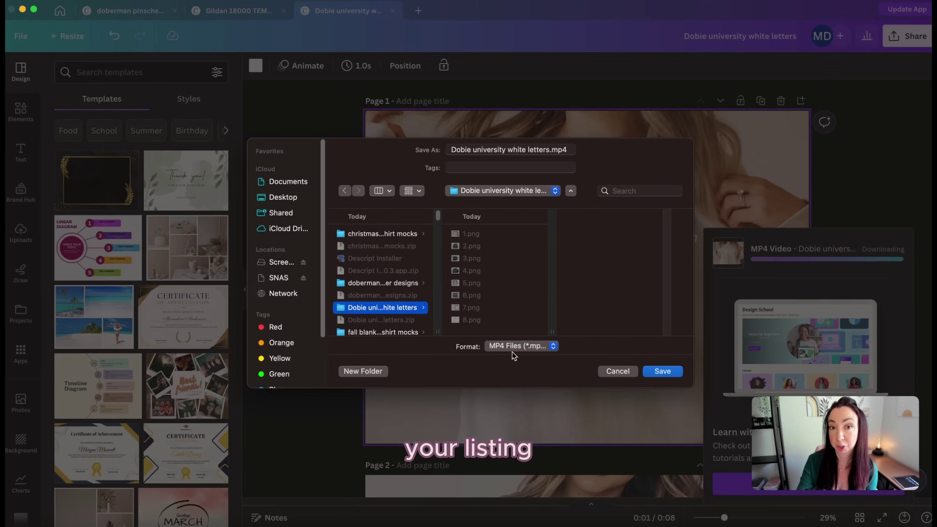
pyautogui.click(660, 371)
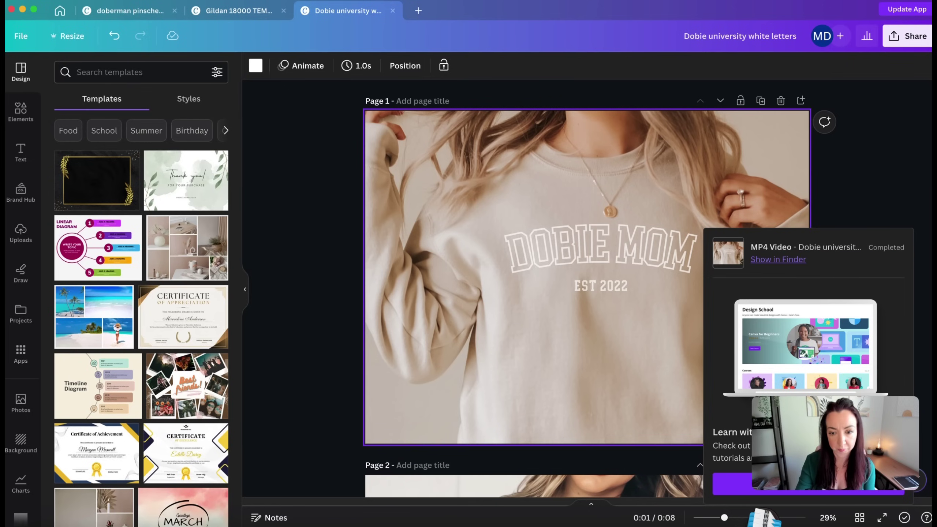
# Step: Inspect the files in the downloaded Dobie university white letters folder, then close the Finder windows
pyautogui.click(764, 517)
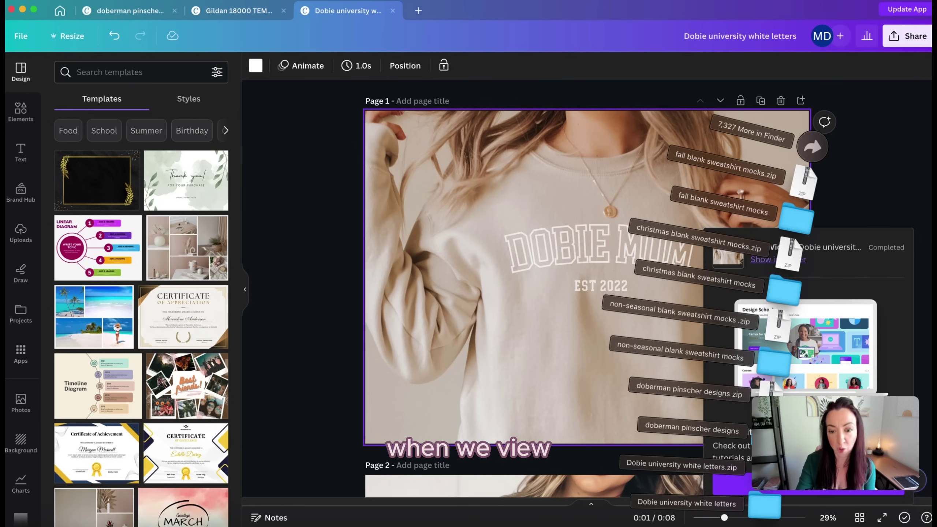
pyautogui.click(762, 516)
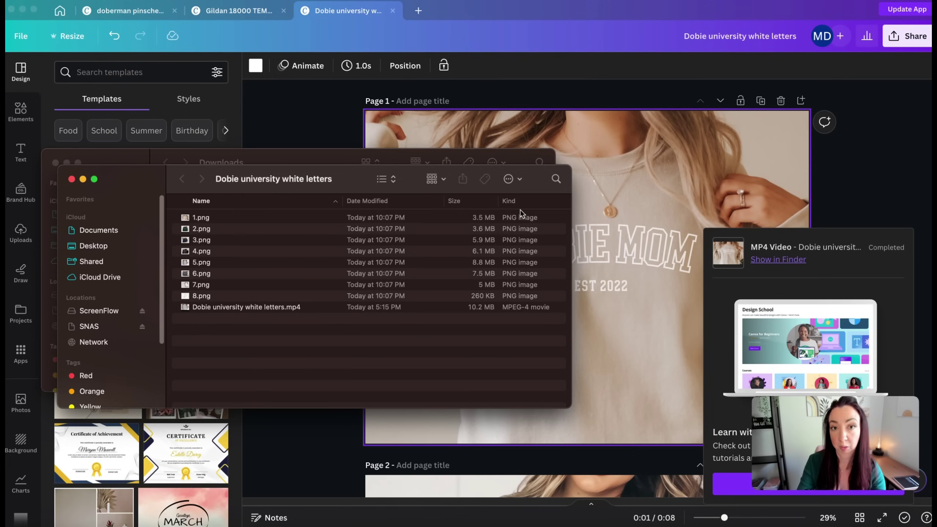
pyautogui.click(72, 179)
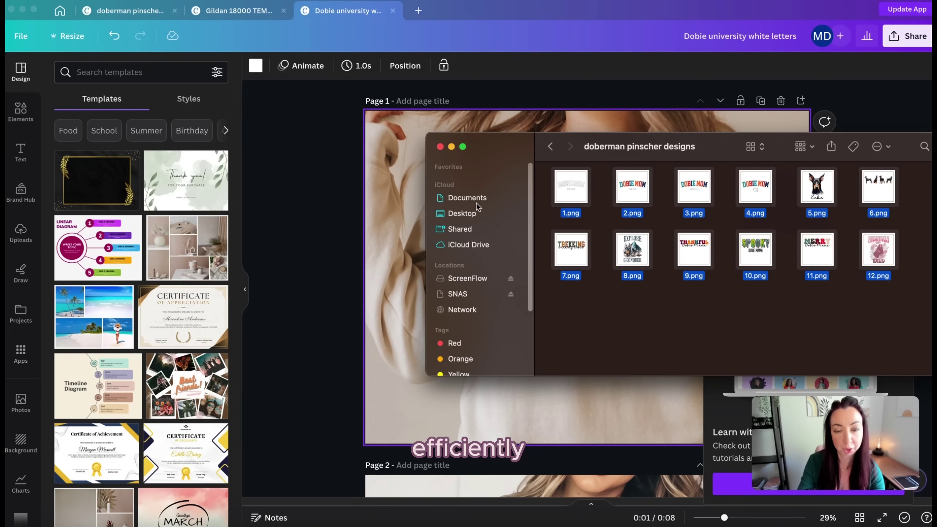
pyautogui.click(439, 147)
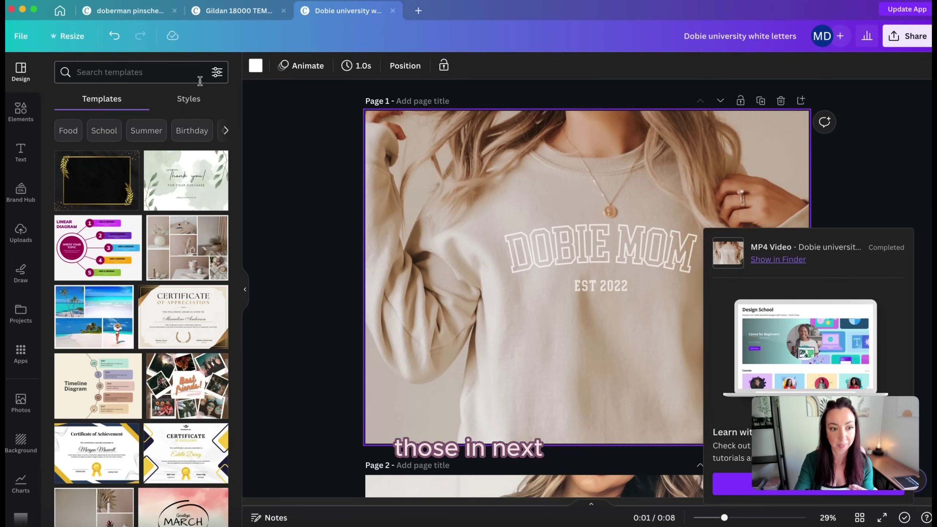
# Step: Make a copy of the Dobie university white letters design for the next design variant
pyautogui.click(21, 233)
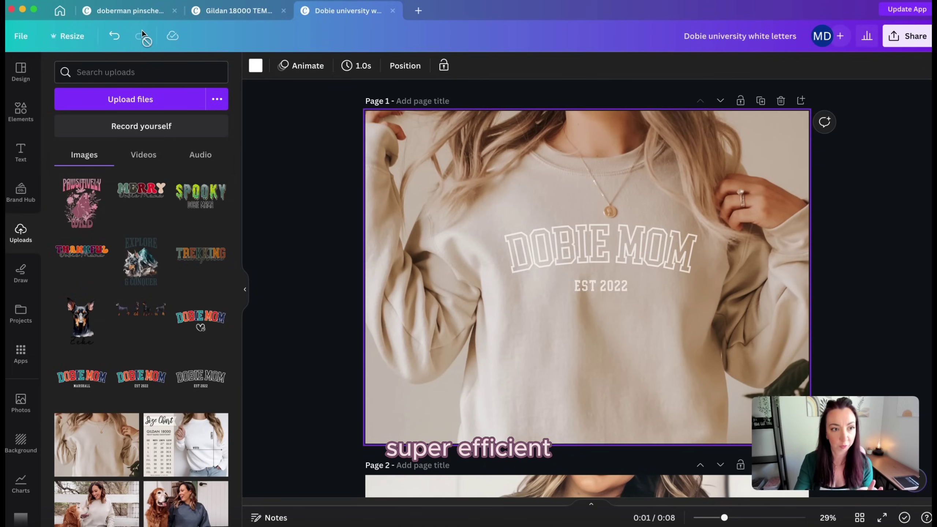
pyautogui.click(21, 37)
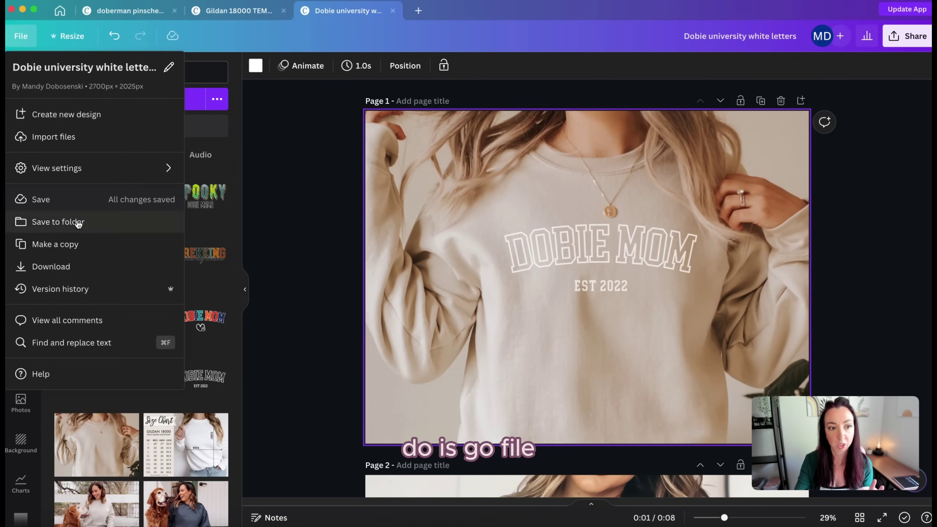
pyautogui.click(66, 244)
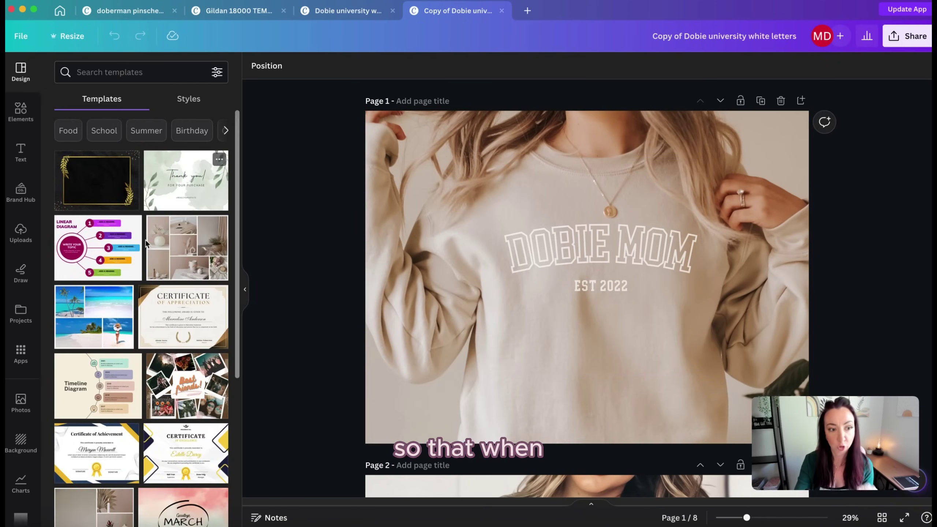
# Step: Replace the white-letter design on the pages 1 and 2 sweatshirts with the uploaded multicolour DOBIE MOM EST 2022 artwork
pyautogui.click(21, 232)
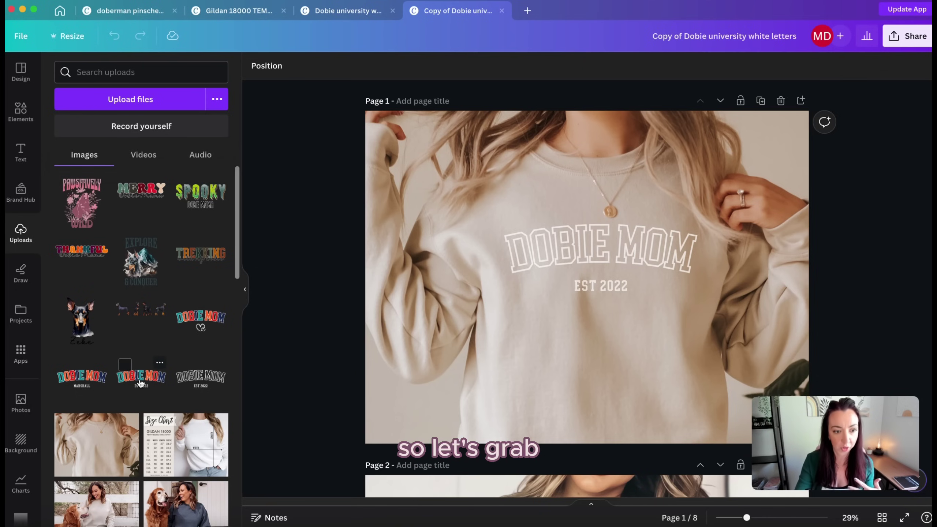
pyautogui.moveTo(141, 383); pyautogui.dragTo(541, 236)
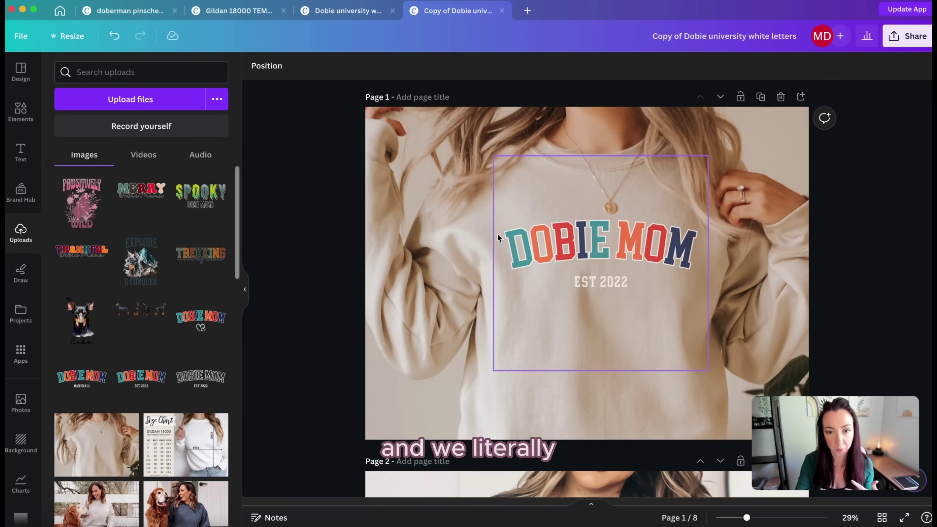
pyautogui.scroll(-10, 483, 236)
pyautogui.moveTo(163, 367); pyautogui.dragTo(529, 258)
# Step: Replace the white-letter design on the navy and black sweatshirts, pages 3 and 4, with the multicolour DOBIE MOM EST 2022 artwork
pyautogui.scroll(-5, 521, 255)
pyautogui.scroll(-3, 521, 257)
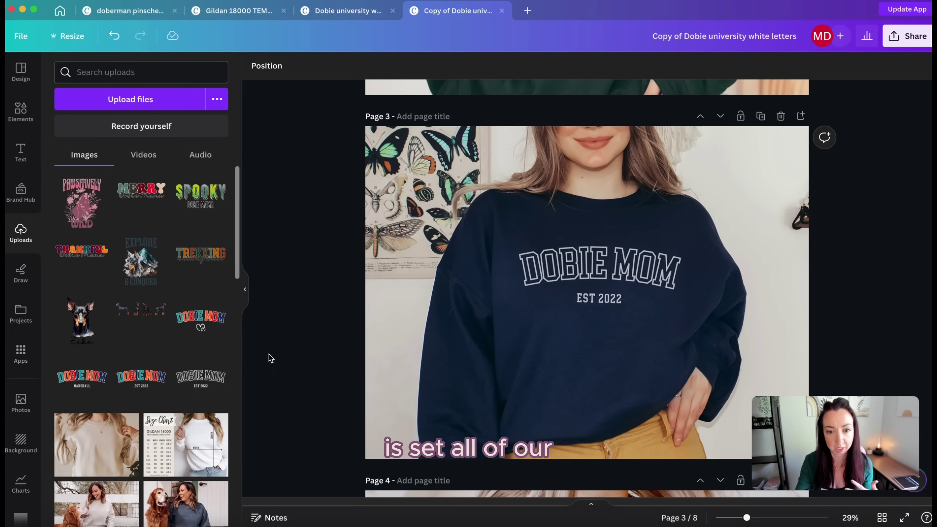
pyautogui.moveTo(142, 379); pyautogui.dragTo(566, 275)
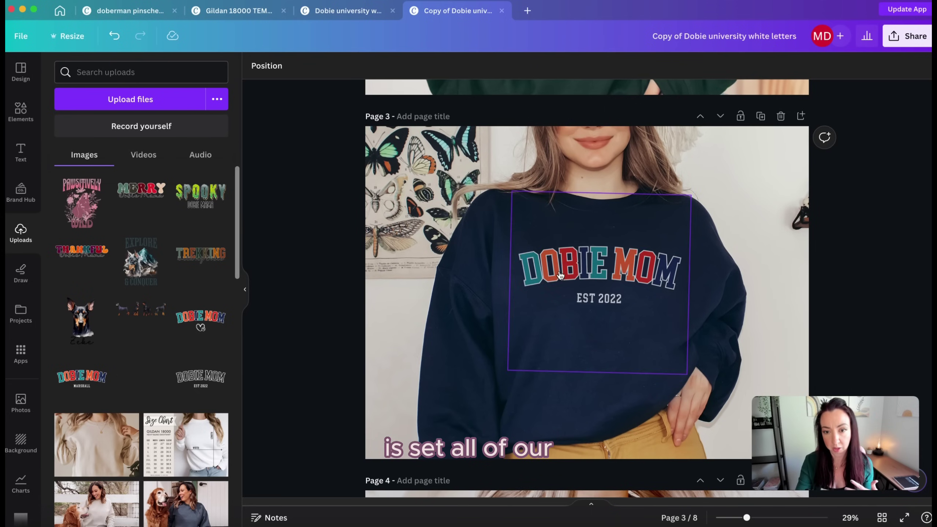
pyautogui.scroll(-15, 567, 275)
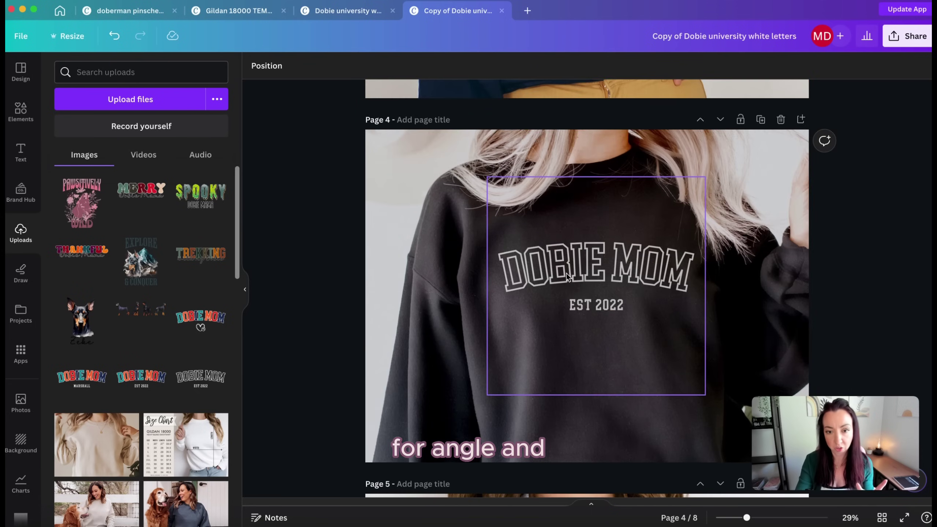
pyautogui.moveTo(141, 376); pyautogui.dragTo(450, 295)
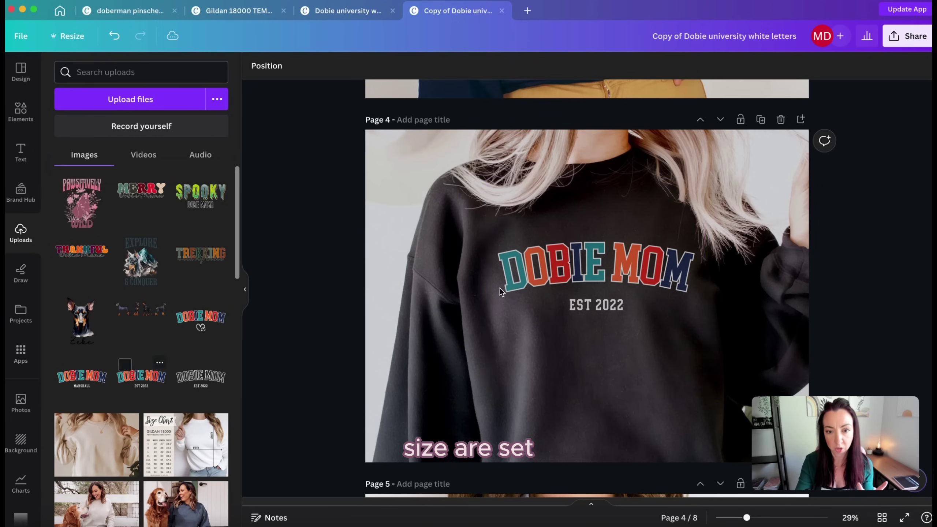
# Step: Replace the white-letter design on the light and dark grey sweatshirts, pages 5 and 6, with the multicolour DOBIE MOM EST 2022 artwork
pyautogui.scroll(-8, 479, 303)
pyautogui.scroll(-2, 479, 303)
pyautogui.moveTo(141, 376); pyautogui.dragTo(536, 301)
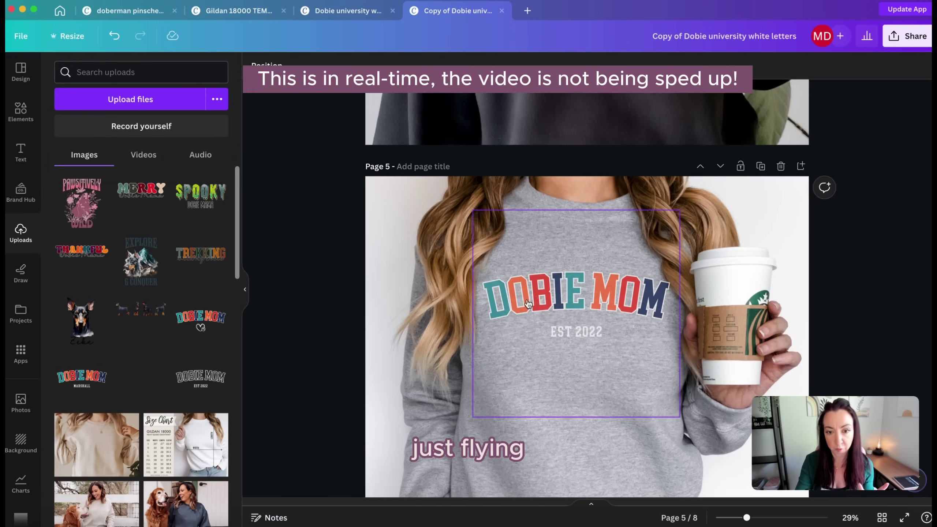
pyautogui.scroll(-10, 536, 301)
pyautogui.moveTo(141, 377); pyautogui.dragTo(574, 321)
pyautogui.scroll(-6, 568, 315)
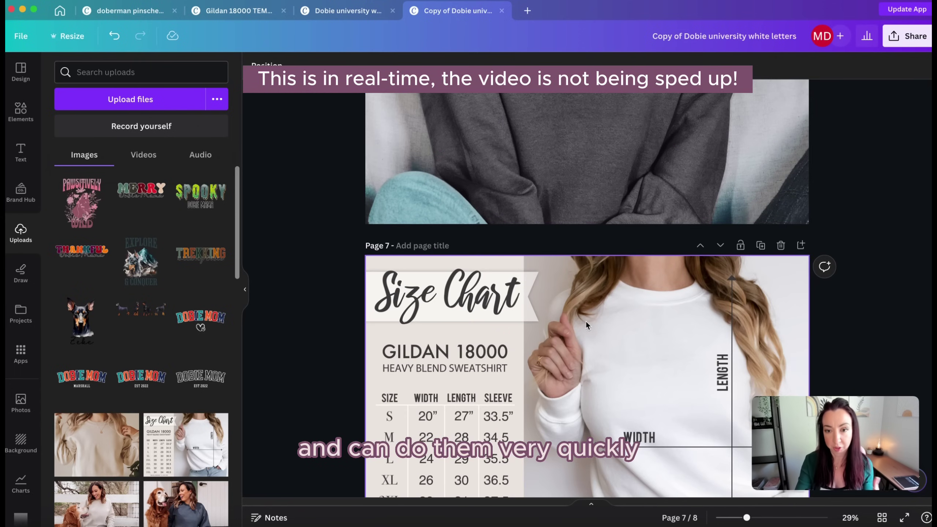
# Step: Rename the copied design as Dobie university color letters
pyautogui.scroll(8, 587, 320)
pyautogui.scroll(20, 590, 324)
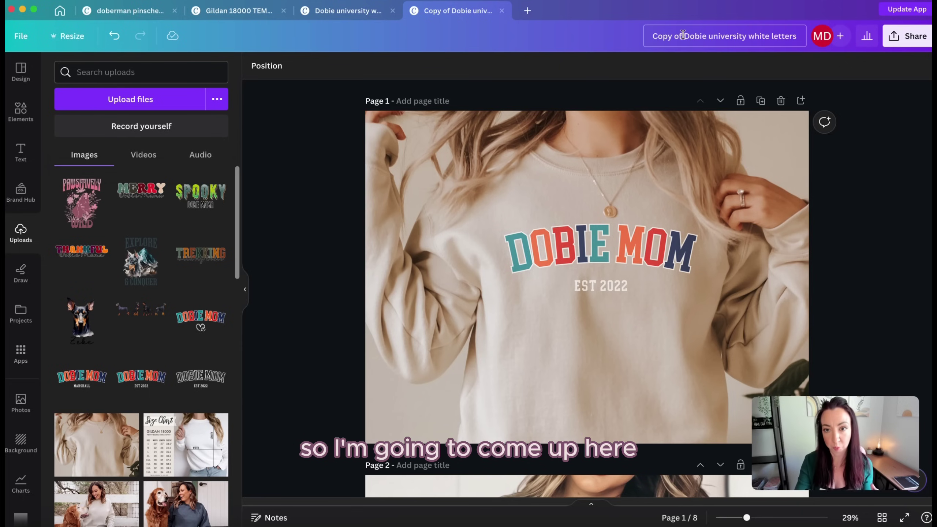
pyautogui.click(664, 35)
pyautogui.press('BackSpace')
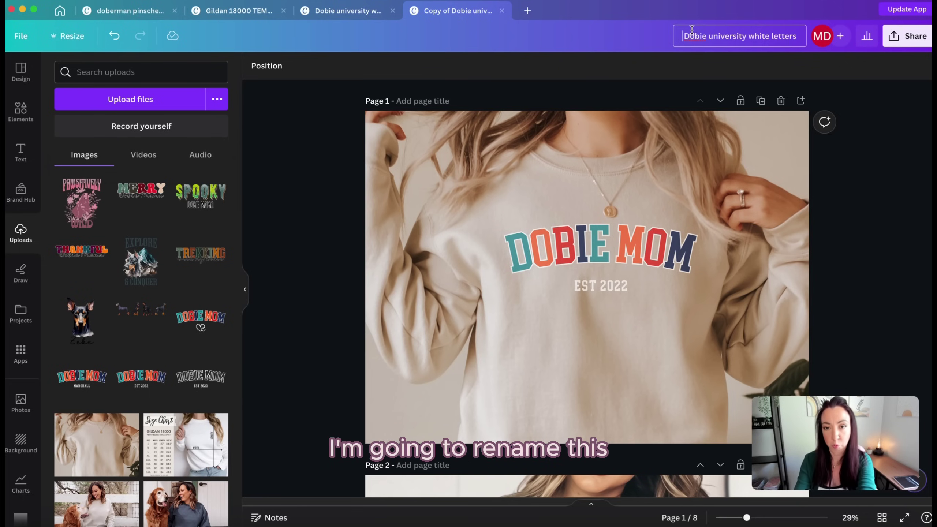
pyautogui.doubleClick(751, 37)
pyautogui.write('color')
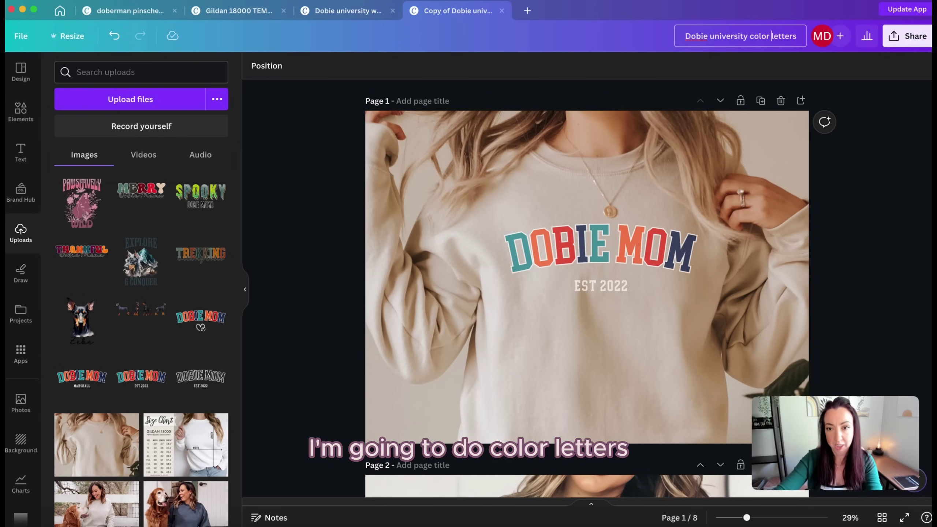
# Step: Download all eight pages of the Dobie university color letters design as PNG images
pyautogui.click(911, 36)
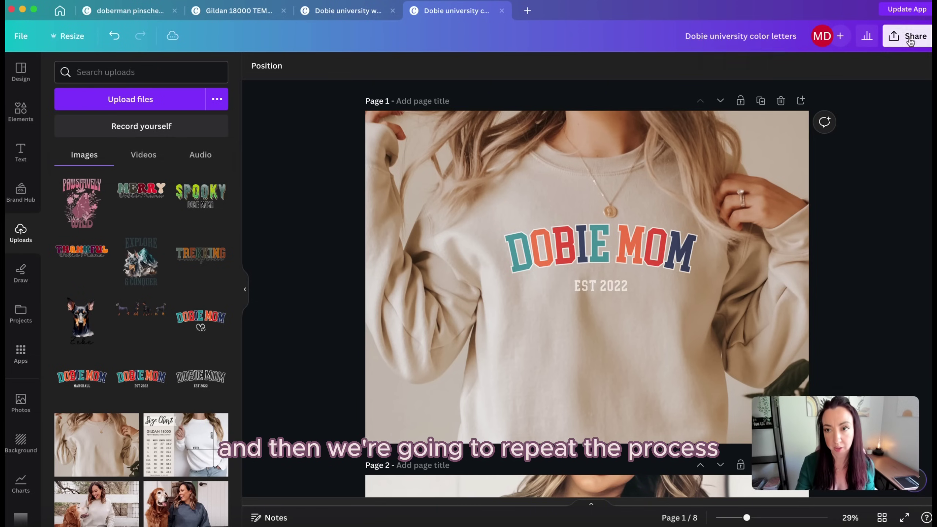
pyautogui.click(777, 320)
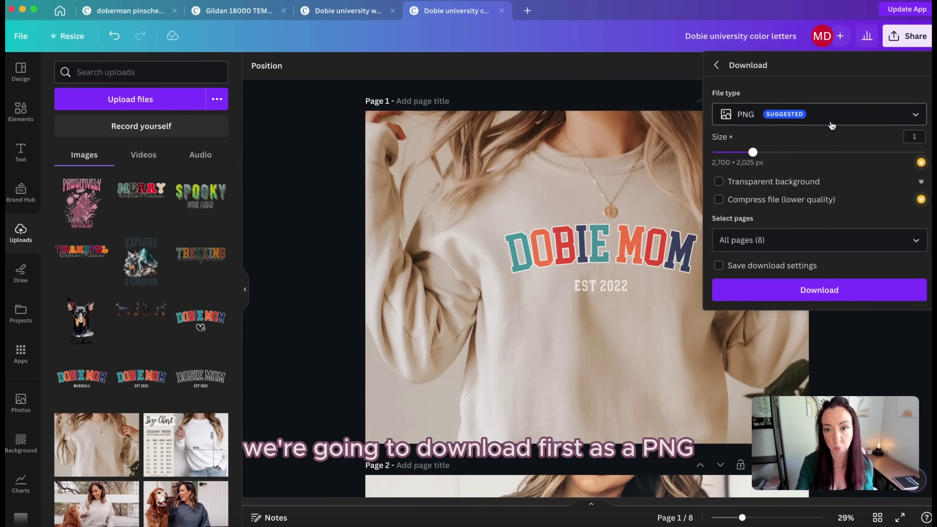
pyautogui.click(790, 295)
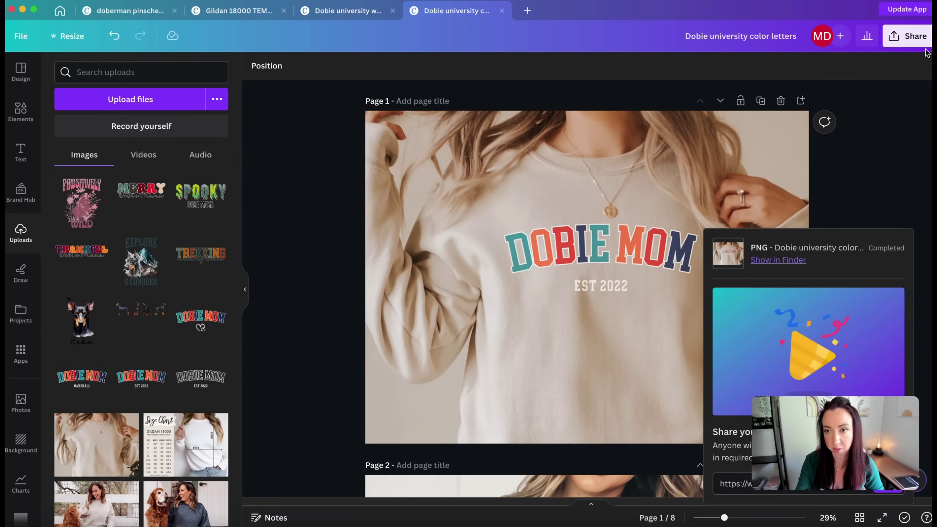
# Step: Download all pages as an MP4 video and save it in the Dobie university color letters folder within Downloads
pyautogui.click(907, 36)
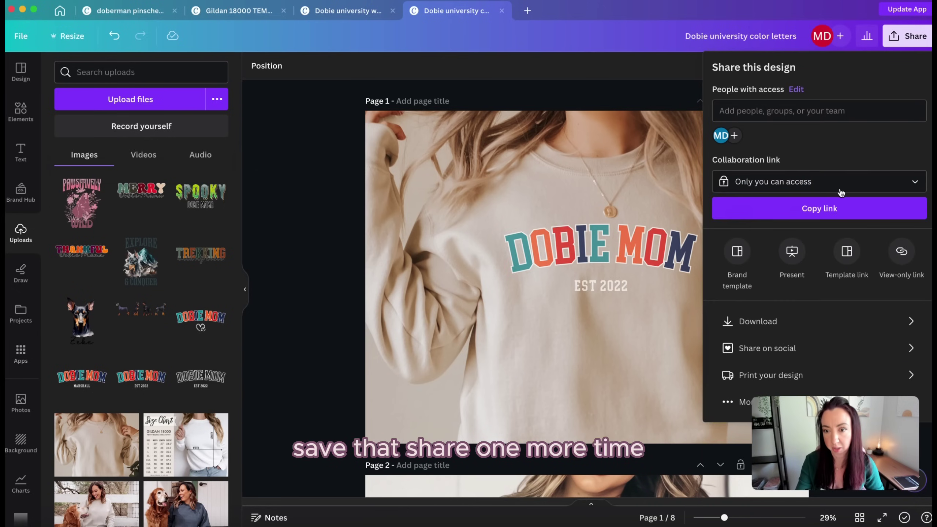
pyautogui.click(760, 322)
pyautogui.click(822, 114)
pyautogui.click(763, 312)
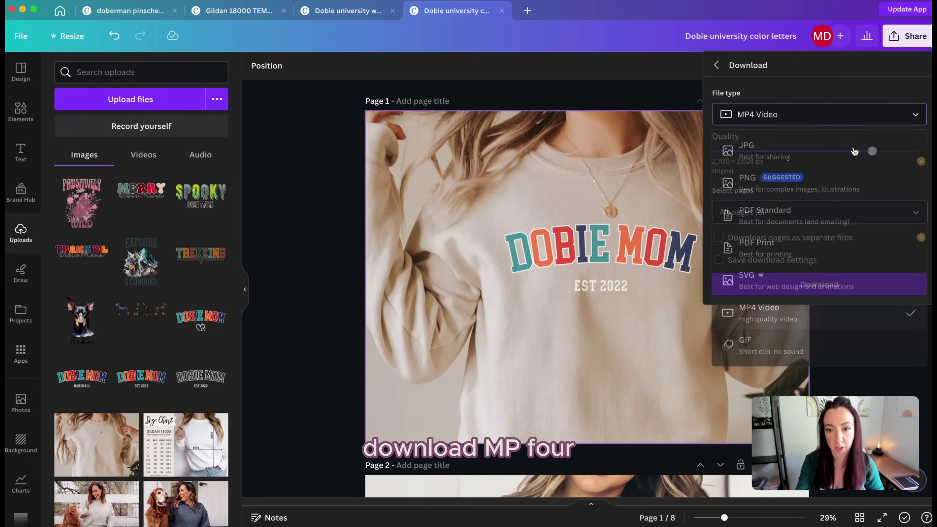
pyautogui.click(821, 291)
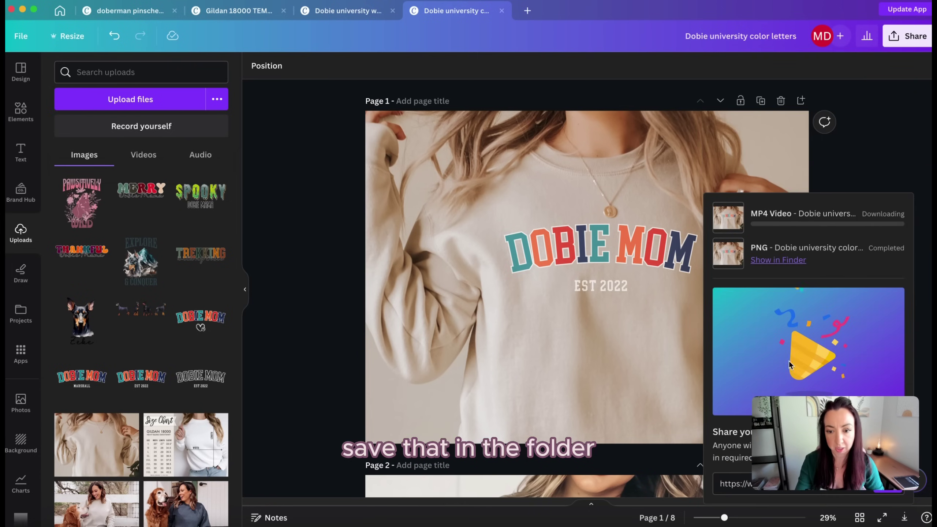
pyautogui.click(763, 519)
pyautogui.click(764, 503)
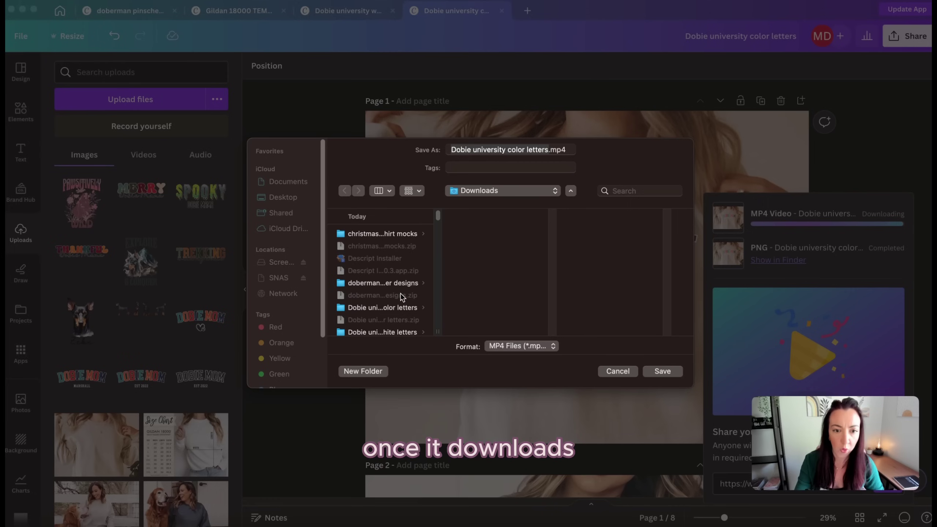
pyautogui.scroll(-1, 398, 294)
pyautogui.click(397, 299)
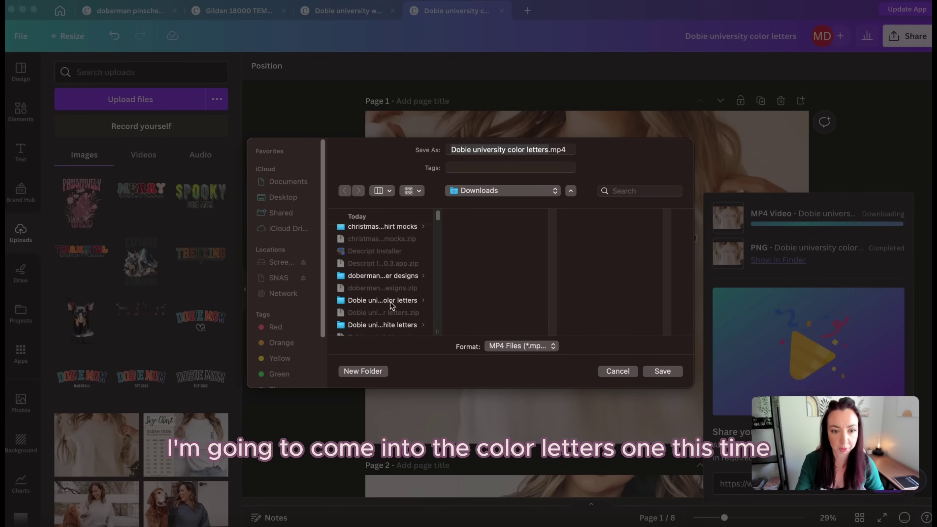
pyautogui.click(669, 377)
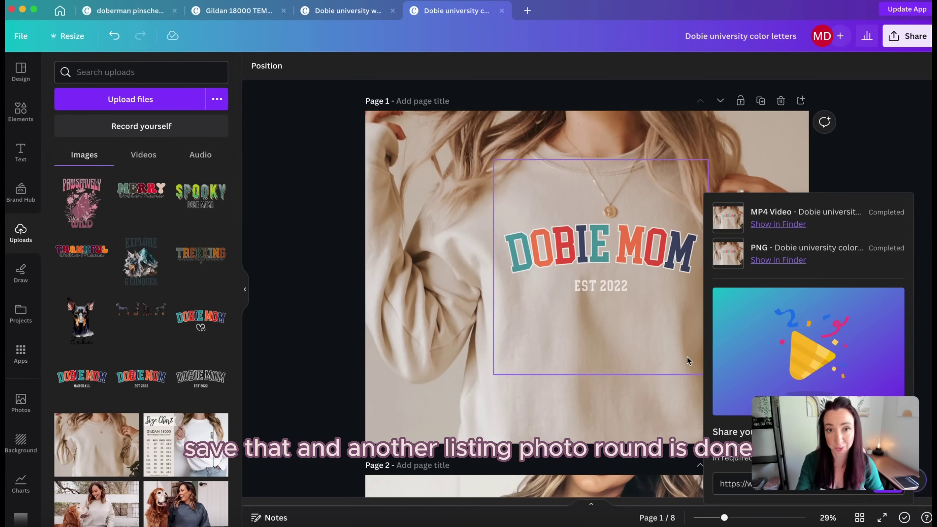
# Step: Make a copy of the Dobie university color letters design and show its uploaded images
pyautogui.click(21, 37)
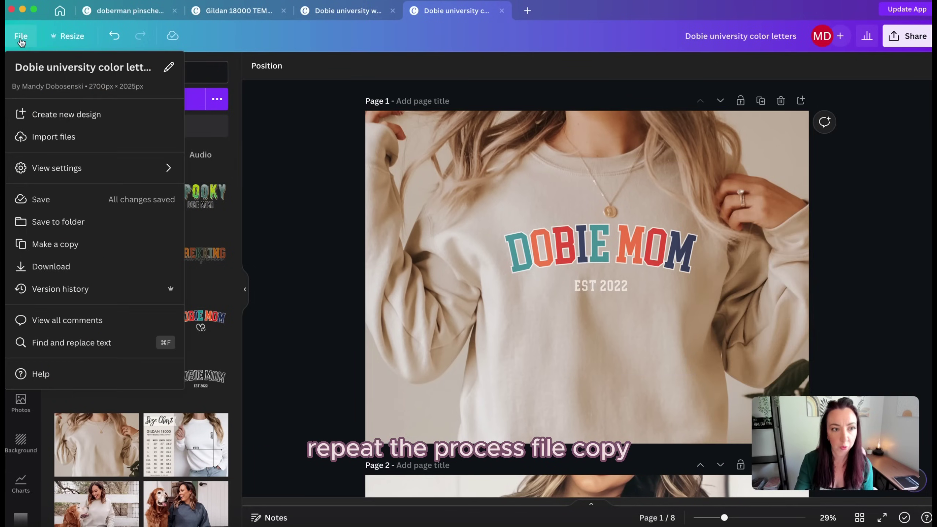
pyautogui.click(59, 244)
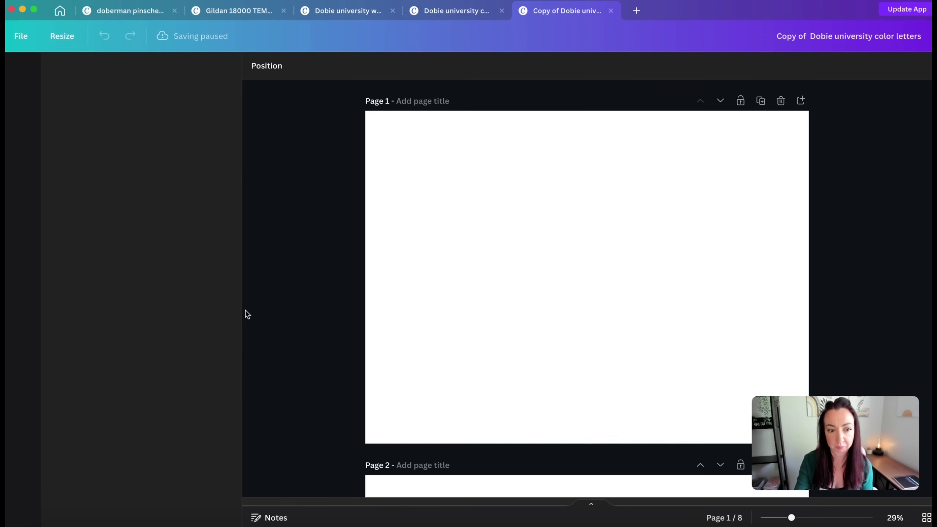
pyautogui.click(22, 232)
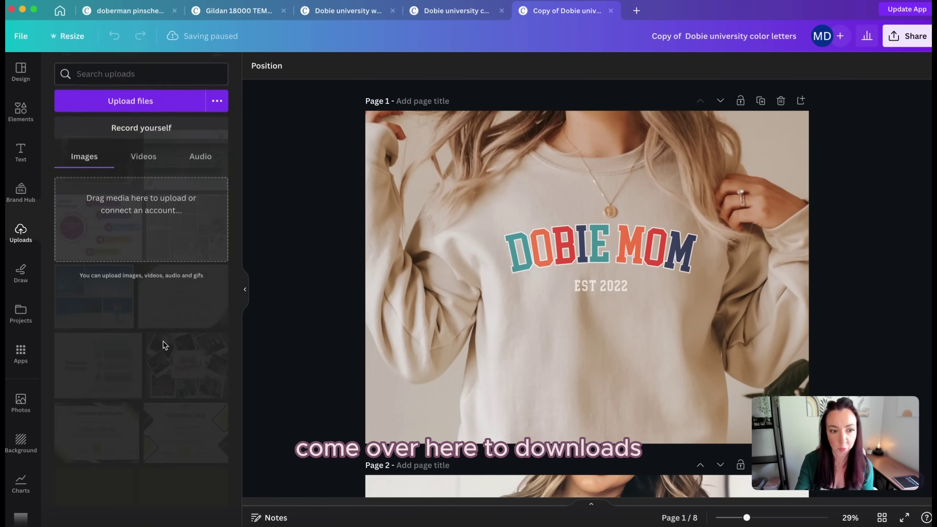
# Step: Replace the EST 2022 design on the cream, green and navy sweatshirts, pages 1 to 3, with the multicolour DOBIE MOM artwork that has a name beneath
pyautogui.moveTo(82, 373); pyautogui.dragTo(516, 312)
pyautogui.scroll(-8, 547, 276)
pyautogui.scroll(-10, 550, 314)
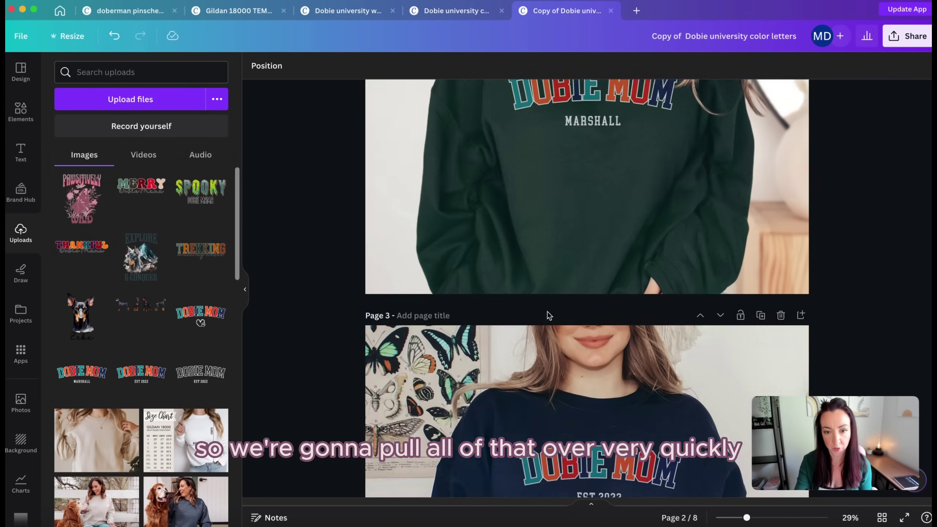
pyautogui.scroll(-2, 548, 312)
pyautogui.moveTo(81, 372); pyautogui.dragTo(552, 319)
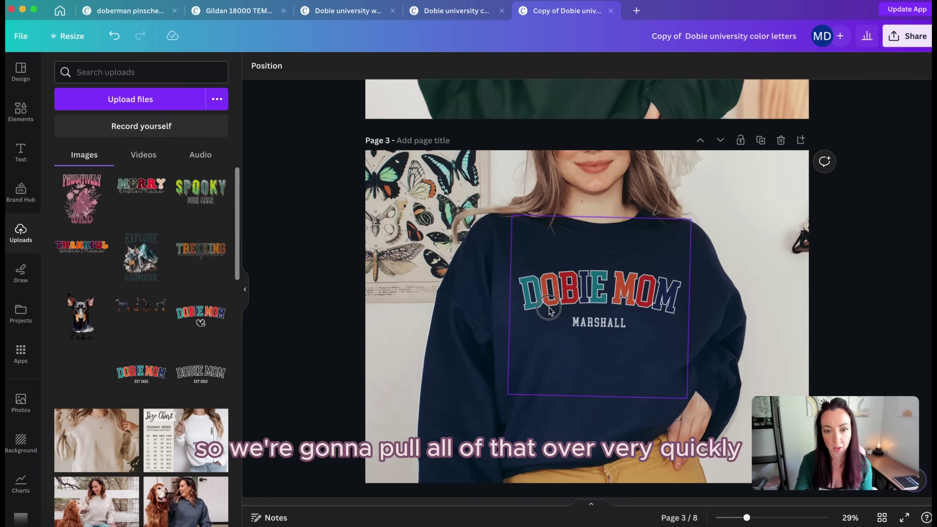
# Step: Replace the EST 2022 design on the black, light grey and dark grey sweatshirts, pages 4 to 6, with the multicolour DOBIE MOM name artwork
pyautogui.scroll(-10, 553, 318)
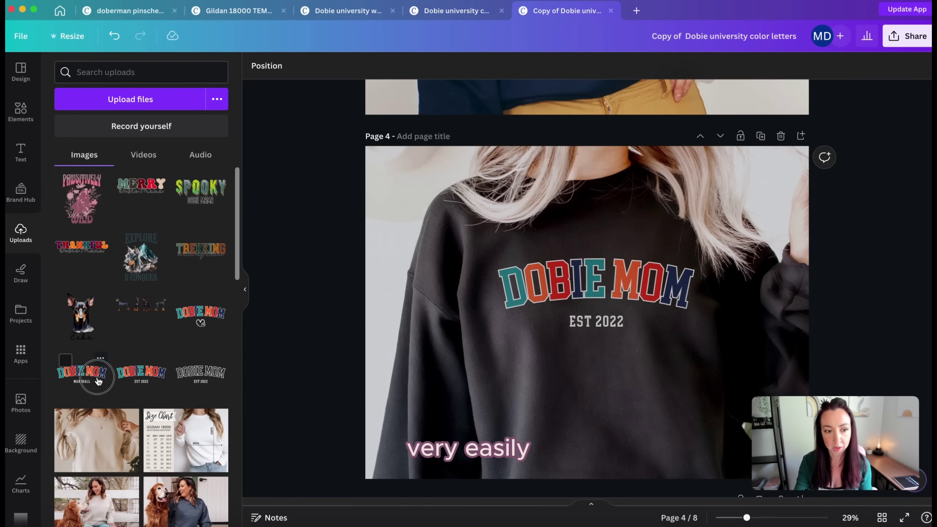
pyautogui.moveTo(93, 382); pyautogui.dragTo(569, 306)
pyautogui.scroll(-2, 570, 306)
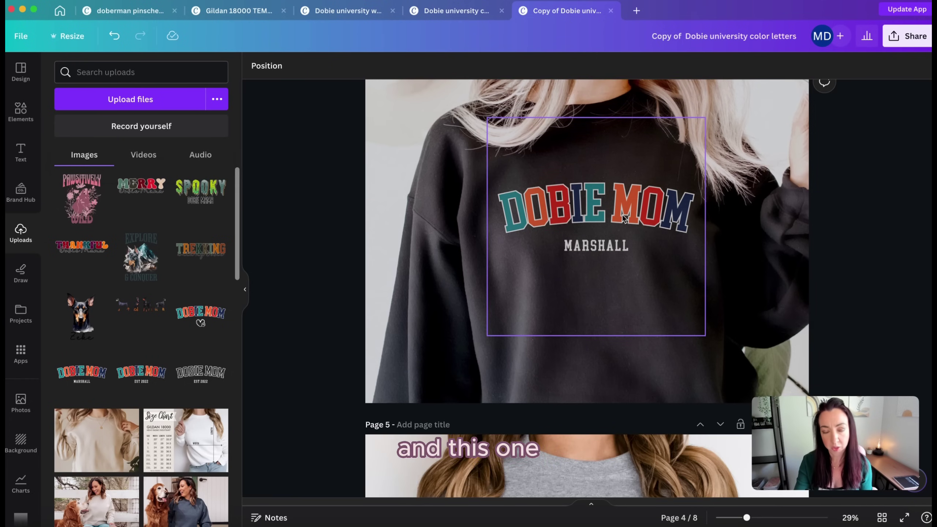
pyautogui.scroll(-7, 590, 282)
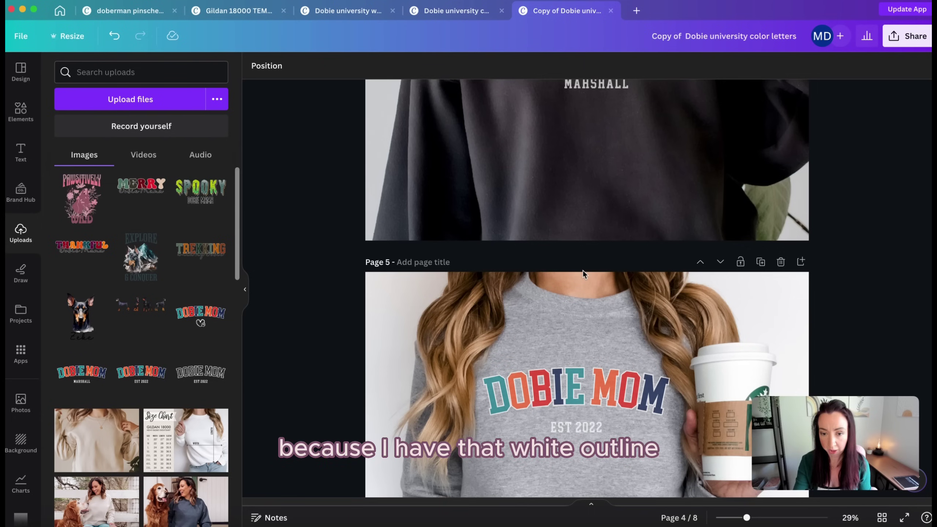
pyautogui.moveTo(91, 383); pyautogui.dragTo(515, 306)
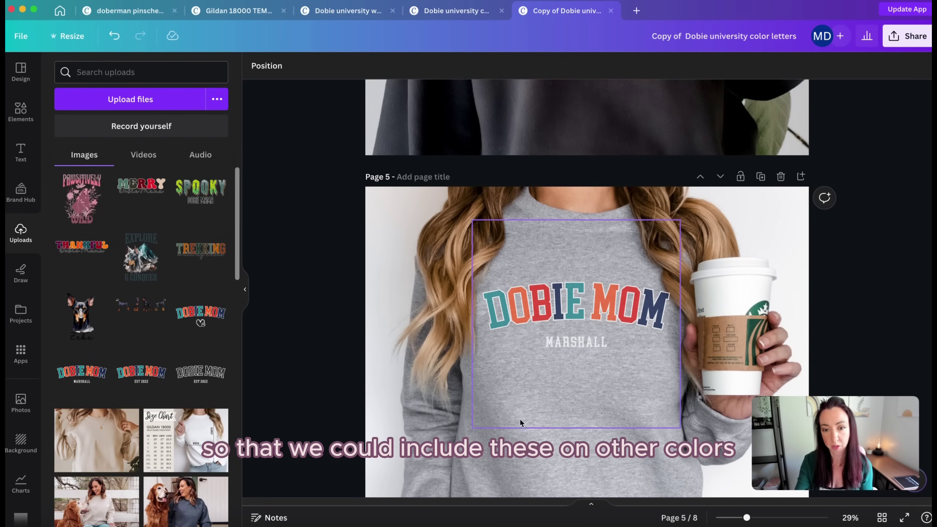
pyautogui.scroll(-7, 523, 420)
pyautogui.scroll(-2, 523, 414)
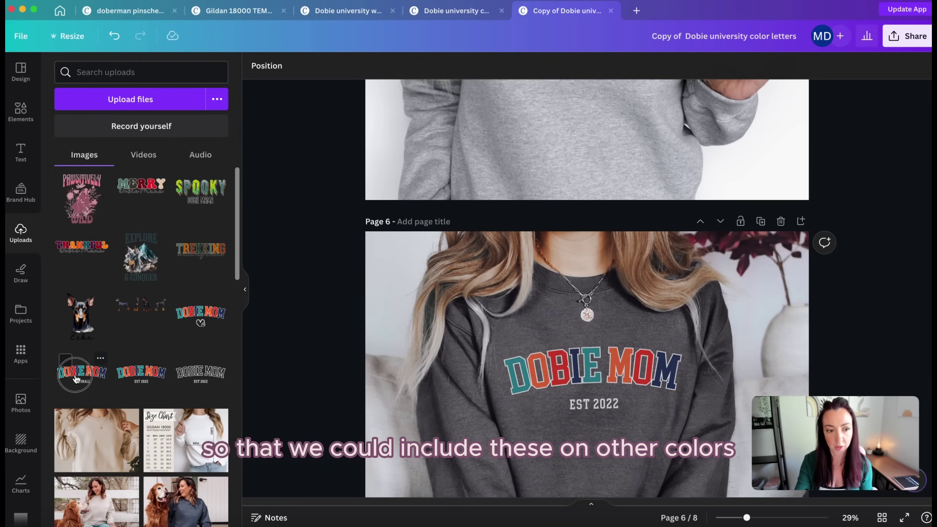
pyautogui.moveTo(79, 376); pyautogui.dragTo(510, 385)
# Step: Rename the copied design as Dobie university color letters name
pyautogui.scroll(-4, 524, 385)
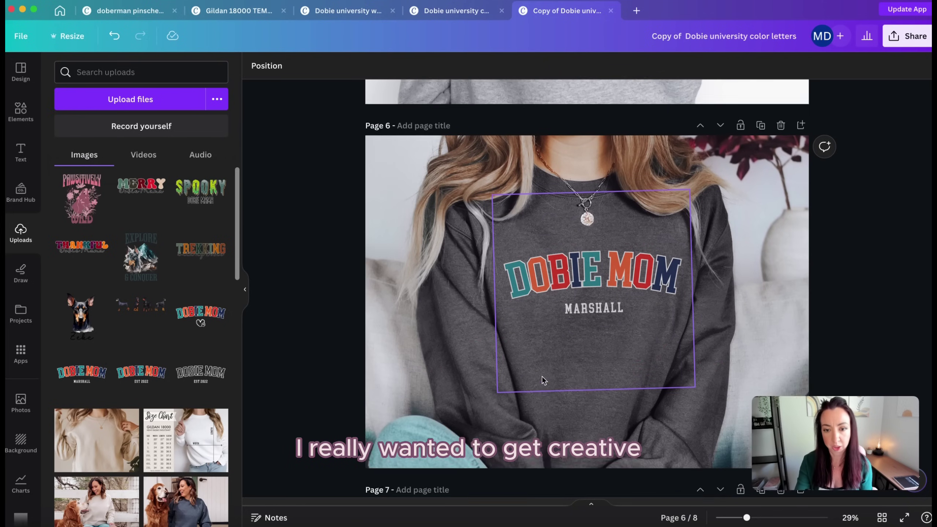
pyautogui.scroll(-4, 543, 384)
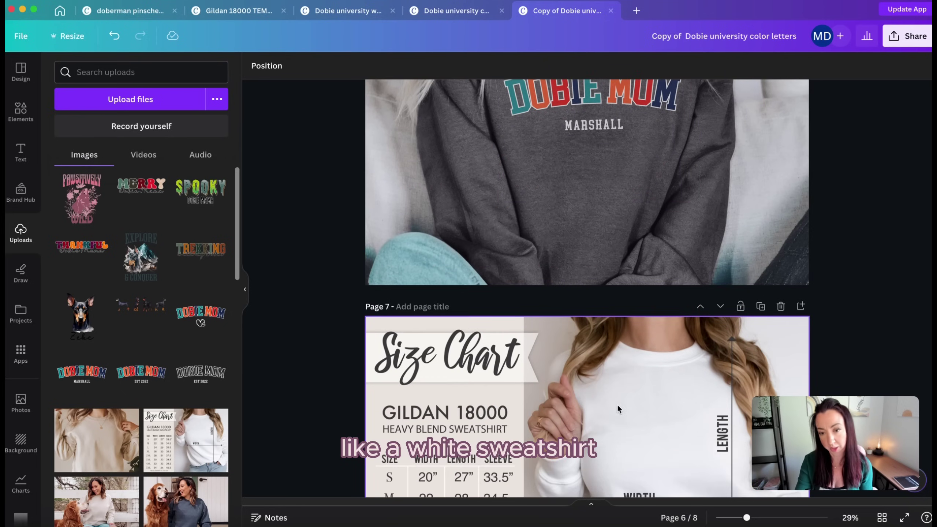
pyautogui.scroll(3, 571, 259)
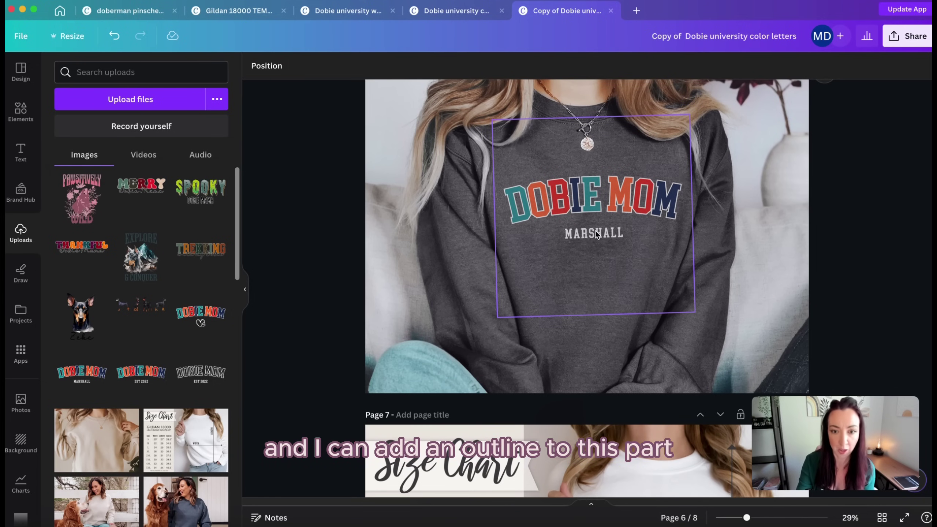
pyautogui.scroll(20, 644, 278)
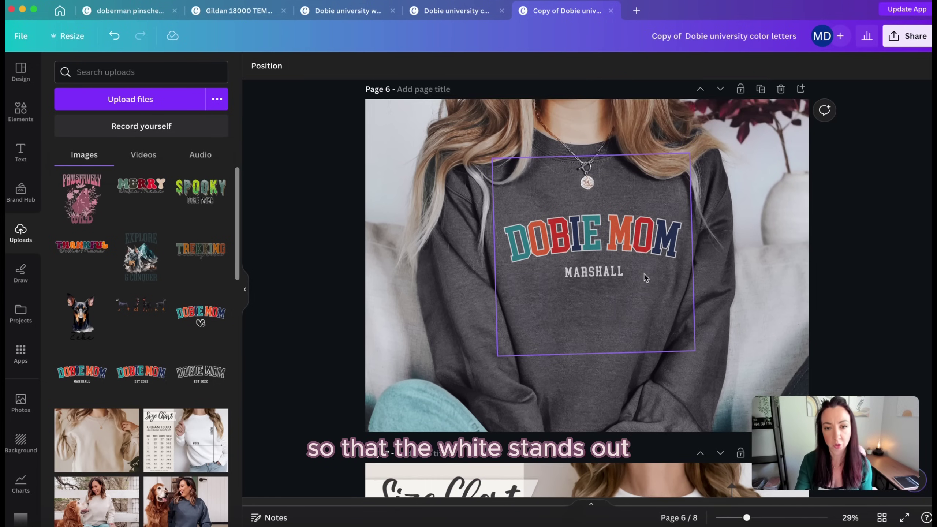
pyautogui.scroll(10, 654, 284)
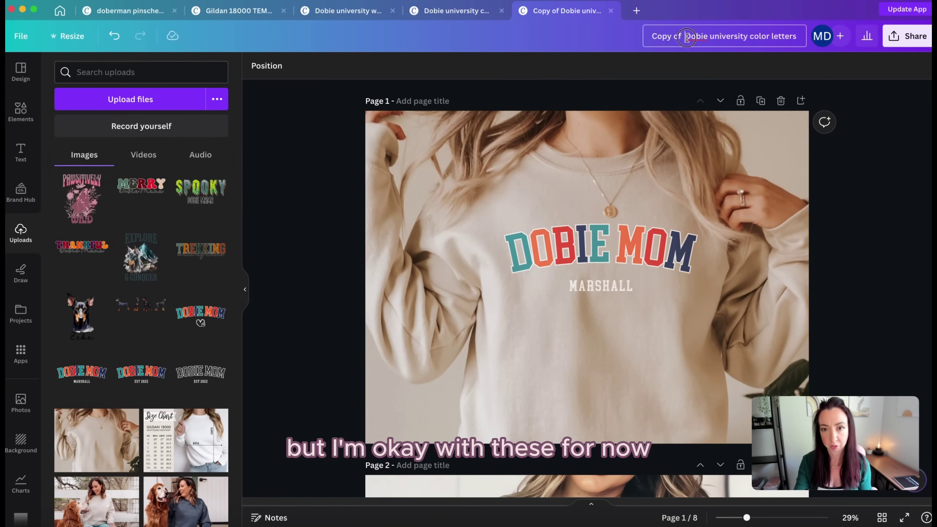
pyautogui.moveTo(686, 37); pyautogui.dragTo(634, 34)
pyautogui.press('BackSpace')
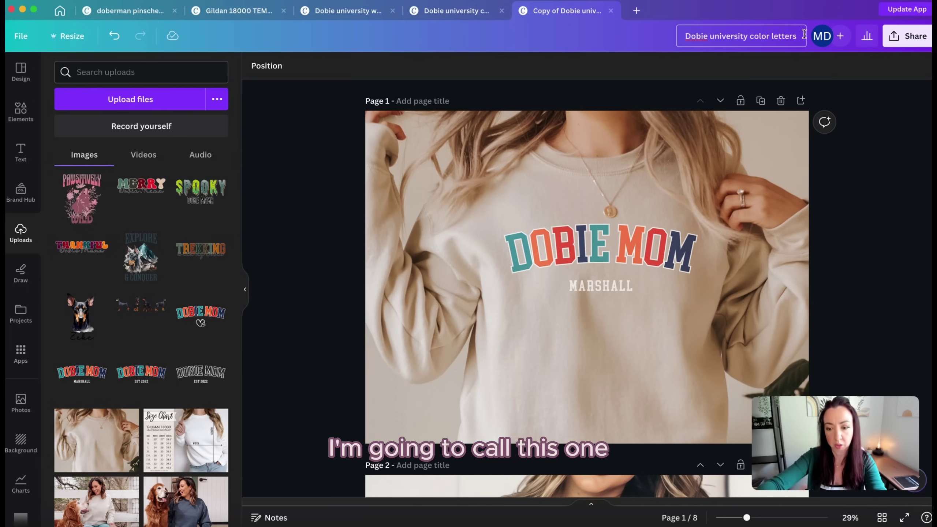
pyautogui.write('name')
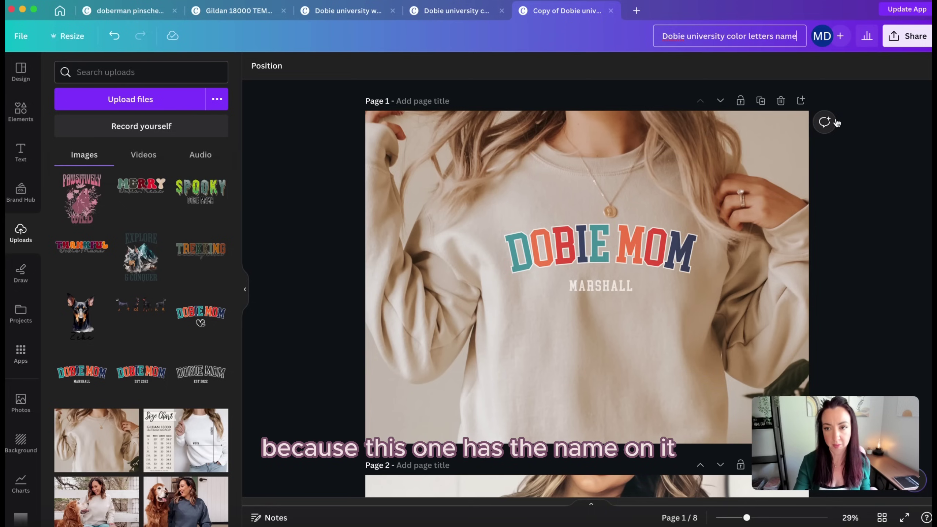
# Step: Download all pages of the renamed design as PNG images and save the ZIP file in Downloads
pyautogui.click(906, 36)
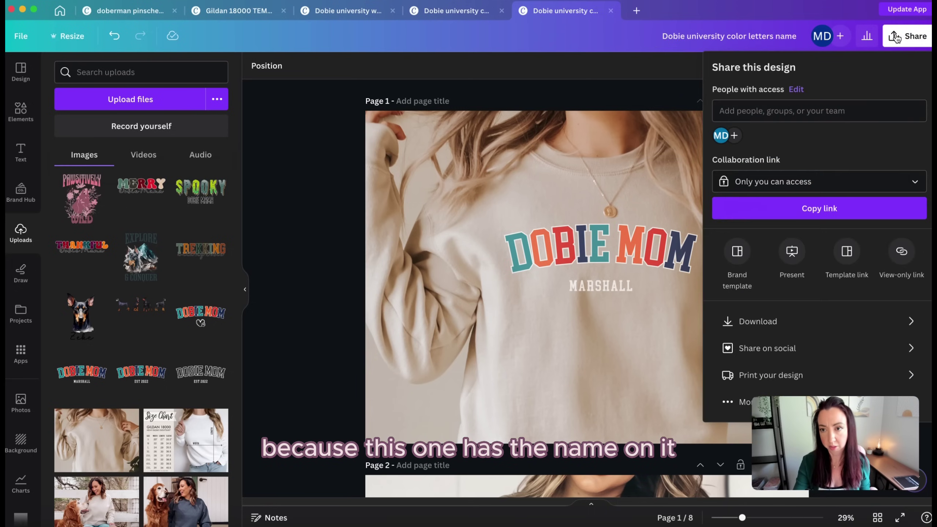
pyautogui.click(774, 320)
pyautogui.click(780, 287)
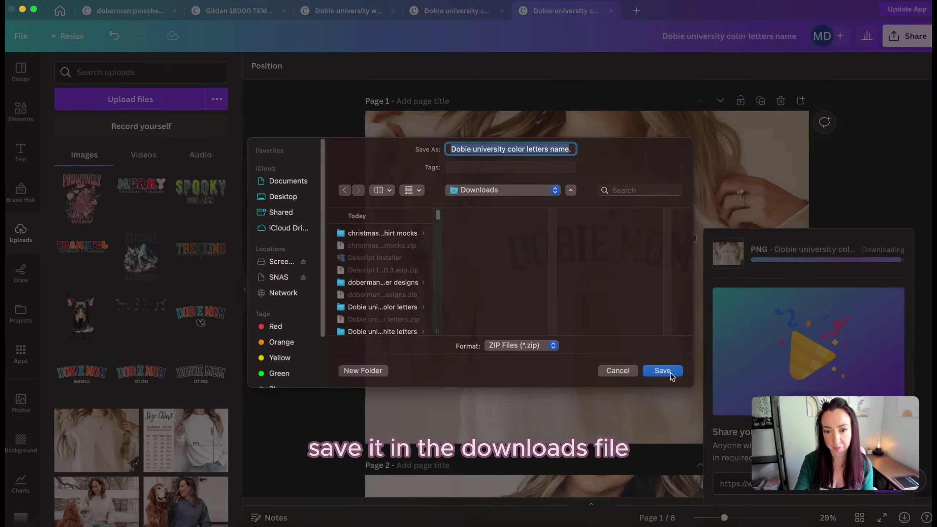
pyautogui.click(668, 372)
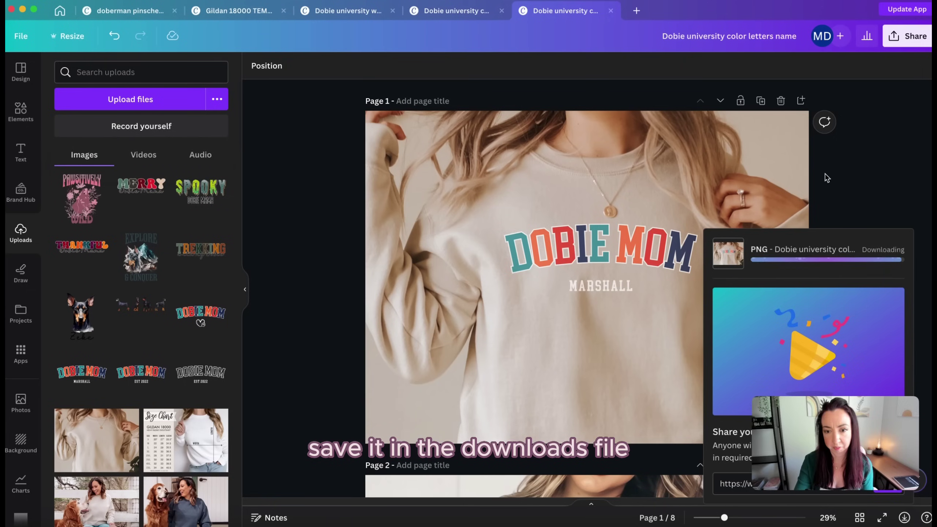
# Step: Download all pages as an MP4 video and save it in the Dobie university color letters name folder within Downloads
pyautogui.click(907, 36)
pyautogui.click(771, 321)
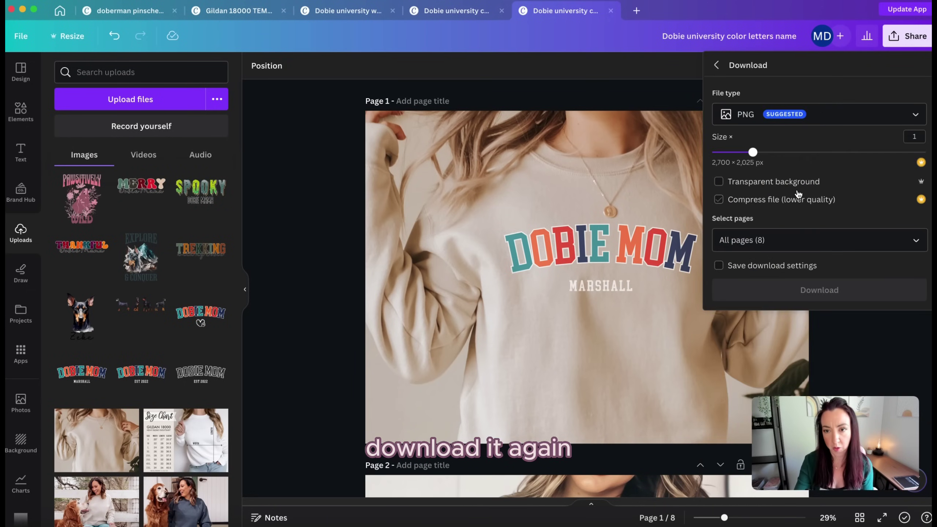
pyautogui.click(815, 118)
pyautogui.click(796, 308)
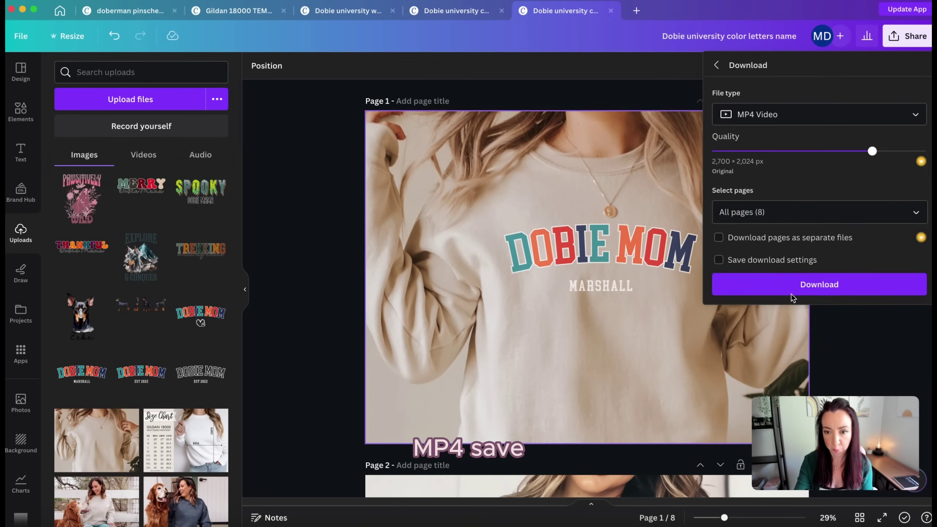
pyautogui.click(844, 290)
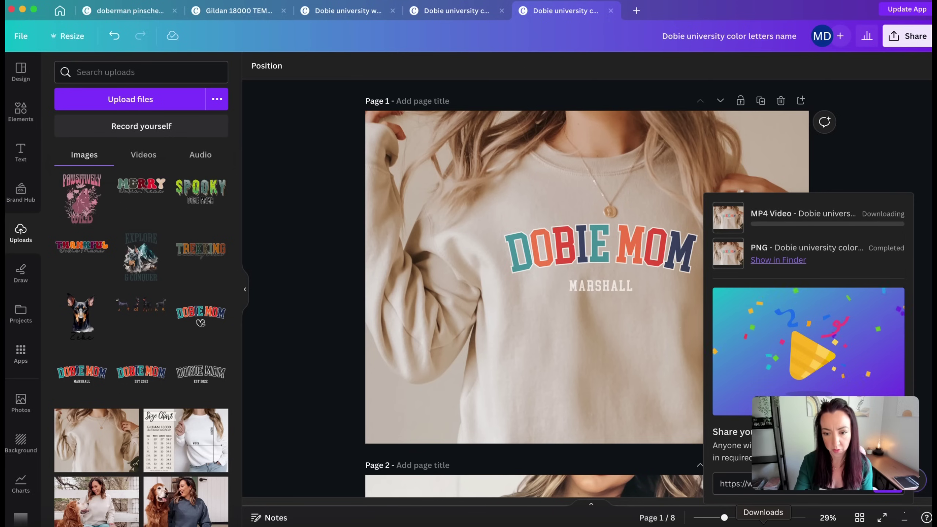
pyautogui.click(763, 513)
pyautogui.click(761, 514)
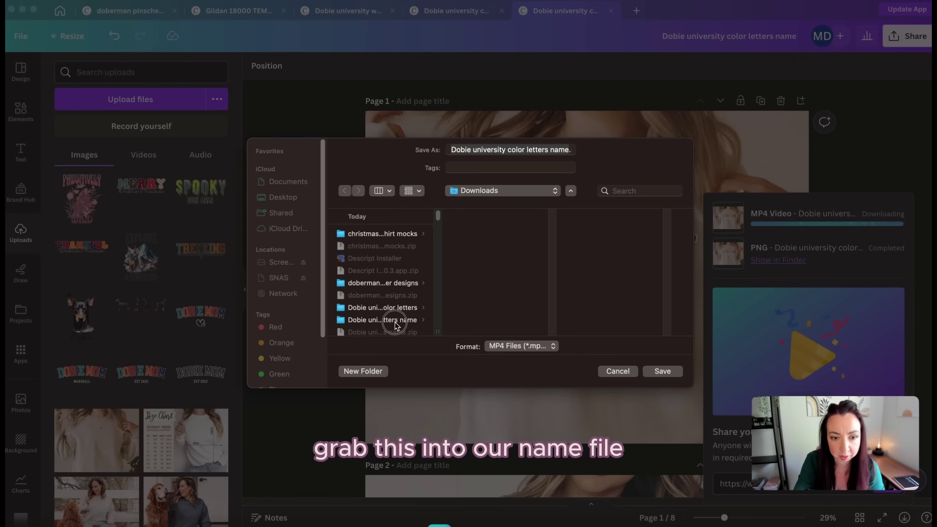
pyautogui.click(395, 320)
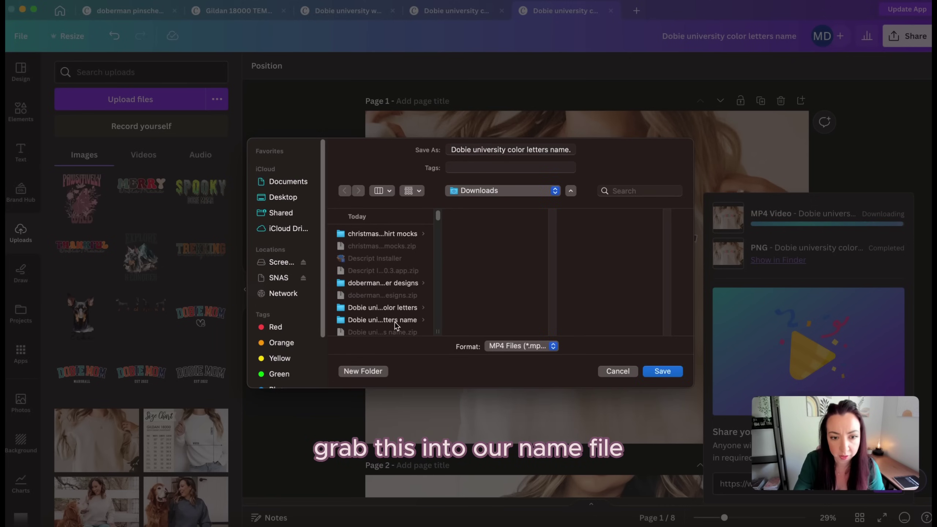
pyautogui.click(659, 371)
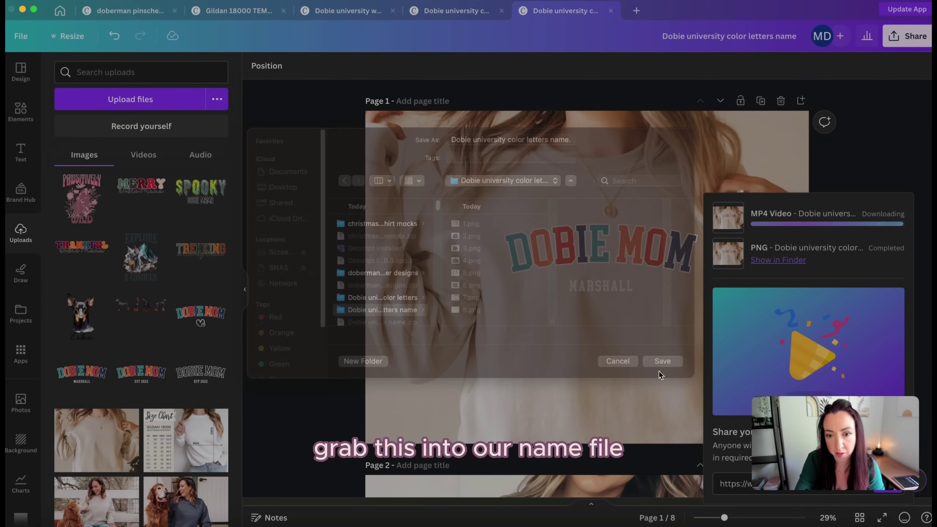
# Step: Make a copy of the design and place the multicolour DOBIE MOM heart-and-paw artwork on the beige and green sweatshirts, pages 1 and 2
pyautogui.click(21, 36)
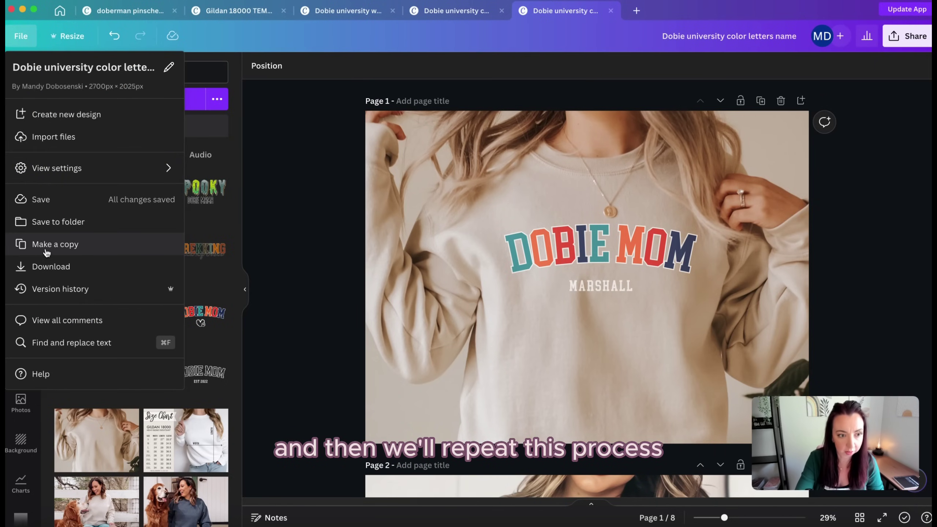
pyautogui.click(46, 252)
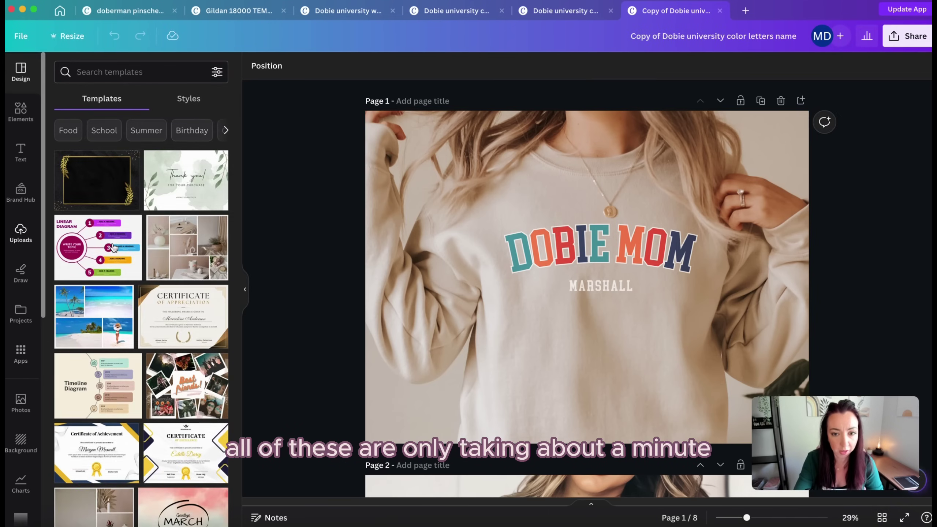
pyautogui.click(21, 232)
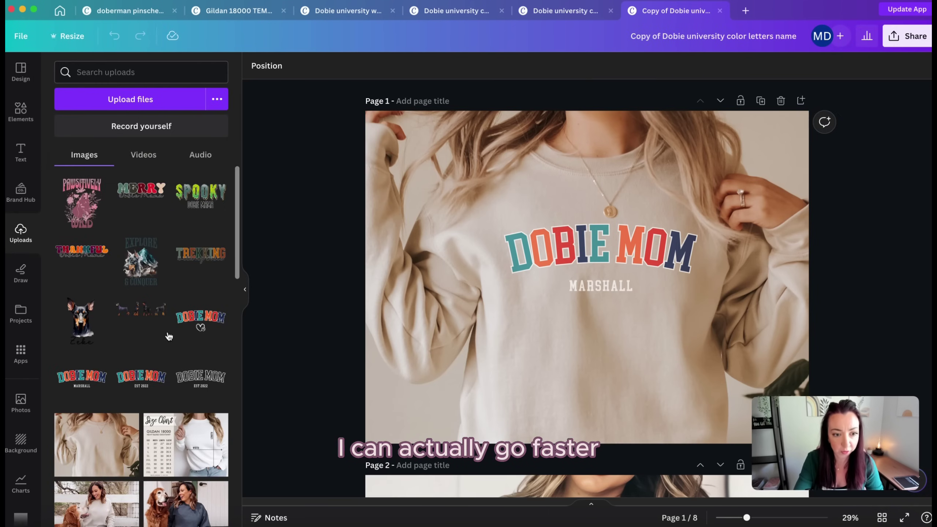
pyautogui.moveTo(199, 325); pyautogui.dragTo(544, 271)
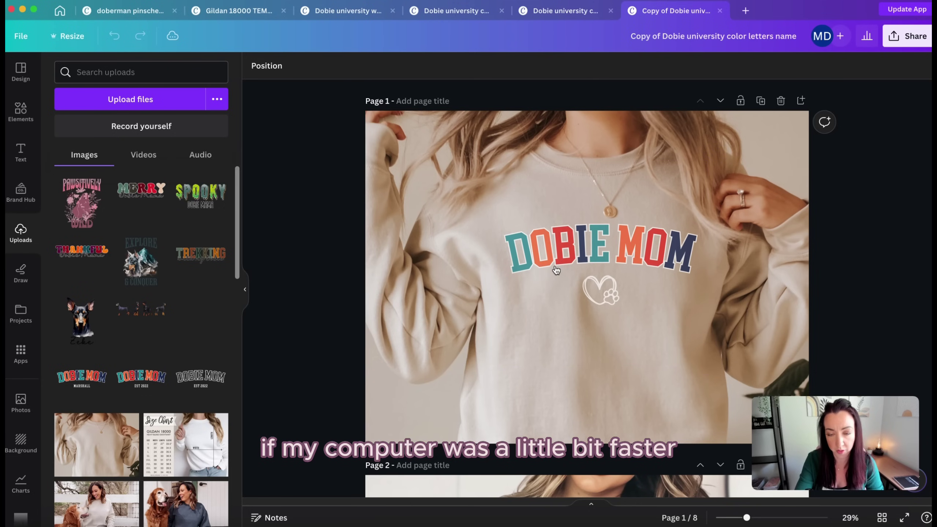
pyautogui.scroll(-10, 553, 261)
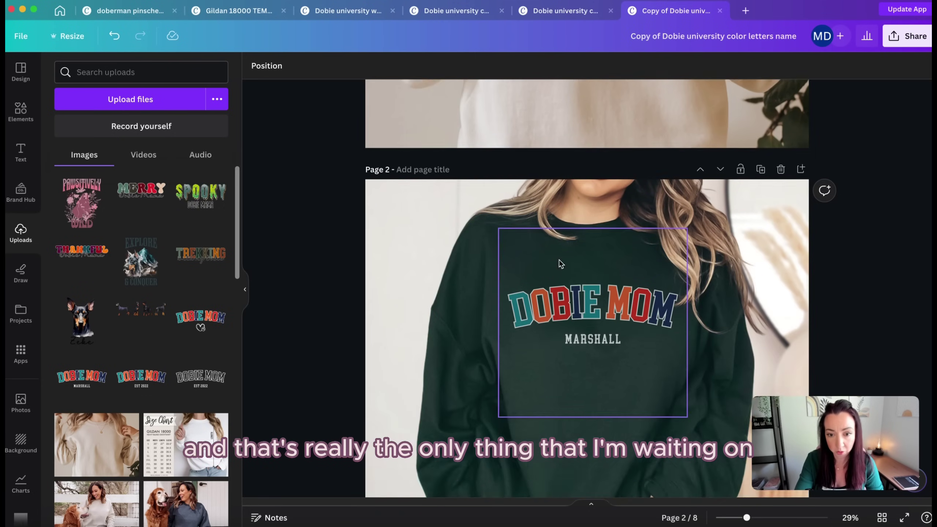
pyautogui.moveTo(221, 316); pyautogui.dragTo(541, 295)
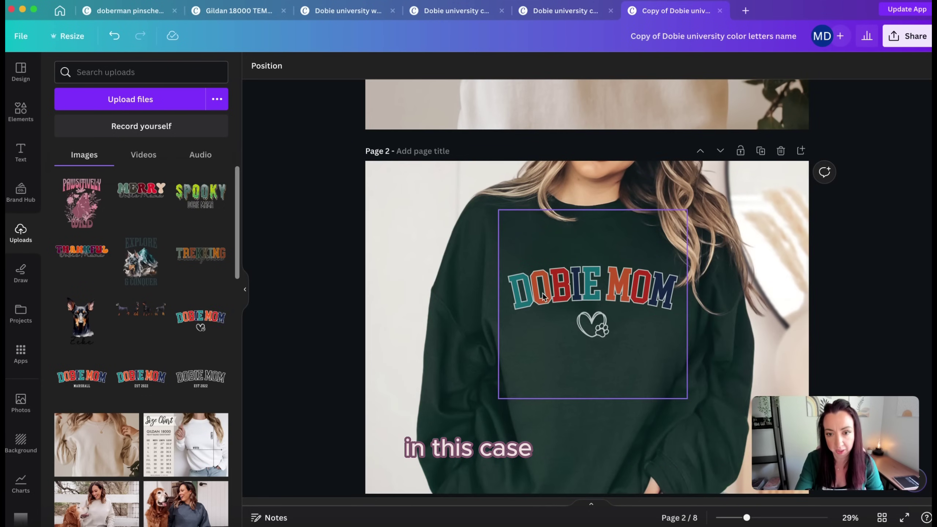
# Step: Replace the name artwork on the black, light grey and dark grey sweatshirts, pages 4 to 6, with the DOBIE MOM heart-and-paw artwork
pyautogui.scroll(-5, 539, 291)
pyautogui.scroll(-5, 537, 292)
pyautogui.scroll(-4, 548, 212)
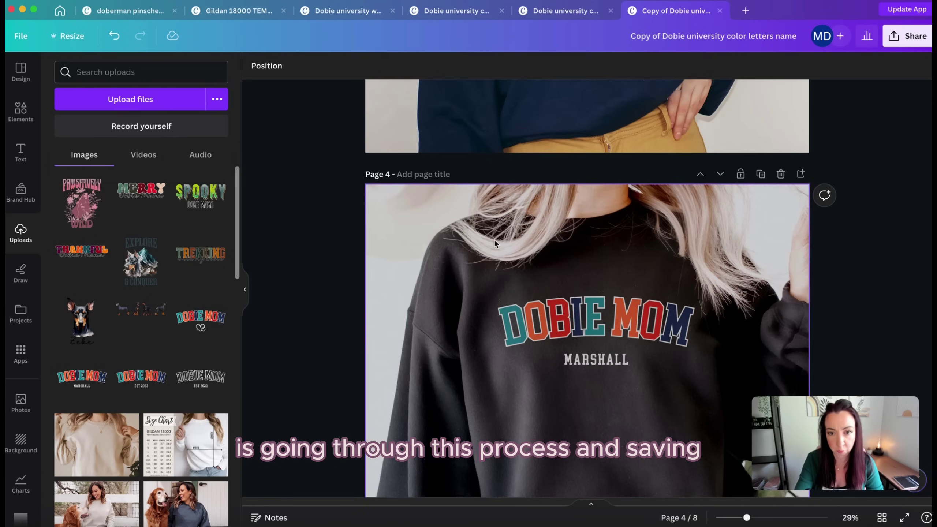
pyautogui.moveTo(218, 339); pyautogui.dragTo(543, 308)
pyautogui.scroll(-3, 543, 308)
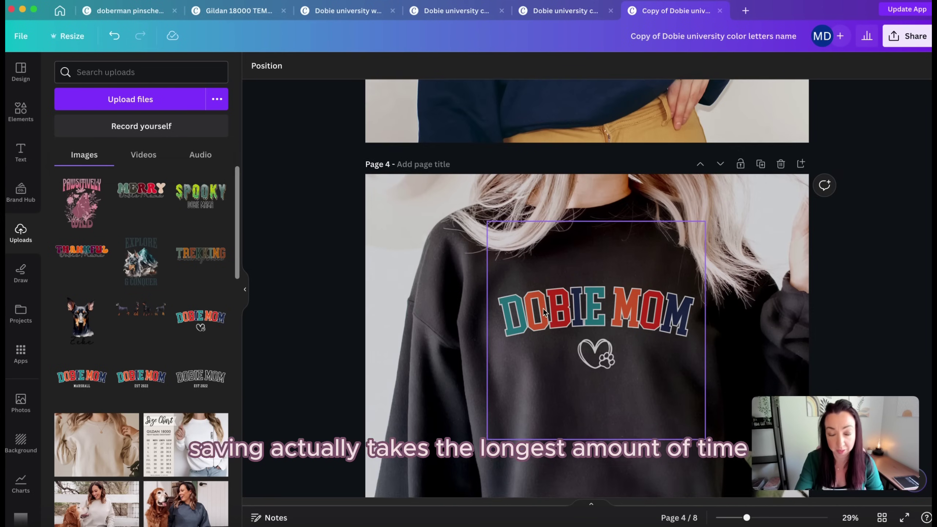
pyautogui.scroll(-5, 544, 306)
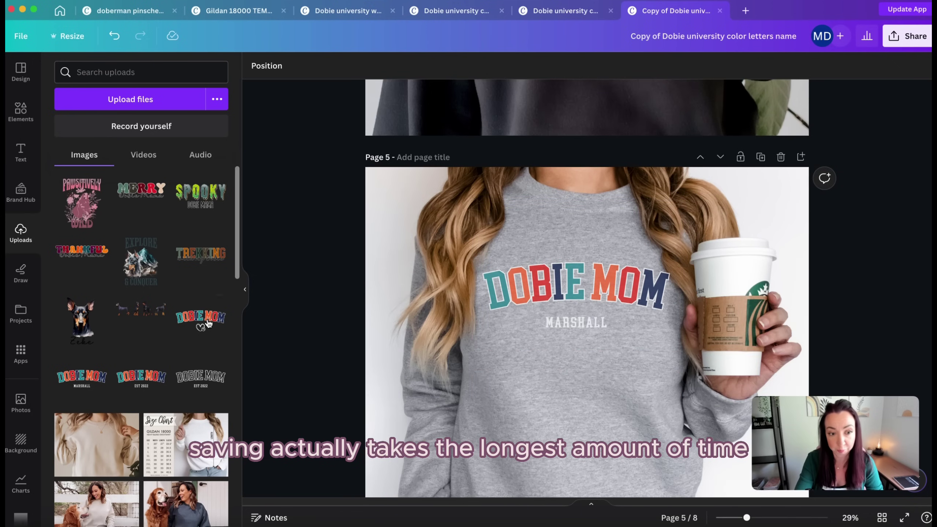
pyautogui.moveTo(208, 322); pyautogui.dragTo(482, 302)
pyautogui.scroll(-2, 626, 280)
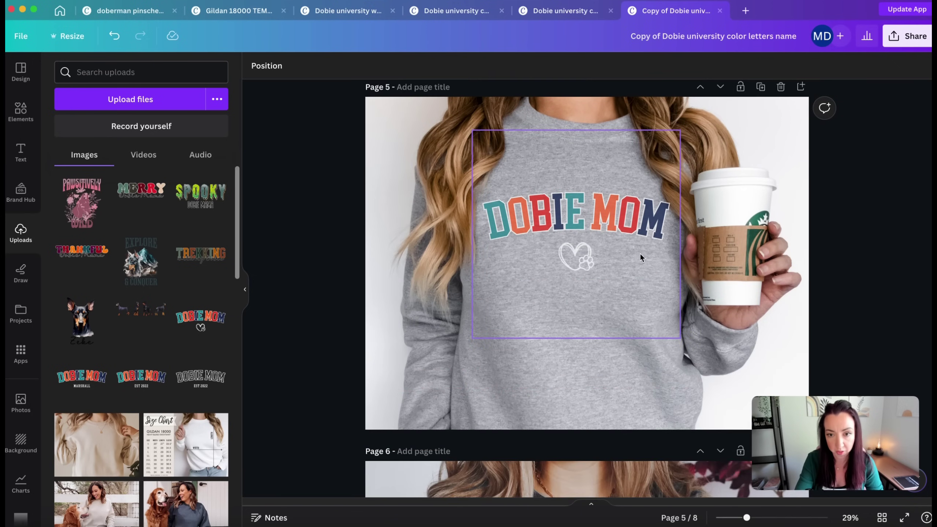
pyautogui.scroll(-5, 611, 276)
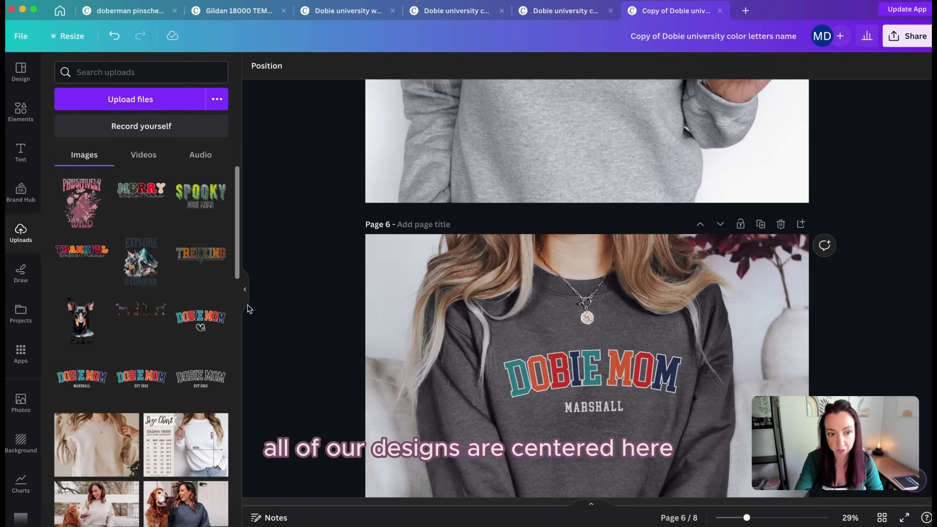
pyautogui.moveTo(232, 320); pyautogui.dragTo(568, 365)
pyautogui.scroll(-4, 567, 365)
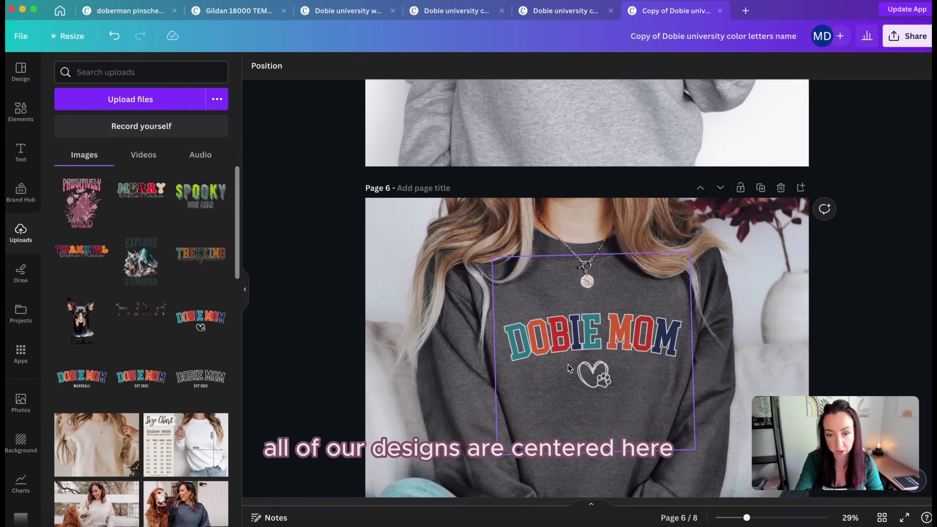
pyautogui.scroll(-2, 566, 362)
pyautogui.scroll(6, 567, 363)
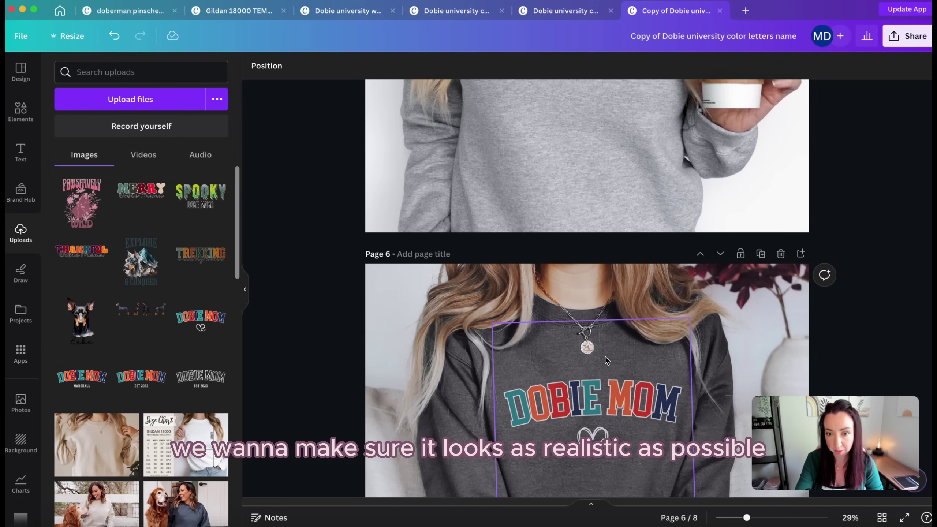
pyautogui.scroll(4, 626, 334)
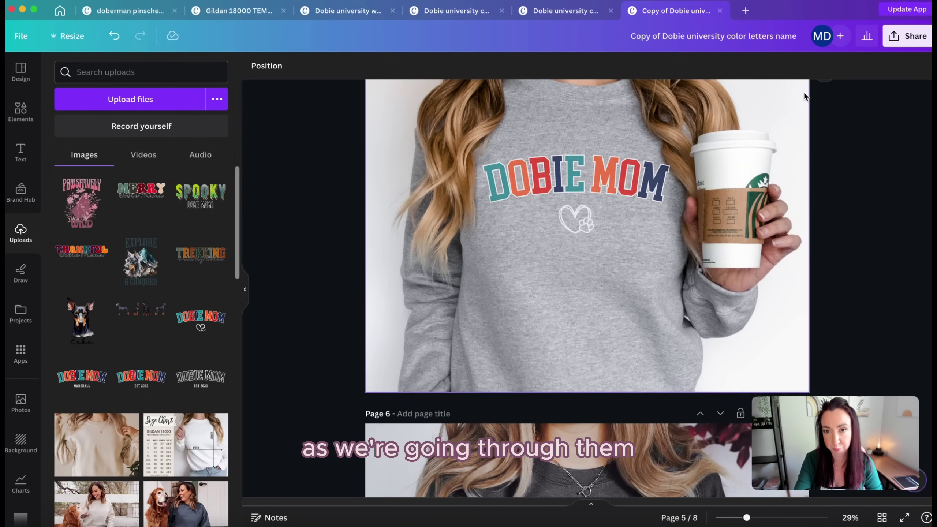
# Step: Rename the copied design as Dobie university color letters heart and download all pages as PNG images
pyautogui.click(788, 36)
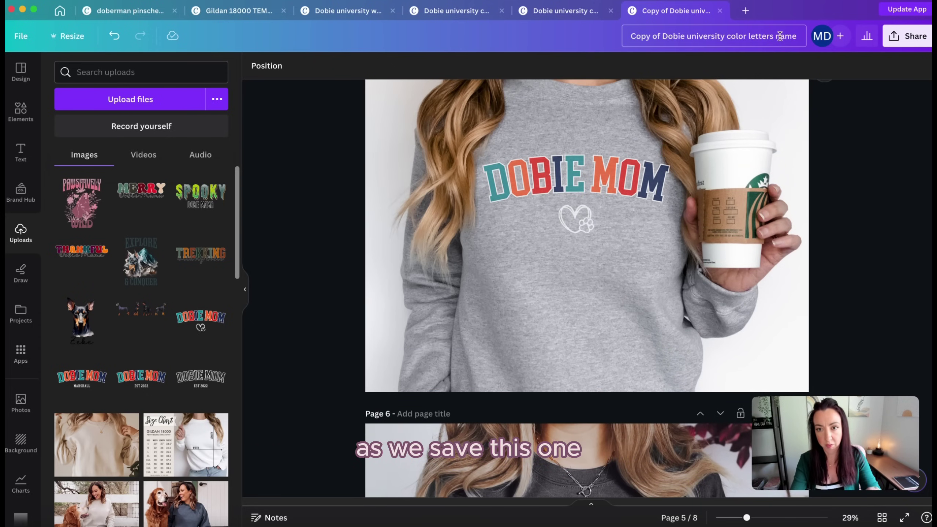
pyautogui.write('heart')
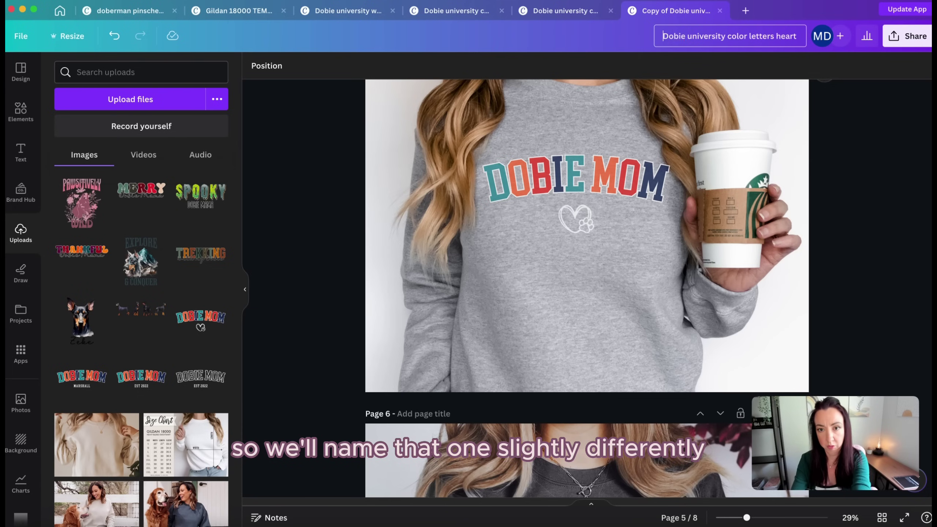
pyautogui.click(907, 36)
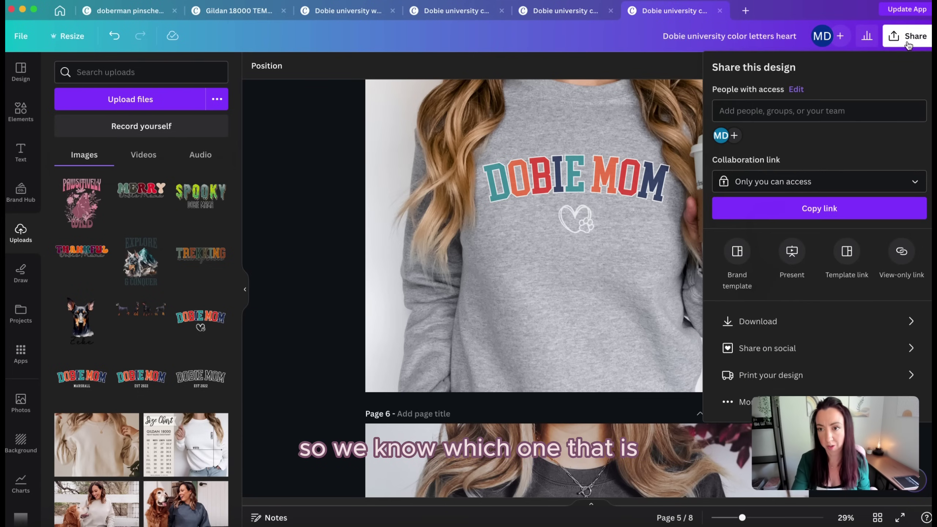
pyautogui.click(800, 324)
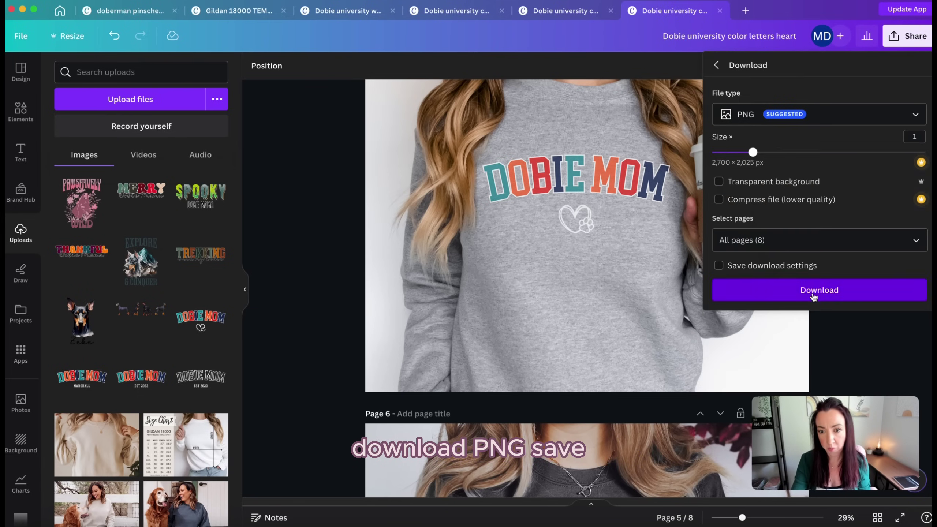
pyautogui.click(813, 292)
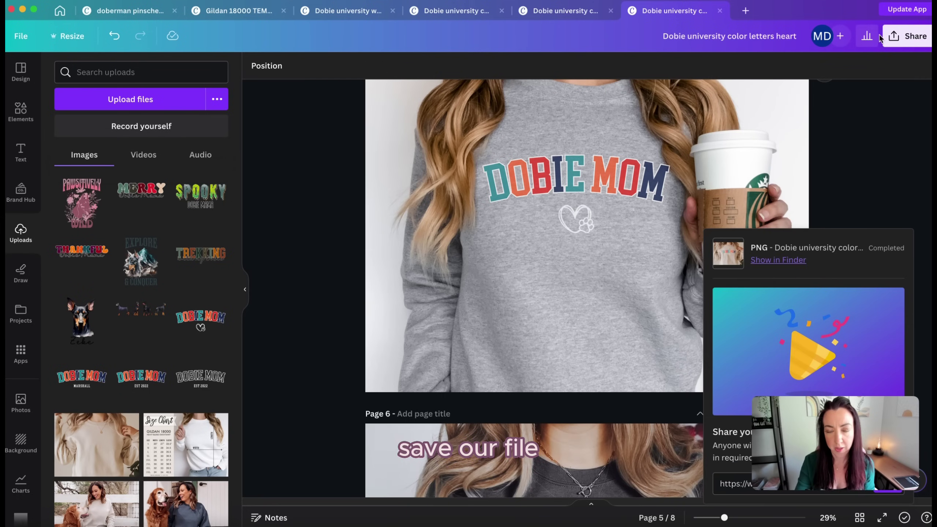
# Step: Download all pages as an MP4 video and save it in the Dobie university color letters heart folder
pyautogui.click(895, 37)
pyautogui.click(778, 322)
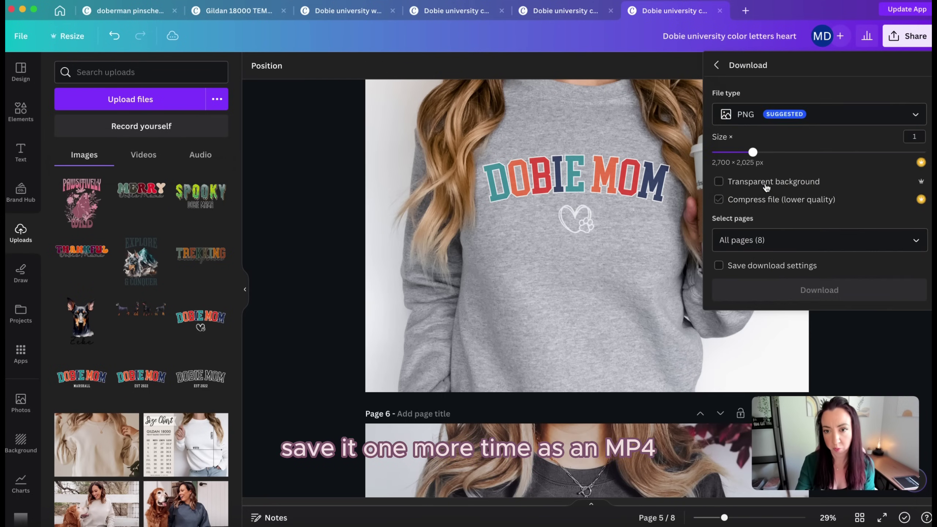
pyautogui.click(780, 116)
pyautogui.click(774, 320)
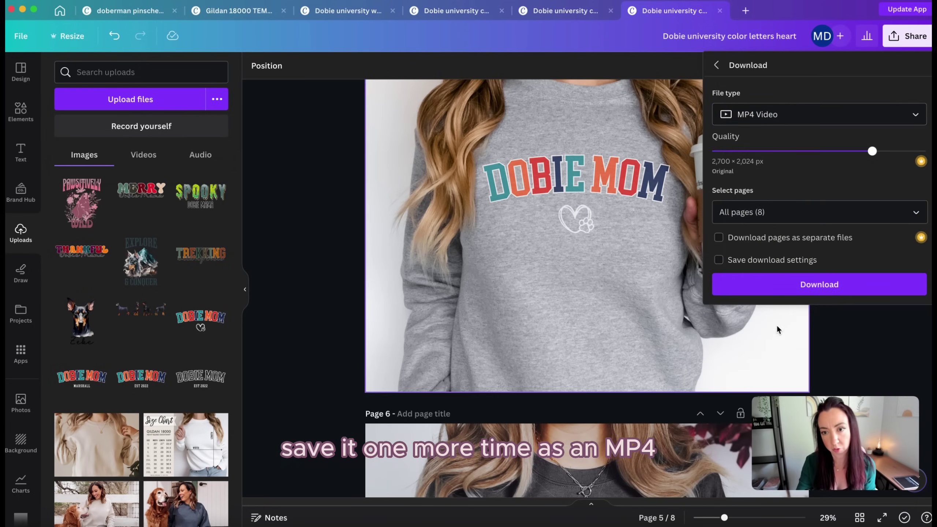
pyautogui.click(776, 284)
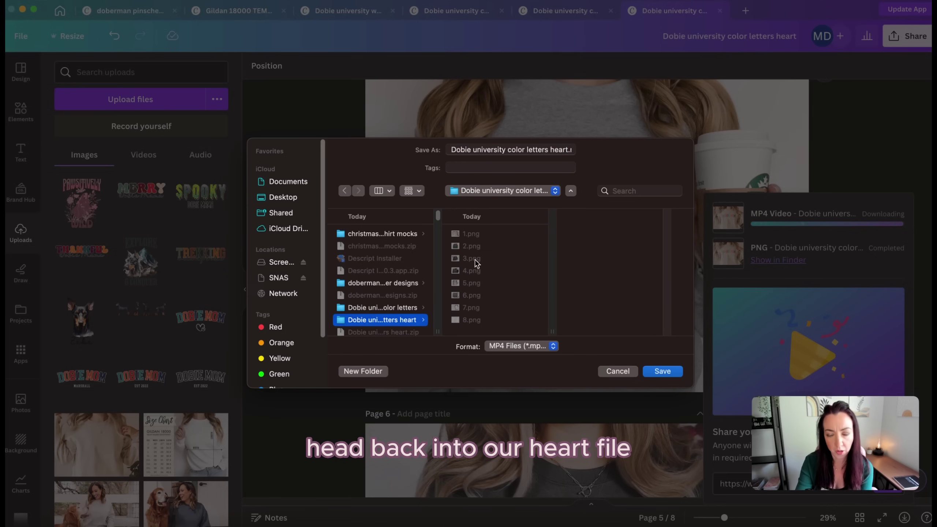
pyautogui.click(661, 371)
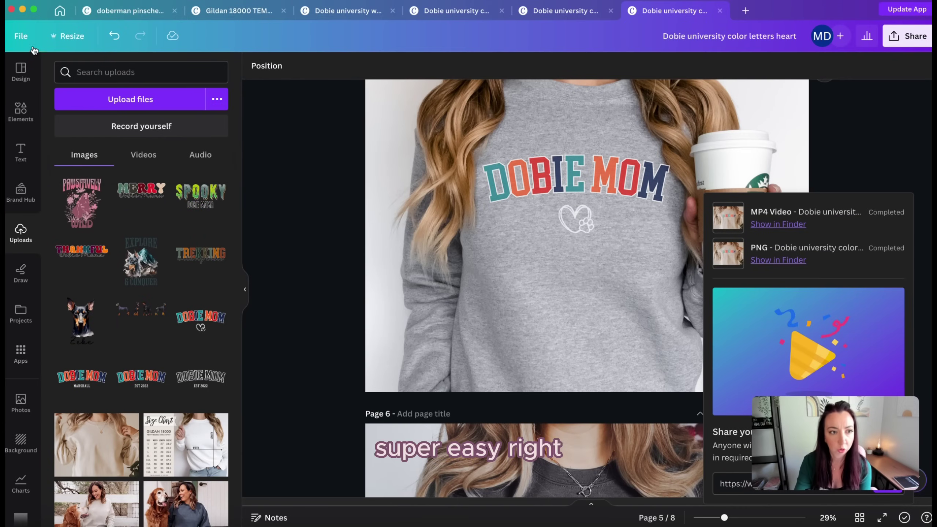
# Step: Make a copy of the heart design, place the TREKKING with my Dobie artwork on the page 1 beige sweatshirt, and shrink and lower it slightly
pyautogui.click(21, 36)
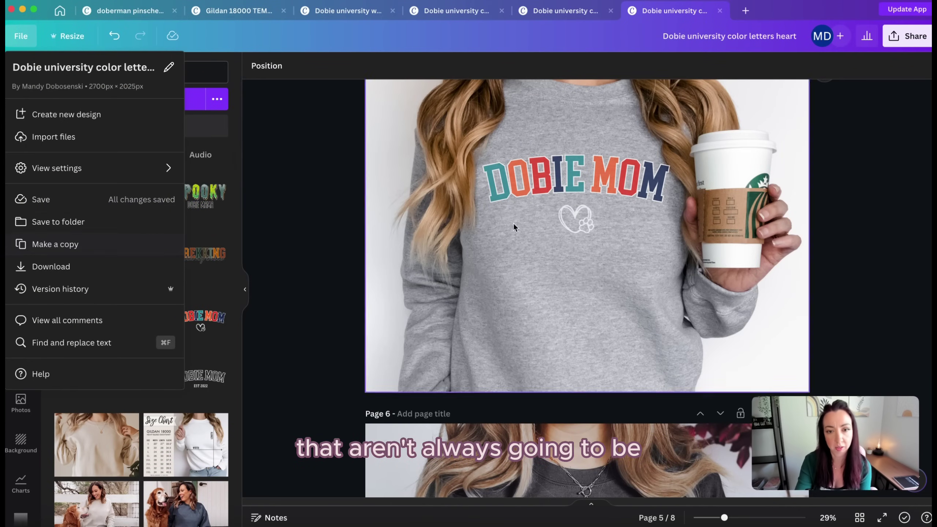
pyautogui.click(68, 245)
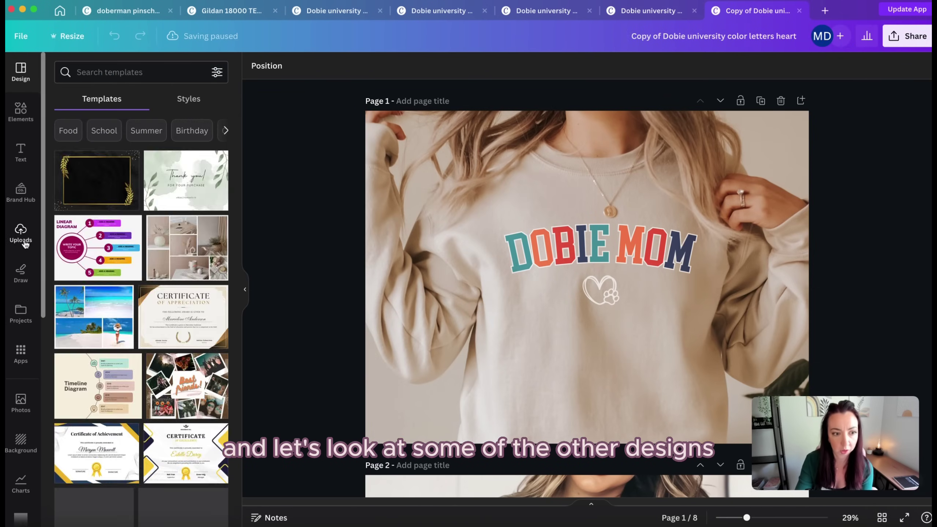
pyautogui.click(22, 235)
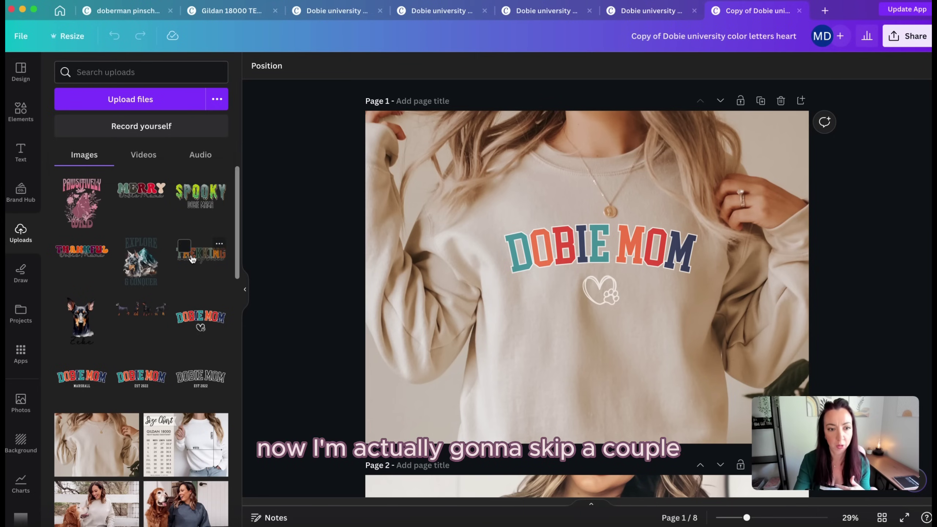
pyautogui.moveTo(192, 258); pyautogui.dragTo(597, 246)
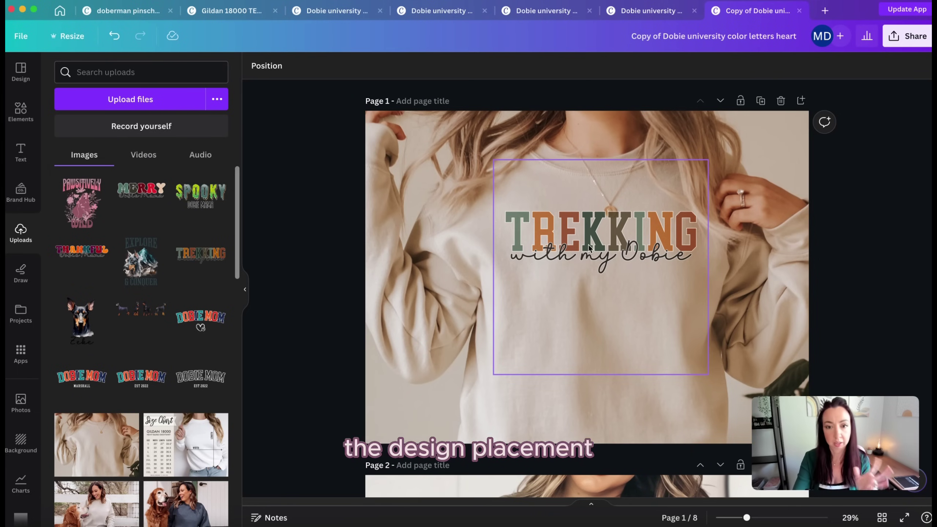
pyautogui.moveTo(580, 241); pyautogui.dragTo(579, 258)
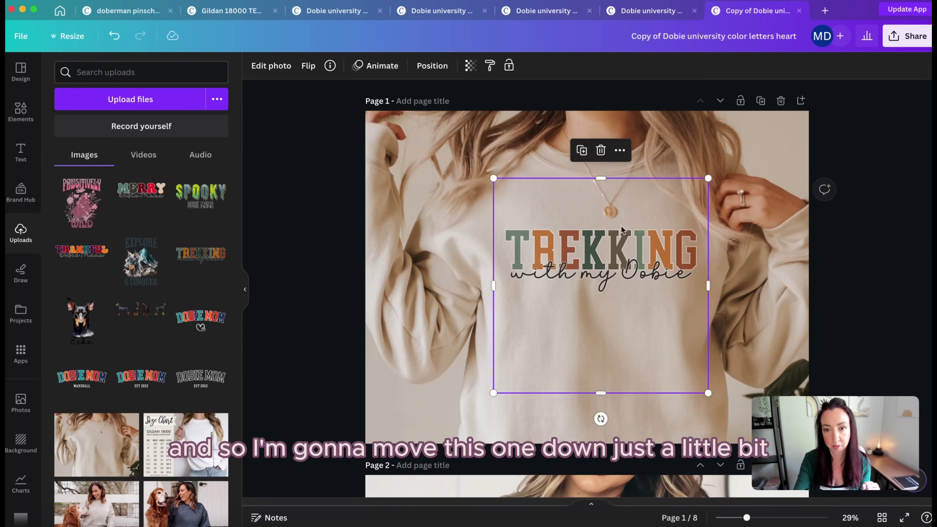
pyautogui.moveTo(707, 181); pyautogui.dragTo(702, 183)
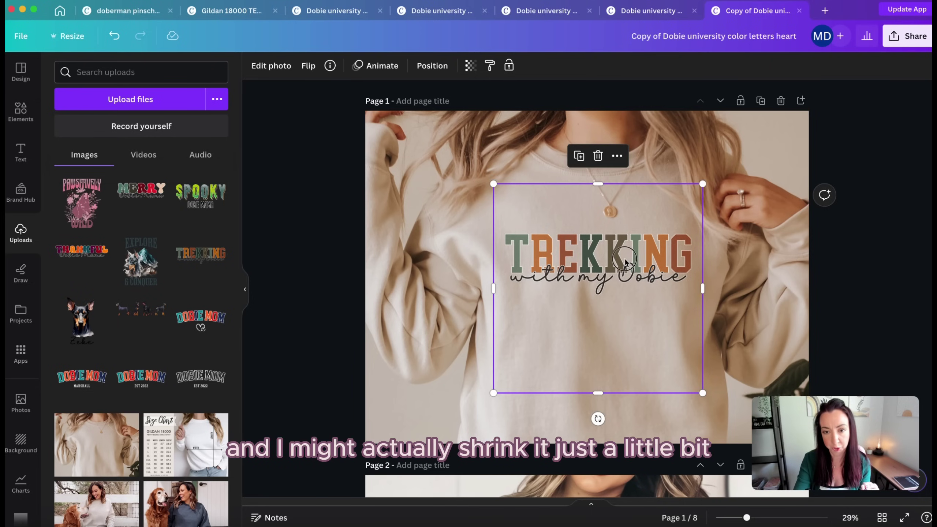
pyautogui.moveTo(624, 260); pyautogui.dragTo(625, 255)
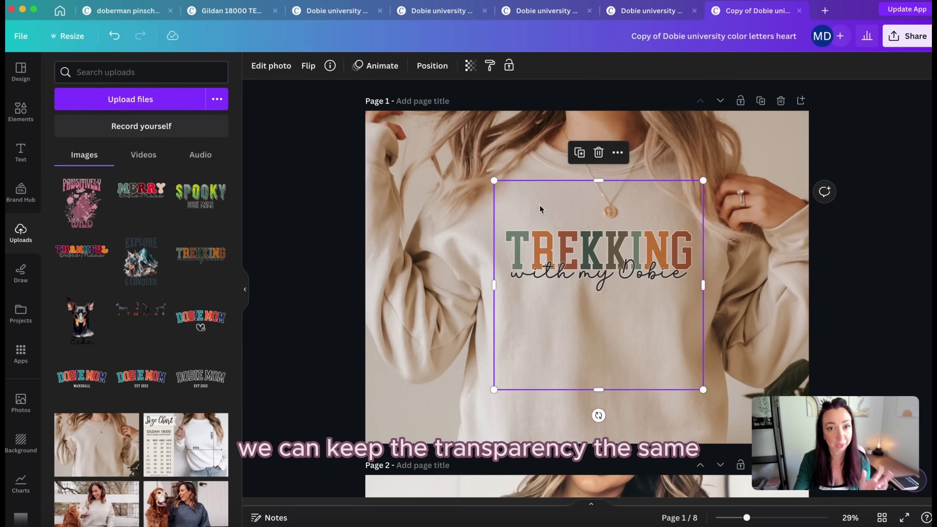
# Step: Place the TREKKING with my Dobie artwork on the page 2 green sweatshirt, then shrink it and centre it horizontally on the chest
pyautogui.scroll(-8, 605, 225)
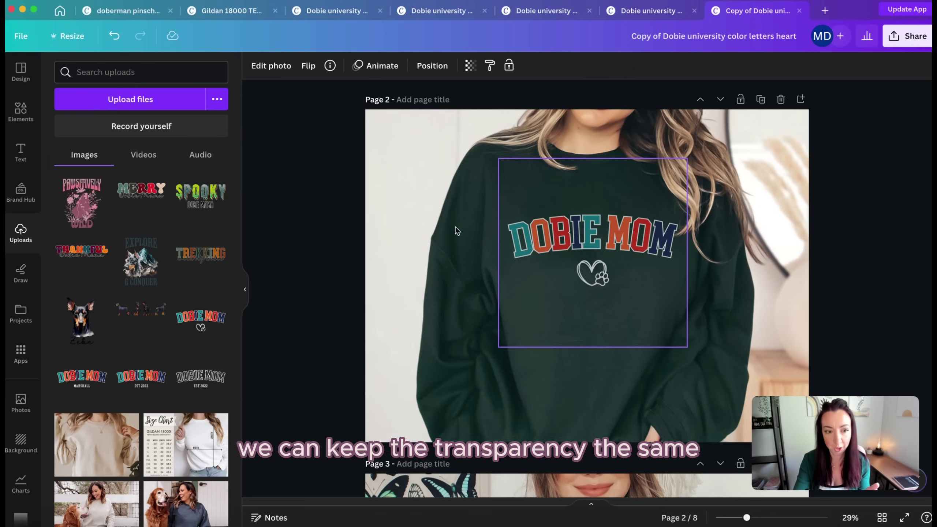
pyautogui.click(422, 252)
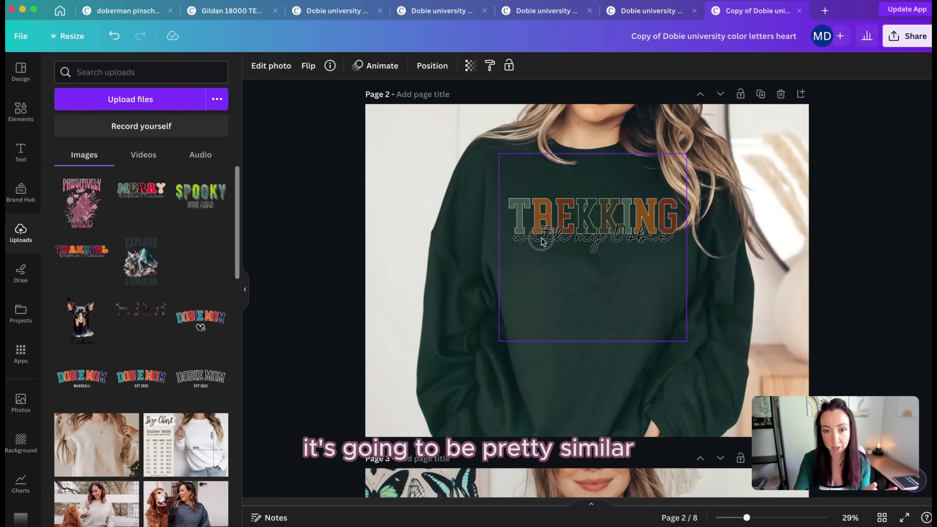
pyautogui.click(585, 223)
pyautogui.moveTo(687, 152); pyautogui.dragTo(669, 171)
pyautogui.moveTo(608, 236); pyautogui.dragTo(612, 236)
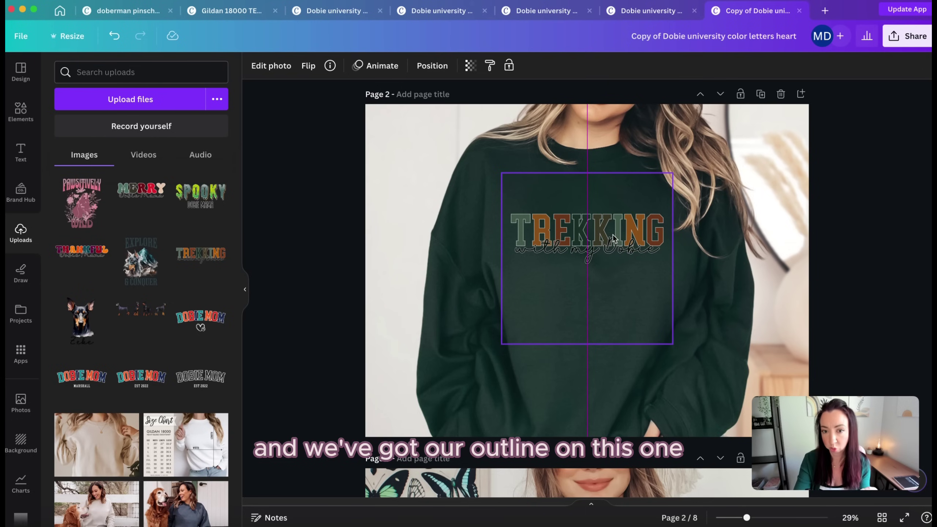
pyautogui.click(458, 203)
pyautogui.click(557, 230)
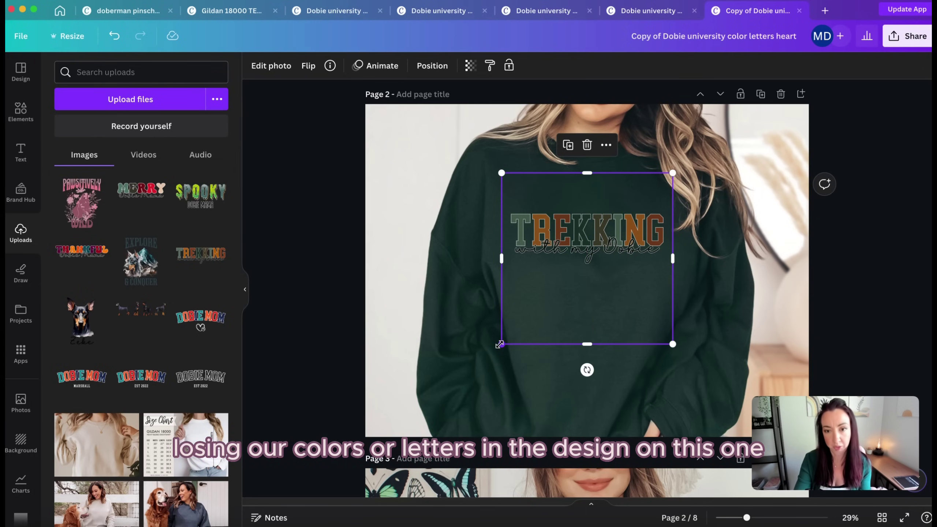
pyautogui.moveTo(595, 279); pyautogui.dragTo(595, 274)
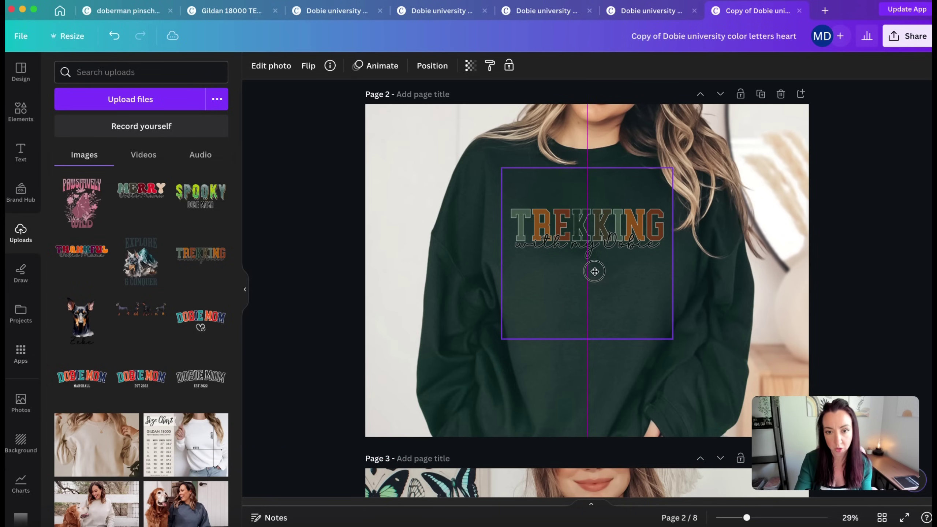
# Step: Enlarge the page 2 artwork slightly and replace the DOBIE MOM design on the page 3 navy sweatshirt with the TREKKING with my Dobie artwork
pyautogui.moveTo(672, 339); pyautogui.dragTo(678, 344)
pyautogui.scroll(-7, 666, 333)
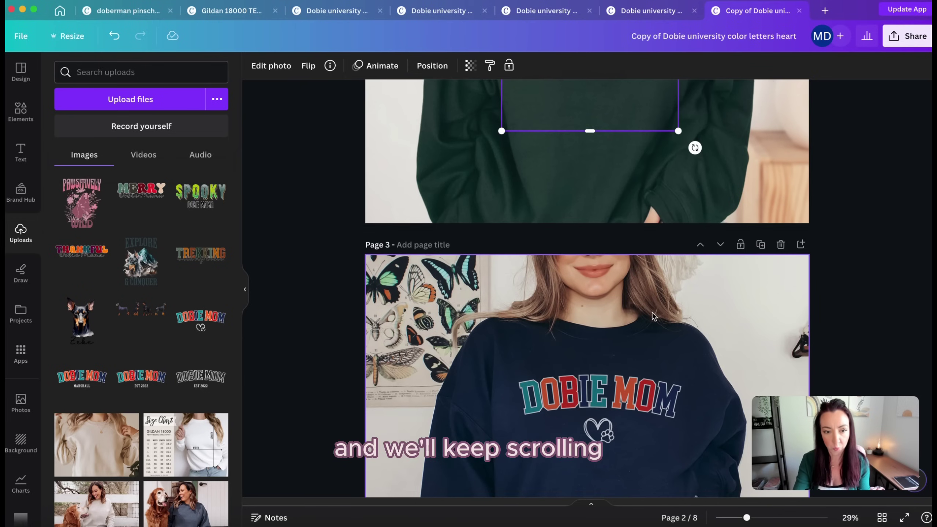
pyautogui.moveTo(200, 258); pyautogui.dragTo(577, 327)
pyautogui.scroll(-3, 578, 318)
pyautogui.click(590, 249)
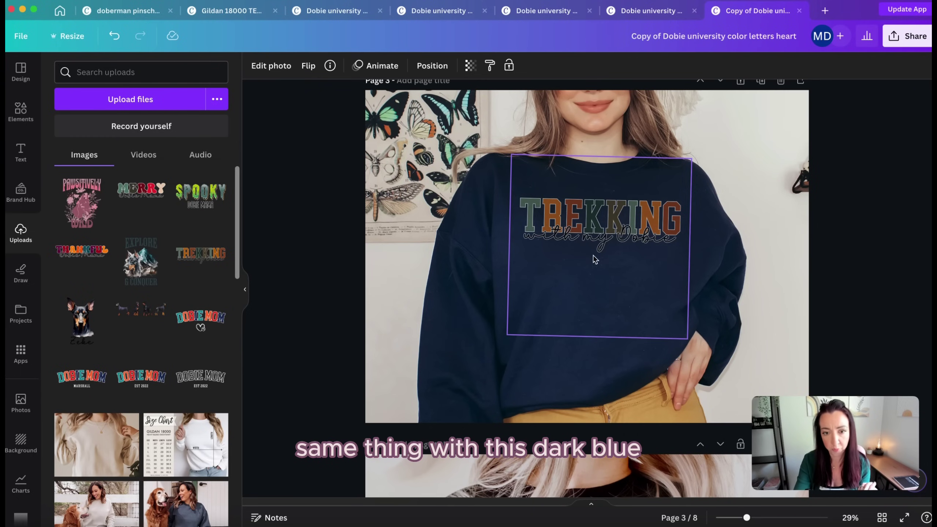
# Step: Lower the TREKKING with my Dobie artwork on the page 3 navy sweatshirt and shrink it slightly, keeping it centred on the chest
pyautogui.moveTo(594, 258); pyautogui.dragTo(592, 269)
pyautogui.moveTo(509, 343); pyautogui.dragTo(509, 341)
pyautogui.moveTo(577, 270); pyautogui.dragTo(580, 271)
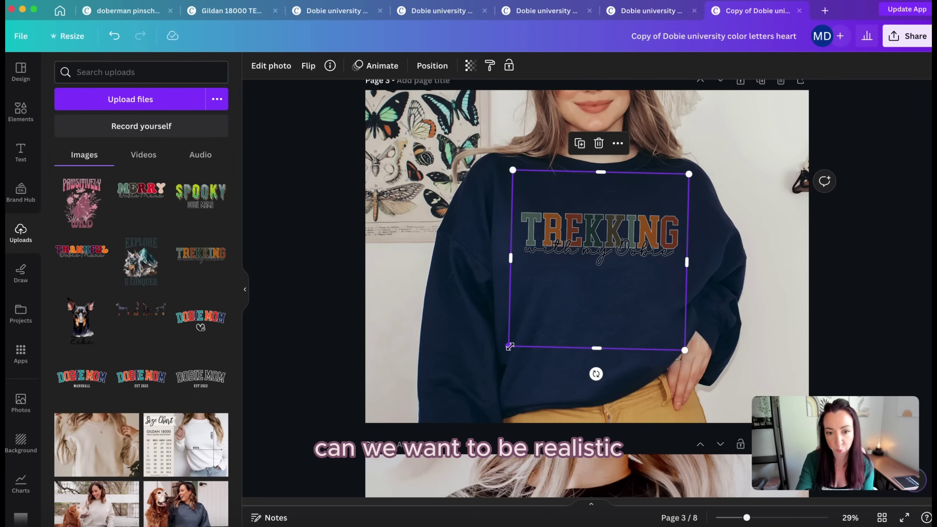
pyautogui.moveTo(510, 346); pyautogui.dragTo(510, 347)
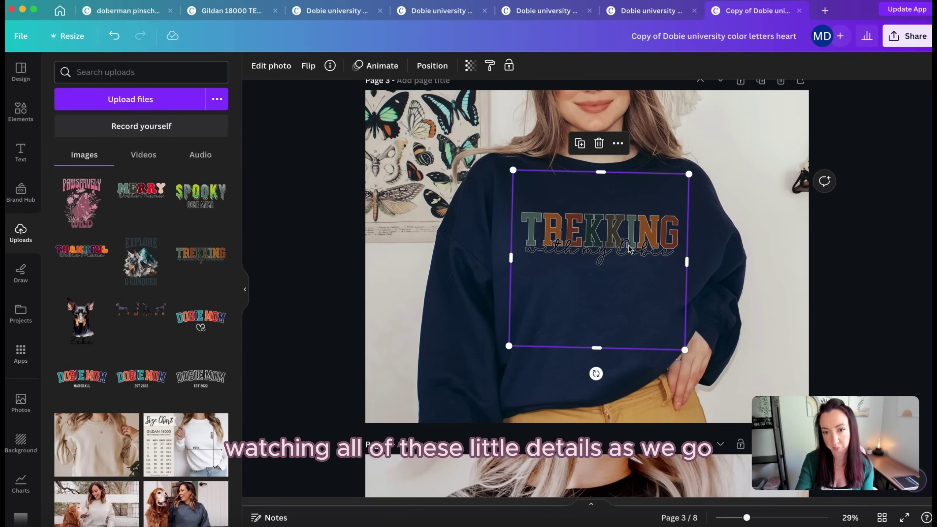
# Step: Set the transparency of the page 3 TREKKING artwork to 80 and deselect the artwork
pyautogui.click(472, 67)
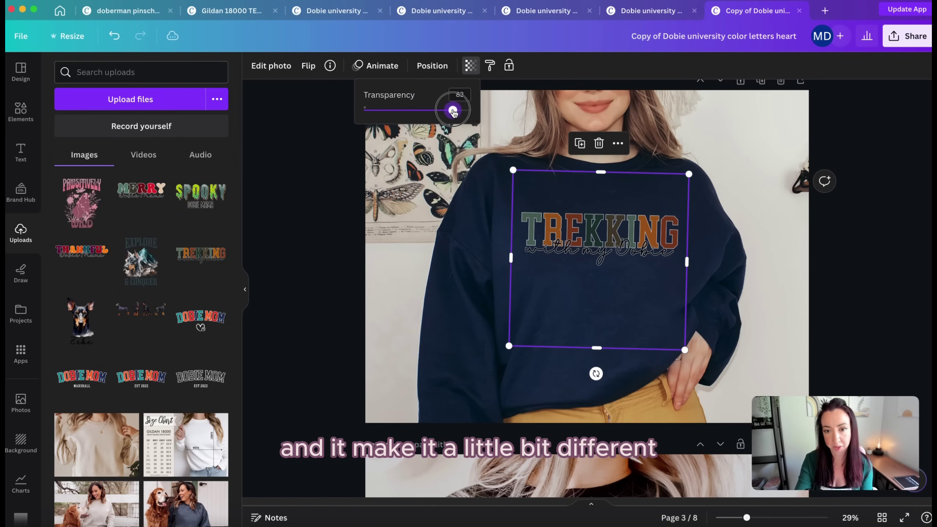
pyautogui.moveTo(453, 112); pyautogui.dragTo(452, 114)
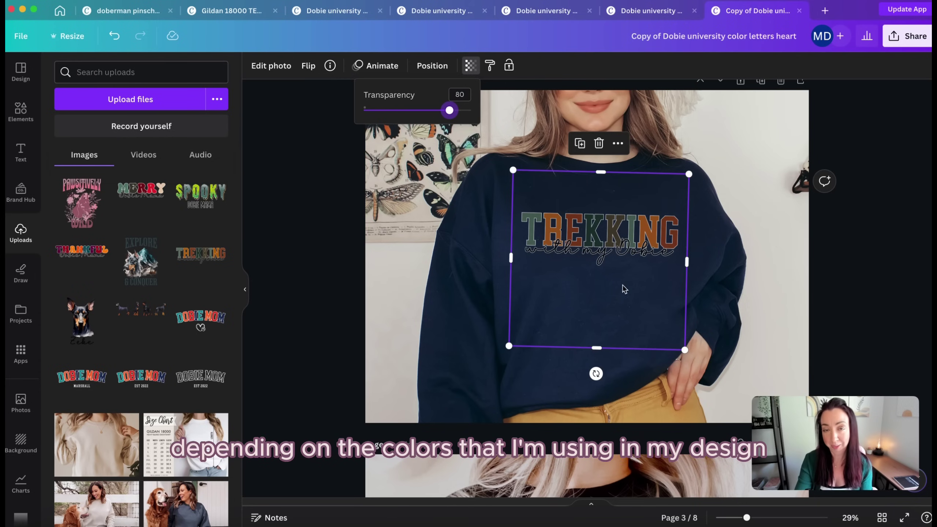
pyautogui.scroll(-3, 410, 208)
pyautogui.click(424, 214)
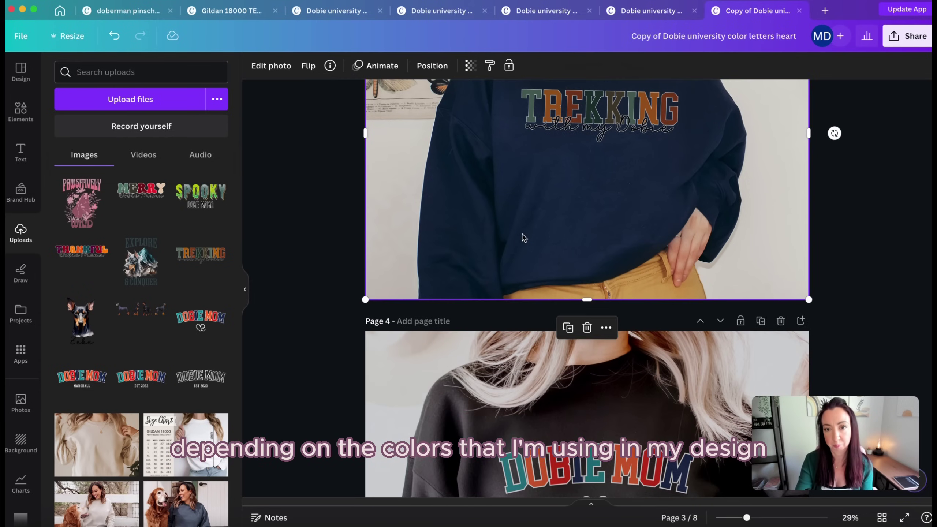
# Step: Place the TREKKING with my Dobie artwork on the page 4 black sweatshirt, then lower and enlarge it slightly
pyautogui.scroll(-5, 526, 227)
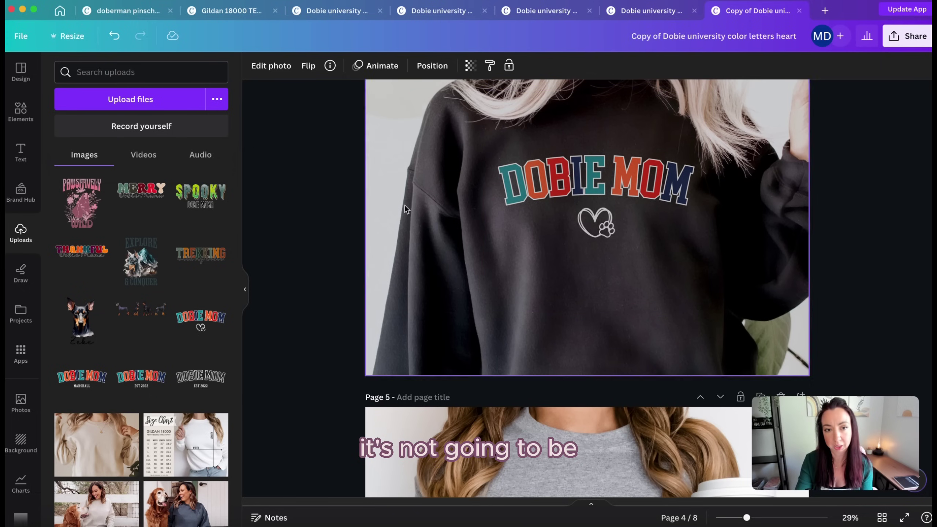
pyautogui.moveTo(336, 236); pyautogui.dragTo(596, 184)
pyautogui.scroll(3, 575, 236)
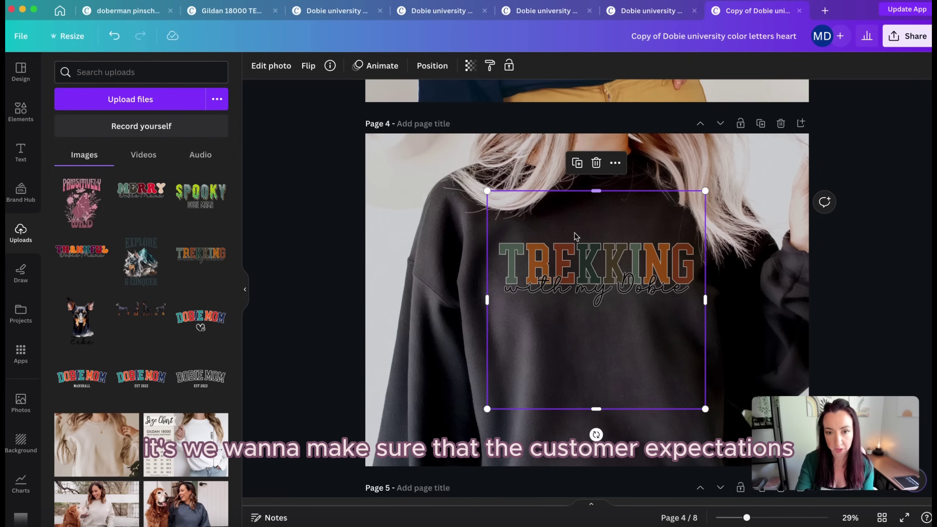
pyautogui.moveTo(591, 284)
pyautogui.mouseDown()
pyautogui.moveTo(590, 271)
pyautogui.moveTo(592, 294)
pyautogui.mouseUp()
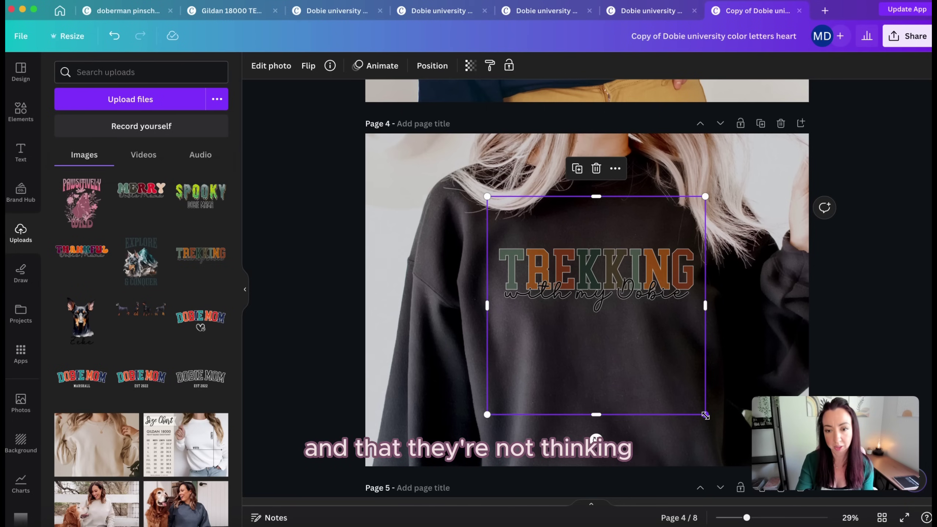
pyautogui.moveTo(705, 415); pyautogui.dragTo(710, 420)
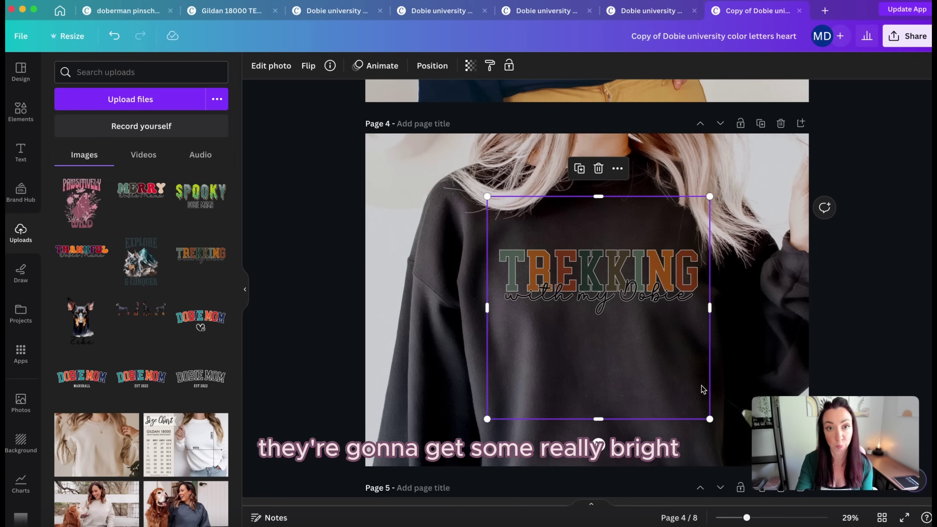
# Step: Place the TREKKING with my Dobie artwork on the page 5 grey sweatshirt, then lower it, shrink it slightly and centre it on the chest
pyautogui.scroll(-5, 702, 389)
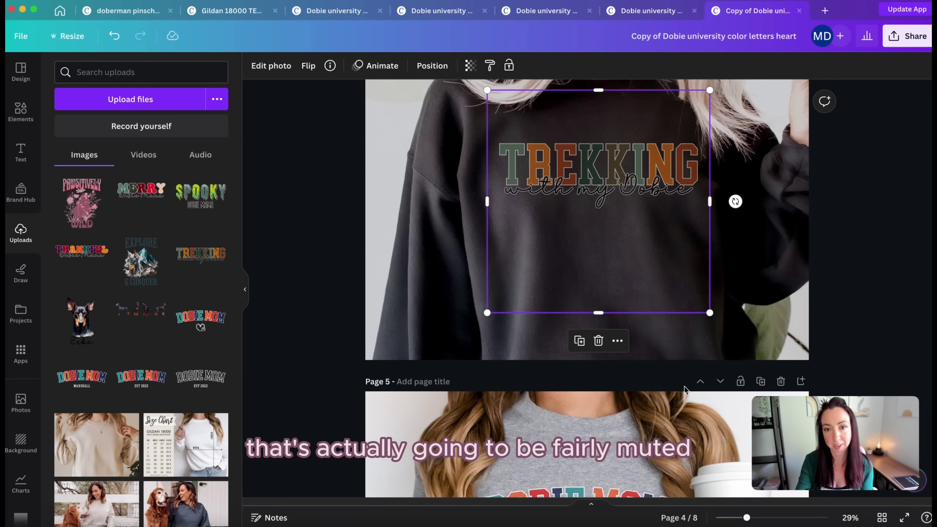
pyautogui.scroll(-10, 680, 351)
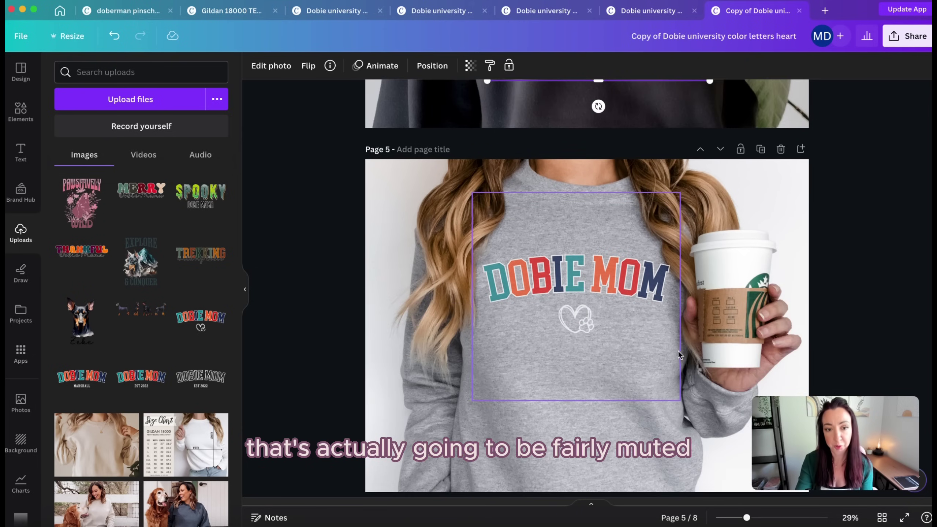
pyautogui.moveTo(200, 255); pyautogui.dragTo(490, 294)
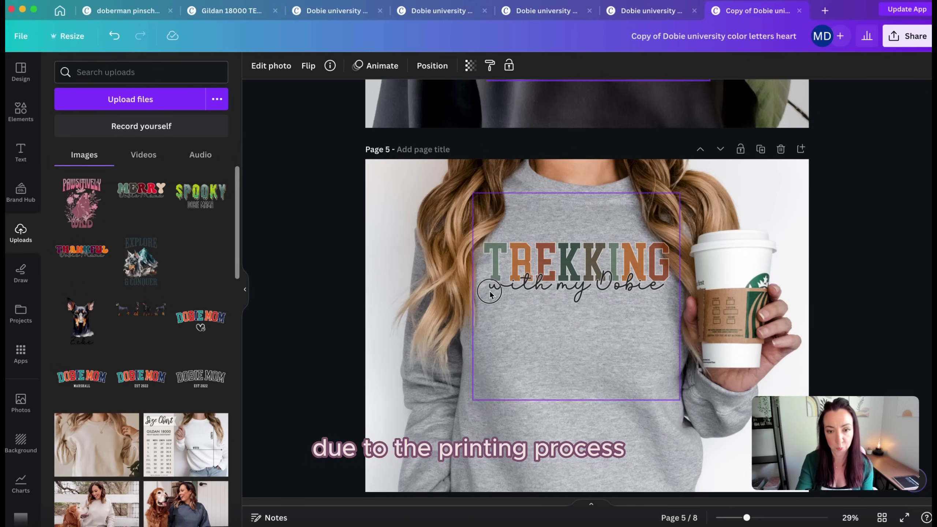
pyautogui.click(573, 288)
pyautogui.moveTo(572, 284); pyautogui.dragTo(574, 299)
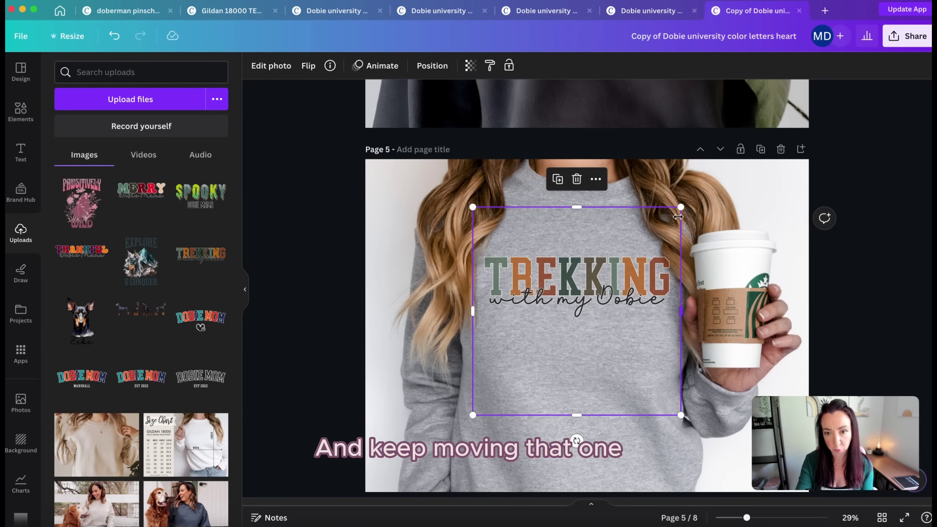
pyautogui.moveTo(679, 208); pyautogui.dragTo(676, 212)
pyautogui.moveTo(598, 289); pyautogui.dragTo(601, 290)
pyautogui.scroll(-4, 598, 290)
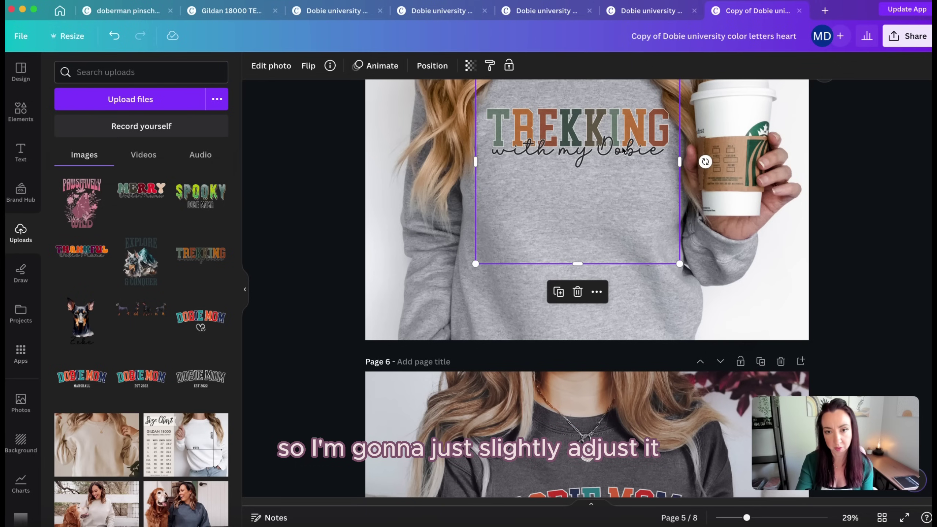
pyautogui.moveTo(620, 148); pyautogui.dragTo(618, 148)
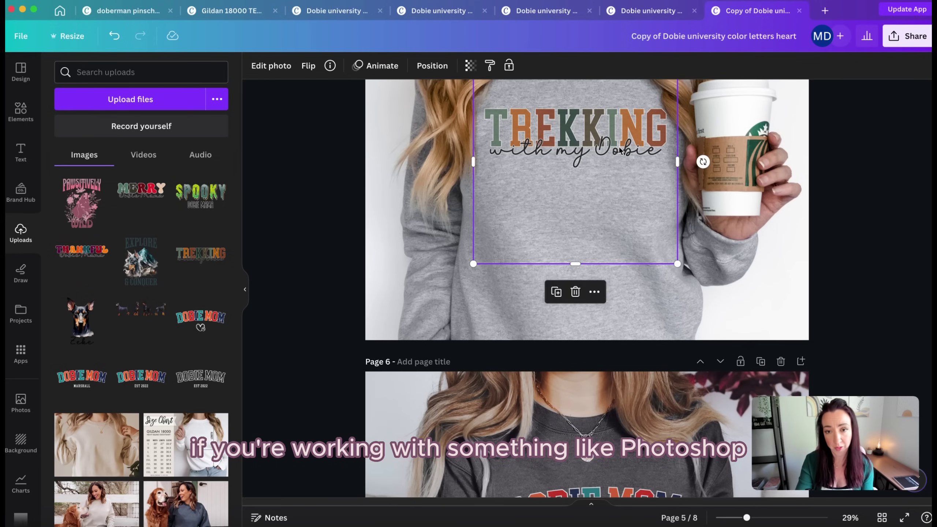
pyautogui.scroll(1, 617, 155)
pyautogui.scroll(1, 617, 154)
pyautogui.scroll(2, 614, 184)
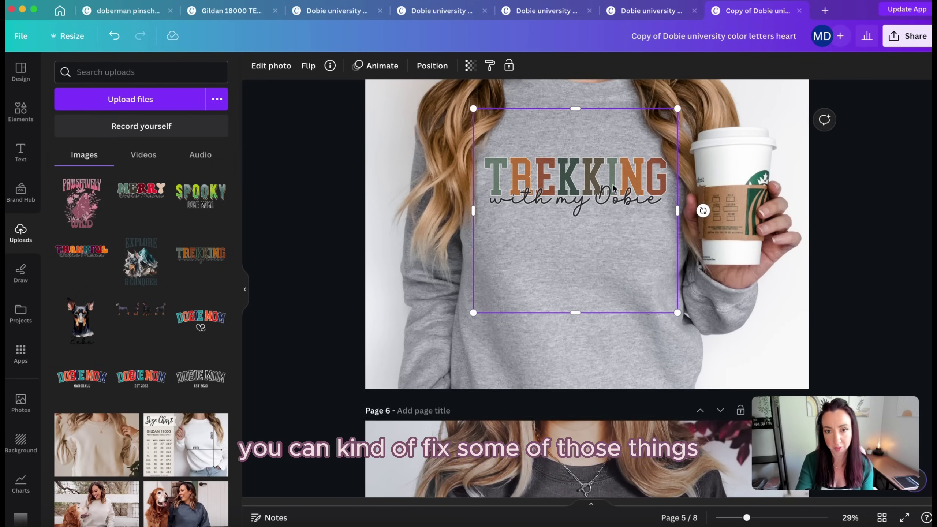
# Step: Place the TREKKING with my Dobie artwork on the page 6 dark grey sweatshirt and lower it slightly below the necklace
pyautogui.scroll(-5, 599, 254)
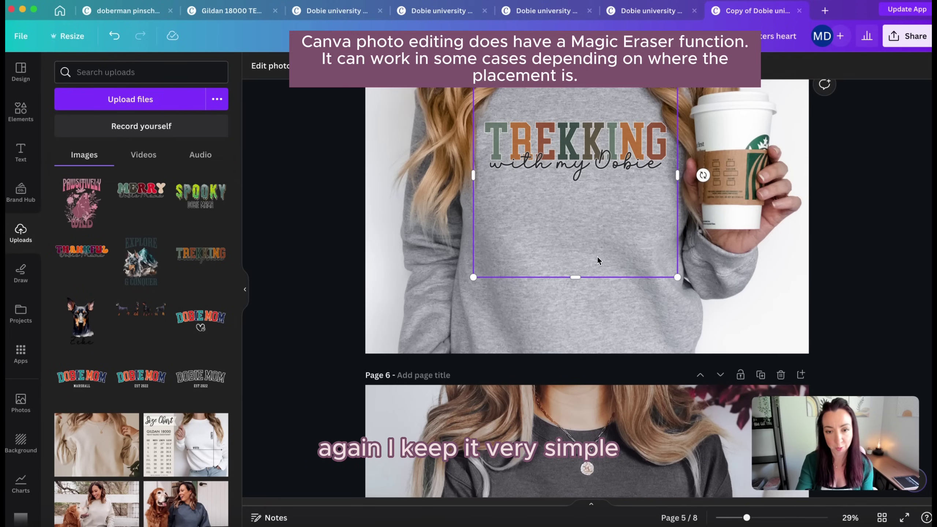
pyautogui.scroll(-1, 598, 258)
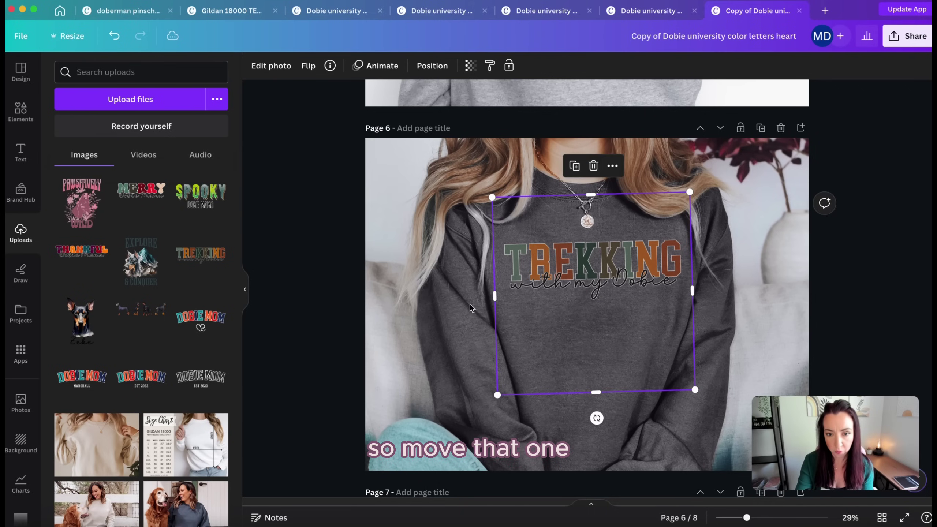
pyautogui.moveTo(554, 287); pyautogui.dragTo(557, 300)
pyautogui.scroll(-6, 562, 291)
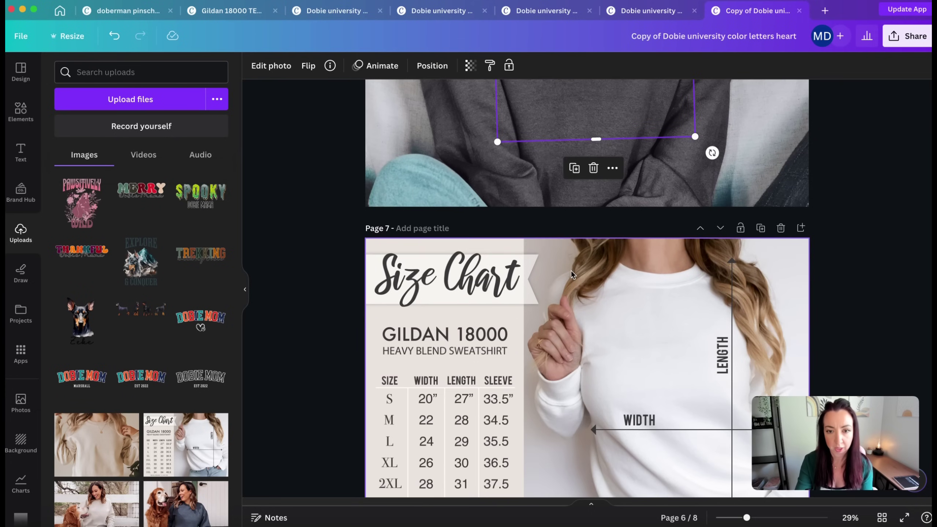
# Step: Duplicate page 6, the dark grey sweatshirt mockup with the TREKKING artwork
pyautogui.scroll(3, 519, 236)
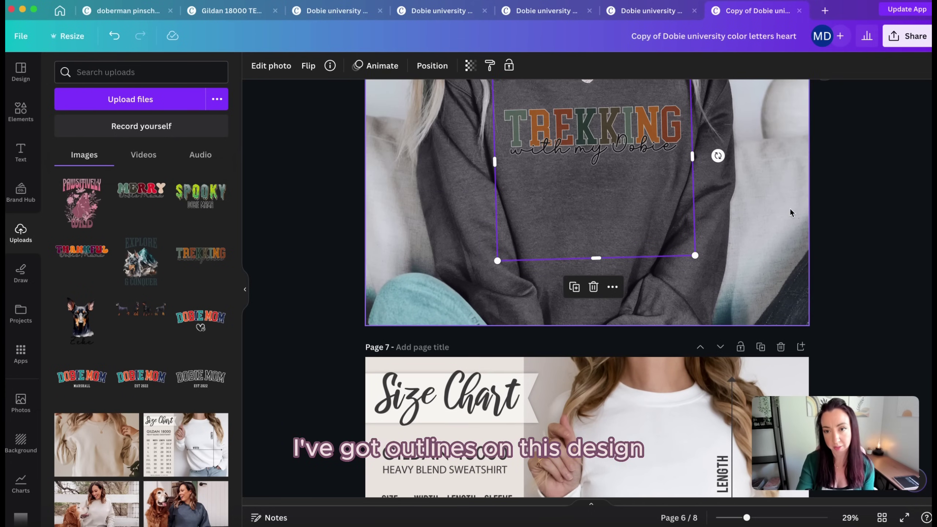
pyautogui.scroll(3, 790, 213)
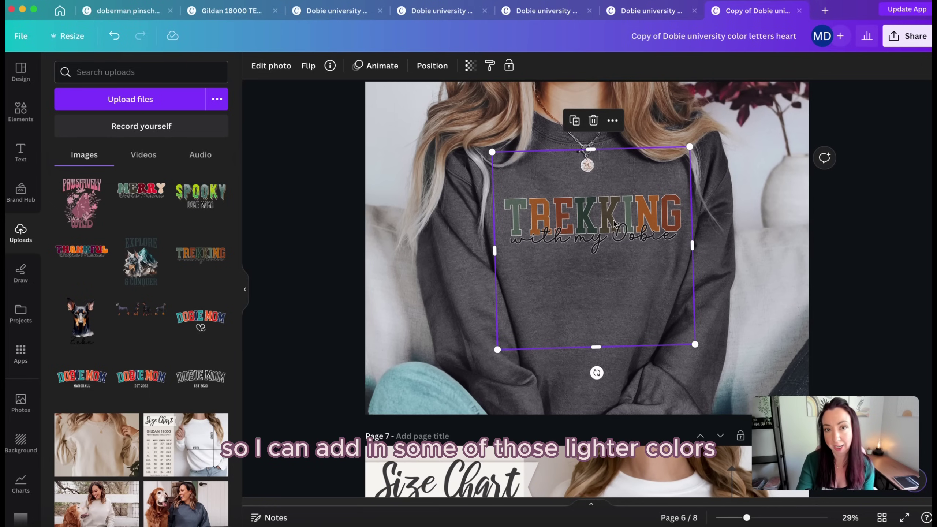
pyautogui.scroll(2, 626, 203)
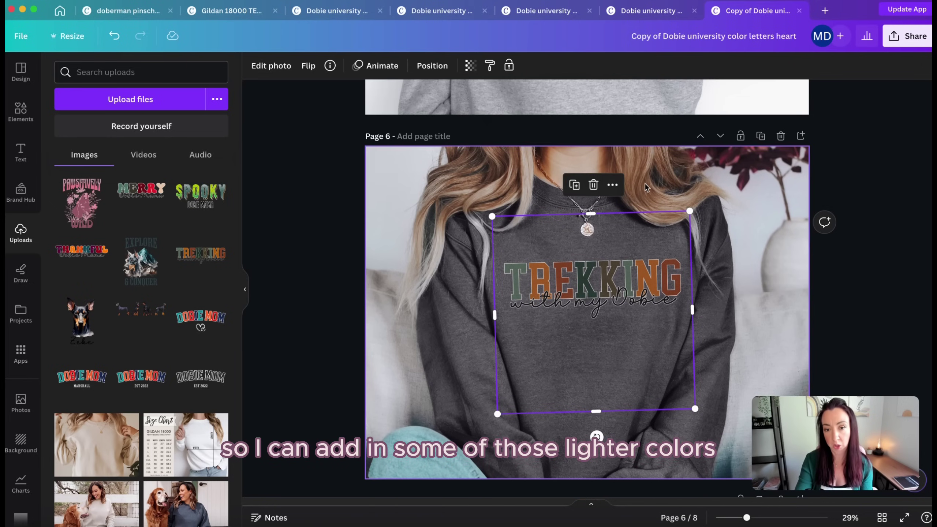
pyautogui.click(759, 137)
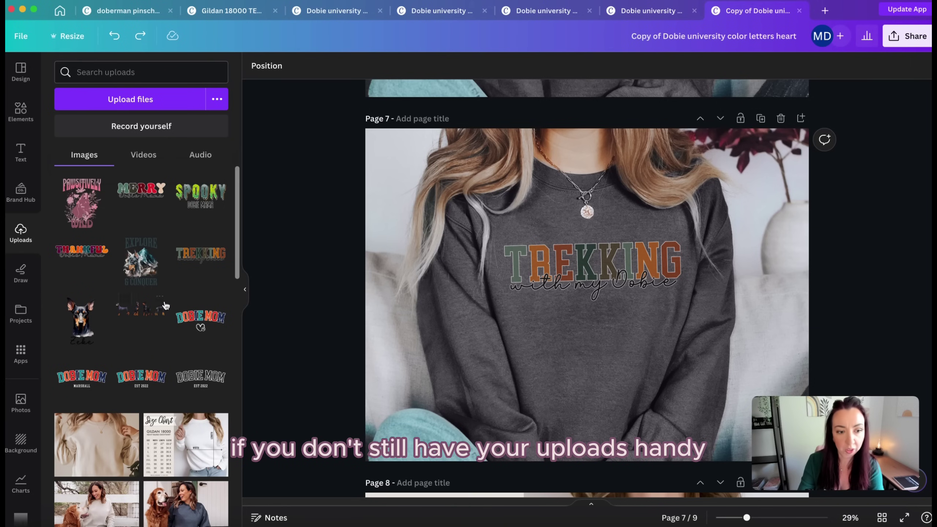
# Step: Replace the background of the duplicated page 7 with the light grey sweatshirt photo from the uploads
pyautogui.scroll(-8, 178, 320)
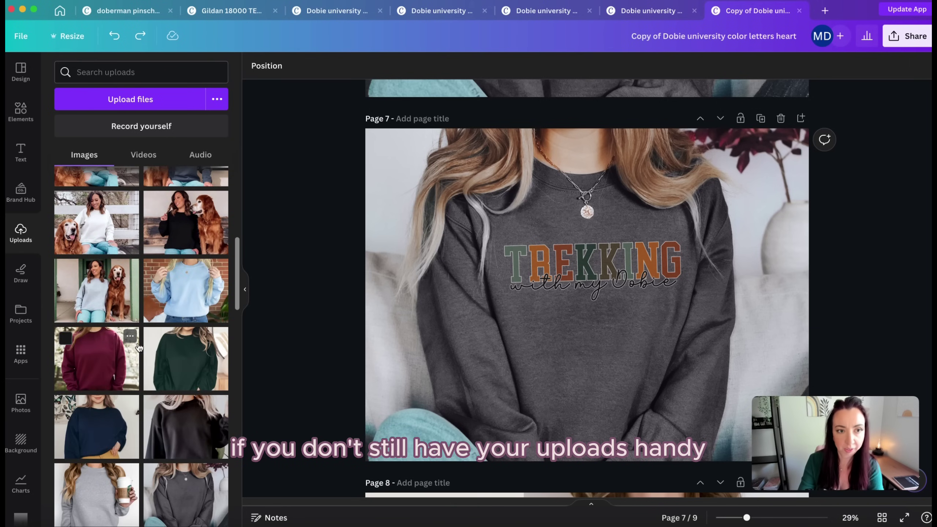
pyautogui.click(231, 11)
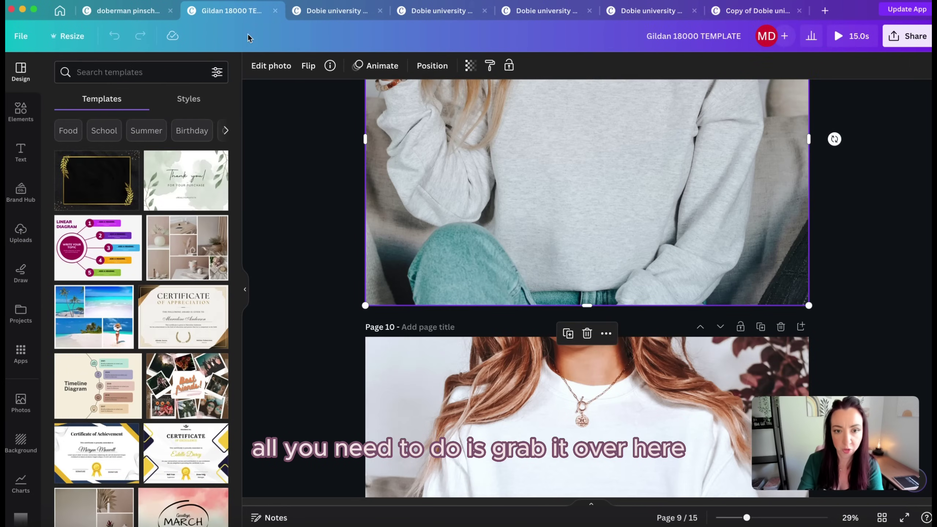
pyautogui.click(784, 16)
pyautogui.scroll(-8, 169, 262)
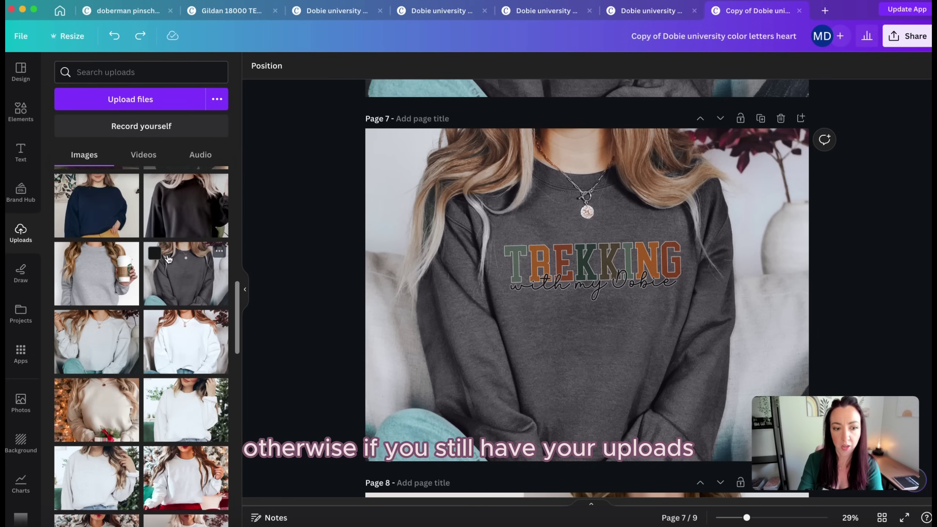
pyautogui.moveTo(111, 275); pyautogui.dragTo(400, 219)
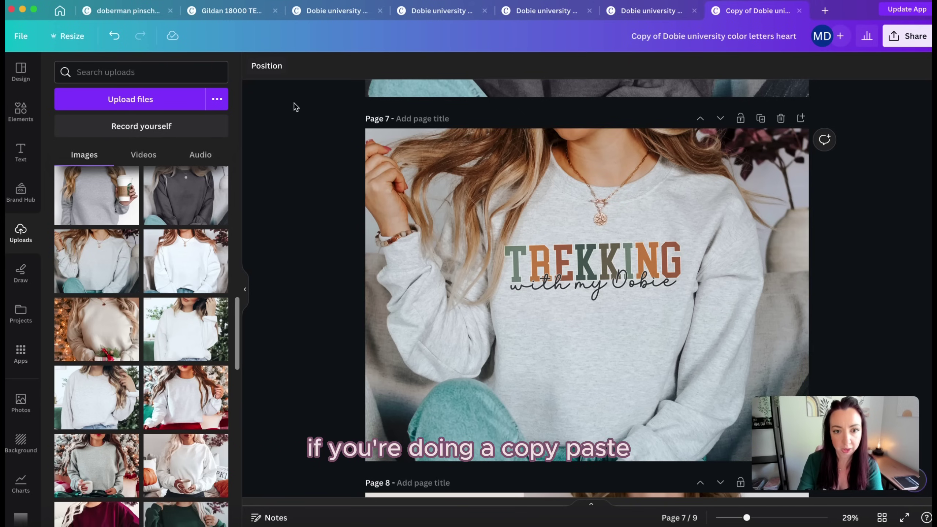
# Step: Undo the page 7 background swap and try pasting the light grey sweatshirt photo onto the page and setting it as the background instead
pyautogui.press('super+z')
pyautogui.click(236, 10)
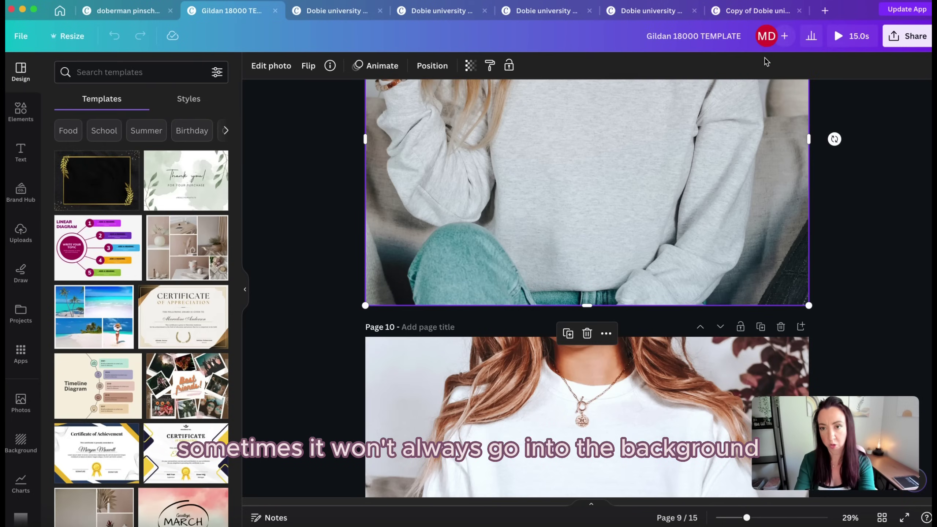
pyautogui.click(754, 10)
pyautogui.click(441, 203)
pyautogui.press('super+shift+z')
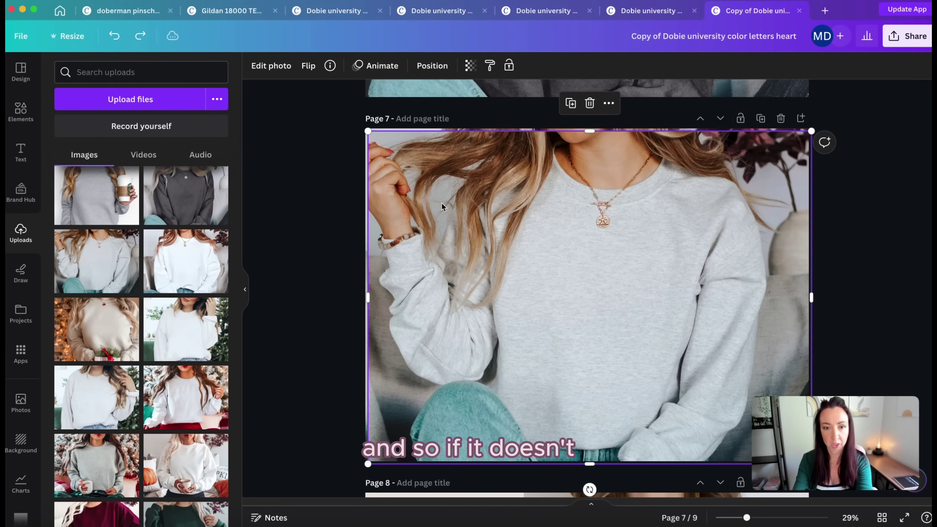
pyautogui.rightClick(441, 201)
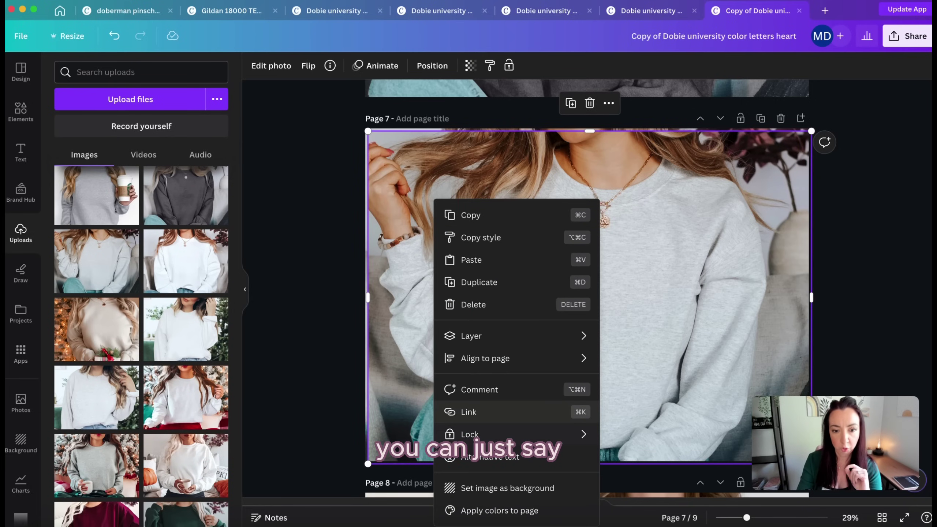
pyautogui.click(473, 489)
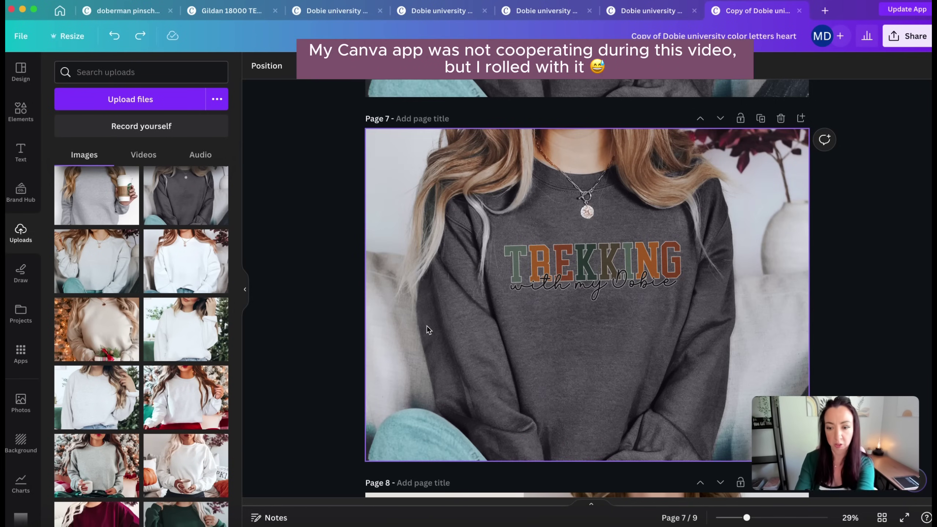
pyautogui.press('super+shift+z')
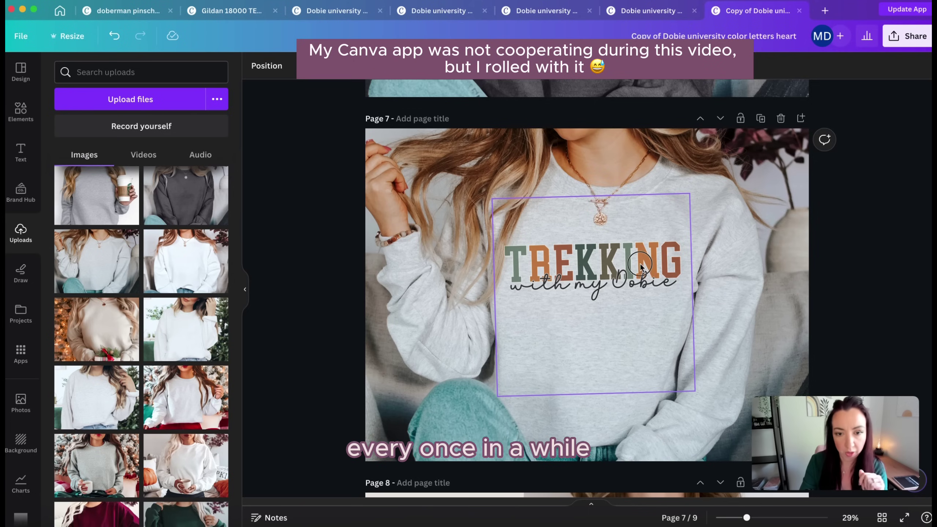
# Step: Lower the TREKKING artwork on the page 7 light grey sweatshirt, tilt it slightly clockwise and adjust its size to fit the chest
pyautogui.moveTo(604, 358); pyautogui.dragTo(604, 365)
pyautogui.moveTo(597, 426); pyautogui.dragTo(578, 437)
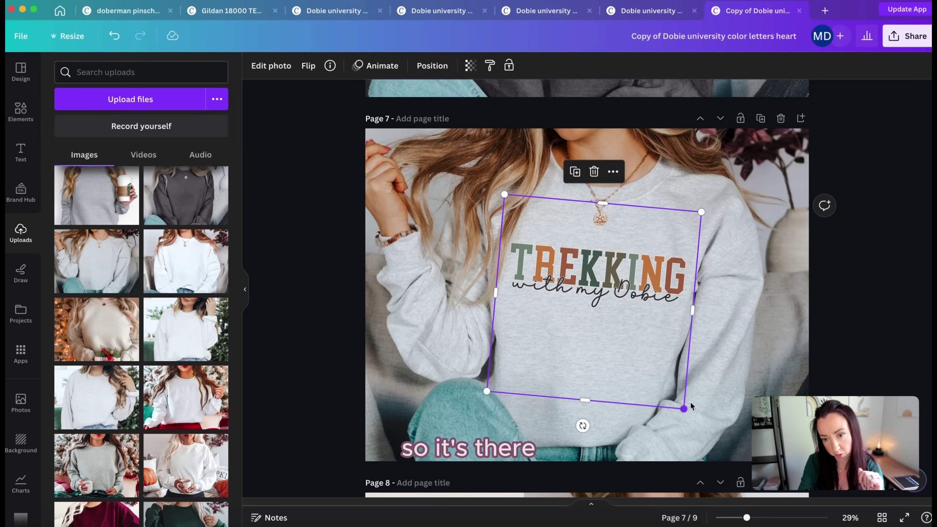
pyautogui.moveTo(682, 407); pyautogui.dragTo(674, 398)
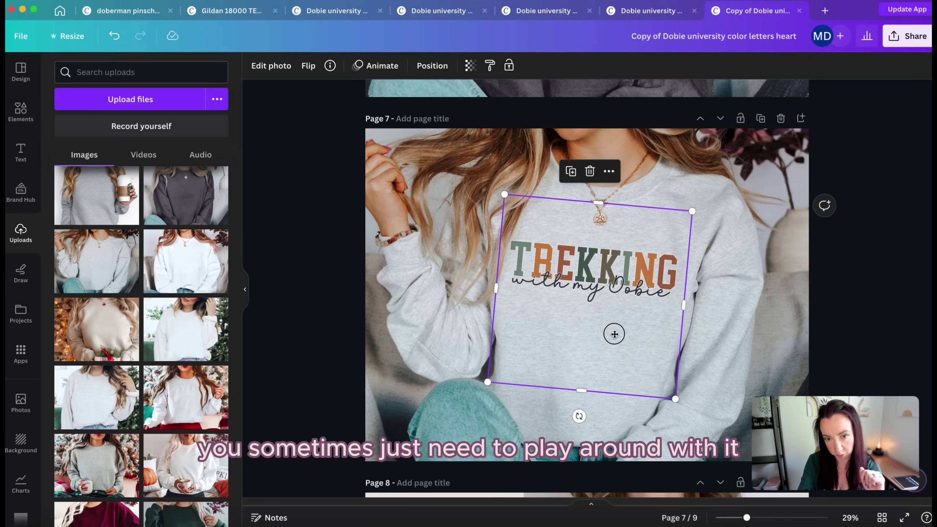
pyautogui.moveTo(613, 331); pyautogui.dragTo(614, 334)
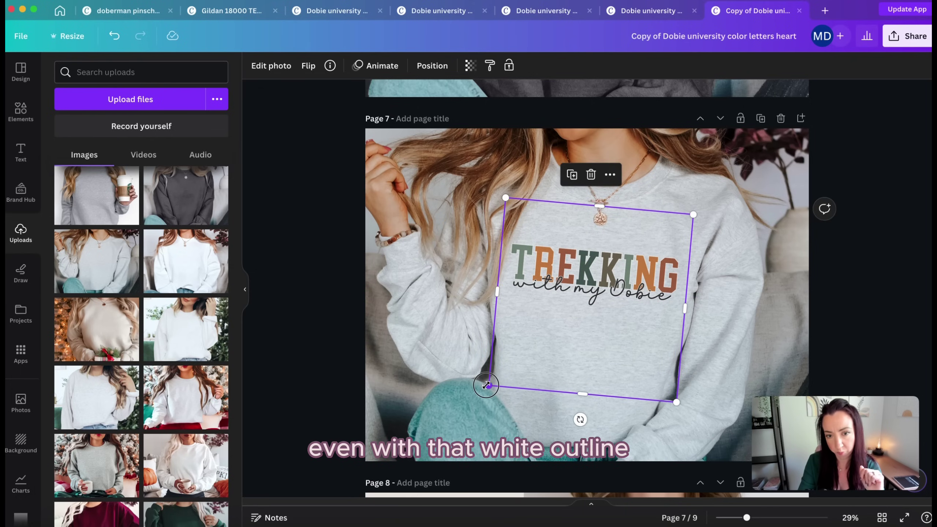
pyautogui.moveTo(487, 385); pyautogui.dragTo(485, 386)
# Step: Duplicate page 7 and replace the copy's background with the white sweatshirt photo from the uploads
pyautogui.scroll(-5, 521, 340)
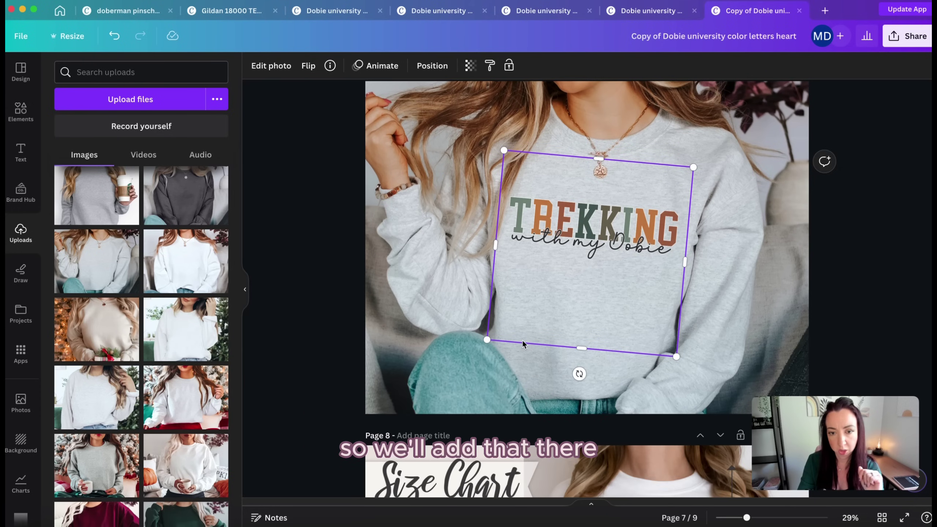
pyautogui.scroll(4, 765, 106)
pyautogui.click(765, 107)
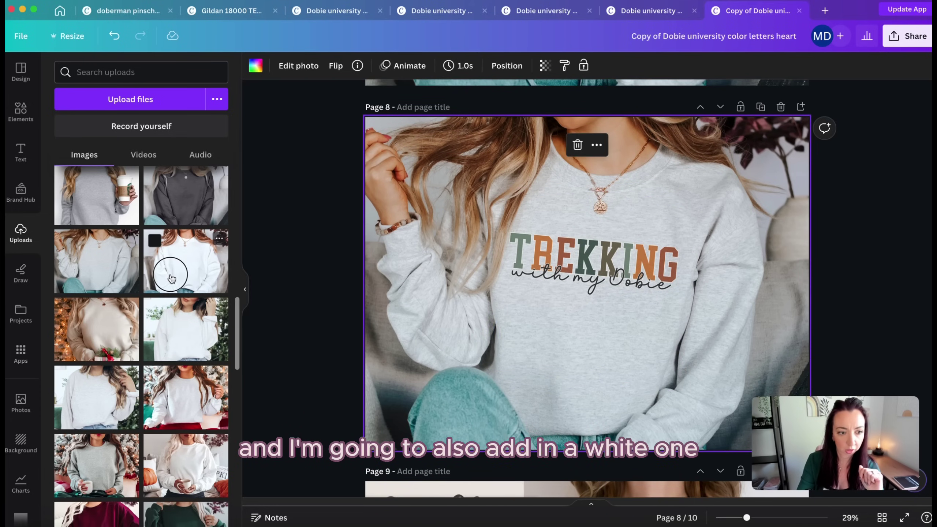
pyautogui.moveTo(170, 277); pyautogui.dragTo(442, 332)
# Step: Straighten the TREKKING artwork on the page 8 white sweatshirt, shrink it slightly and position it just below the necklace
pyautogui.click(597, 289)
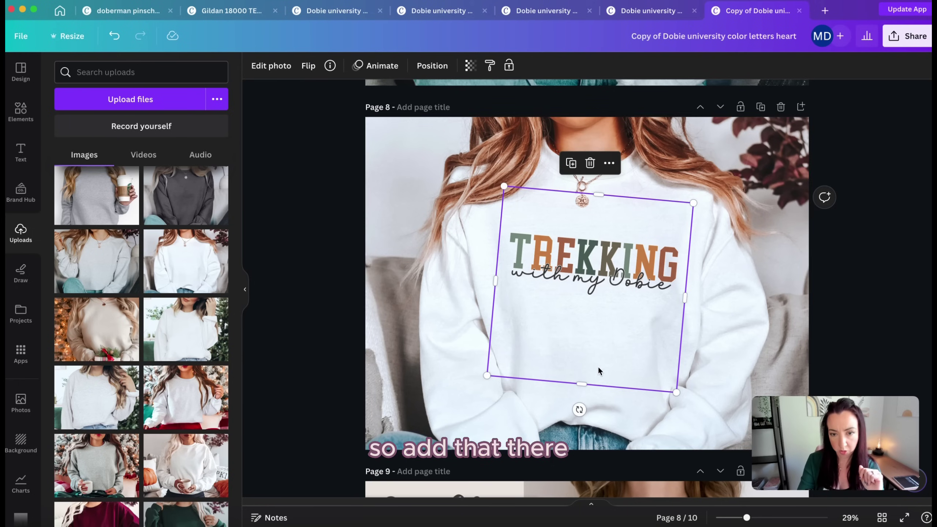
pyautogui.moveTo(579, 411); pyautogui.dragTo(591, 411)
pyautogui.moveTo(555, 326); pyautogui.dragTo(555, 317)
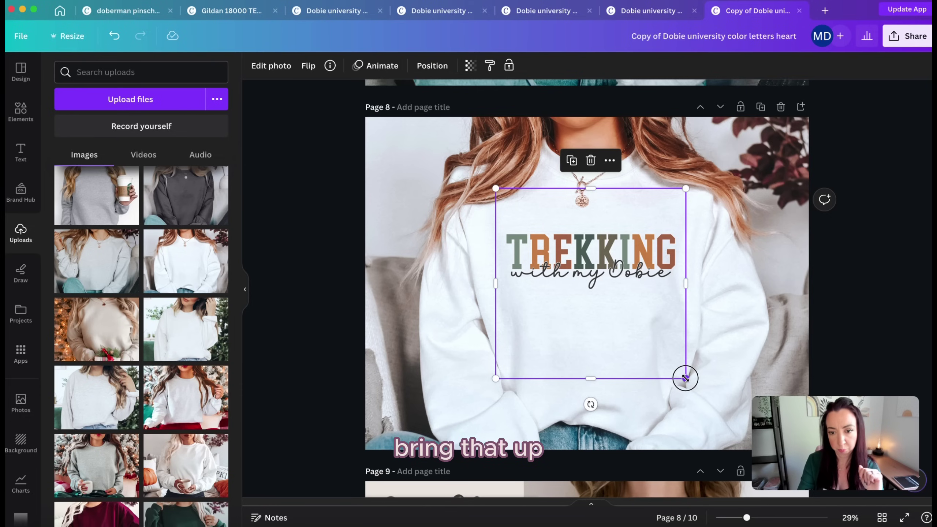
pyautogui.moveTo(684, 378); pyautogui.dragTo(676, 377)
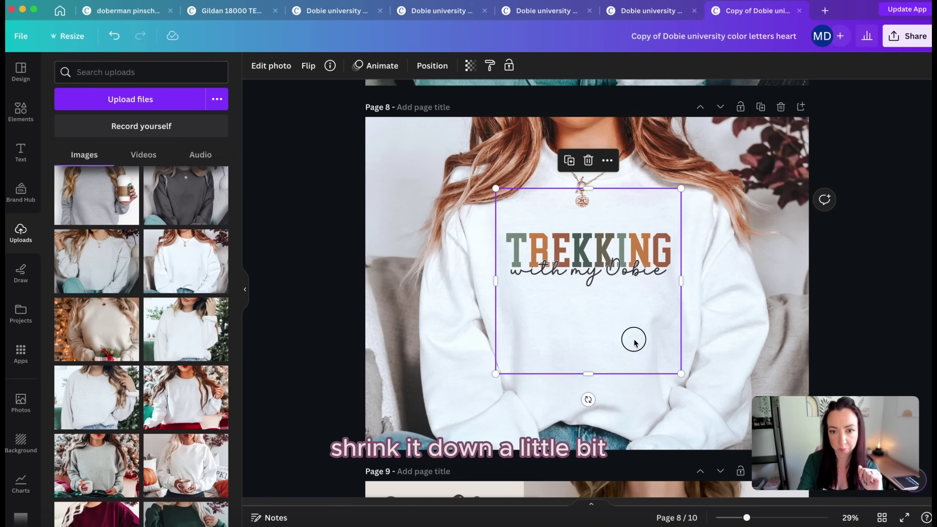
pyautogui.moveTo(633, 337); pyautogui.dragTo(633, 335)
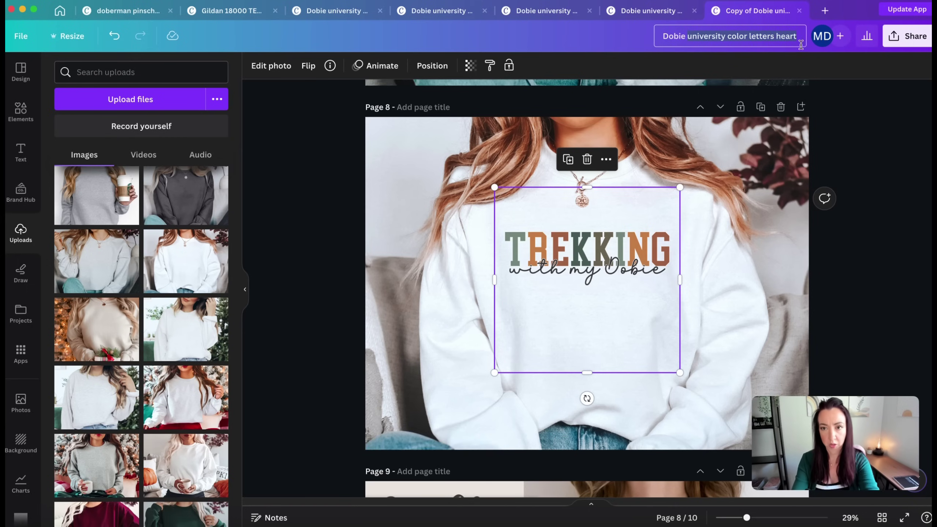
# Step: Rename the design as Dobie trekking and download all pages as PNG to the Downloads folder
pyautogui.write('trekking')
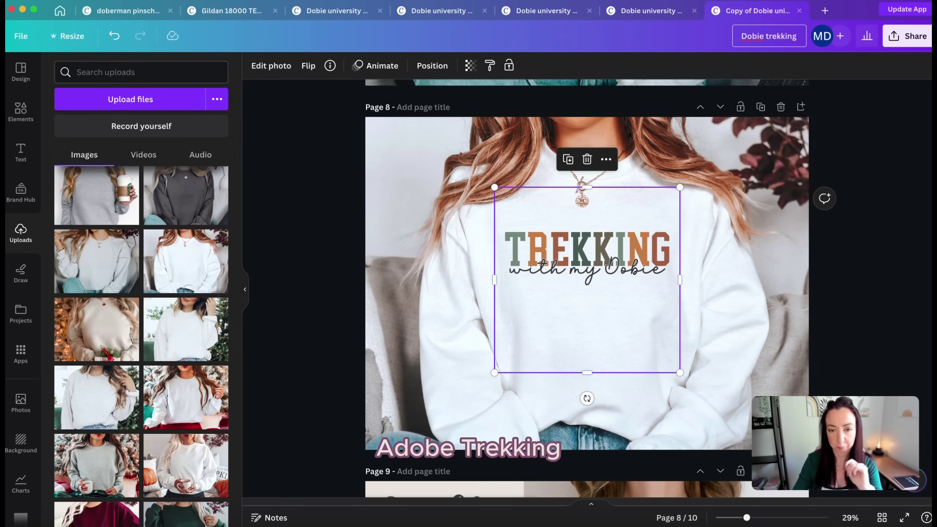
pyautogui.click(911, 37)
pyautogui.click(759, 322)
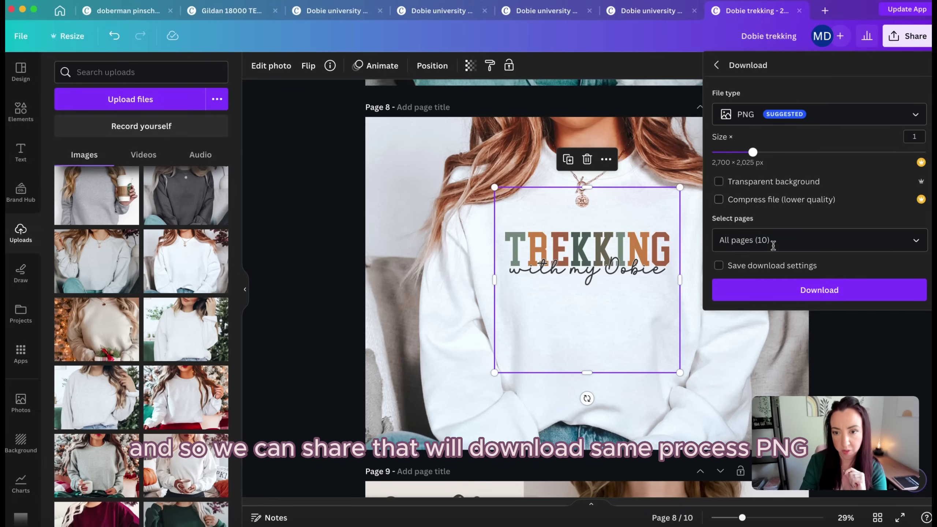
pyautogui.click(799, 290)
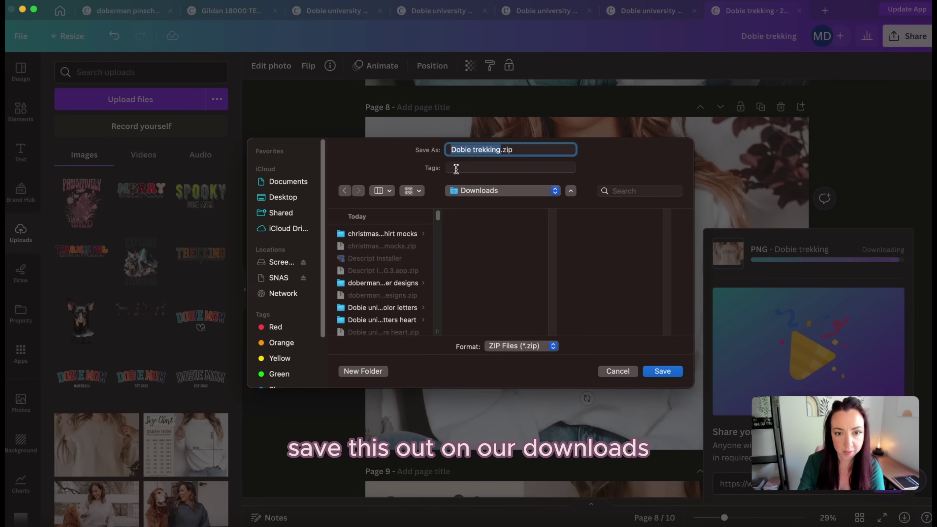
pyautogui.click(658, 378)
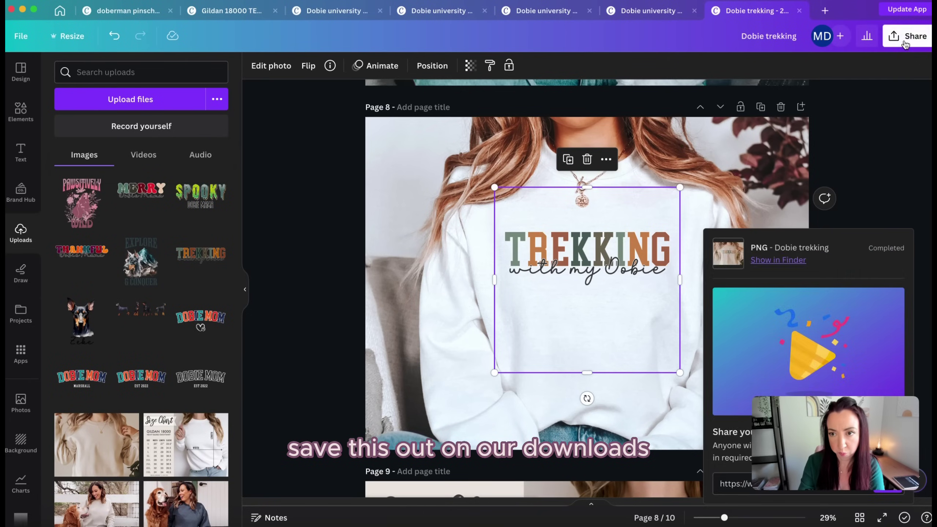
# Step: Download all pages as an MP4 video and save it in the Dobie trekking folder within Downloads
pyautogui.click(775, 319)
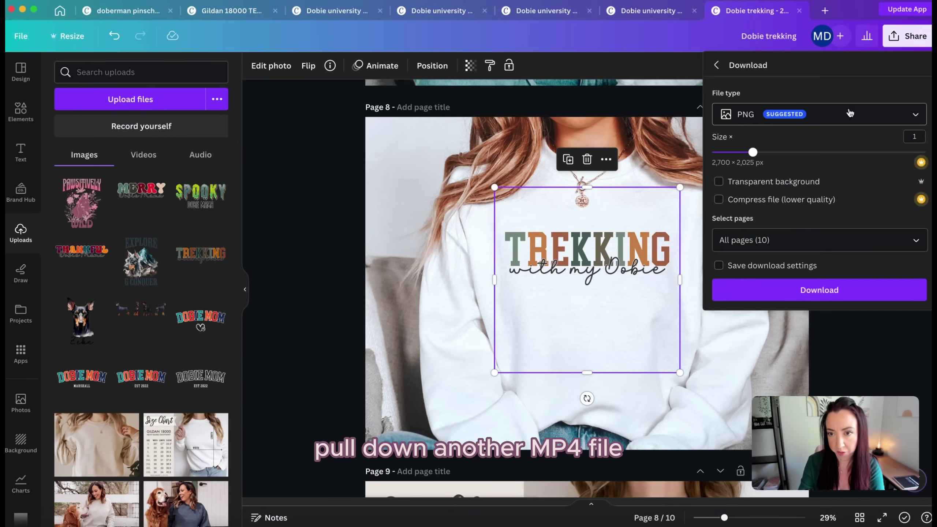
pyautogui.click(848, 117)
pyautogui.click(769, 311)
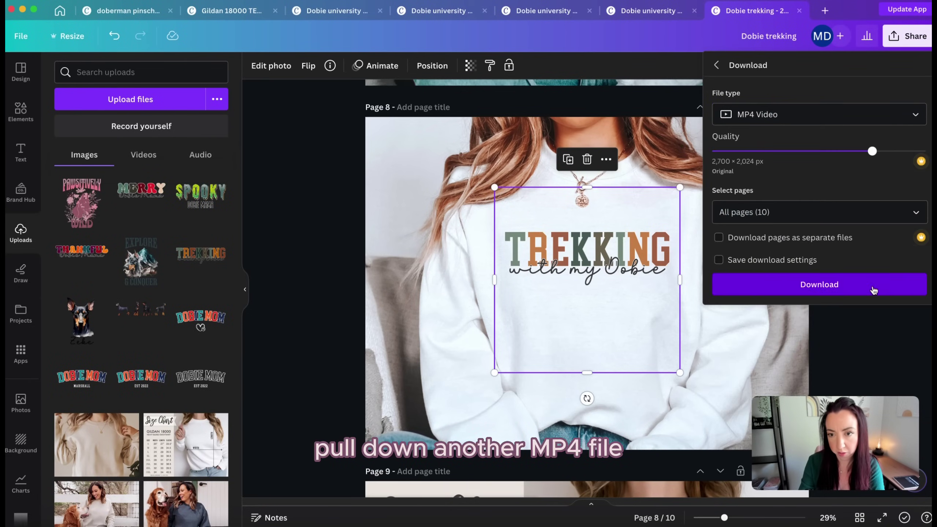
pyautogui.click(874, 286)
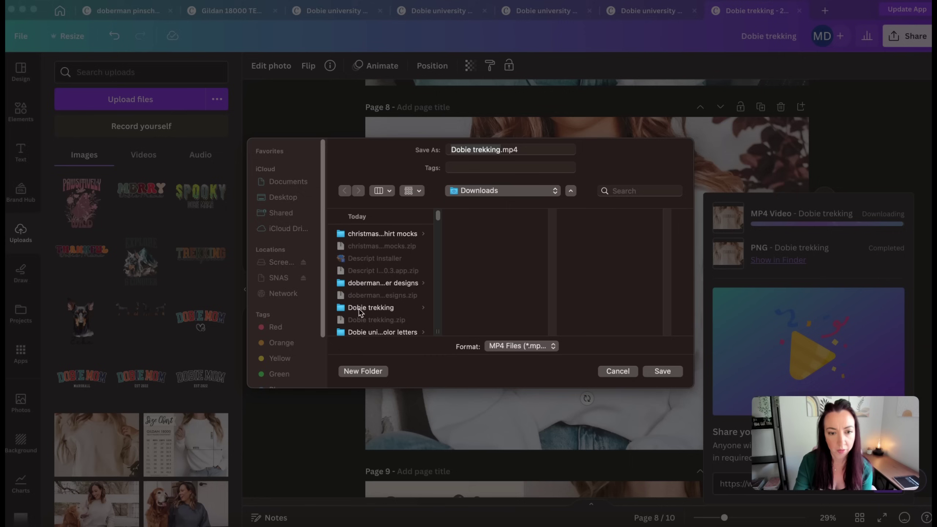
pyautogui.click(358, 308)
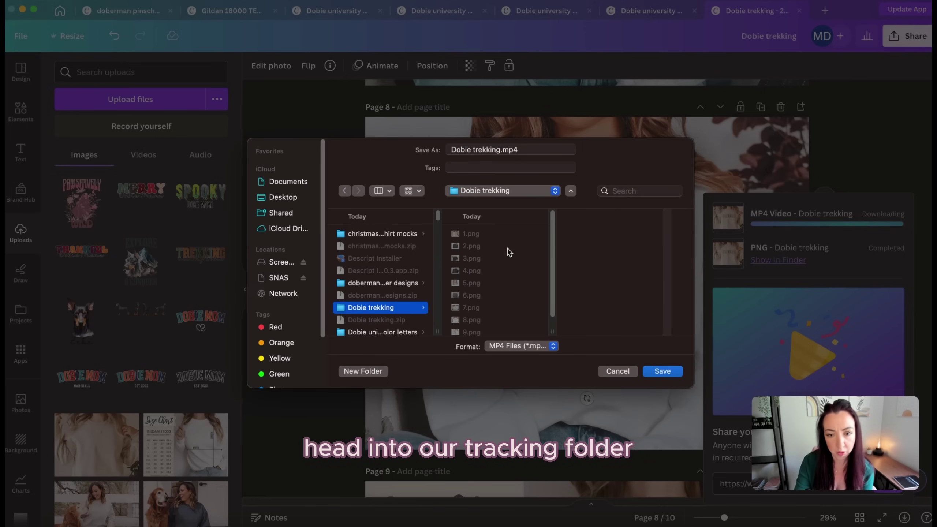
pyautogui.click(661, 371)
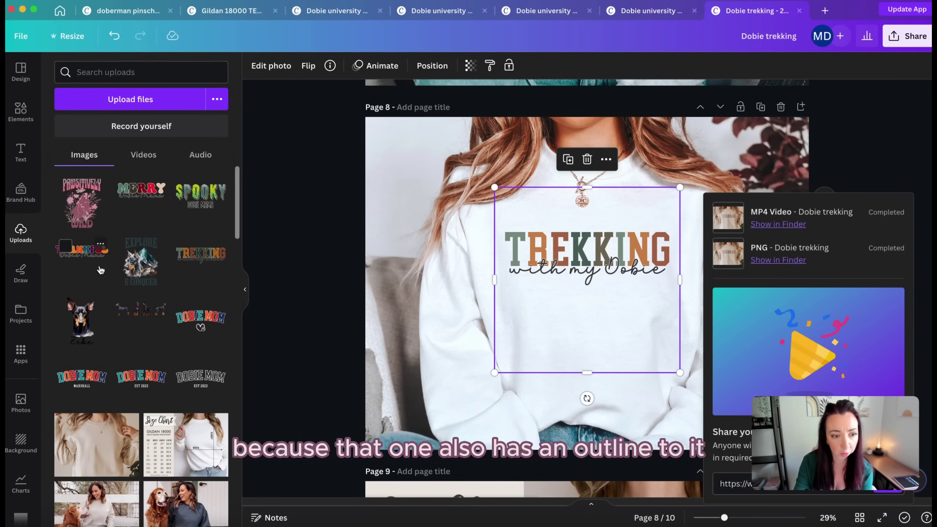
# Step: Make a copy of the Dobie trekking design and replace its page 1 artwork with the THANKFUL Dobie Mama upload
pyautogui.click(17, 37)
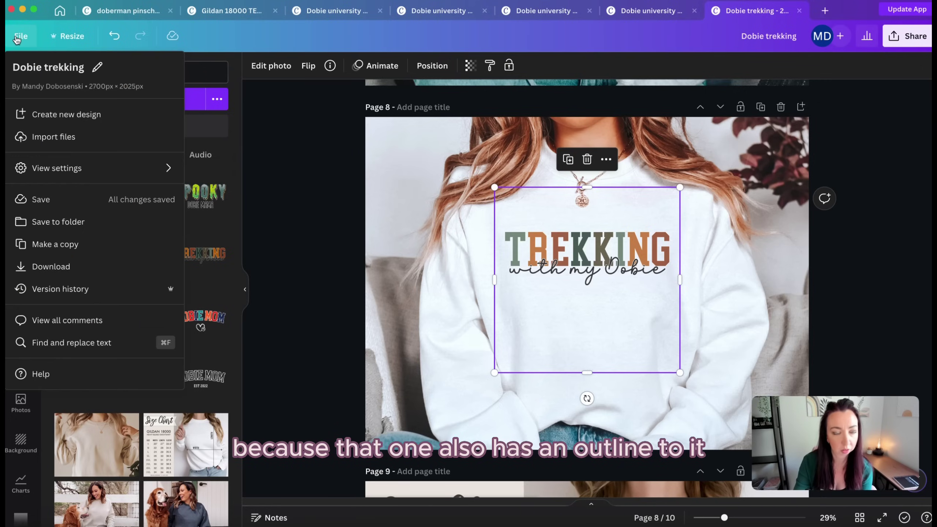
pyautogui.click(58, 245)
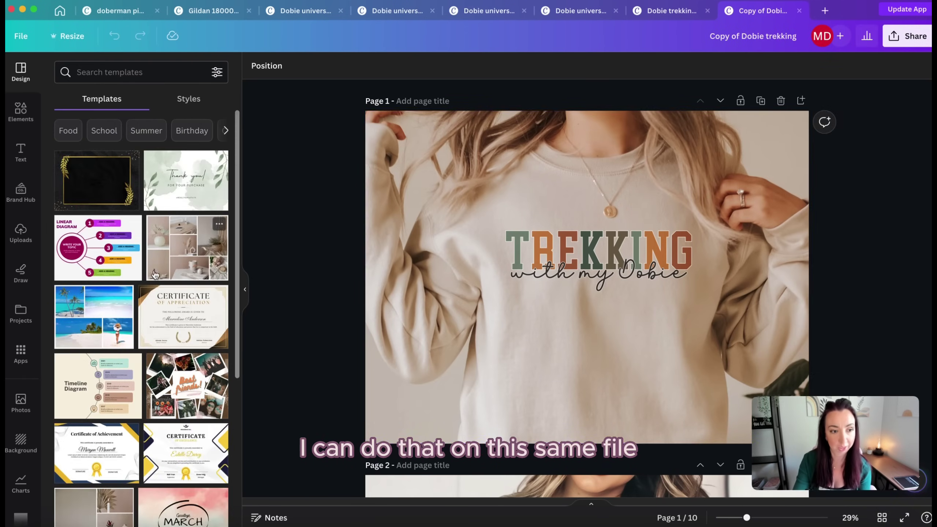
pyautogui.click(20, 233)
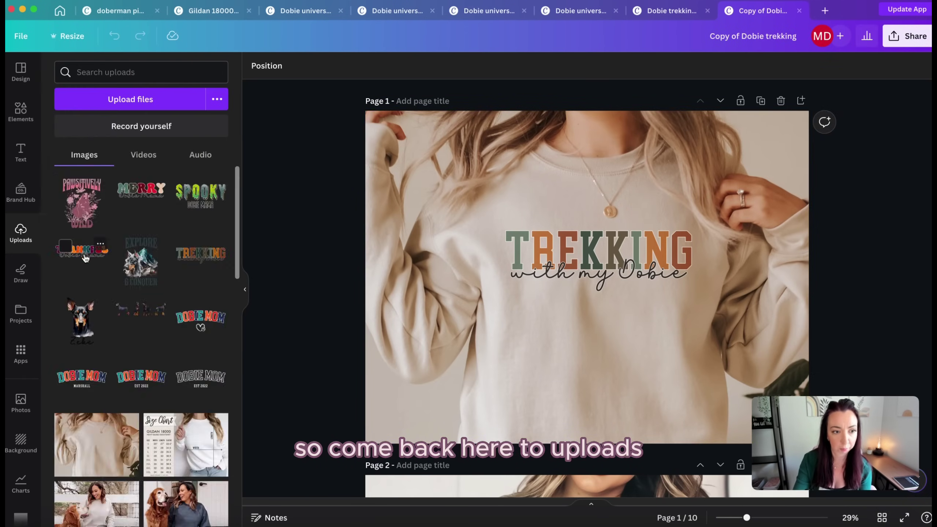
pyautogui.moveTo(232, 254); pyautogui.dragTo(618, 261)
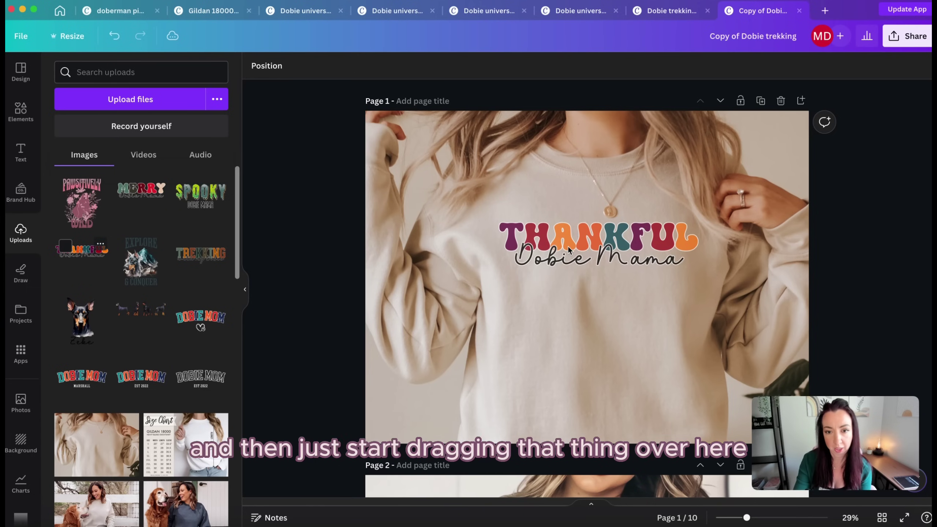
# Step: Lower the page 1 THANKFUL artwork slightly, set its transparency to 74 and shrink it a little on the cream sweatshirt
pyautogui.click(620, 260)
pyautogui.click(471, 66)
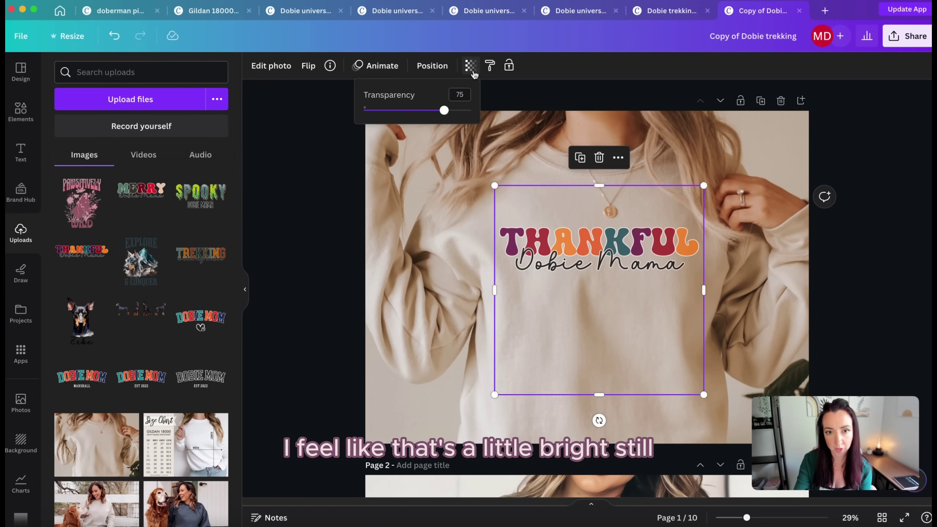
pyautogui.moveTo(447, 115); pyautogui.dragTo(443, 117)
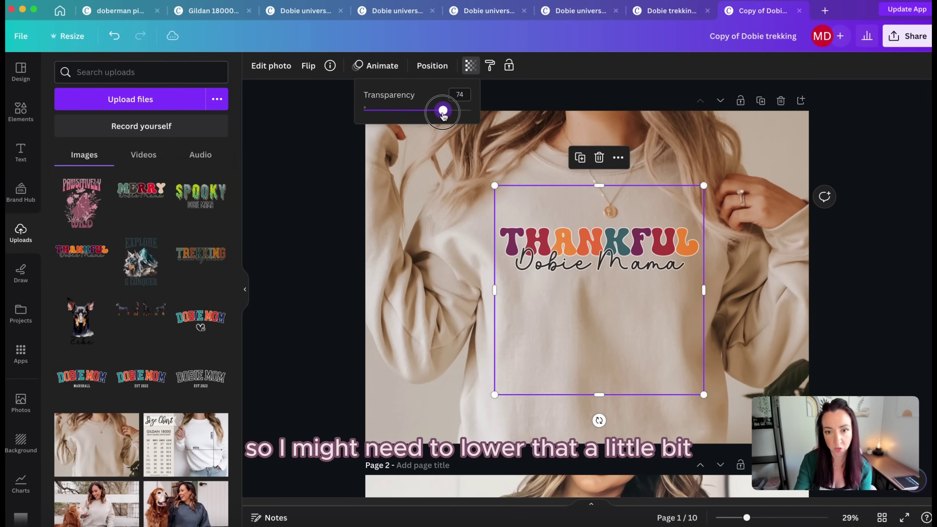
pyautogui.click(438, 160)
pyautogui.click(509, 200)
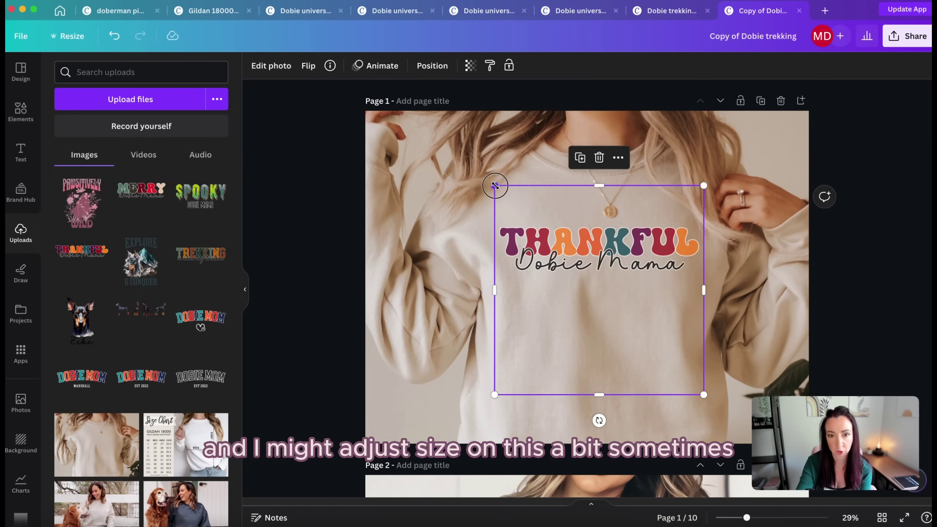
pyautogui.moveTo(495, 185); pyautogui.dragTo(501, 189)
pyautogui.moveTo(592, 267); pyautogui.dragTo(593, 269)
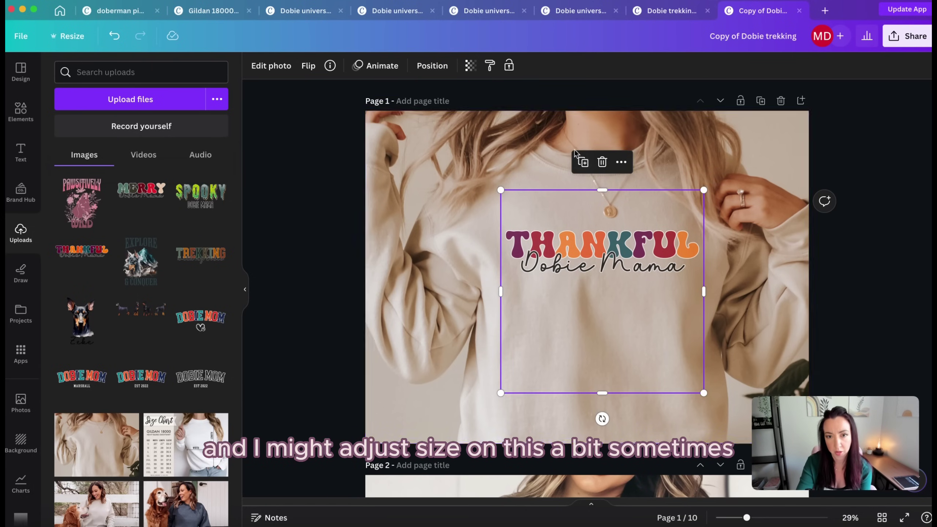
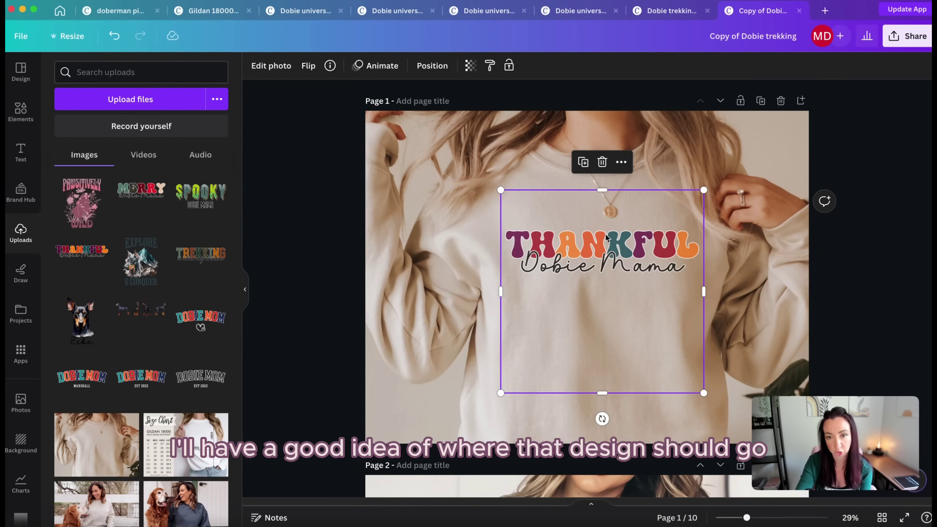
# Step: Replace the TREKKING artwork on the page 2 dark green sweatshirt with the THANKFUL Dobie Mama artwork and nudge it into place
pyautogui.scroll(-6, 607, 237)
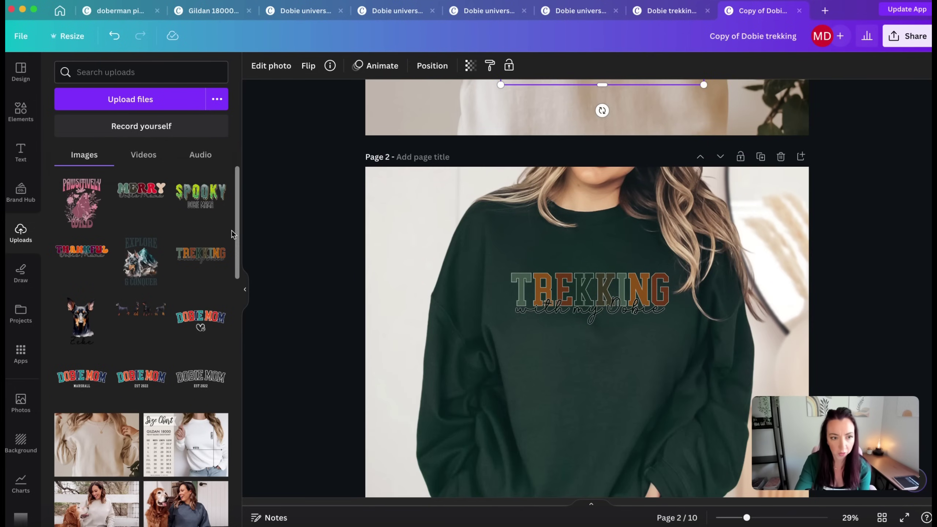
pyautogui.moveTo(292, 274); pyautogui.dragTo(605, 300)
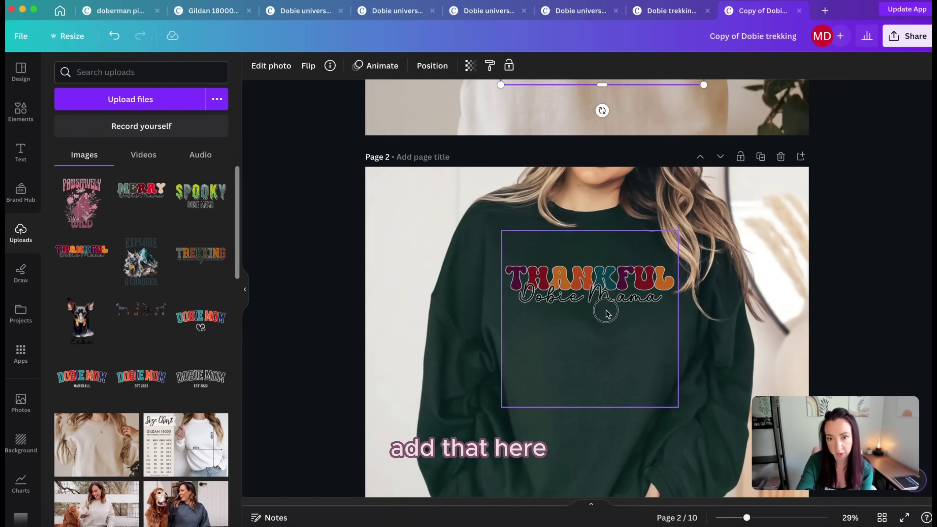
pyautogui.click(645, 304)
pyautogui.click(646, 305)
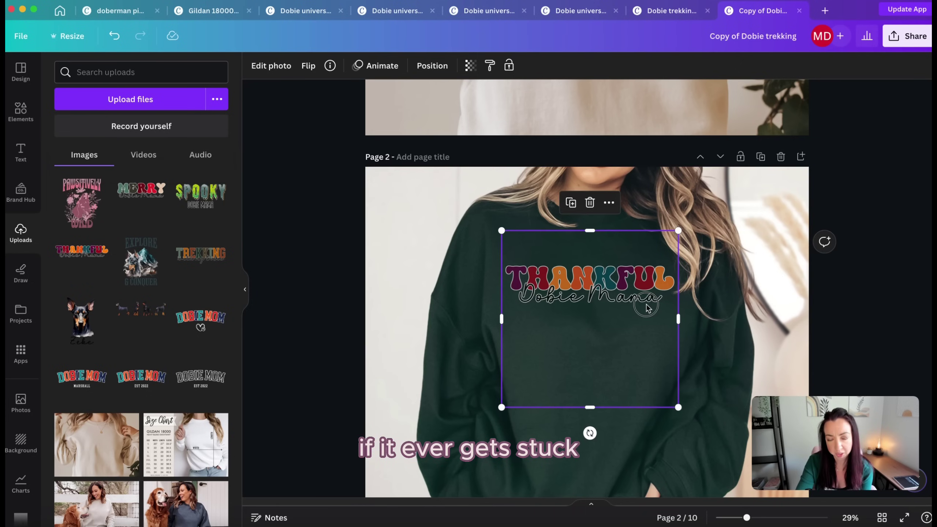
pyautogui.moveTo(646, 308); pyautogui.dragTo(648, 309)
# Step: Swap the page 3 navy sweatshirt's artwork for the THANKFUL Dobie Mama design and lower it slightly
pyautogui.scroll(-3, 647, 311)
pyautogui.scroll(-2, 644, 312)
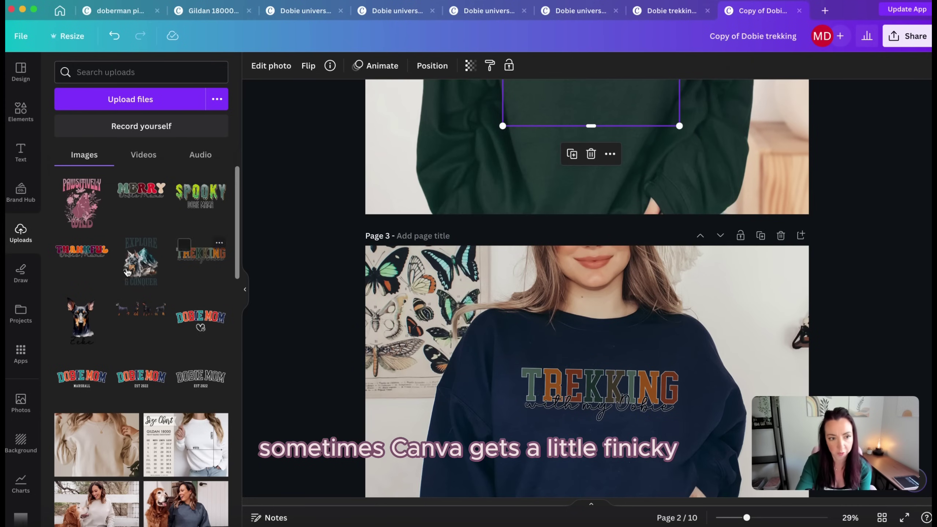
pyautogui.moveTo(82, 251); pyautogui.dragTo(544, 366)
pyautogui.scroll(-2, 545, 354)
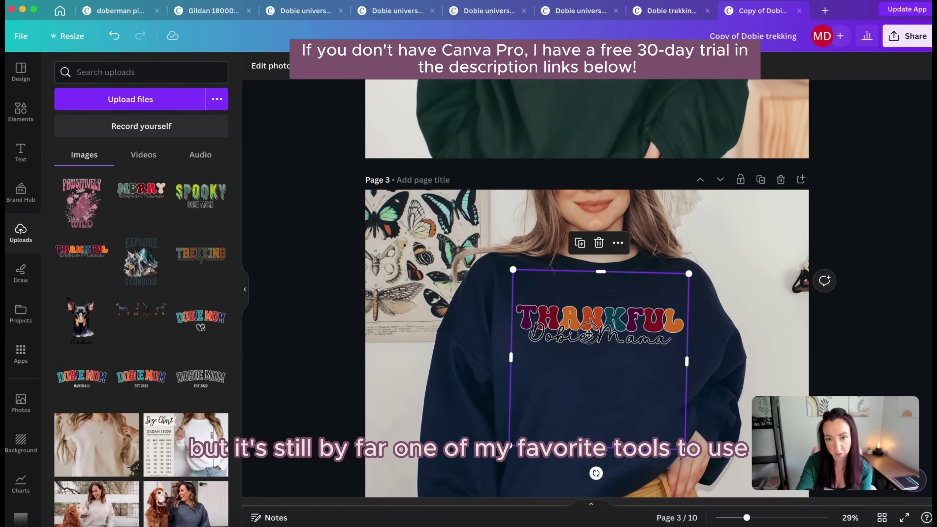
pyautogui.moveTo(588, 334); pyautogui.dragTo(589, 339)
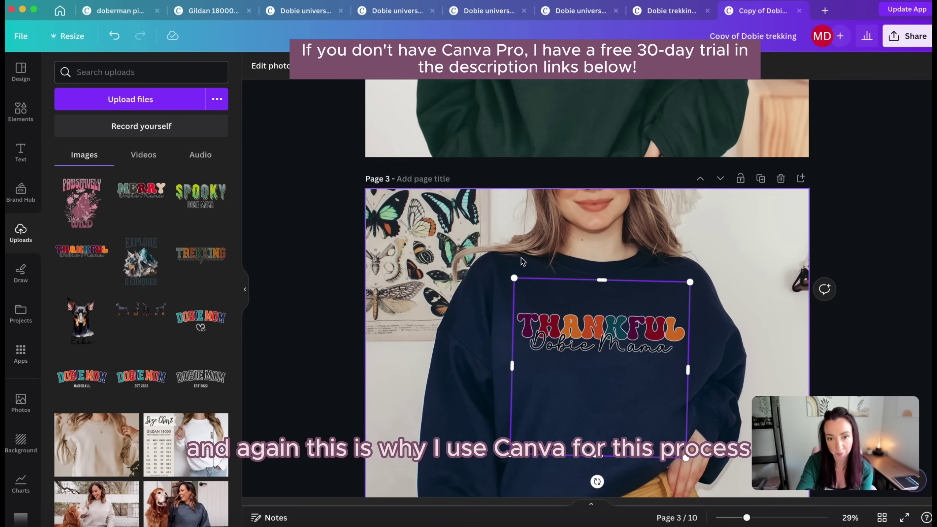
# Step: Replace the page 4 black sweatshirt's Trekking graphic with the Thankful Dobie Mama upload, scale it down slightly and reposition it on the chest
pyautogui.scroll(-5, 521, 257)
pyautogui.scroll(-3, 495, 257)
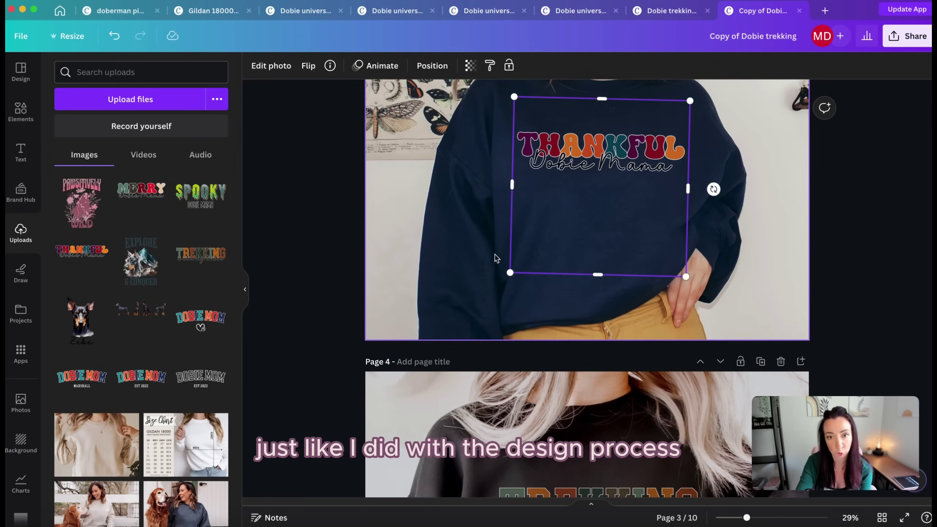
pyautogui.scroll(-3, 567, 317)
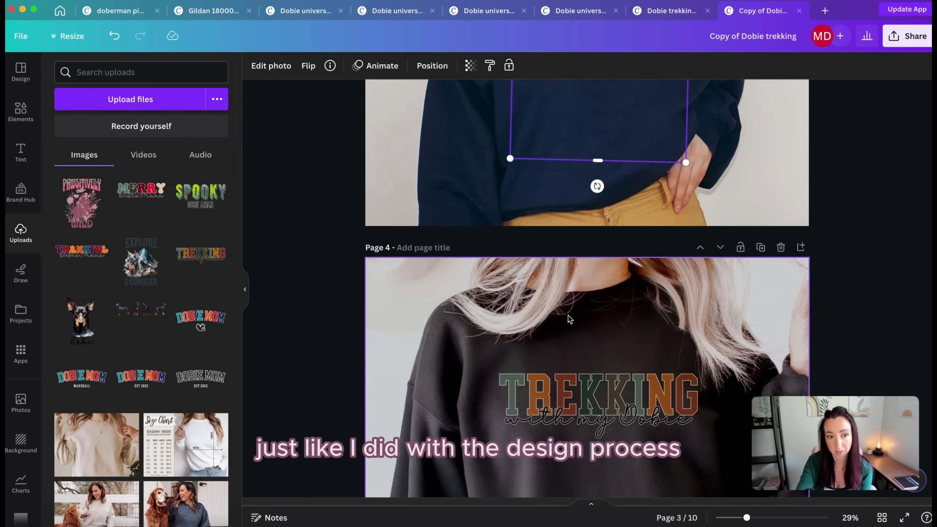
pyautogui.moveTo(81, 250)
pyautogui.mouseDown()
pyautogui.moveTo(346, 275)
pyautogui.moveTo(601, 271)
pyautogui.moveTo(592, 253)
pyautogui.moveTo(647, 264)
pyautogui.mouseUp()
pyautogui.click(549, 259)
pyautogui.moveTo(706, 205); pyautogui.dragTo(700, 211)
pyautogui.moveTo(620, 274); pyautogui.dragTo(622, 264)
# Step: Swap the page 5 grey sweatshirt's graphic for the Thankful Dobie Mama upload, and adjust its size and position between the hair strands
pyautogui.scroll(-5, 620, 267)
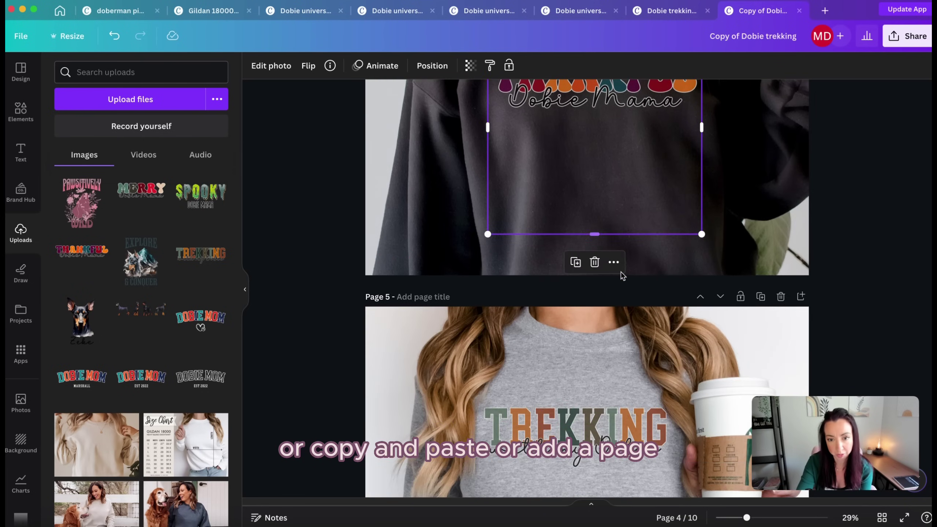
pyautogui.scroll(-2, 620, 272)
pyautogui.moveTo(87, 257); pyautogui.dragTo(560, 348)
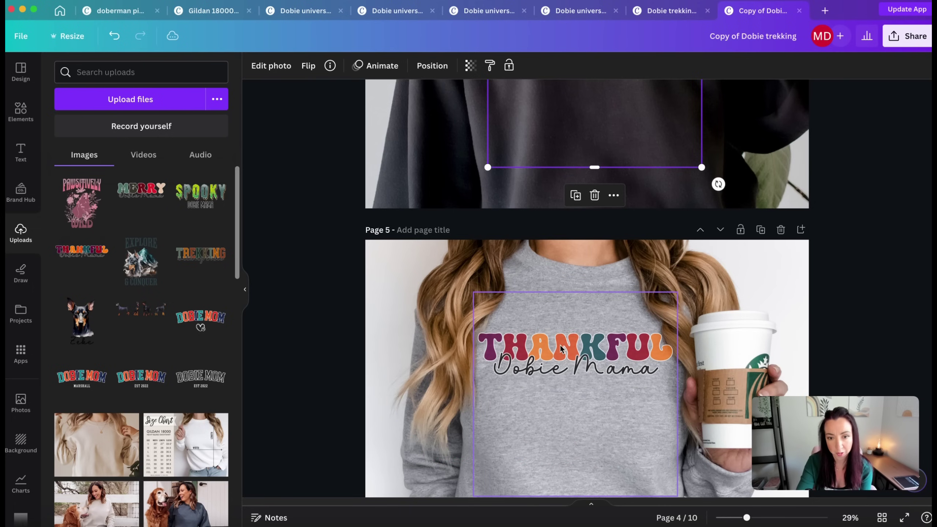
pyautogui.moveTo(676, 286); pyautogui.dragTo(669, 297)
pyautogui.moveTo(577, 365); pyautogui.dragTo(581, 369)
pyautogui.scroll(-5, 580, 373)
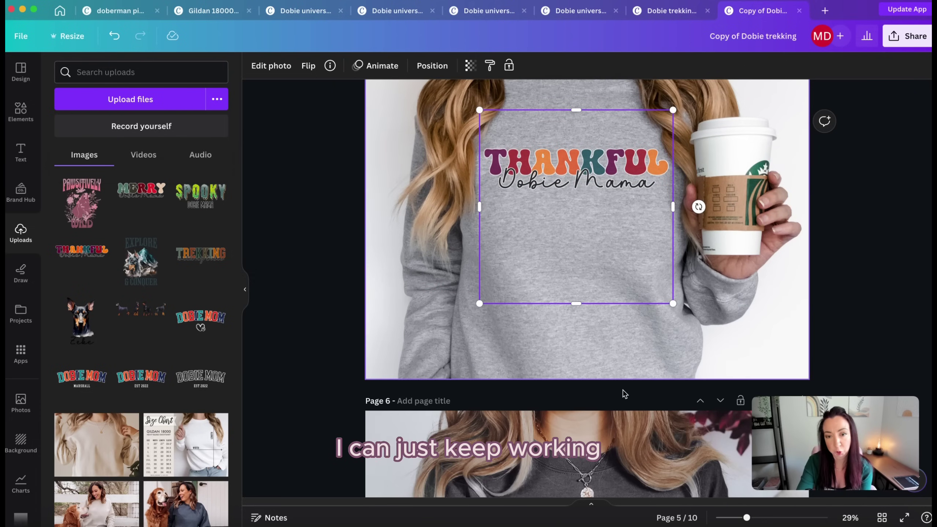
pyautogui.moveTo(673, 306); pyautogui.dragTo(671, 307)
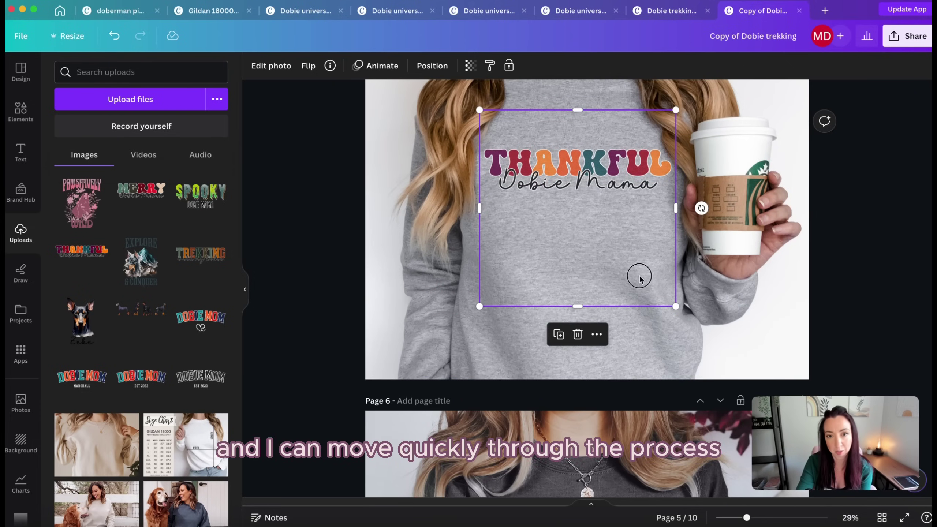
pyautogui.moveTo(640, 274); pyautogui.dragTo(636, 274)
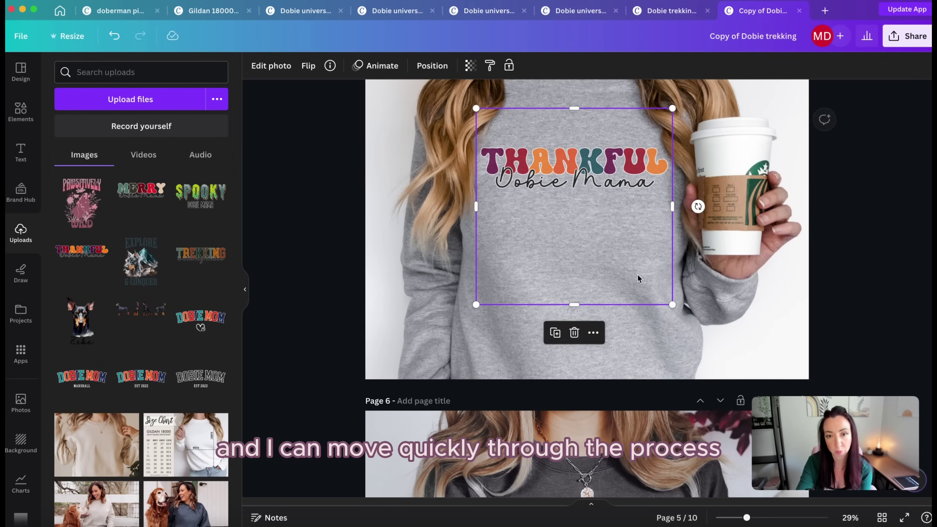
# Step: Replace the Trekking graphic on the page 6 dark grey sweatshirt with Thankful Dobie Mama, scaled down slightly and moved lower on the chest
pyautogui.scroll(-8, 635, 280)
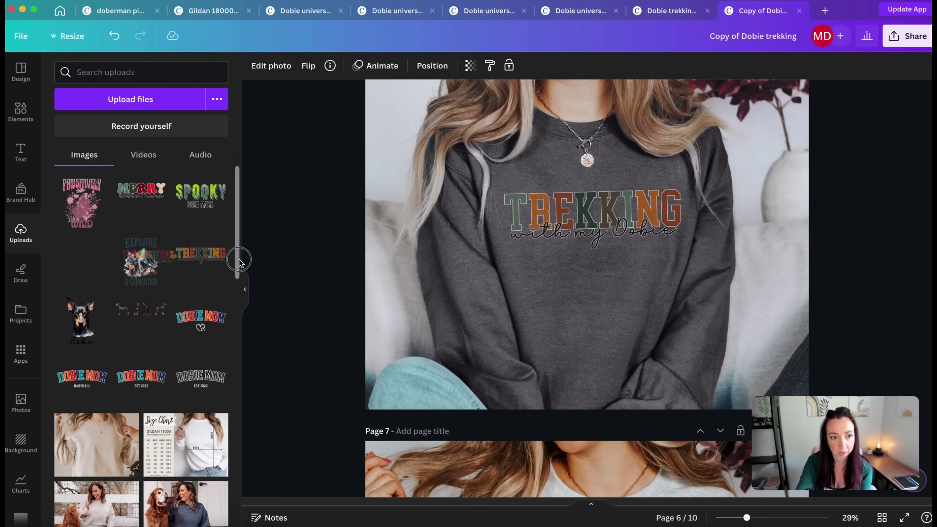
pyautogui.moveTo(239, 262); pyautogui.dragTo(590, 229)
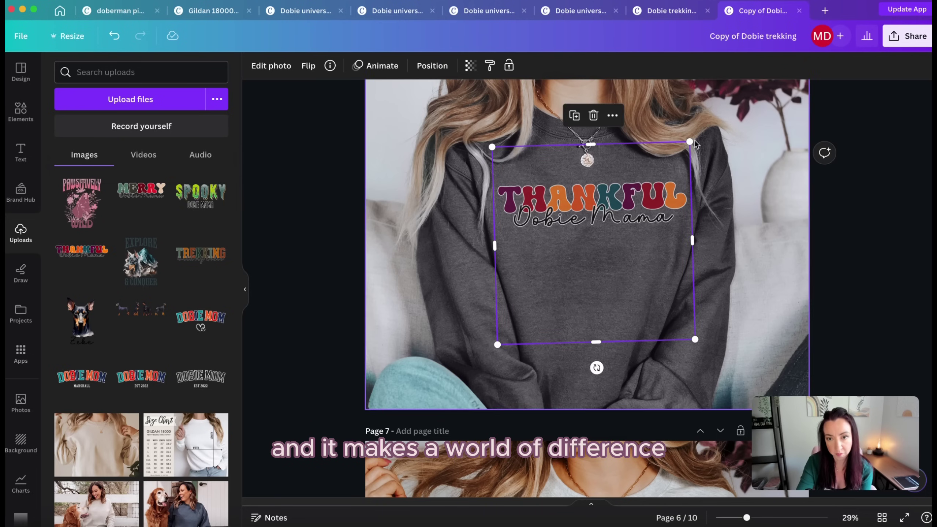
pyautogui.moveTo(687, 144); pyautogui.dragTo(684, 147)
pyautogui.moveTo(622, 199); pyautogui.dragTo(623, 206)
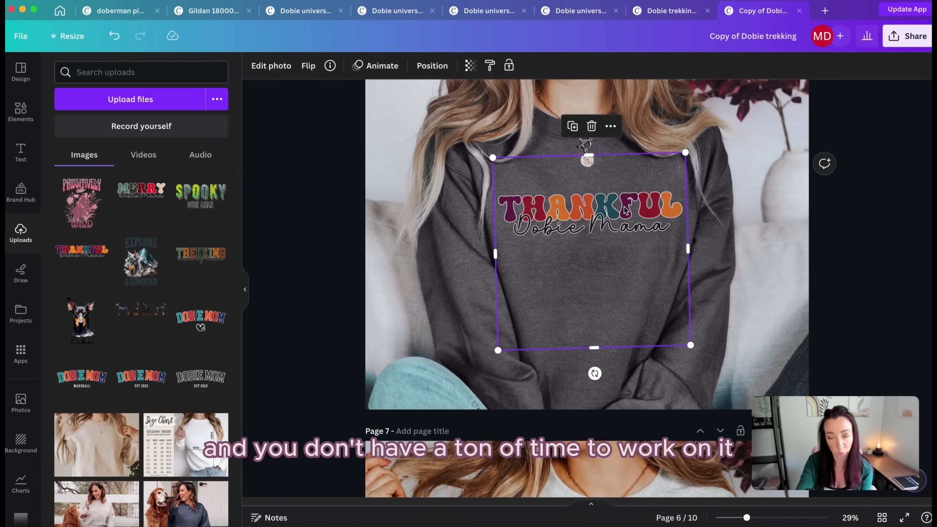
# Step: Put the Thankful Dobie Mama upload in place of the page 7 light grey sweatshirt's graphic, and fine-tune its size and placement
pyautogui.scroll(-1, 614, 213)
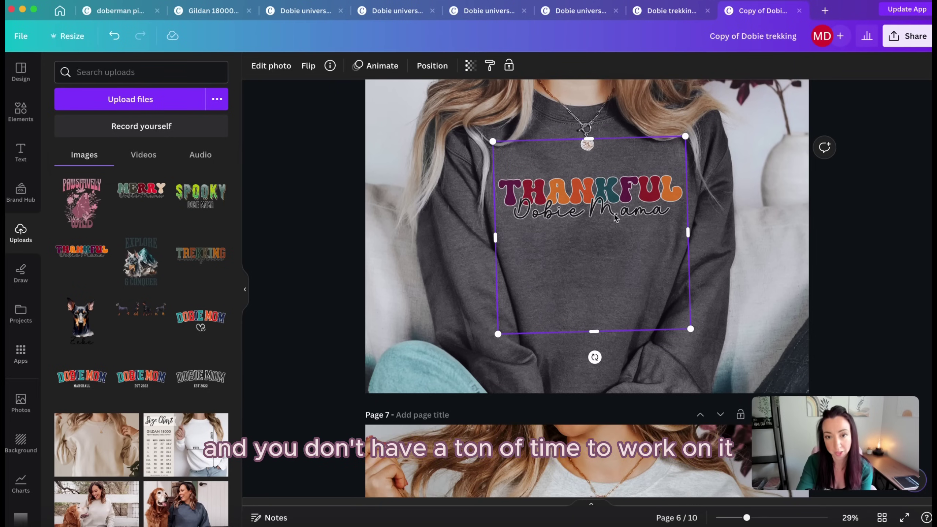
pyautogui.scroll(-1, 623, 221)
pyautogui.scroll(-10, 620, 221)
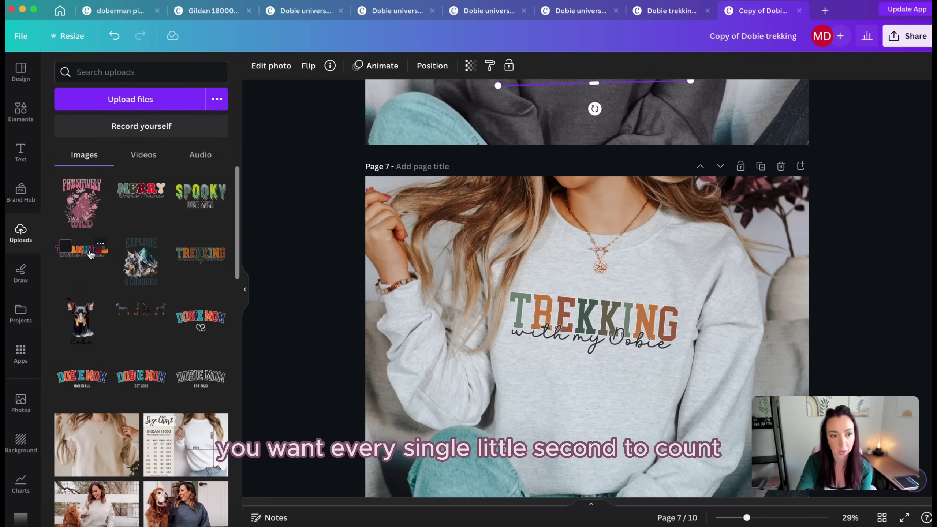
pyautogui.moveTo(90, 255); pyautogui.dragTo(570, 307)
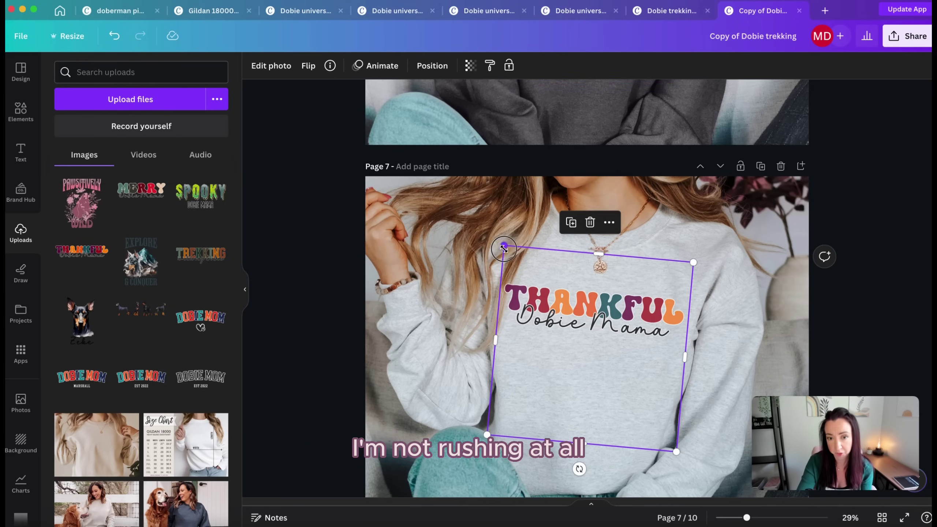
pyautogui.moveTo(504, 248); pyautogui.dragTo(508, 251)
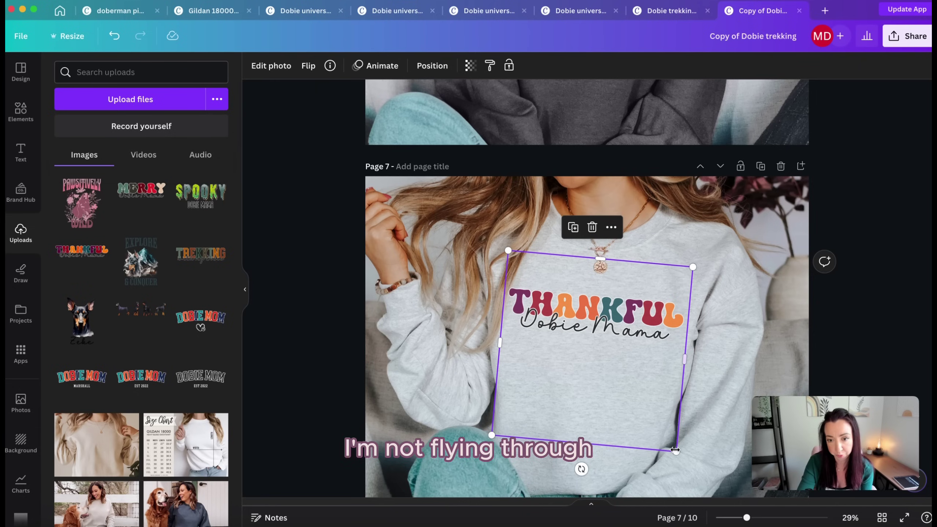
pyautogui.moveTo(675, 449); pyautogui.dragTo(681, 458)
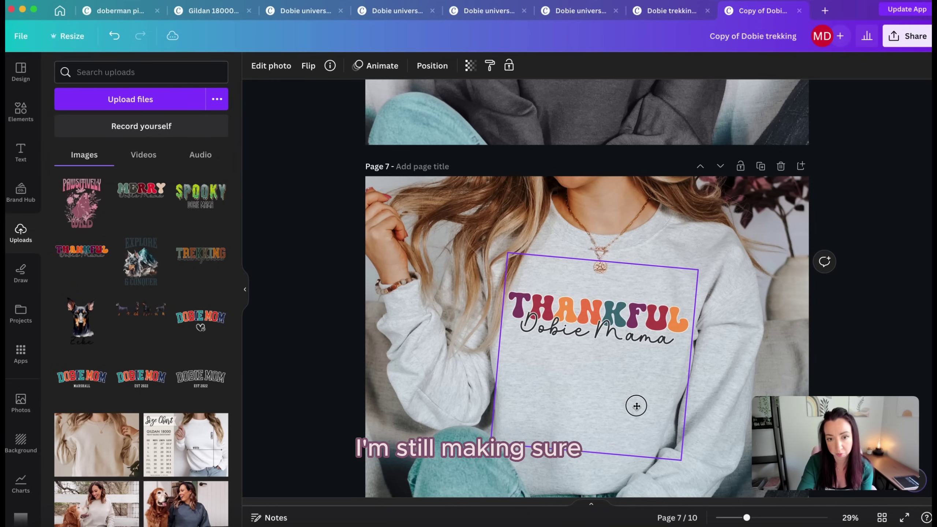
pyautogui.moveTo(636, 406); pyautogui.dragTo(634, 406)
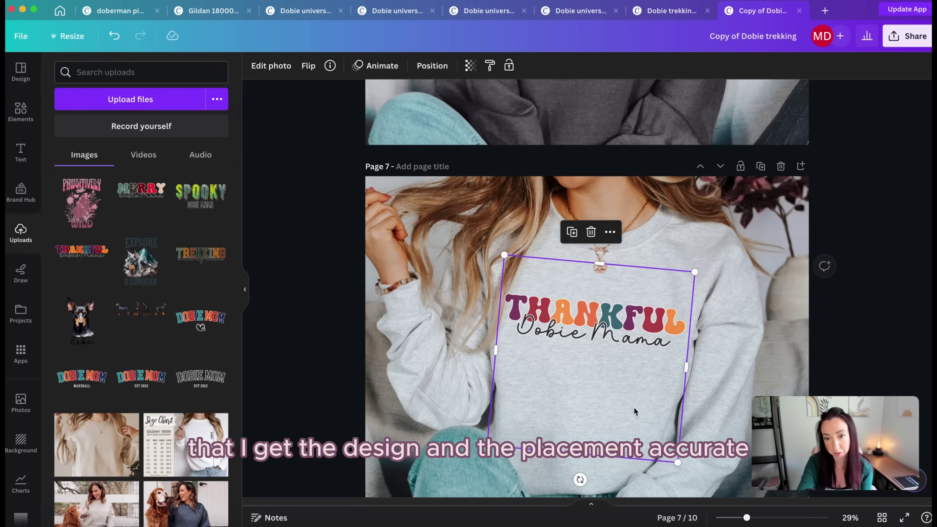
# Step: Replace the Trekking graphic on the page 8 white sweatshirt with Thankful Dobie Mama and position it centred below the necklace
pyautogui.scroll(-5, 633, 407)
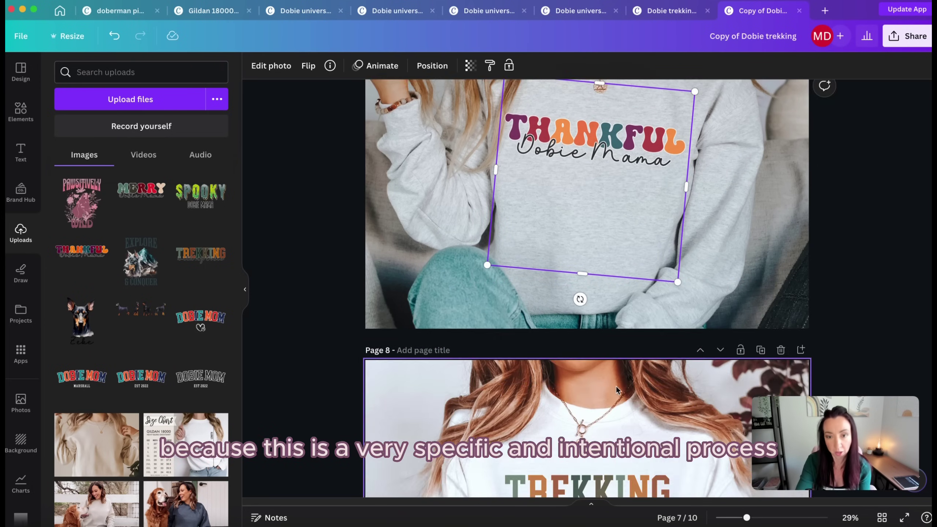
pyautogui.scroll(-4, 618, 356)
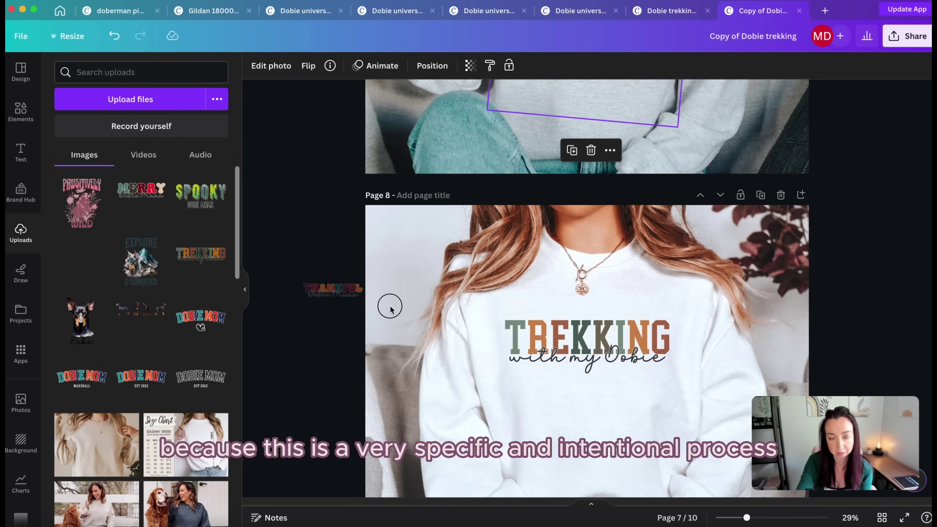
pyautogui.moveTo(390, 309); pyautogui.dragTo(554, 345)
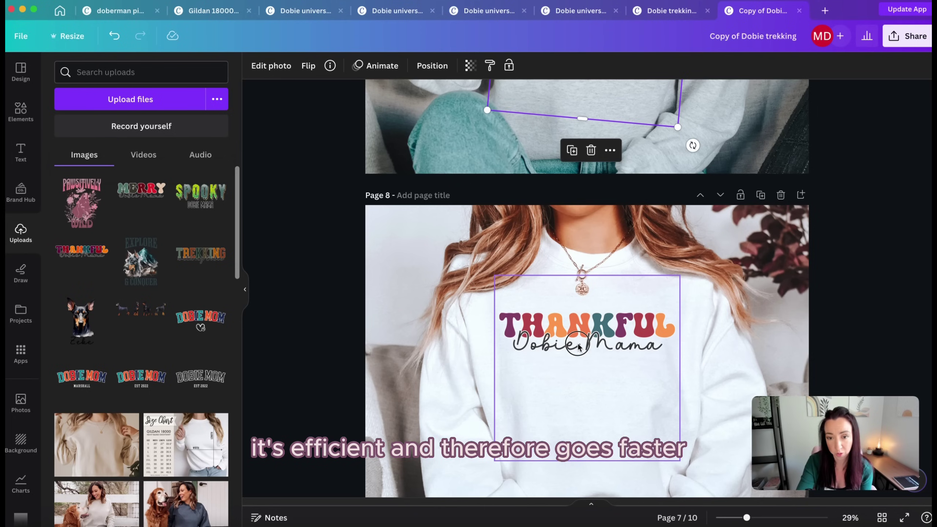
pyautogui.click(555, 349)
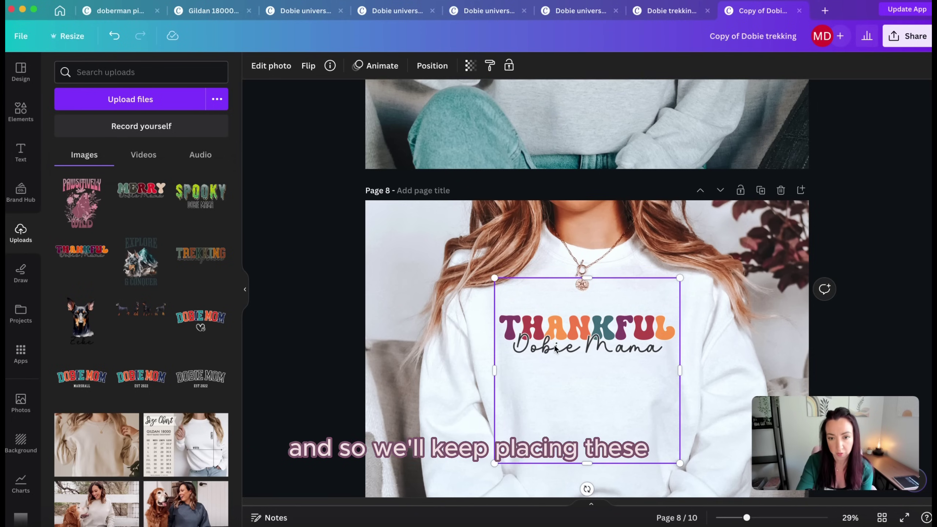
pyautogui.scroll(-3, 557, 354)
pyautogui.click(618, 299)
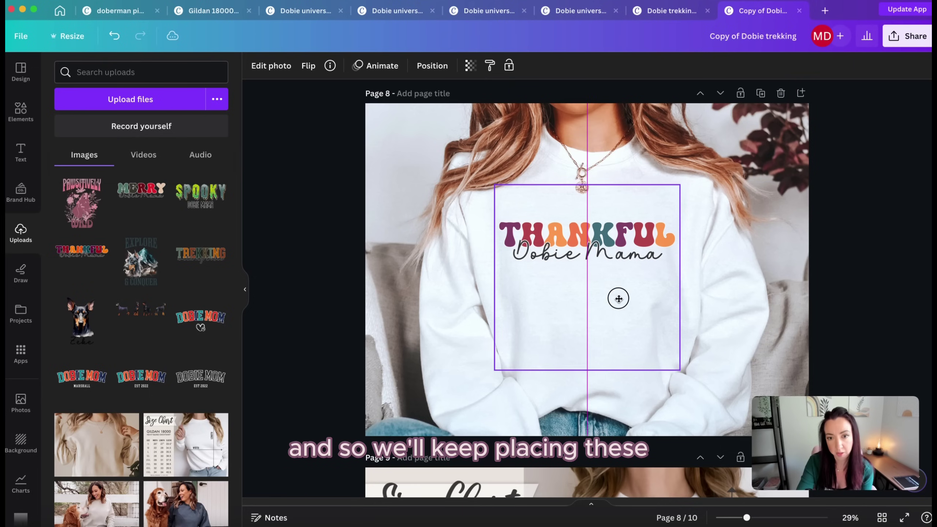
# Step: Rename the copied design as "Dobie thankful"
pyautogui.scroll(2, 682, 166)
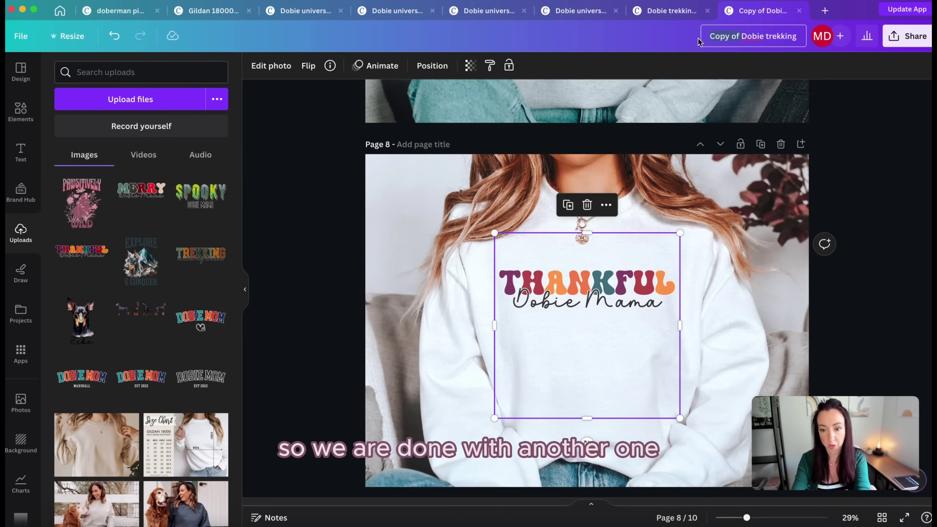
pyautogui.doubleClick(782, 35)
pyautogui.write('thankful')
# Step: Download all 10 pages as PNG and save Dobie thankful.zip in the Downloads folder
pyautogui.click(907, 35)
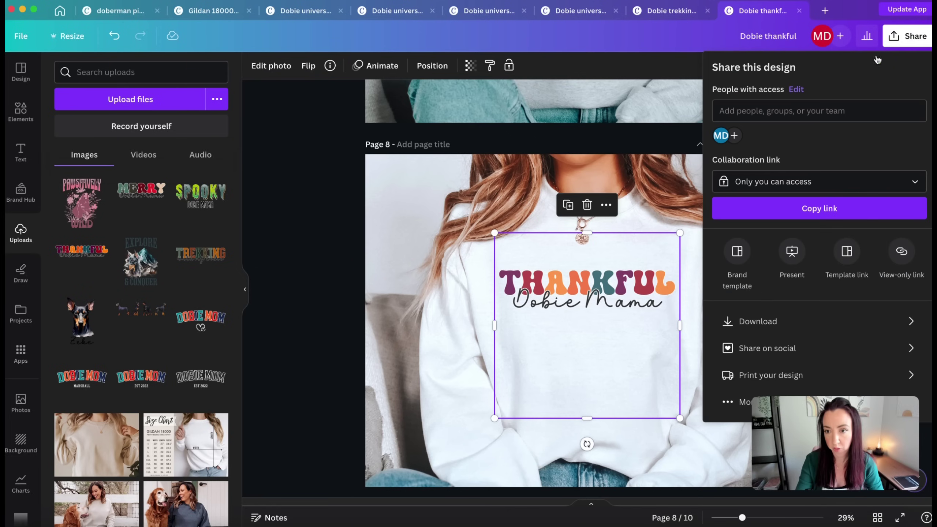
pyautogui.click(749, 318)
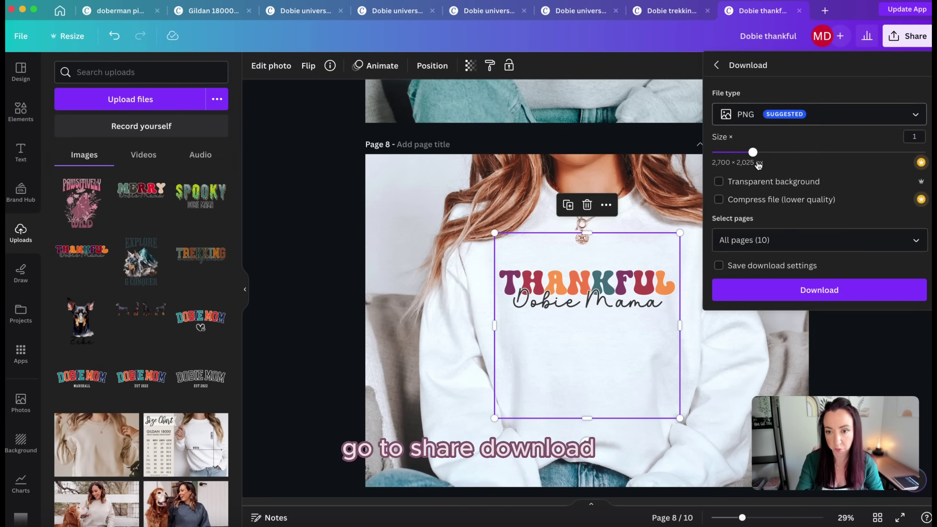
pyautogui.click(771, 293)
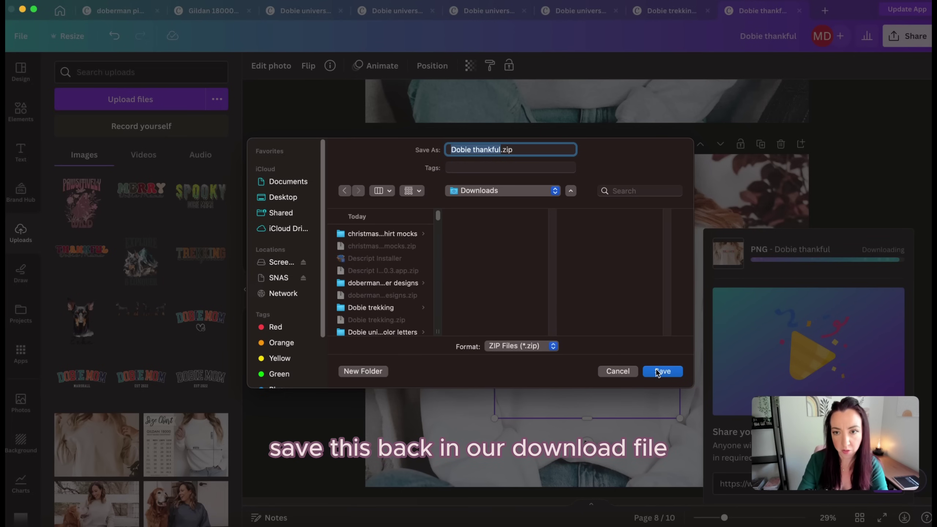
pyautogui.click(657, 372)
# Step: Start another download of all 10 pages with MP4 Video as the file type
pyautogui.click(907, 36)
pyautogui.click(769, 322)
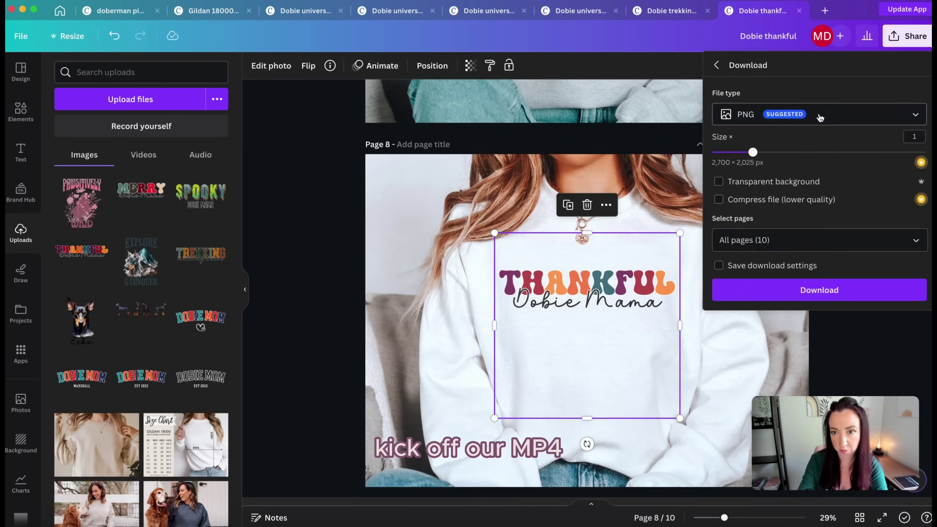
pyautogui.click(820, 117)
pyautogui.click(764, 311)
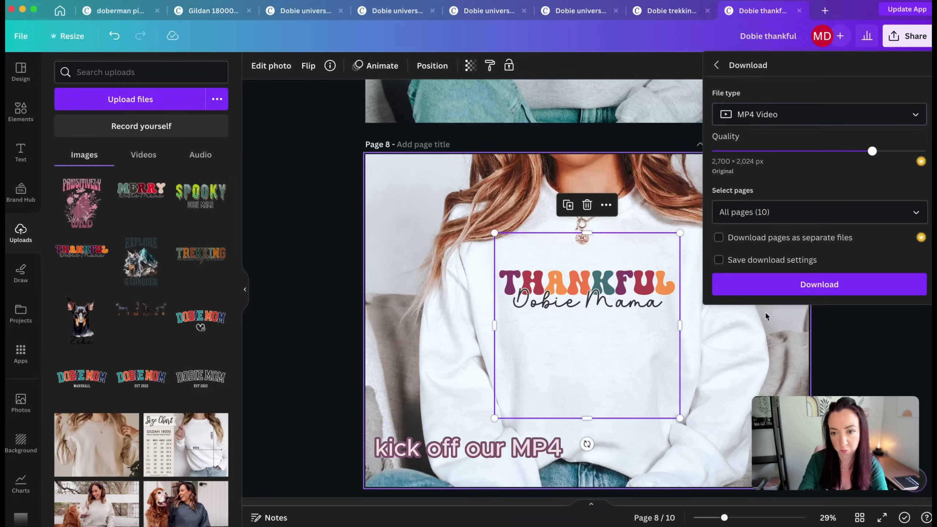
pyautogui.click(830, 287)
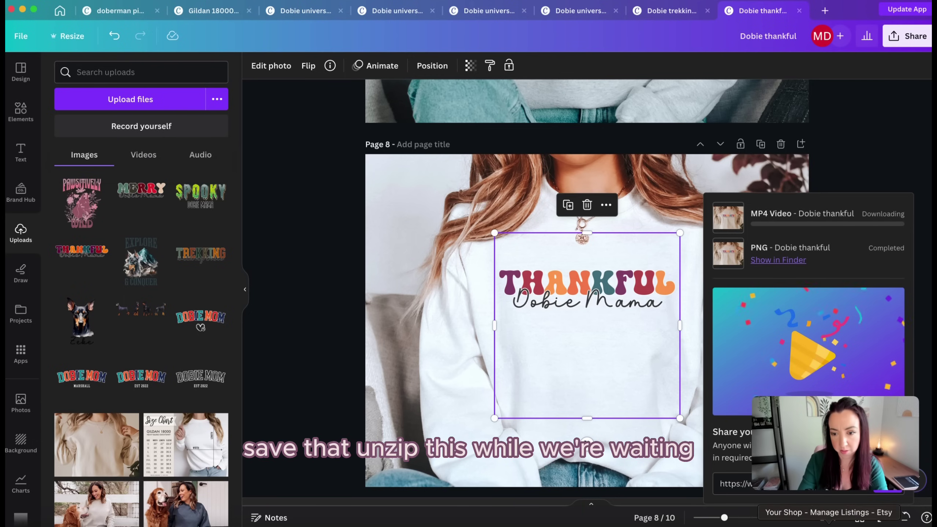
# Step: Unzip Dobie thankful.zip and save Dobie thankful.mp4 inside the extracted Dobie thankful folder
pyautogui.click(763, 520)
pyautogui.click(763, 502)
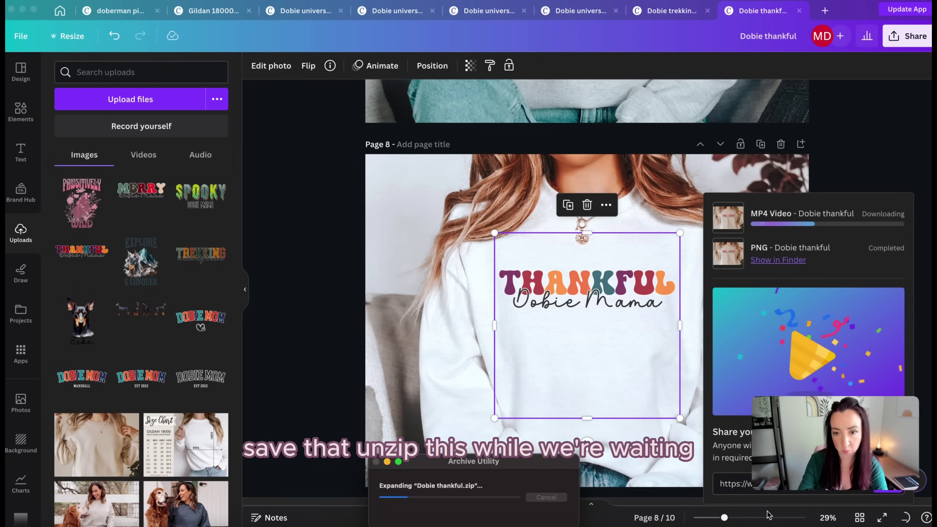
pyautogui.click(381, 307)
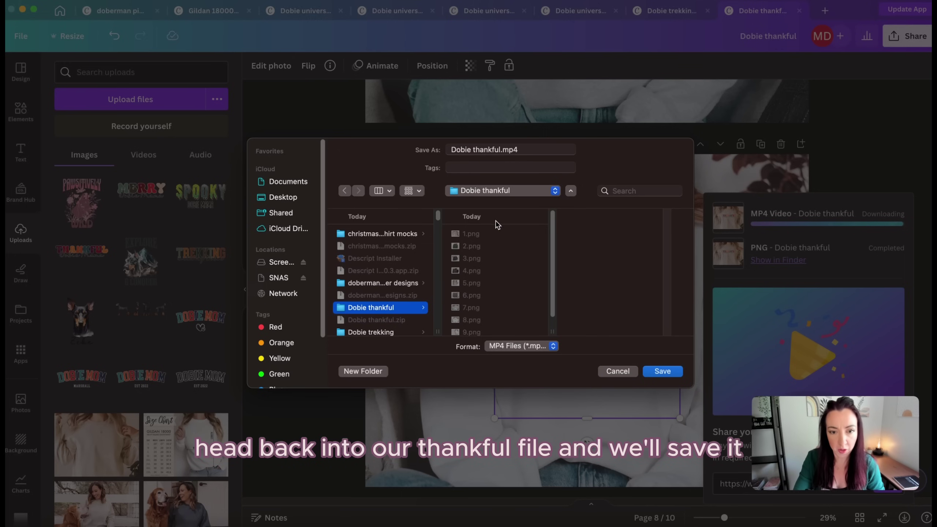
pyautogui.click(662, 371)
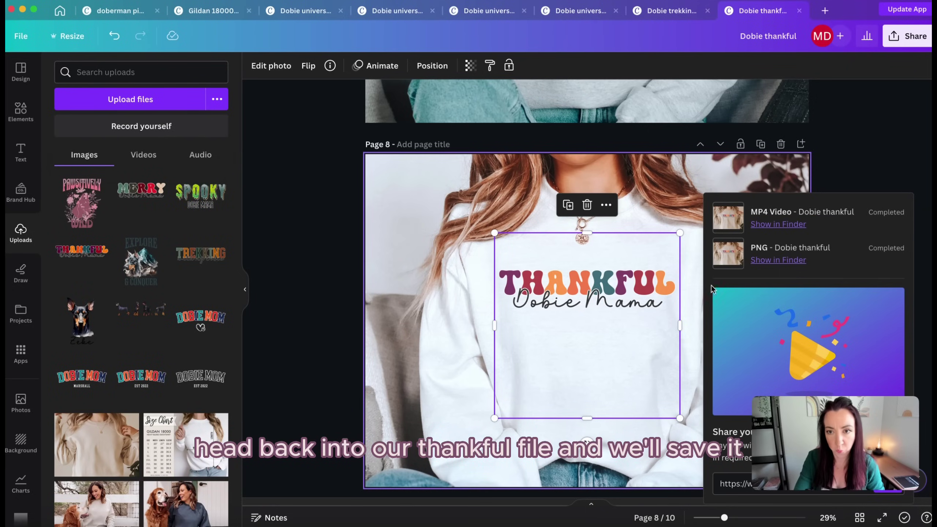
# Step: Make a copy of the Dobie thankful design for the next mockup set
pyautogui.click(22, 37)
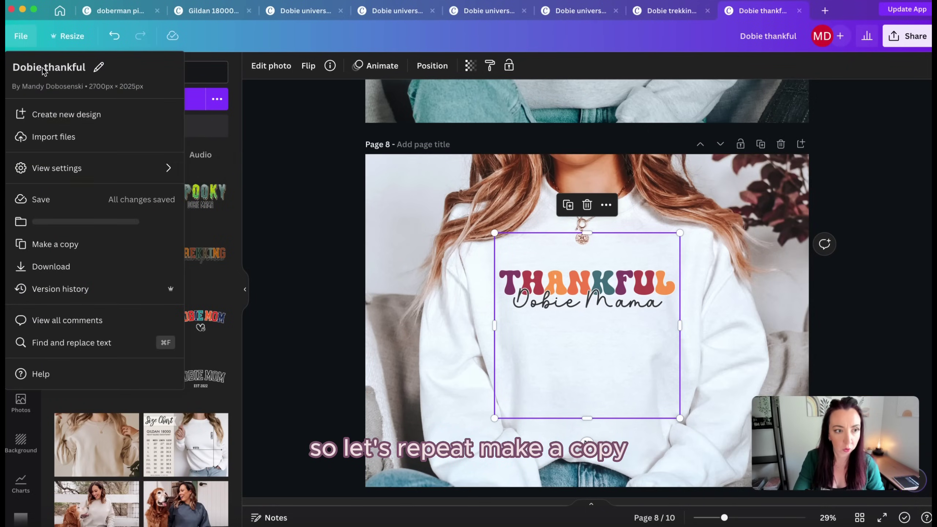
pyautogui.click(64, 243)
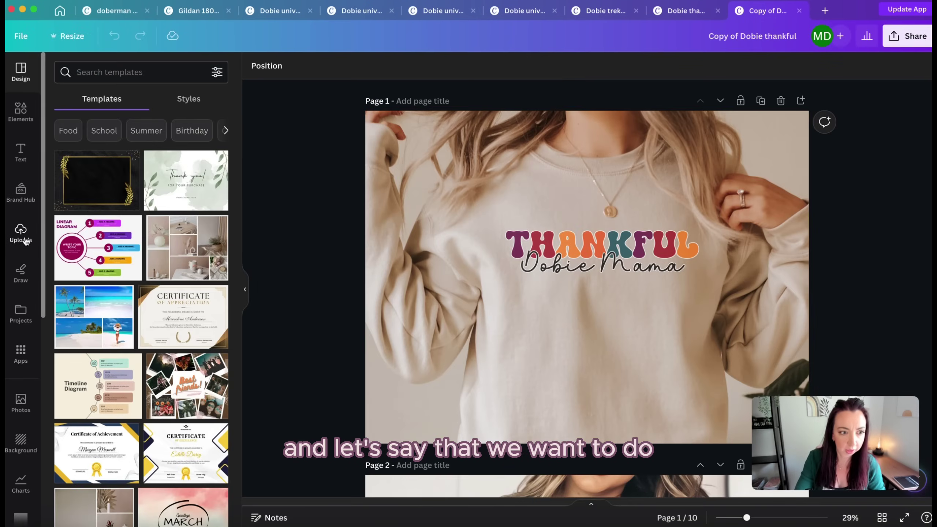
# Step: Replace the Thankful graphic on the page 1 beige sweatshirt with the Merry Dobie Mama upload
pyautogui.click(21, 234)
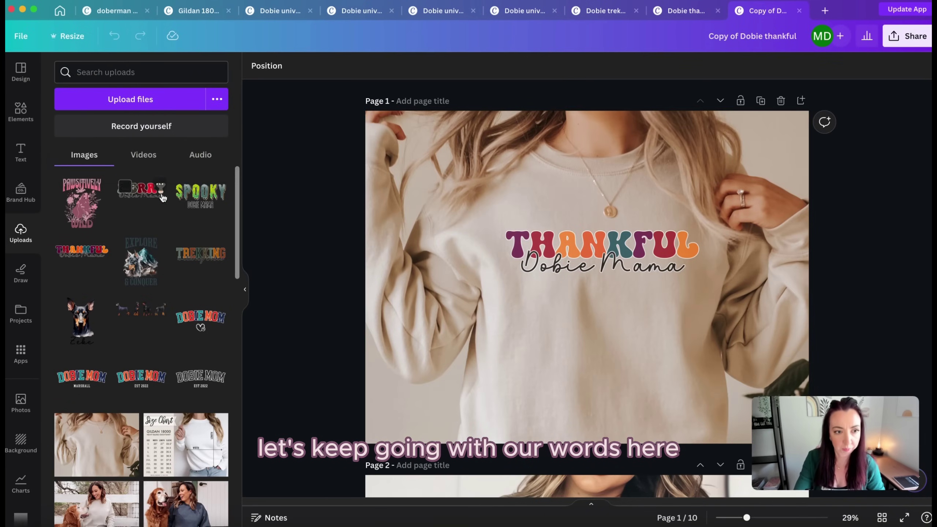
pyautogui.click(145, 197)
pyautogui.moveTo(398, 220); pyautogui.dragTo(602, 226)
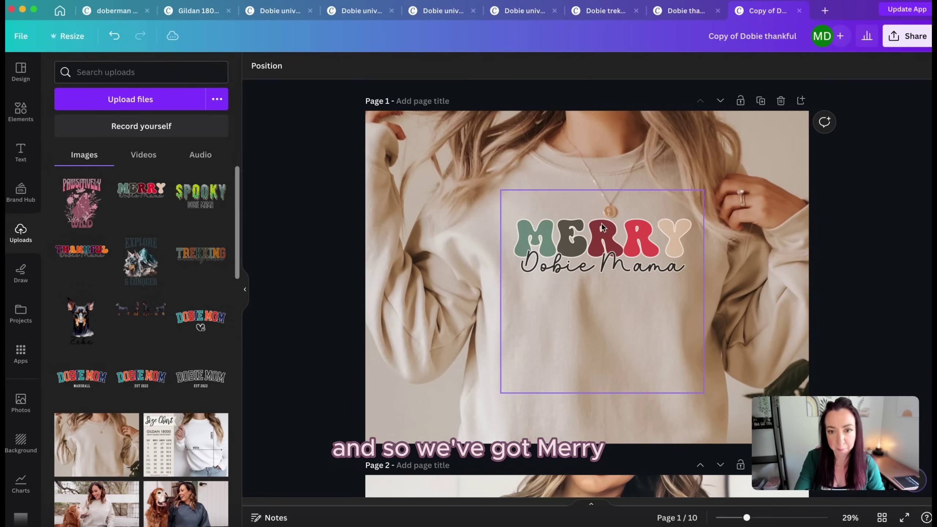
# Step: Shrink the Merry Dobie Mama graphic slightly on the page 1 sweatshirt and nudge it to centre it on the chest
pyautogui.moveTo(704, 189); pyautogui.dragTo(692, 204)
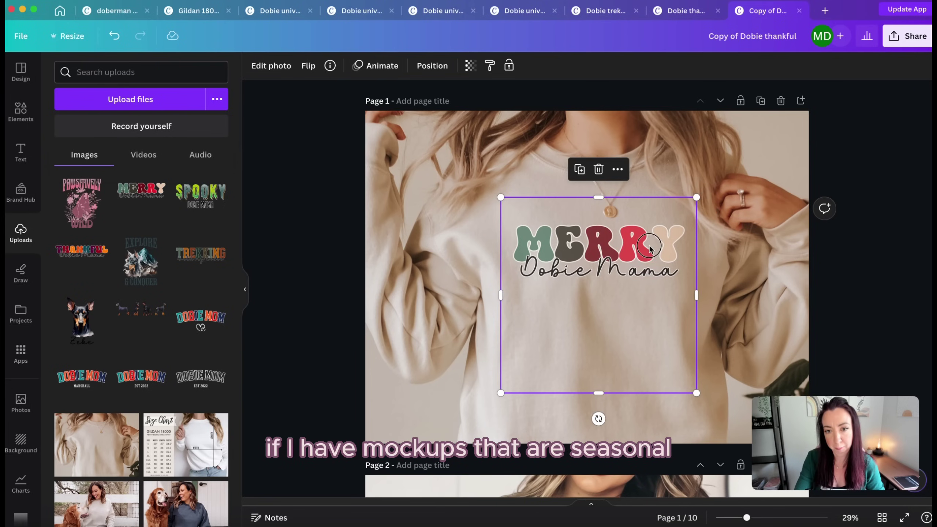
pyautogui.moveTo(649, 248); pyautogui.dragTo(649, 250)
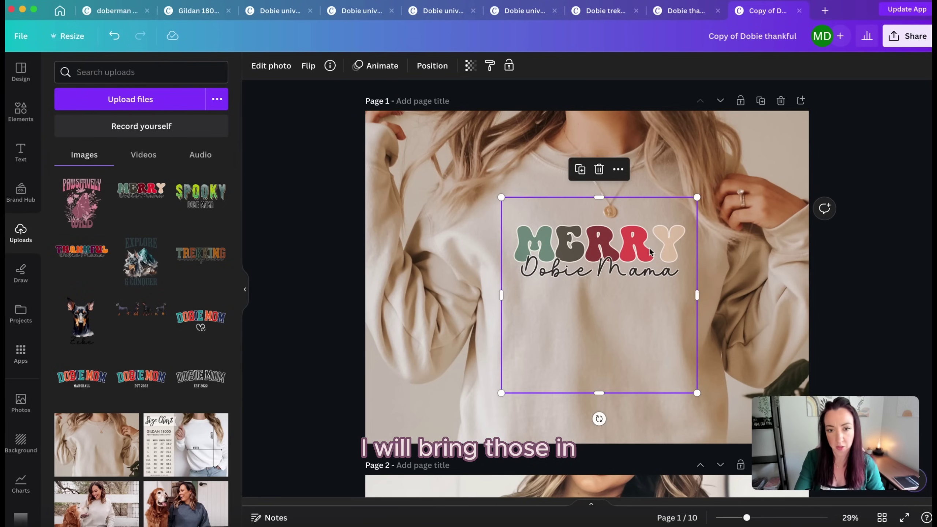
# Step: In the Gildan 18000 TEMPLATE design, find the holiday mockups and copy the ash sweatshirt photo on page 15
pyautogui.click(199, 13)
pyautogui.scroll(-10, 497, 226)
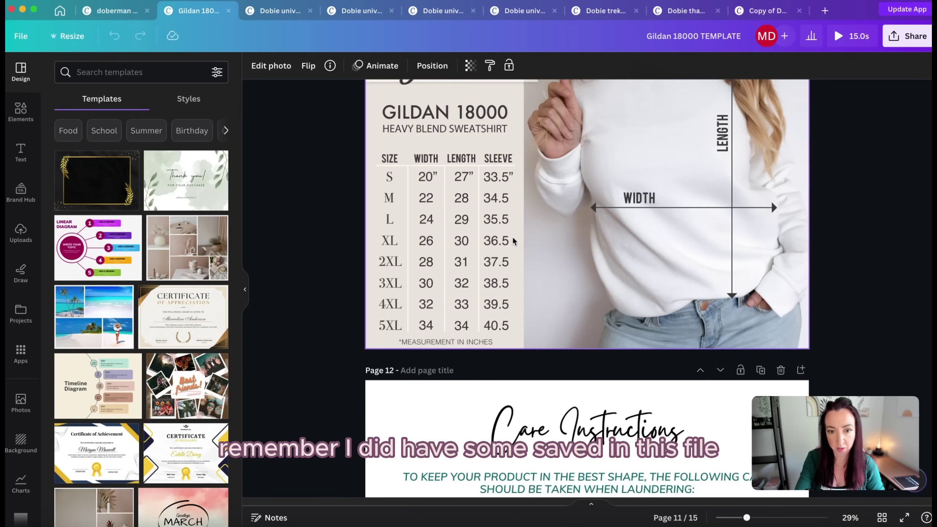
pyautogui.scroll(8, 512, 223)
pyautogui.scroll(10, 537, 206)
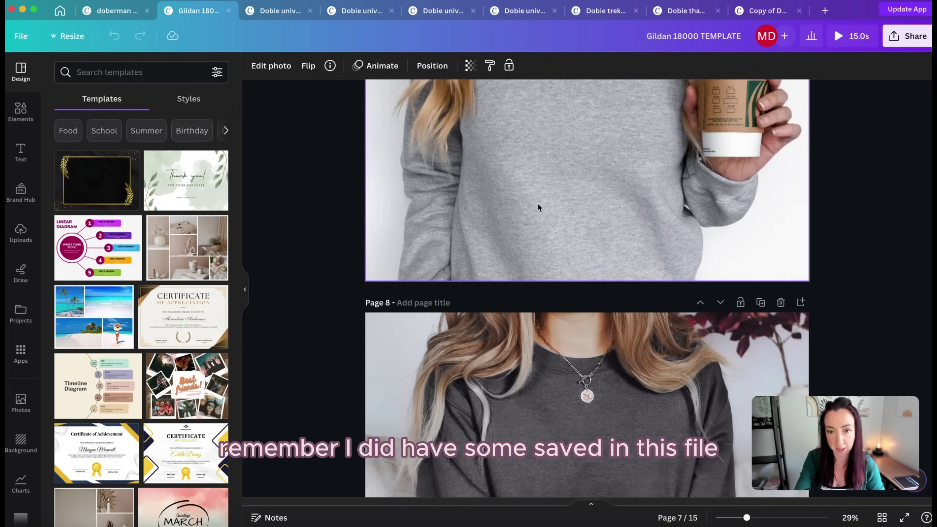
pyautogui.scroll(-20, 537, 201)
pyautogui.scroll(-5, 537, 199)
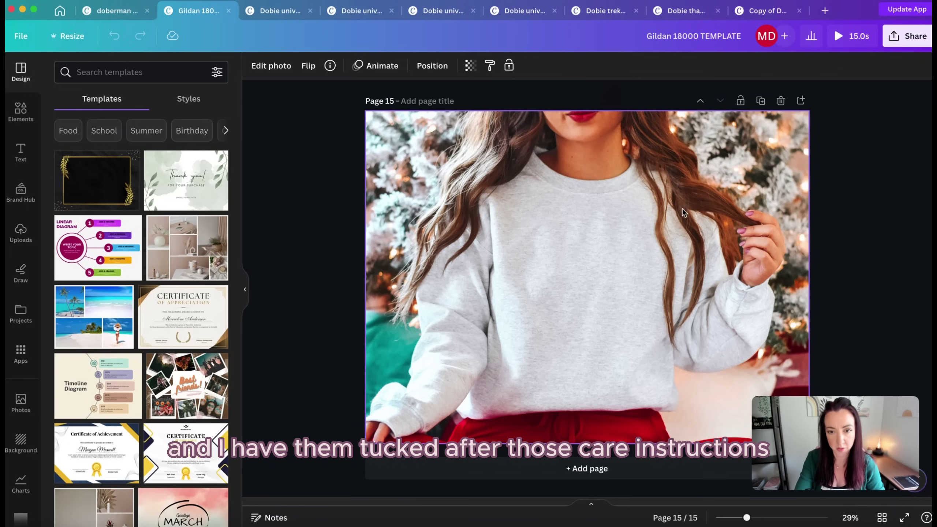
pyautogui.scroll(2, 633, 127)
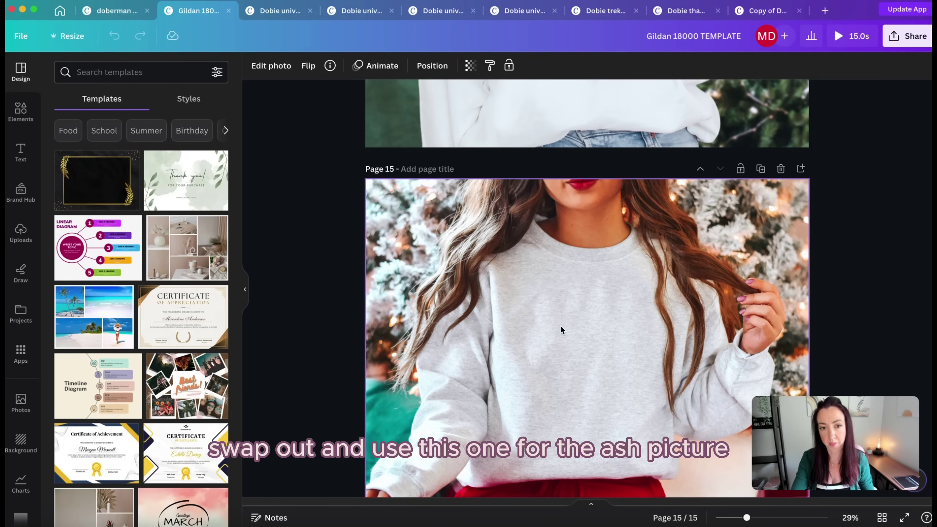
pyautogui.click(556, 300)
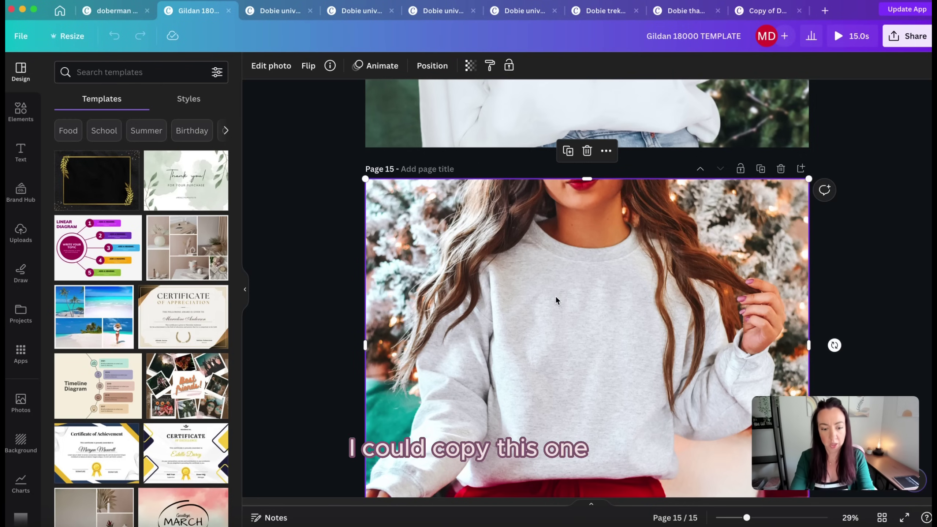
# Step: On page 7 of Copy of Dobie thankful, replace the ash background photo with the copied Christmas one and place it behind the graphic
pyautogui.click(770, 15)
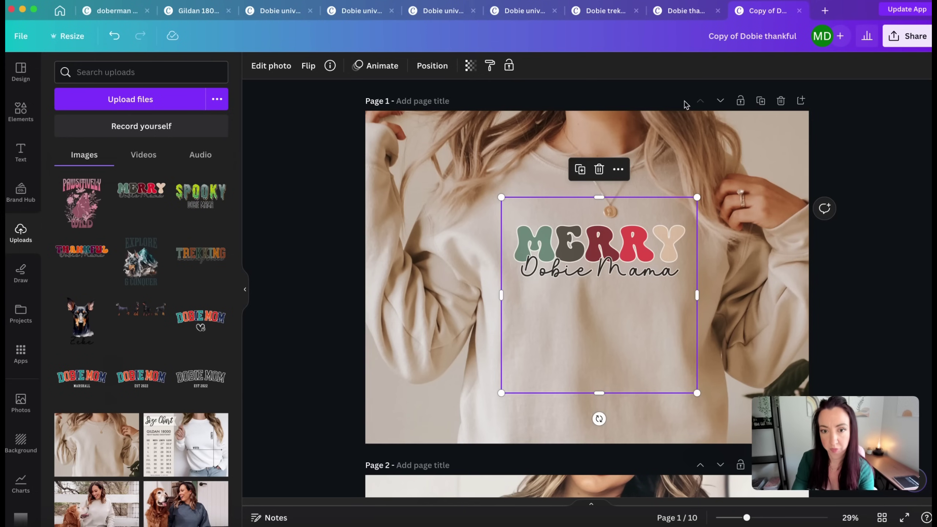
pyautogui.scroll(-10, 701, 227)
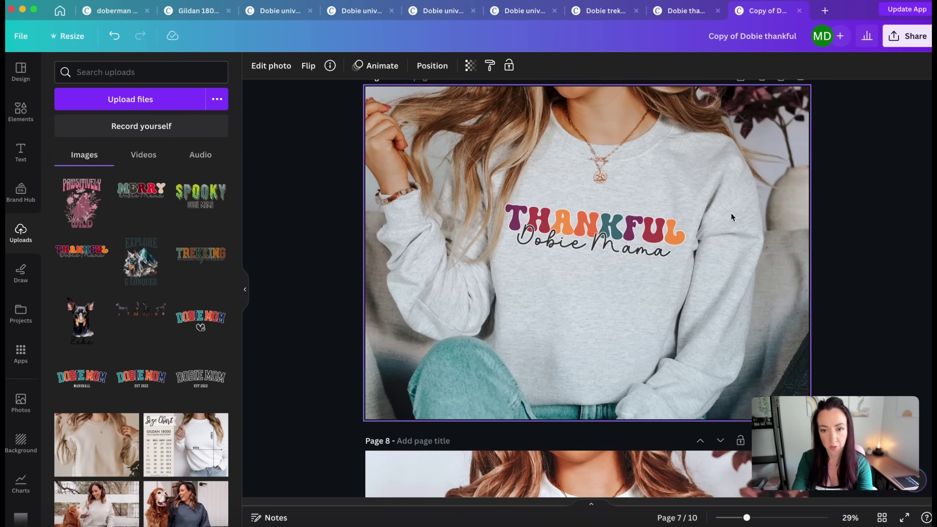
pyautogui.click(733, 180)
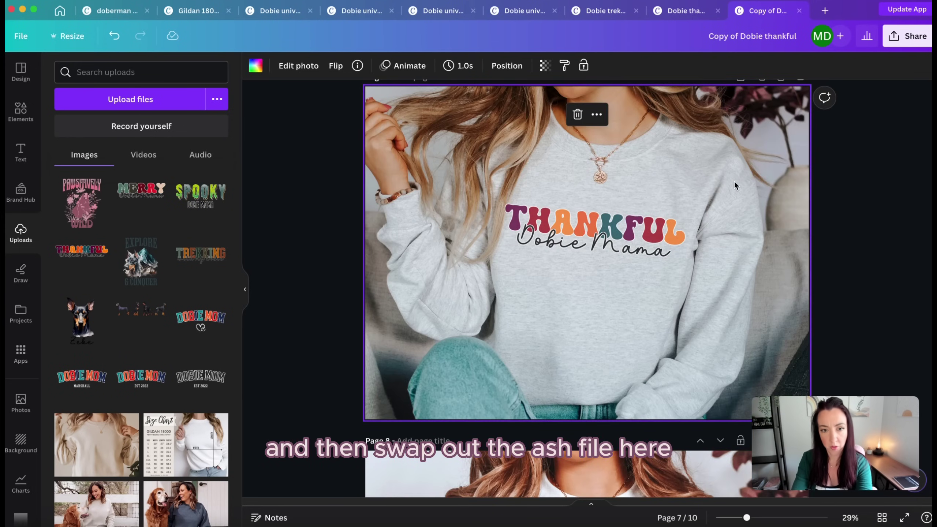
pyautogui.press('Delete')
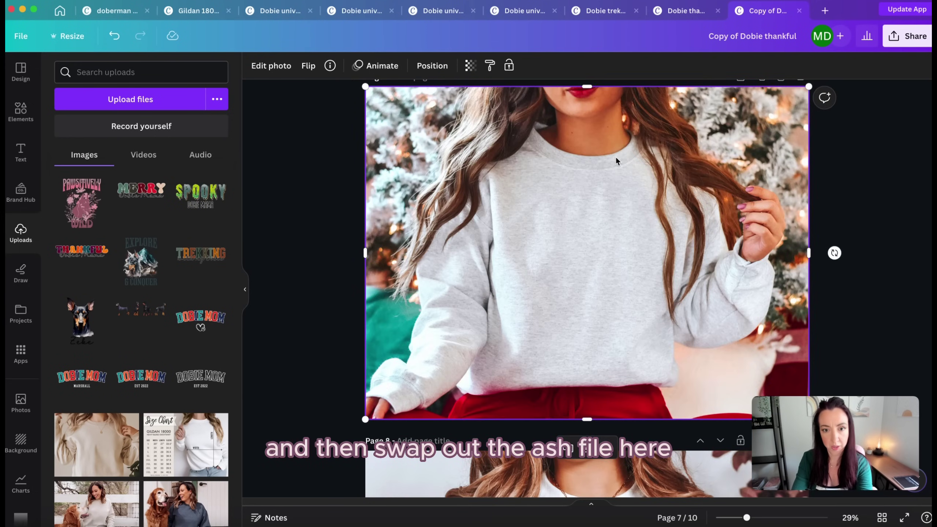
pyautogui.rightClick(551, 153)
pyautogui.click(591, 421)
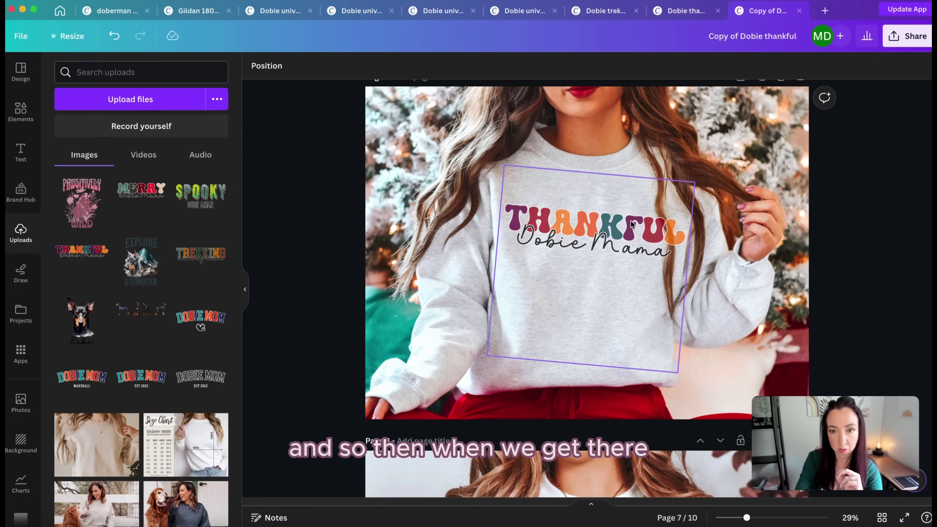
# Step: Replace the Thankful graphic on the page 2 green sweatshirt with Merry Dobie Mama, shrinking it slightly and centring it on the chest
pyautogui.scroll(20, 630, 220)
pyautogui.scroll(-5, 666, 231)
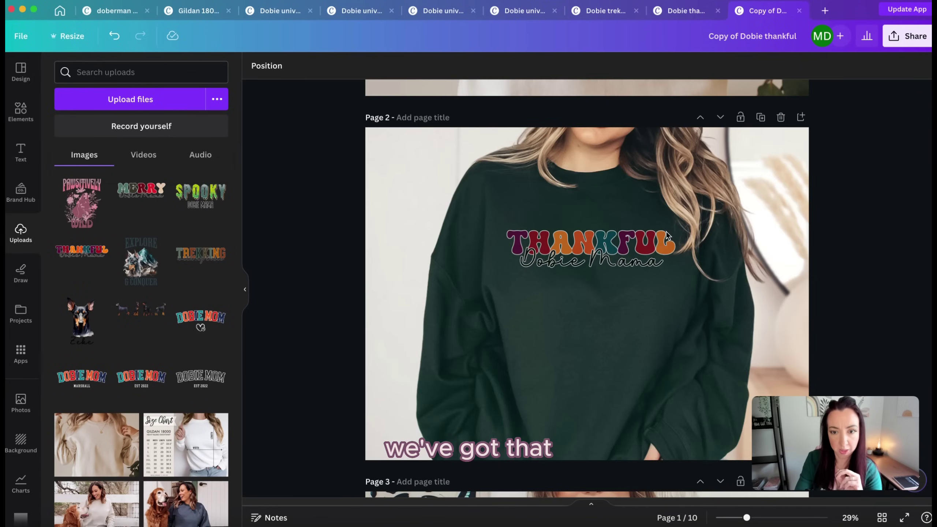
pyautogui.moveTo(139, 202); pyautogui.dragTo(612, 269)
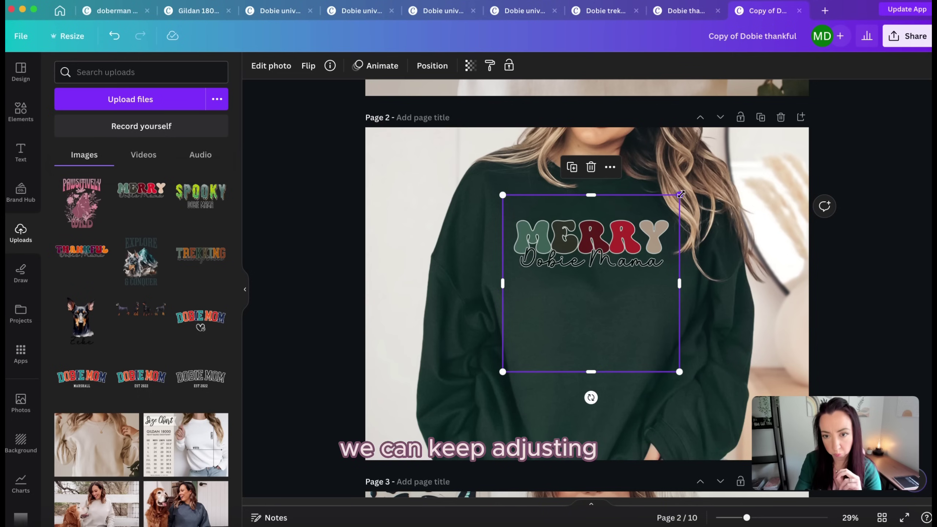
pyautogui.moveTo(680, 194); pyautogui.dragTo(673, 203)
pyautogui.moveTo(627, 252); pyautogui.dragTo(632, 253)
# Step: Replace the Thankful graphics on the page 3 navy and page 4 black sweatshirts with Merry Dobie Mama, slightly enlarging the page 4 one
pyautogui.scroll(-10, 629, 249)
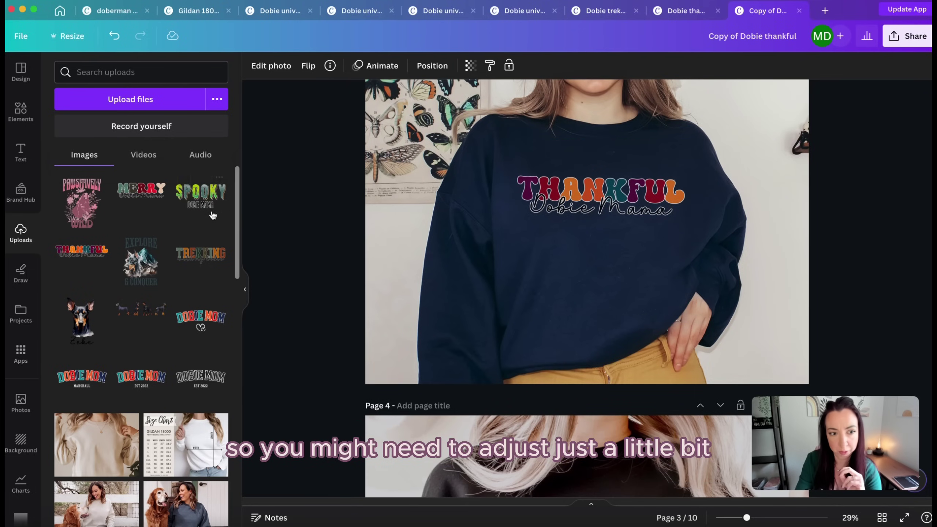
pyautogui.moveTo(177, 201); pyautogui.dragTo(590, 201)
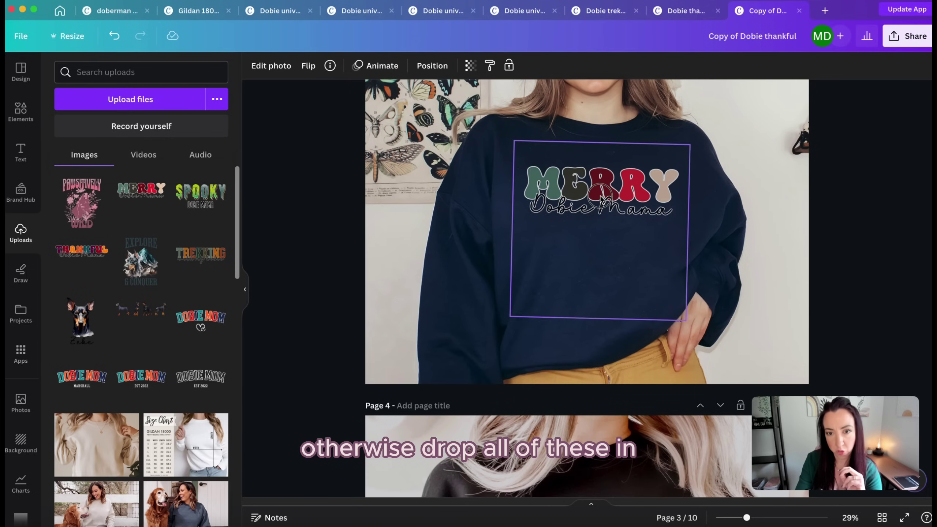
pyautogui.scroll(-5, 564, 214)
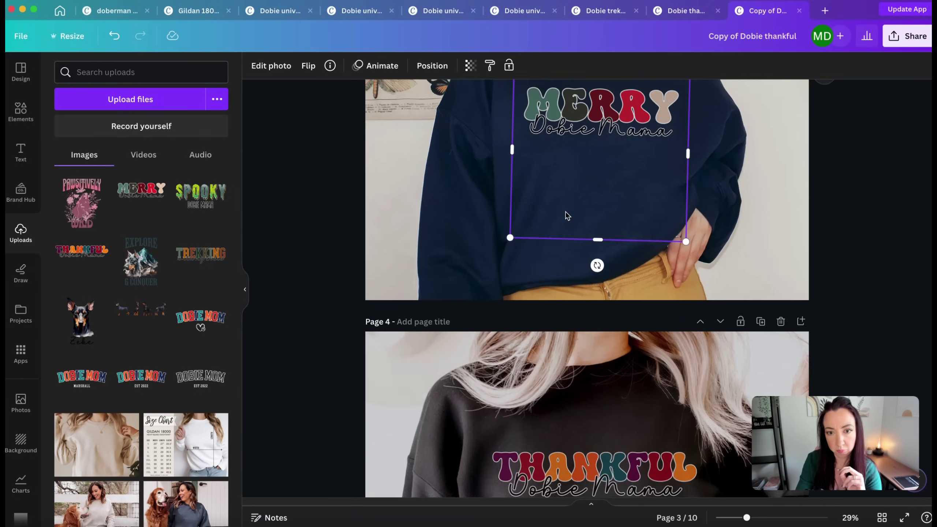
pyautogui.scroll(-3, 565, 212)
pyautogui.moveTo(183, 195); pyautogui.dragTo(590, 277)
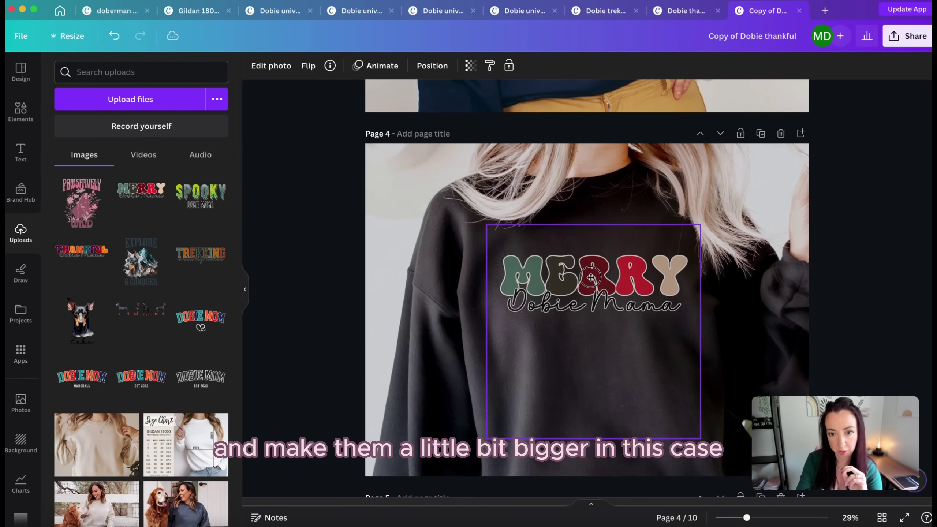
pyautogui.click(590, 278)
# Step: Replace the Thankful graphics on the page 5 grey and page 6 dark grey sweatshirts with the Merry Dobie Mama upload
pyautogui.scroll(-2, 591, 273)
pyautogui.scroll(-8, 591, 271)
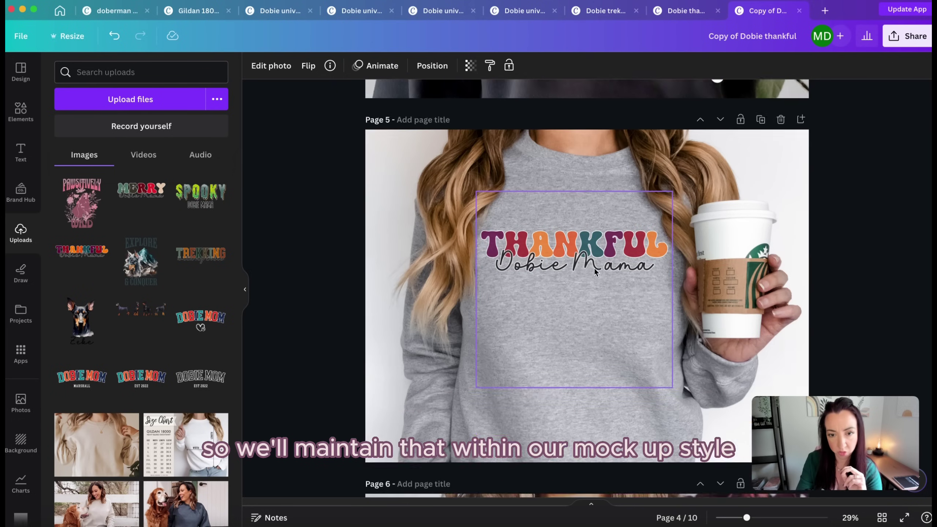
pyautogui.moveTo(162, 197); pyautogui.dragTo(592, 206)
pyautogui.scroll(-10, 591, 206)
pyautogui.scroll(4, 374, 179)
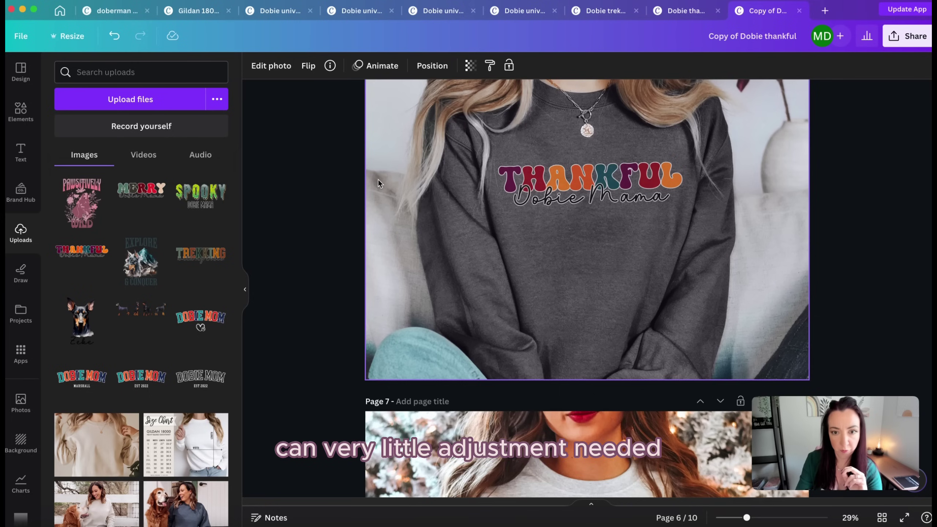
pyautogui.moveTo(186, 201); pyautogui.dragTo(584, 201)
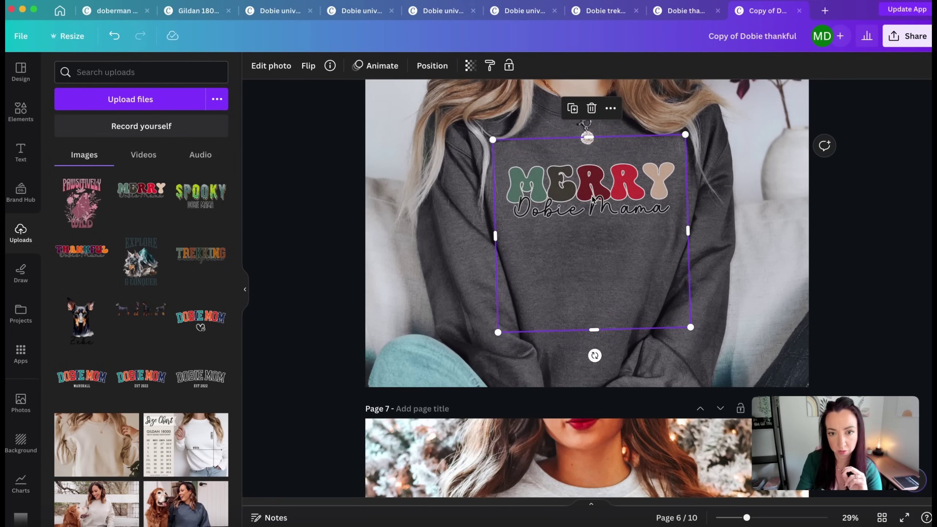
# Step: Replace the Thankful graphic on page 7 with Merry Dobie Mama, shrink it, lower it on the chest and set its tilt to about 4°
pyautogui.scroll(-4, 594, 196)
pyautogui.scroll(-3, 594, 196)
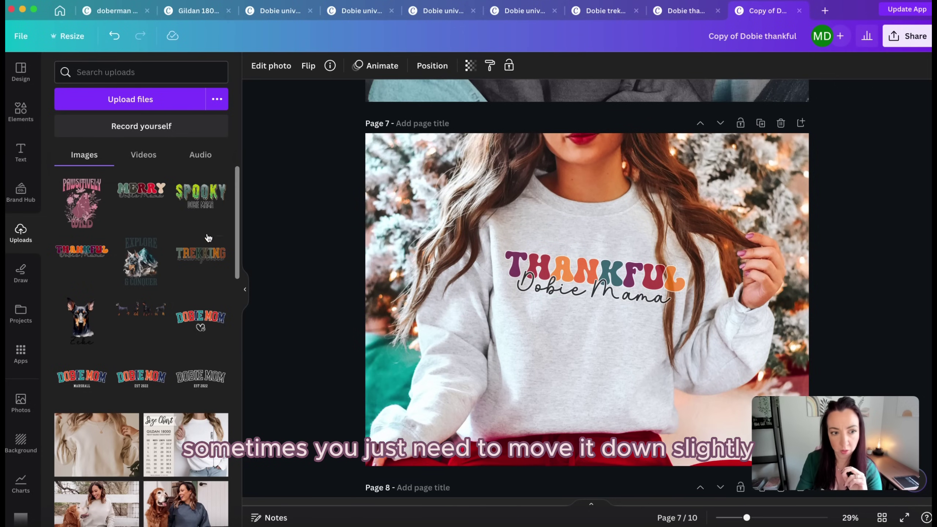
pyautogui.moveTo(410, 262); pyautogui.dragTo(589, 266)
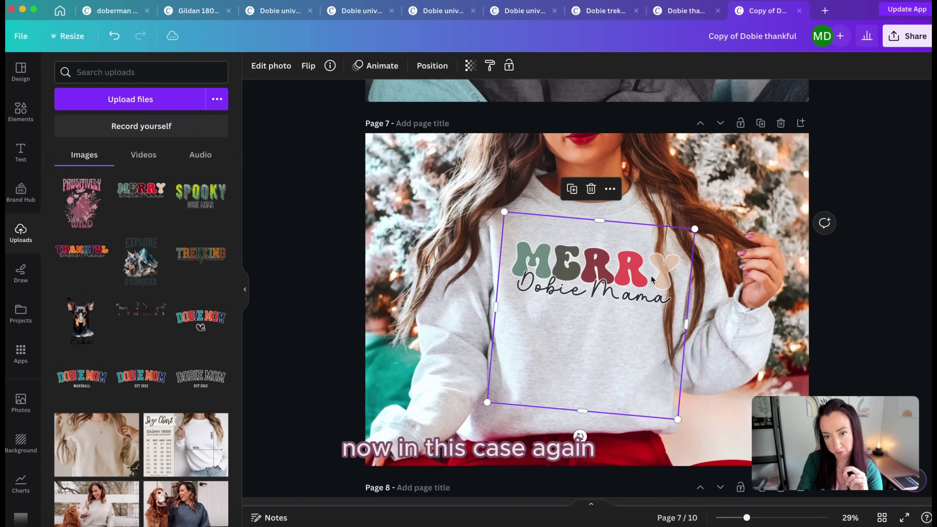
pyautogui.click(590, 273)
pyautogui.click(597, 270)
pyautogui.moveTo(597, 272); pyautogui.dragTo(593, 278)
pyautogui.moveTo(689, 237); pyautogui.dragTo(678, 246)
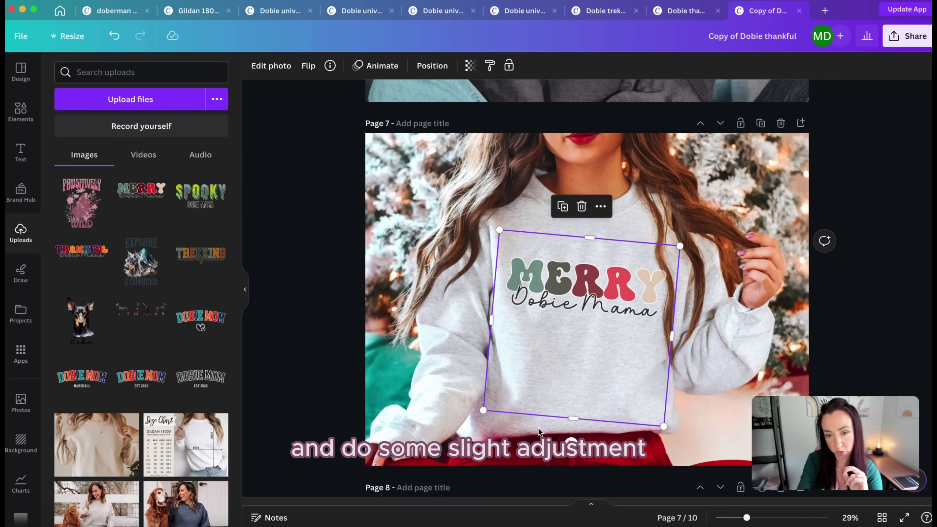
pyautogui.moveTo(568, 440); pyautogui.dragTo(572, 448)
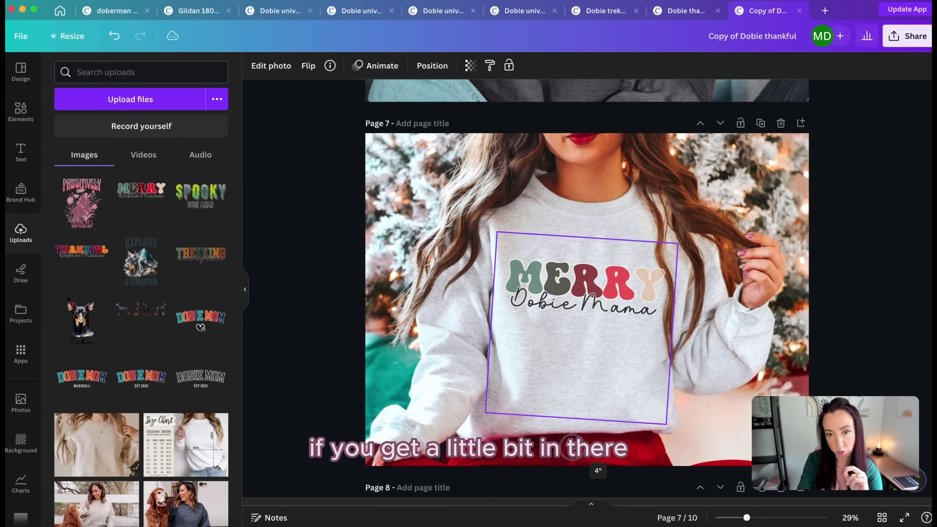
pyautogui.moveTo(590, 340); pyautogui.dragTo(592, 336)
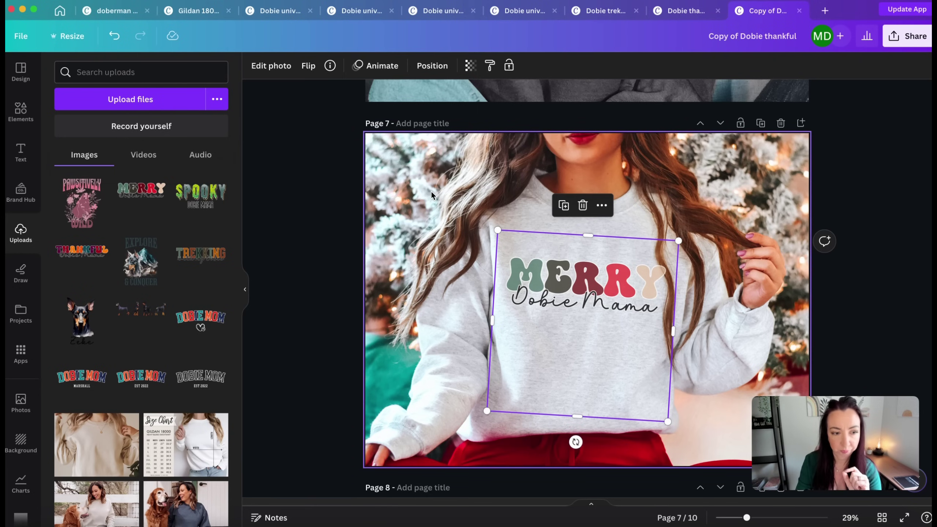
# Step: Swap the page 7 background for the original ash sweatshirt photo from the uploads, then reposition and slightly enlarge the Merry graphic
pyautogui.scroll(-1, 398, 184)
pyautogui.scroll(-5, 165, 275)
pyautogui.scroll(-10, 164, 275)
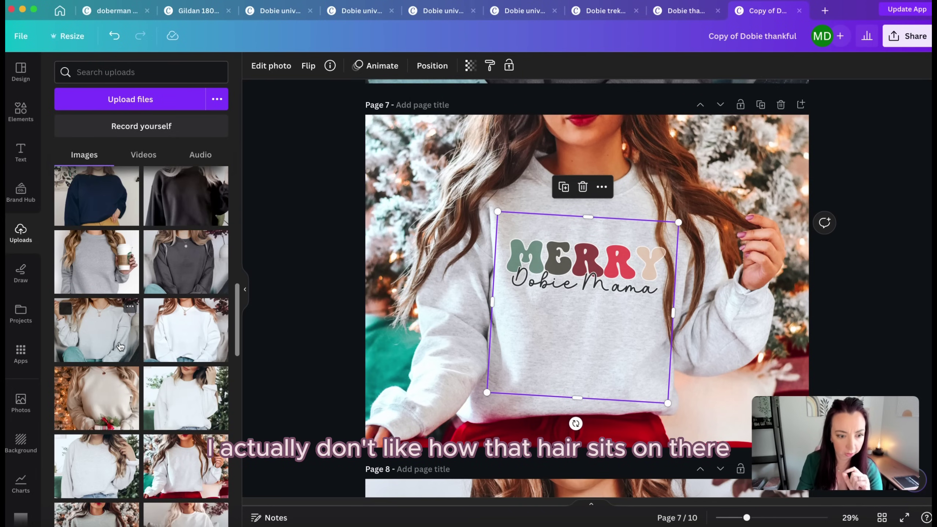
pyautogui.moveTo(110, 341); pyautogui.dragTo(380, 279)
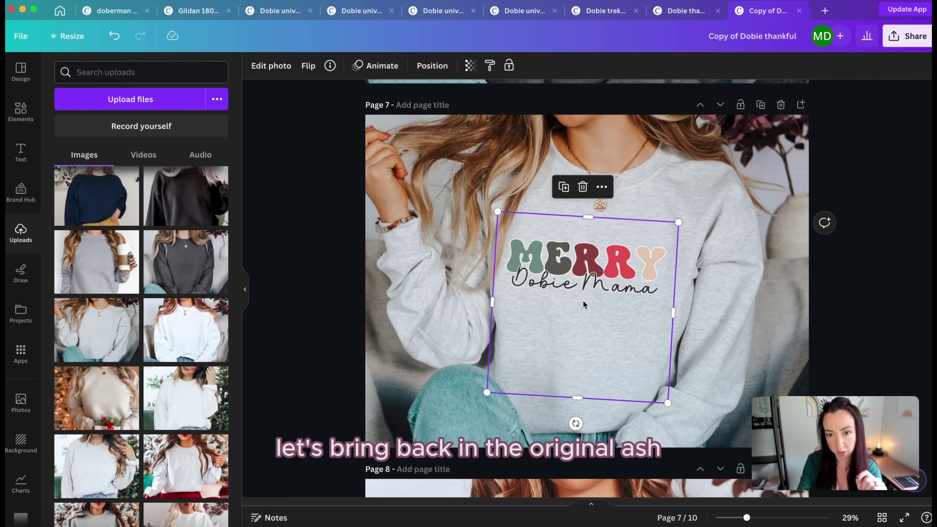
pyautogui.moveTo(583, 304); pyautogui.dragTo(592, 286)
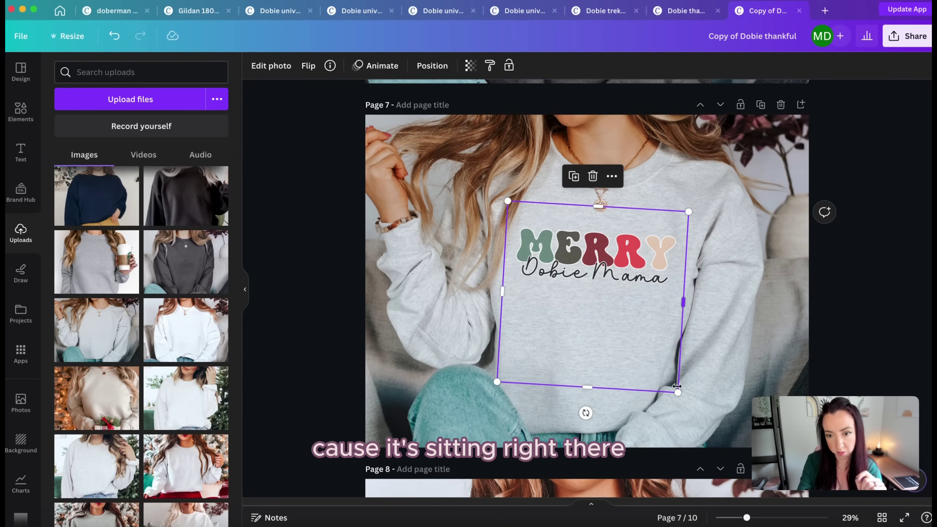
pyautogui.moveTo(677, 387); pyautogui.dragTo(679, 397)
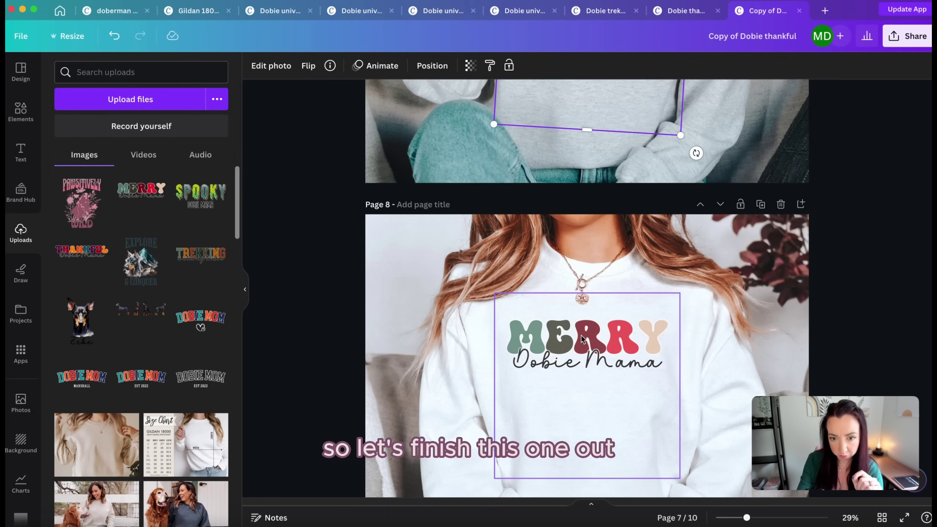
# Step: Replace the Thankful graphic on the page 8 white sweatshirt with Merry Dobie Mama and nudge it slightly lower
pyautogui.scroll(-2, 584, 328)
pyautogui.click(595, 308)
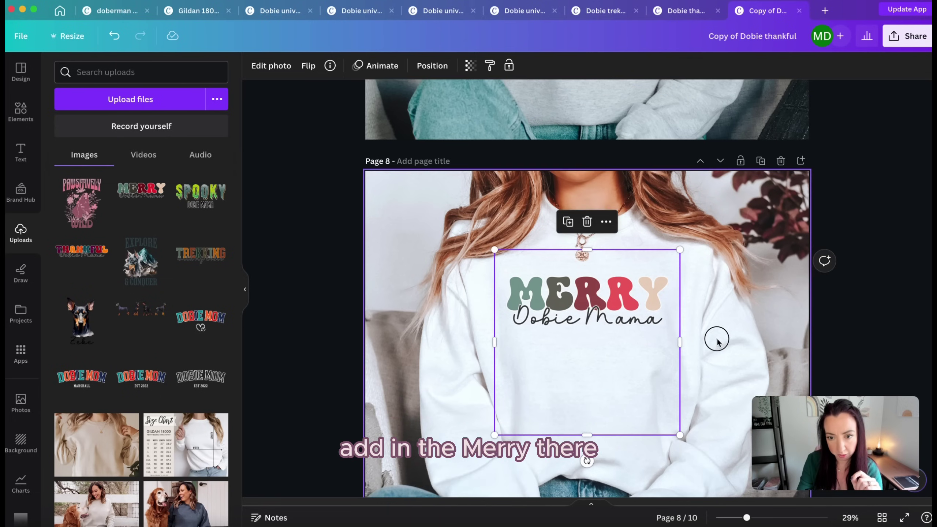
pyautogui.moveTo(625, 308); pyautogui.dragTo(627, 314)
# Step: Switch to the Gildan 18000 TEMPLATE design and copy the page 14 white sweatshirt photo with the Christmas tree
pyautogui.click(209, 13)
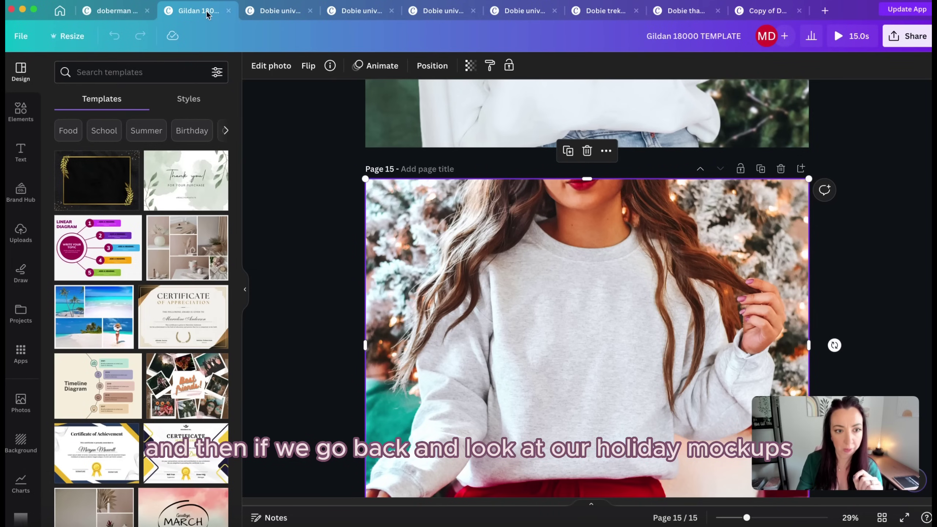
pyautogui.scroll(10, 510, 177)
pyautogui.scroll(-10, 484, 153)
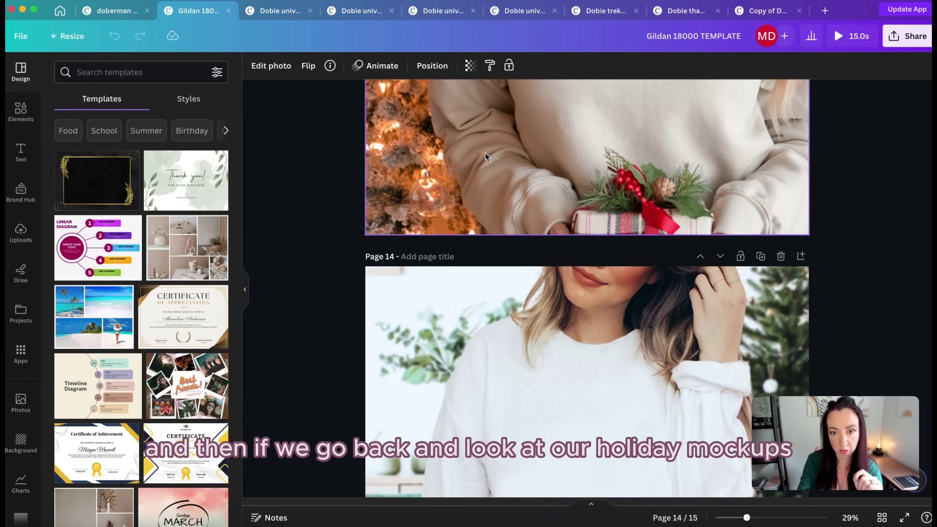
pyautogui.scroll(15, 531, 174)
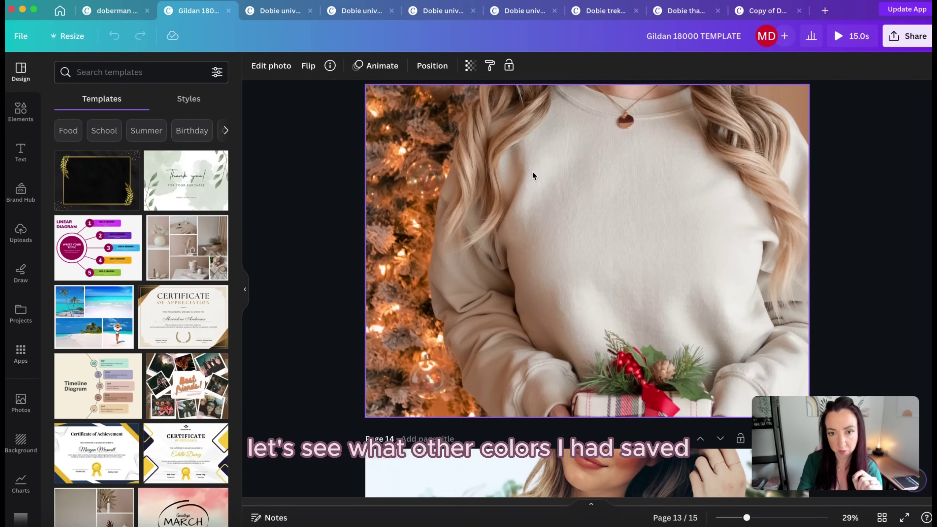
pyautogui.scroll(-10, 590, 192)
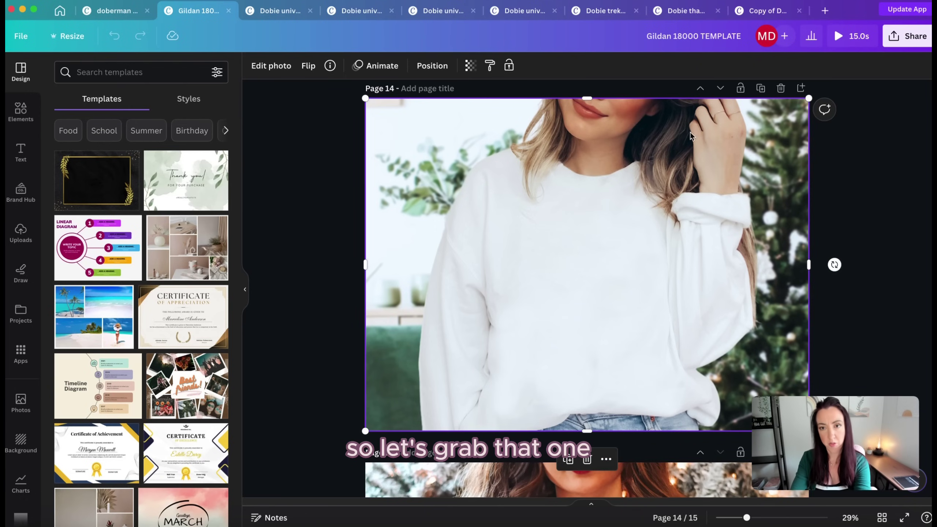
# Step: In Copy of Dobie thankful, set the copied Christmas photo as the page 8 background, then shrink the Merry graphic and fit it on the chest
pyautogui.click(763, 10)
pyautogui.scroll(-1, 723, 226)
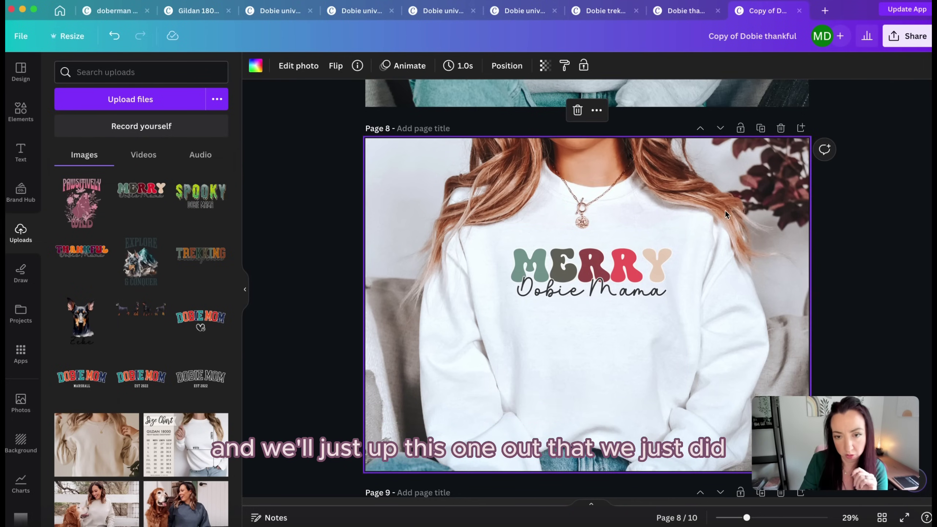
pyautogui.press('super+v')
pyautogui.rightClick(700, 222)
pyautogui.click(736, 487)
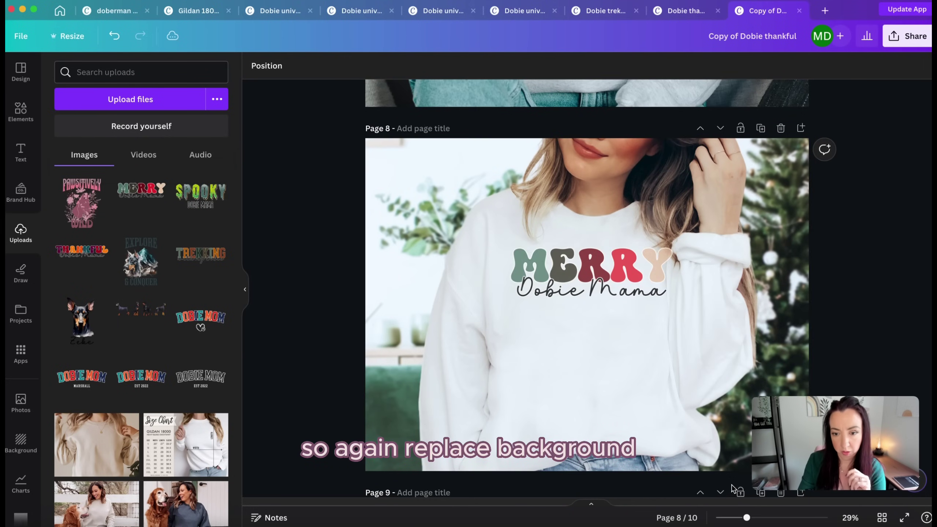
pyautogui.moveTo(612, 317); pyautogui.dragTo(623, 335)
pyautogui.moveTo(694, 240); pyautogui.dragTo(675, 259)
pyautogui.moveTo(621, 308); pyautogui.dragTo(621, 296)
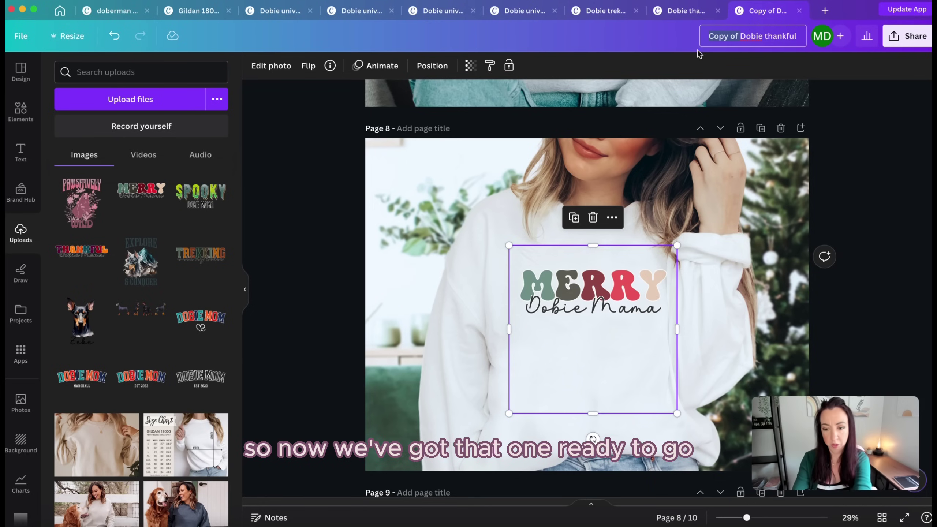
# Step: Rename the design Dobie Merry and download all 10 pages as PNG into the Downloads folder
pyautogui.click(781, 36)
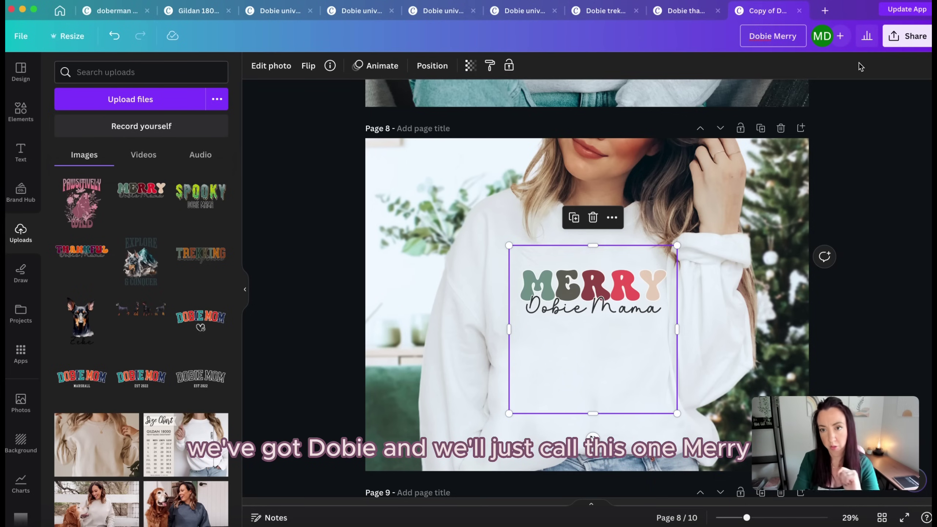
pyautogui.write('Merry')
pyautogui.click(900, 45)
pyautogui.click(756, 320)
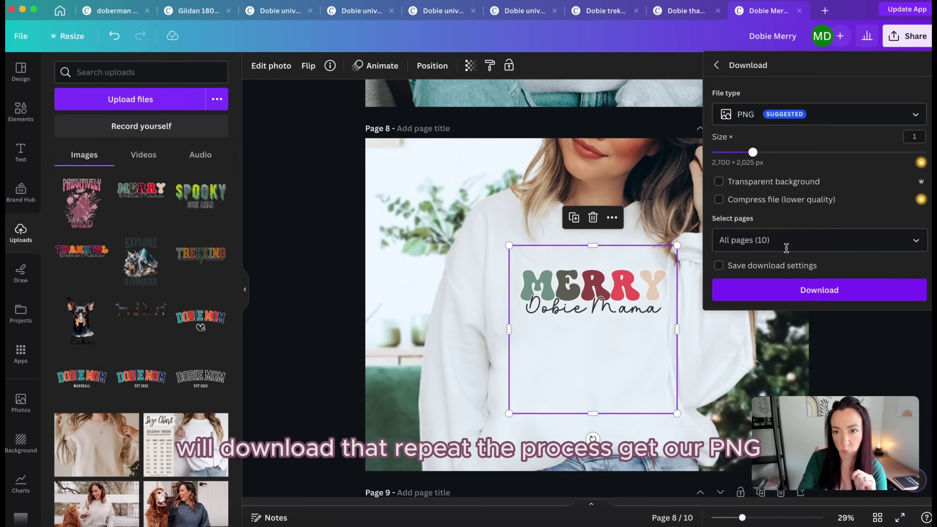
pyautogui.click(819, 291)
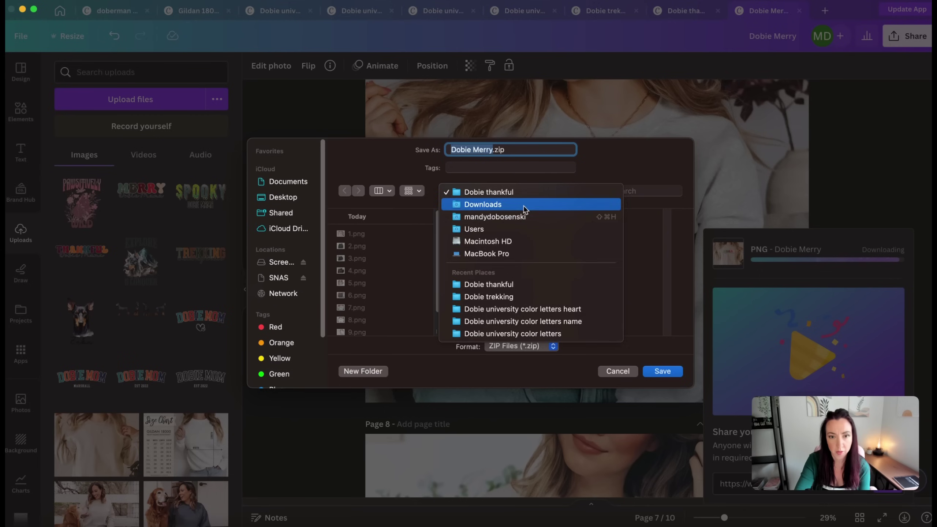
pyautogui.click(524, 208)
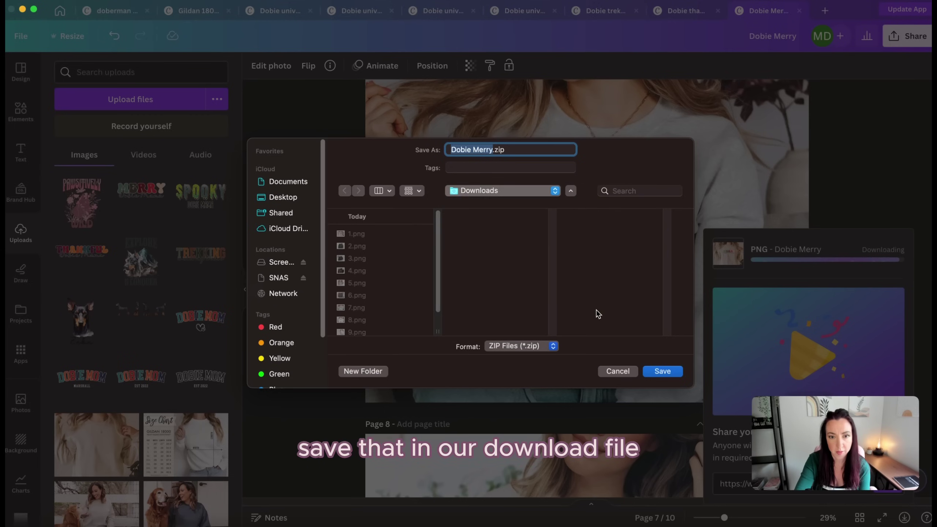
pyautogui.click(662, 371)
# Step: Download all pages of Dobie Merry as an MP4 video and save it in the Dobie Merry folder
pyautogui.click(776, 323)
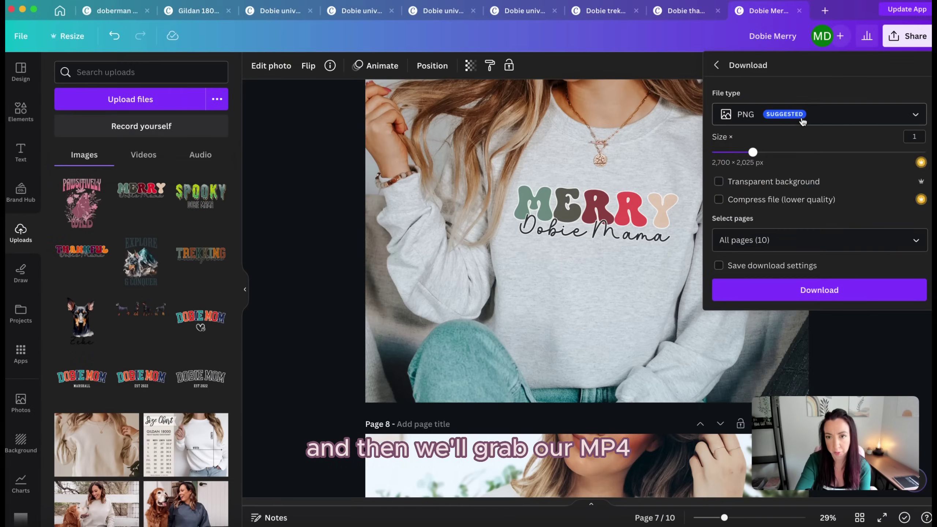
pyautogui.click(803, 121)
pyautogui.click(806, 301)
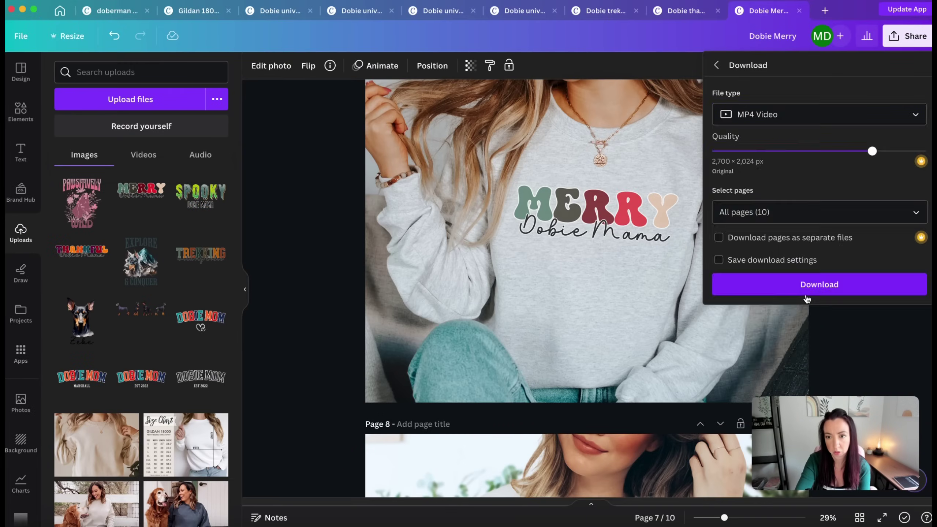
pyautogui.click(806, 295)
pyautogui.click(367, 308)
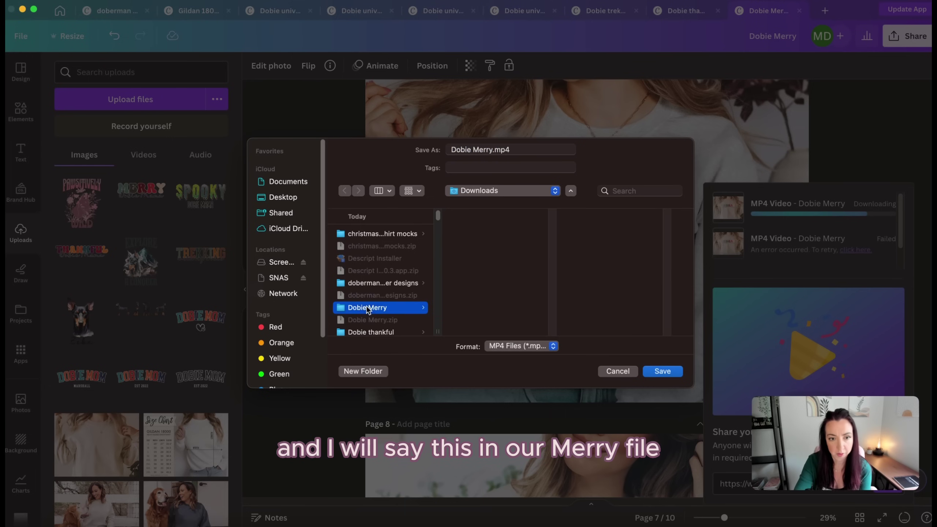
pyautogui.click(672, 374)
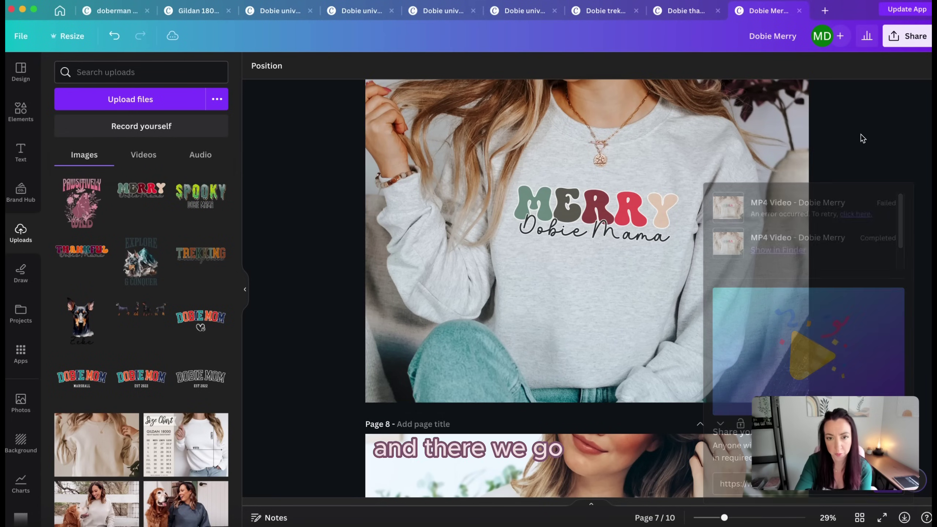
# Step: Make a copy of Dobie Merry and replace the page 1 Merry graphic with the Spooky Dobie Mama upload, slightly shrunk and centered
pyautogui.click(16, 39)
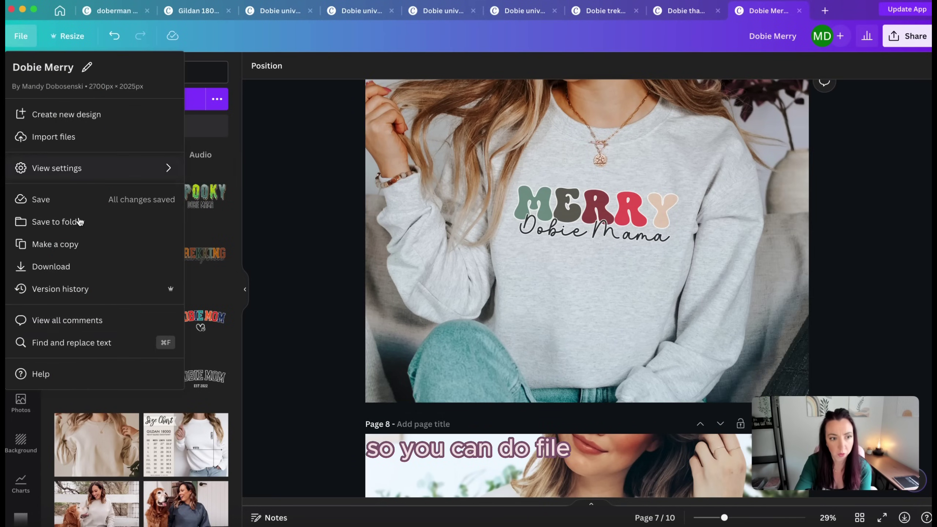
pyautogui.click(44, 244)
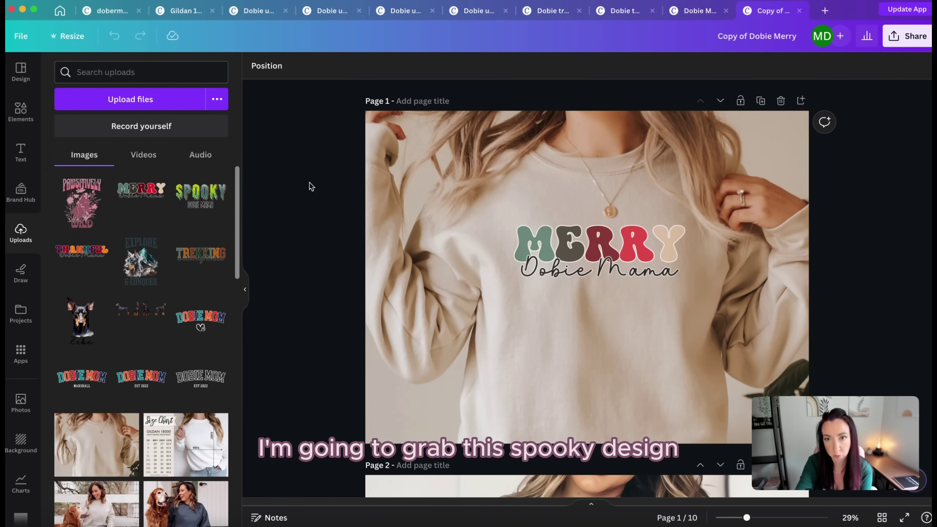
pyautogui.moveTo(228, 220); pyautogui.dragTo(578, 238)
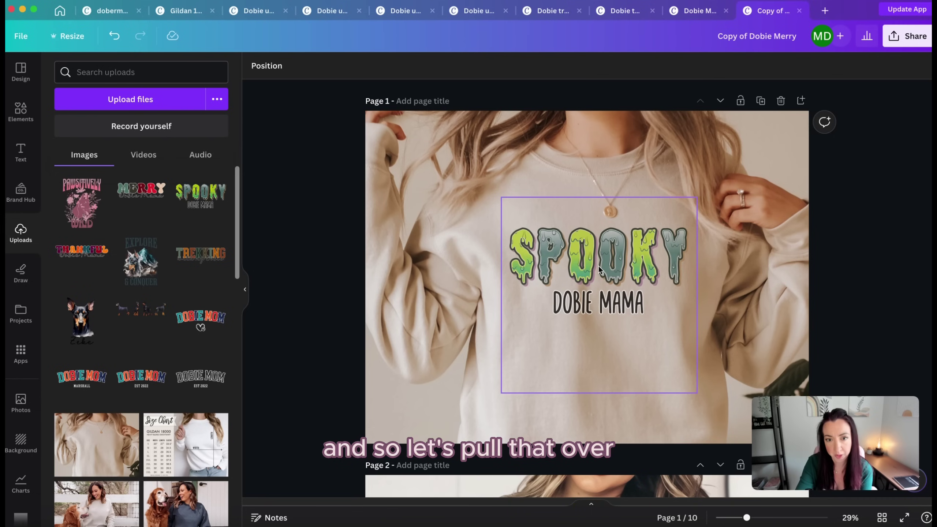
pyautogui.click(598, 270)
pyautogui.moveTo(501, 392); pyautogui.dragTo(507, 387)
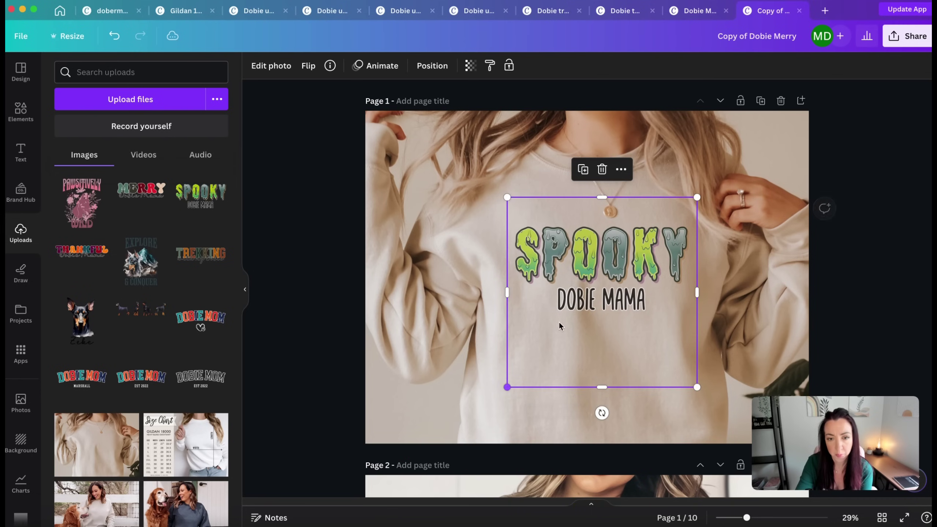
pyautogui.moveTo(596, 268); pyautogui.dragTo(598, 279)
# Step: Replace the Merry graphic on the page 3 navy sweatshirt with Spooky Dobie Mama, set its tilt to 0°, shrink it and center it
pyautogui.scroll(-15, 594, 273)
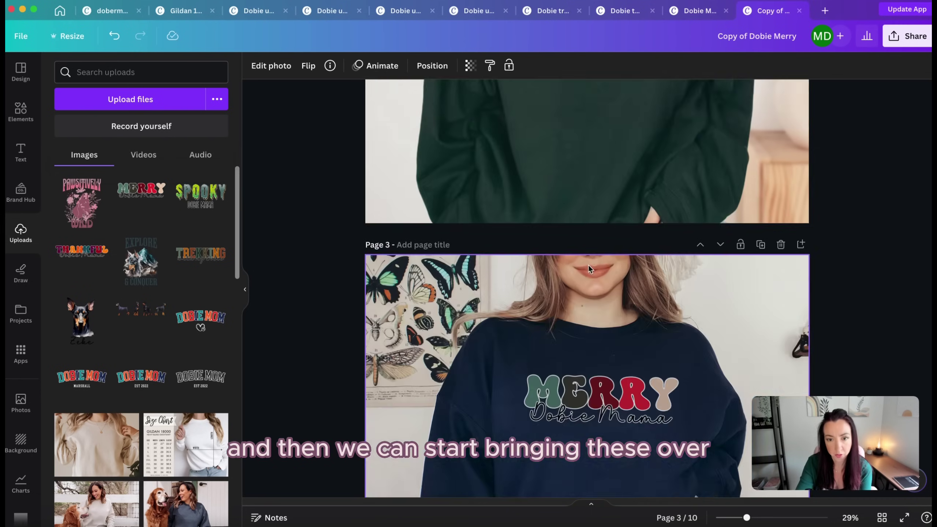
pyautogui.scroll(-2, 589, 269)
pyautogui.moveTo(200, 192); pyautogui.dragTo(579, 303)
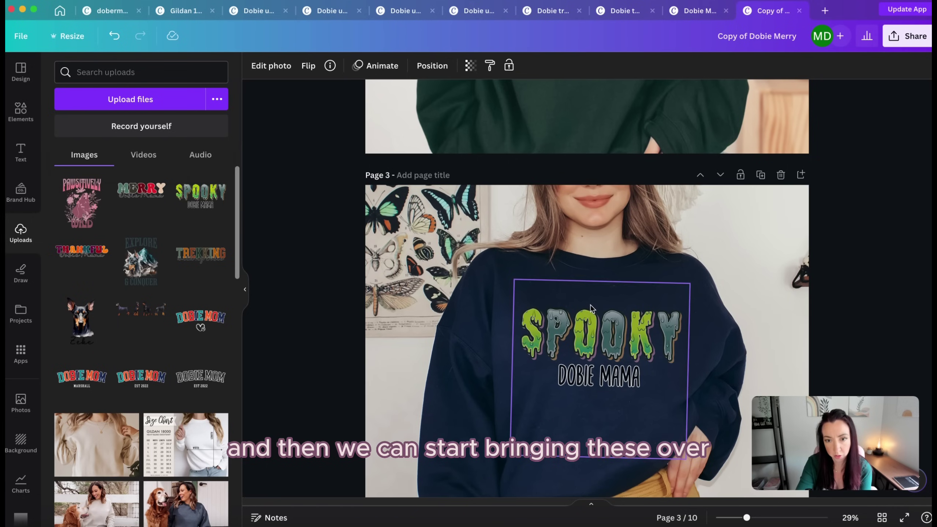
pyautogui.scroll(-2, 590, 308)
pyautogui.moveTo(600, 431); pyautogui.dragTo(600, 430)
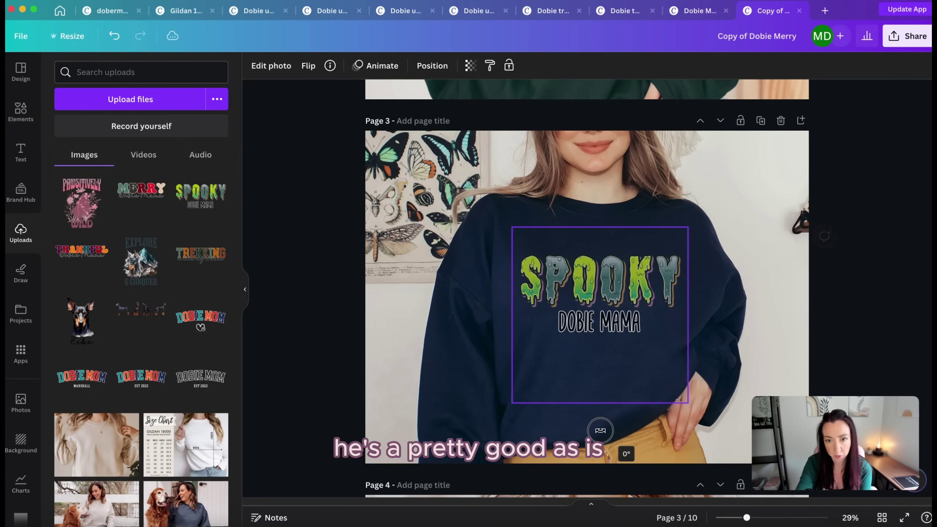
pyautogui.moveTo(688, 402); pyautogui.dragTo(676, 394)
pyautogui.moveTo(644, 345); pyautogui.dragTo(644, 343)
pyautogui.moveTo(678, 392); pyautogui.dragTo(668, 383)
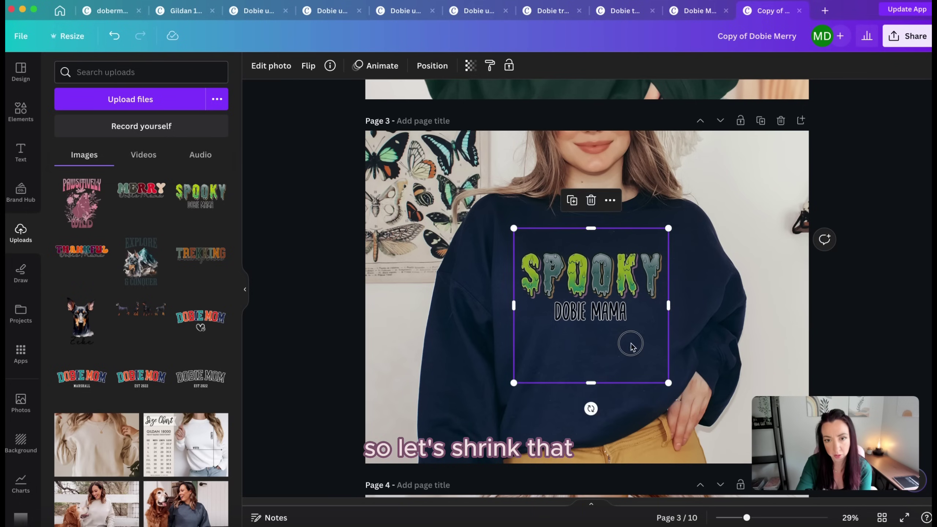
pyautogui.moveTo(630, 347); pyautogui.dragTo(635, 344)
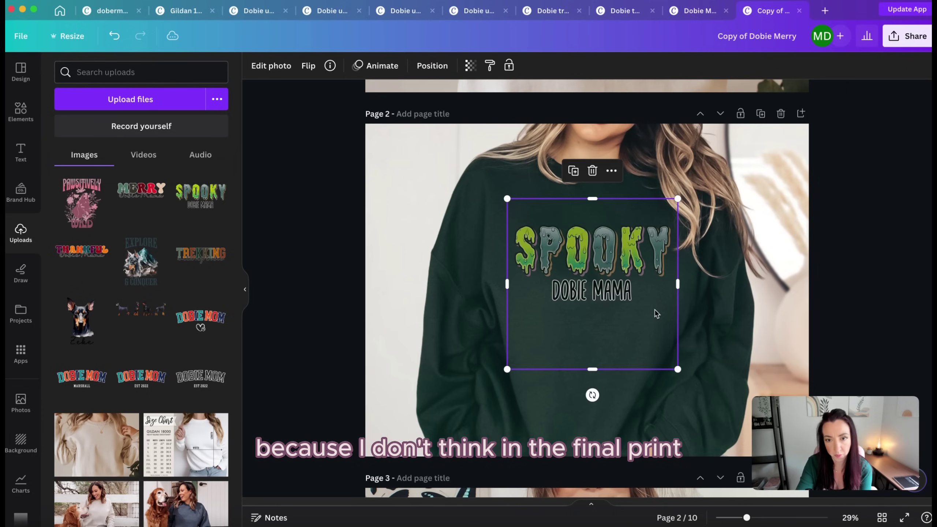
# Step: Shrink the Spooky graphic on the page 2 dark green sweatshirt and move it slightly up to the center of the chest
pyautogui.moveTo(680, 368); pyautogui.dragTo(661, 356)
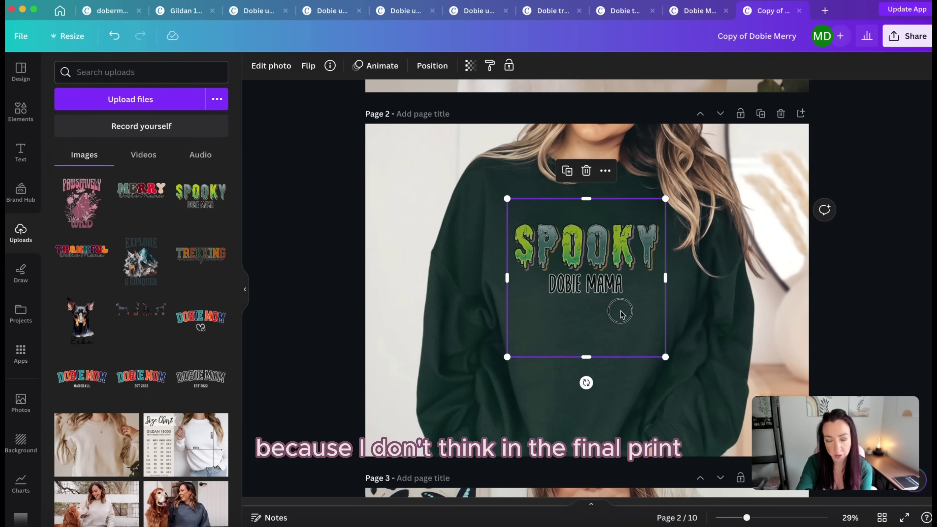
pyautogui.moveTo(619, 313); pyautogui.dragTo(623, 310)
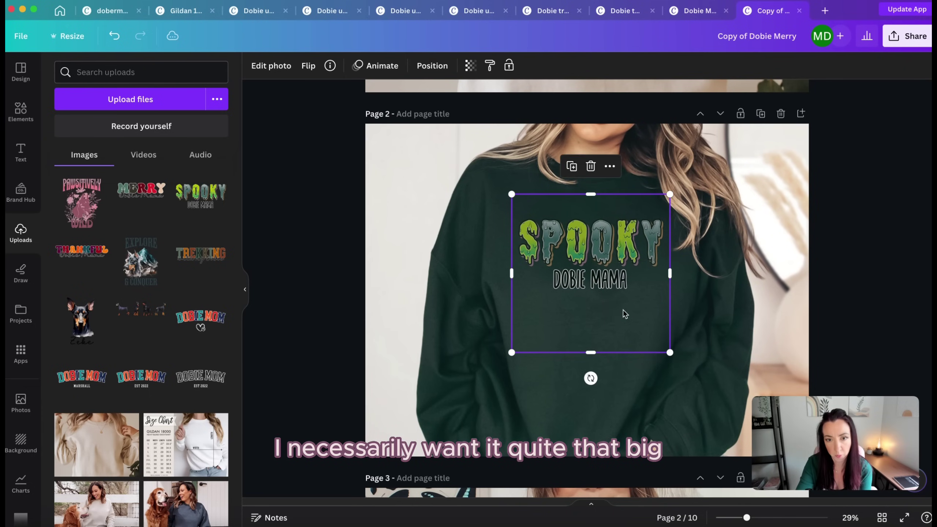
pyautogui.scroll(10, 625, 314)
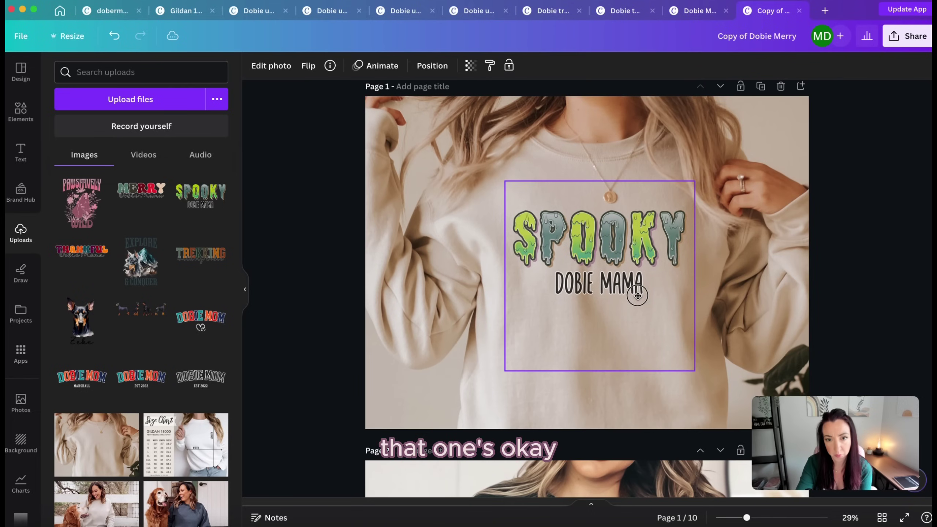
# Step: Replace the Merry graphic on the page 4 black sweatshirt with Spooky Dobie Mama, shrink it and raise it on the chest
pyautogui.scroll(-20, 637, 295)
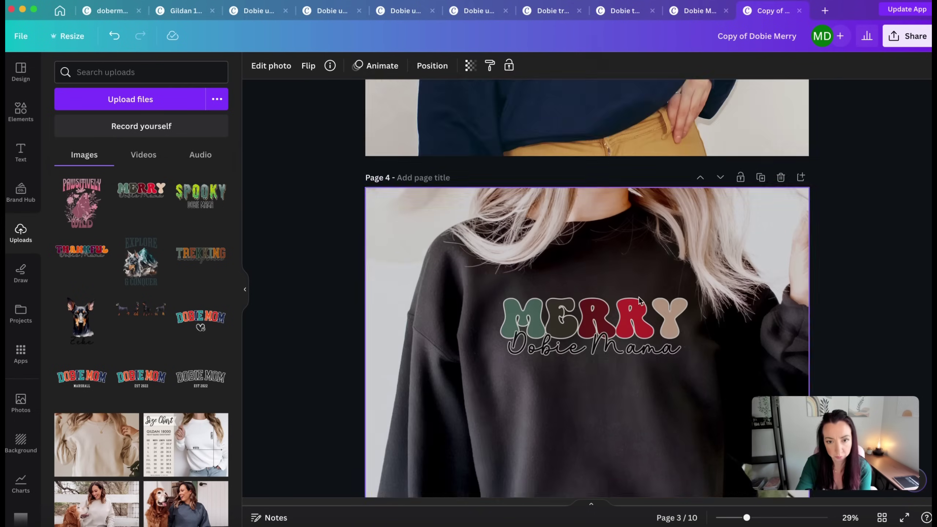
pyautogui.scroll(-2, 638, 300)
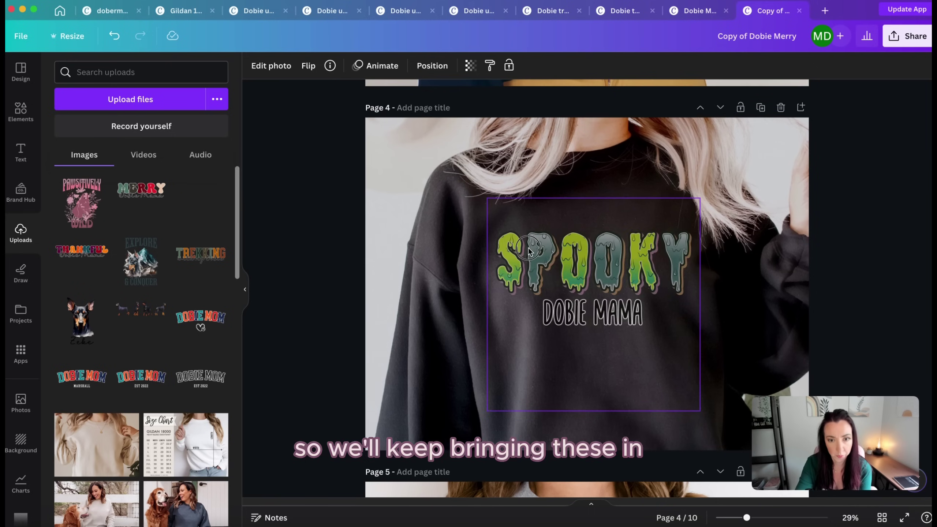
pyautogui.moveTo(528, 251); pyautogui.dragTo(528, 251)
pyautogui.moveTo(700, 410); pyautogui.dragTo(683, 390)
pyautogui.moveTo(638, 366); pyautogui.dragTo(640, 347)
# Step: Replace the Merry graphic on the page 5 grey sweatshirt with Spooky Dobie Mama, shrink it slightly and move it higher
pyautogui.scroll(-3, 640, 343)
pyautogui.scroll(-7, 640, 340)
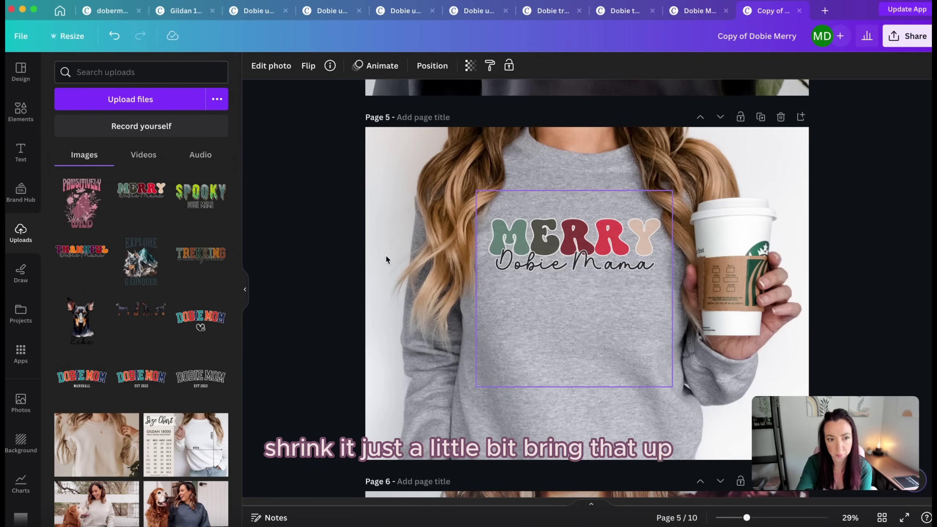
pyautogui.moveTo(316, 220); pyautogui.dragTo(601, 294)
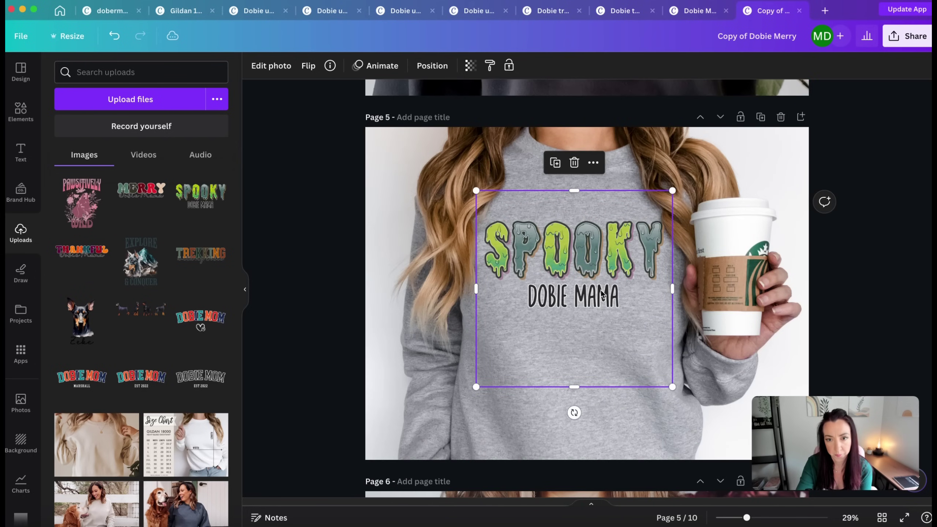
pyautogui.moveTo(668, 383); pyautogui.dragTo(656, 369)
pyautogui.moveTo(565, 318); pyautogui.dragTo(571, 310)
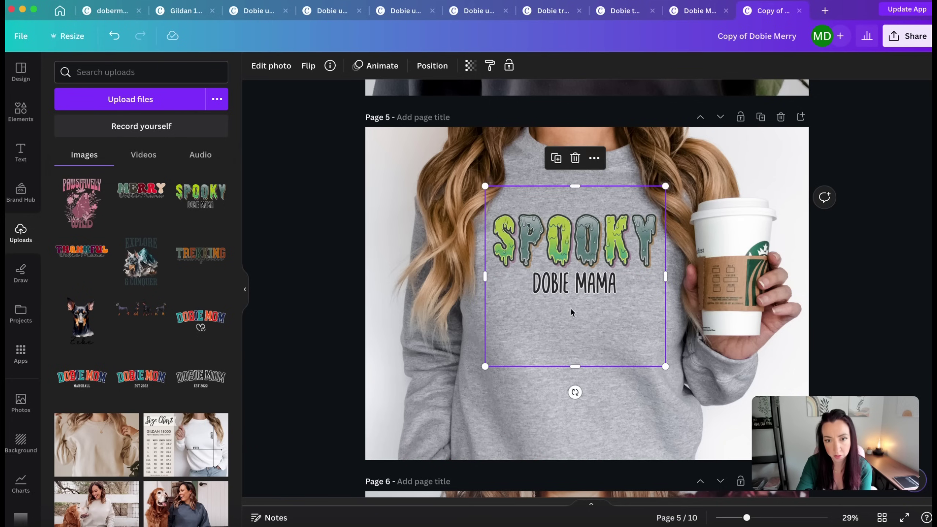
# Step: Replace the Merry graphic on the page 6 dark grey sweatshirt with Spooky Dobie Mama, then shrink it and adjust its position on the chest
pyautogui.scroll(-8, 569, 308)
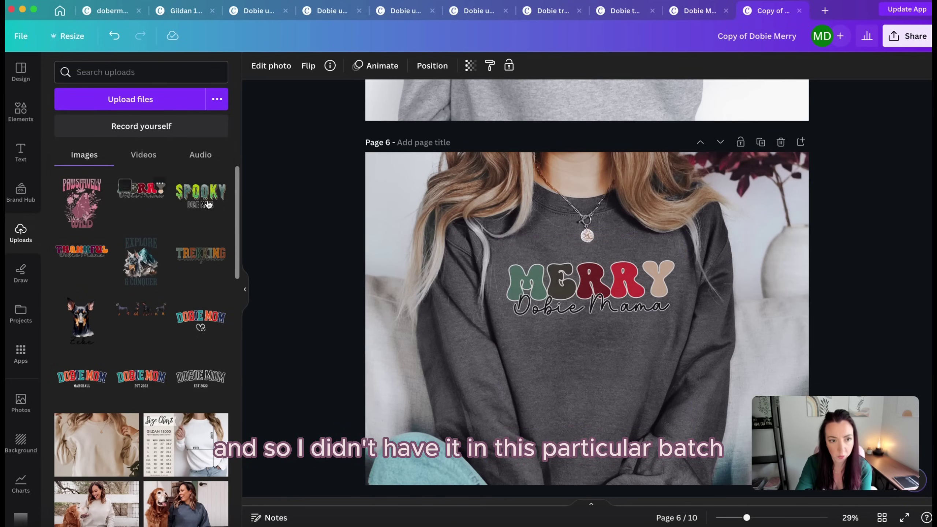
pyautogui.moveTo(213, 200); pyautogui.dragTo(560, 310)
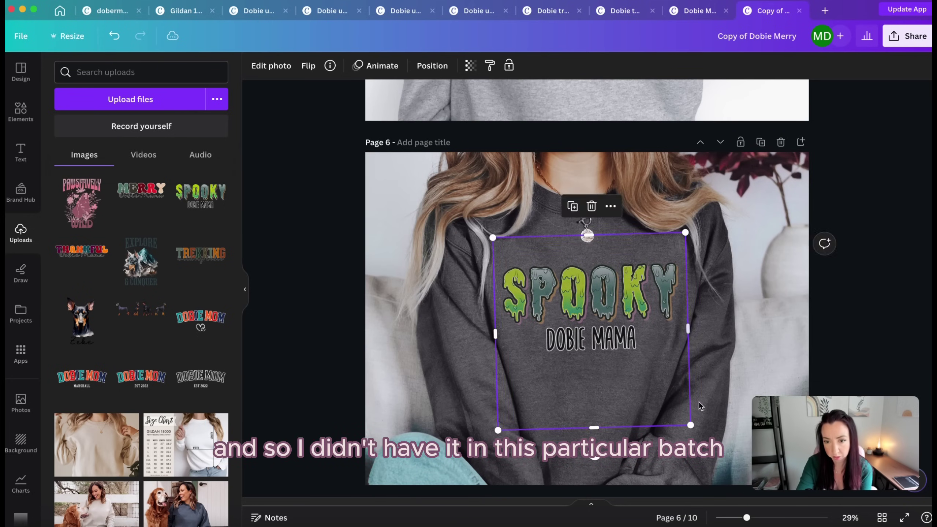
pyautogui.moveTo(689, 424); pyautogui.dragTo(672, 402)
pyautogui.moveTo(587, 348); pyautogui.dragTo(588, 349)
pyautogui.scroll(-5, 586, 354)
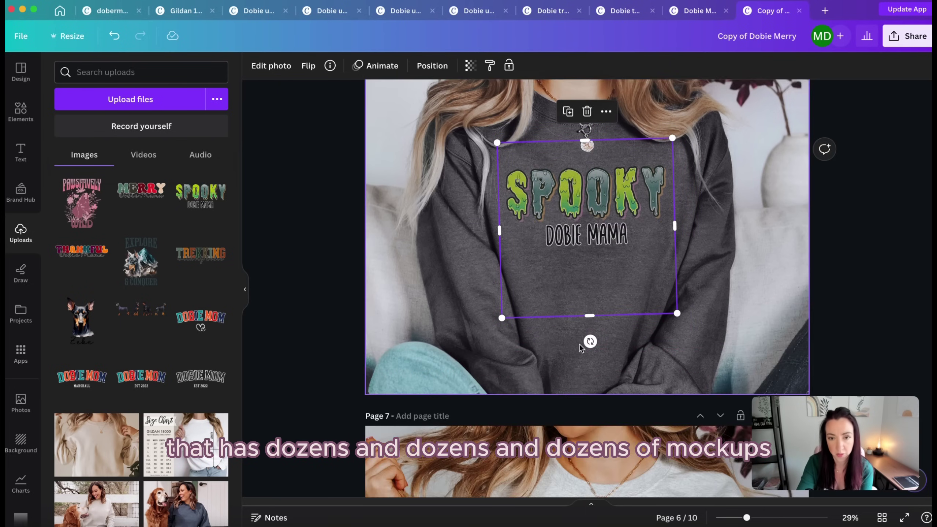
# Step: Replace the Merry graphic on the page 7 light grey sweatshirt with Spooky Dobie Mama, shrink it slightly and raise it on the chest
pyautogui.scroll(-2, 575, 347)
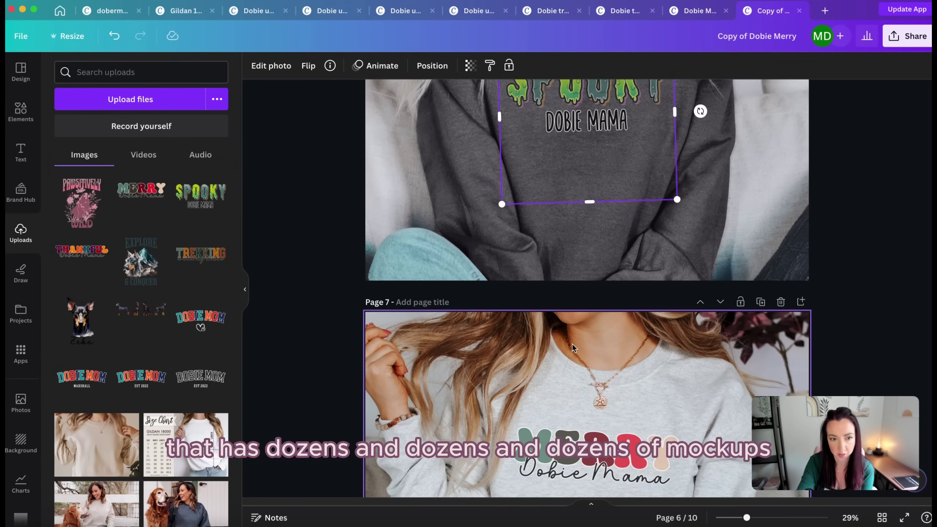
pyautogui.moveTo(200, 192); pyautogui.dragTo(598, 413)
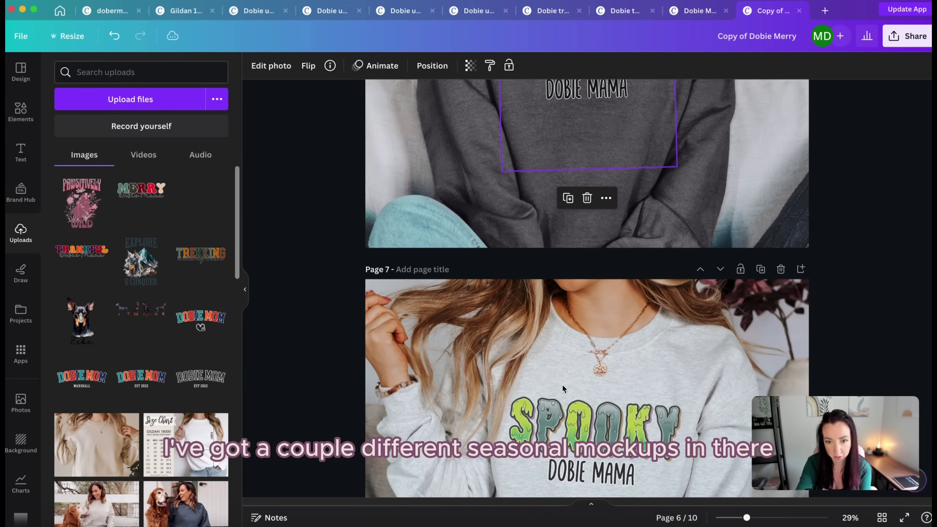
pyautogui.scroll(-5, 586, 280)
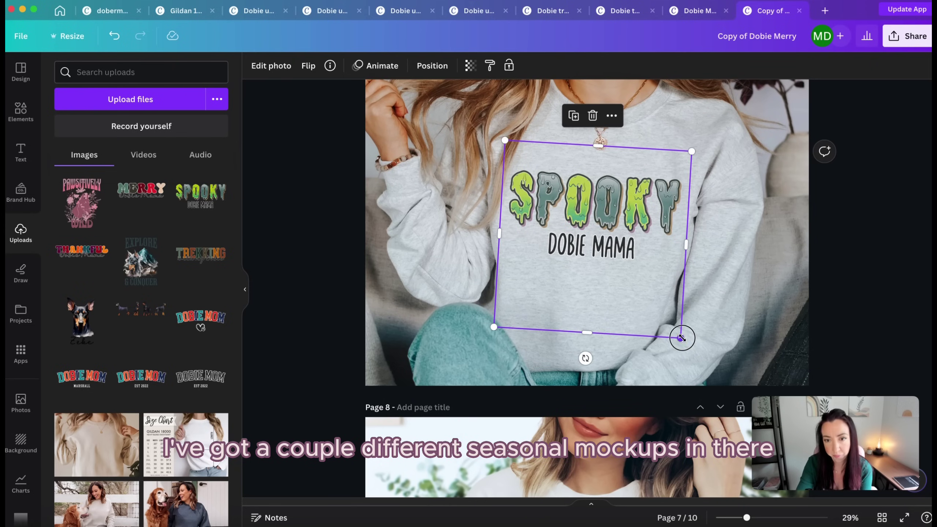
pyautogui.moveTo(681, 338); pyautogui.dragTo(664, 317)
pyautogui.moveTo(596, 278)
pyautogui.mouseDown()
pyautogui.moveTo(604, 275)
pyautogui.moveTo(596, 263)
pyautogui.mouseUp()
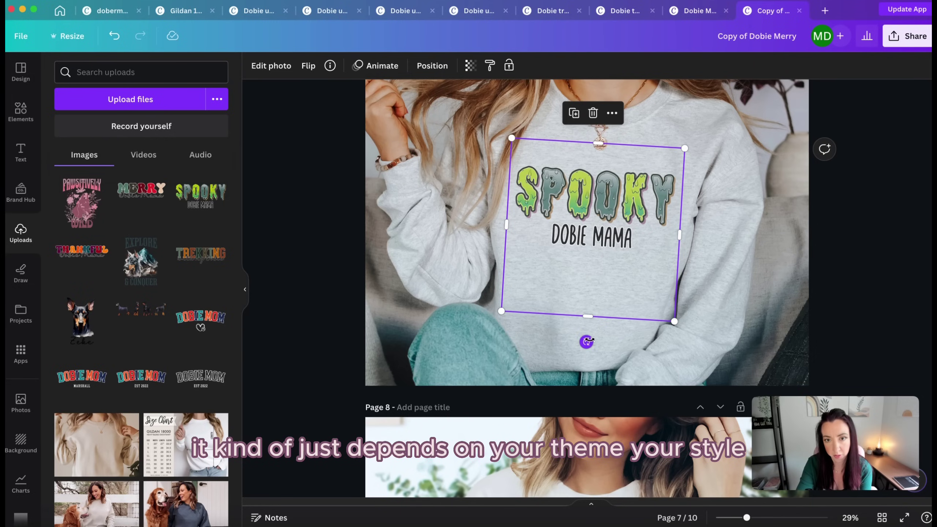
# Step: Replace the Merry graphic on the page 8 white sweatshirt with Spooky Dobie Mama and shrink it slightly
pyautogui.scroll(-6, 586, 325)
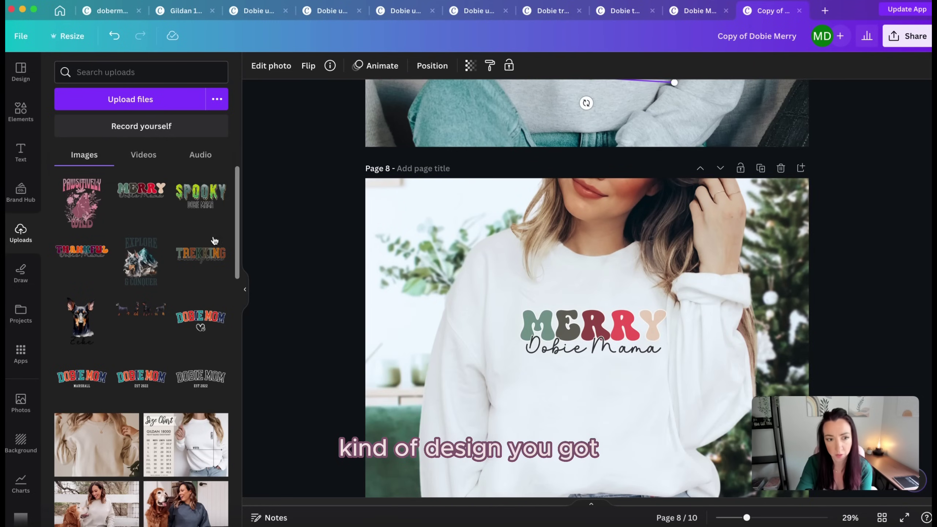
pyautogui.moveTo(202, 202); pyautogui.dragTo(608, 344)
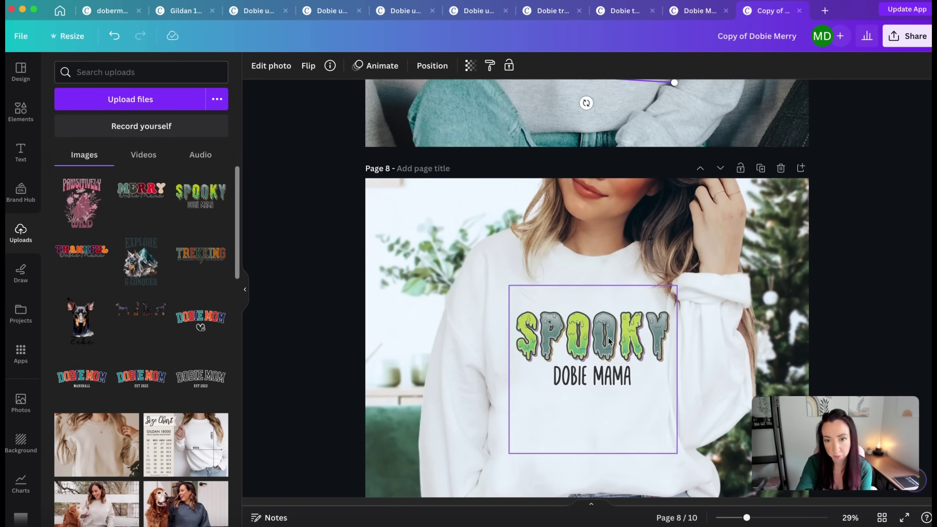
pyautogui.scroll(-2, 607, 334)
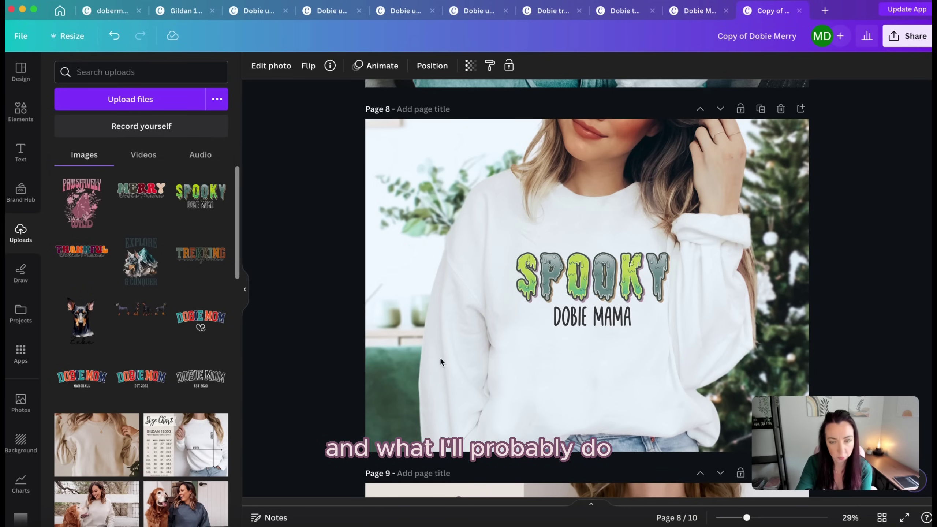
pyautogui.scroll(-1, 553, 343)
pyautogui.click(664, 352)
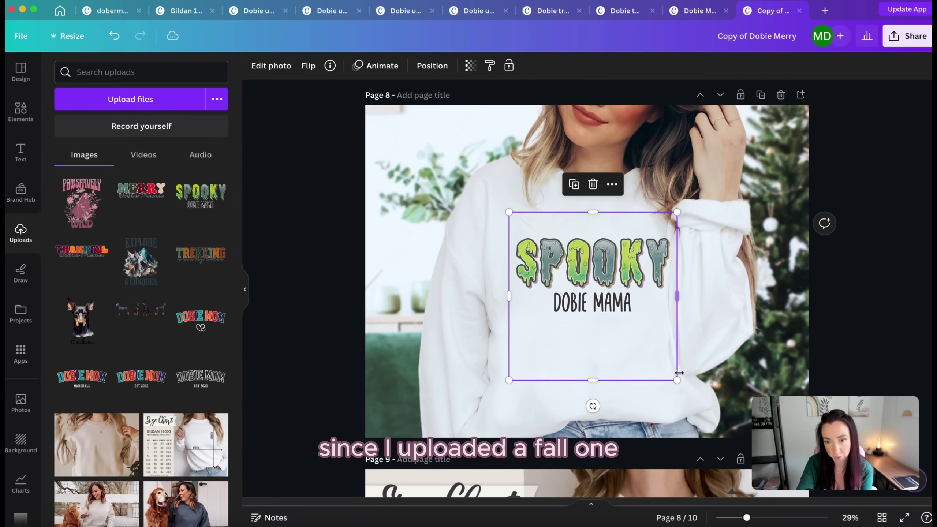
pyautogui.moveTo(676, 379); pyautogui.dragTo(672, 372)
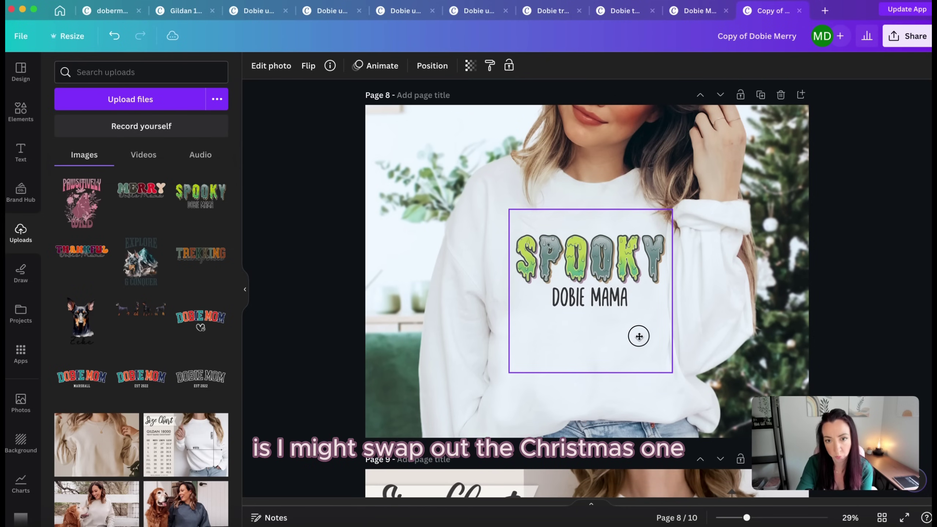
# Step: Replace the page 8 Christmas tree photo with the uploaded fall photo of a white sweatshirt, mug and pumpkins
pyautogui.scroll(-15, 641, 339)
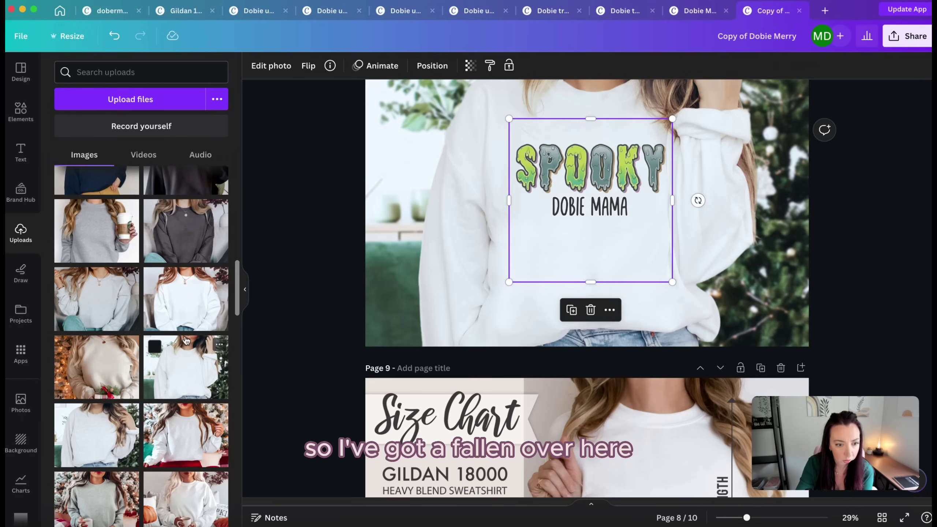
pyautogui.scroll(-1, 186, 339)
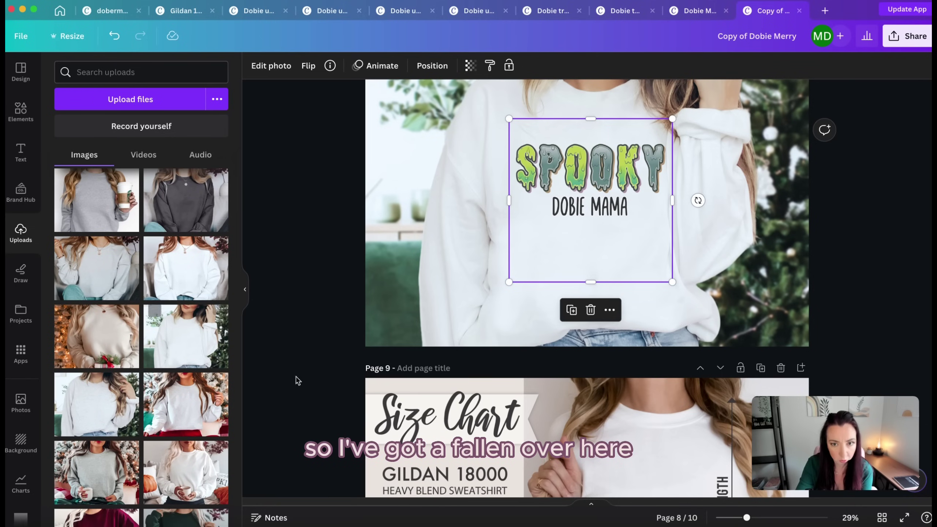
pyautogui.moveTo(177, 462); pyautogui.dragTo(379, 247)
pyautogui.scroll(3, 659, 321)
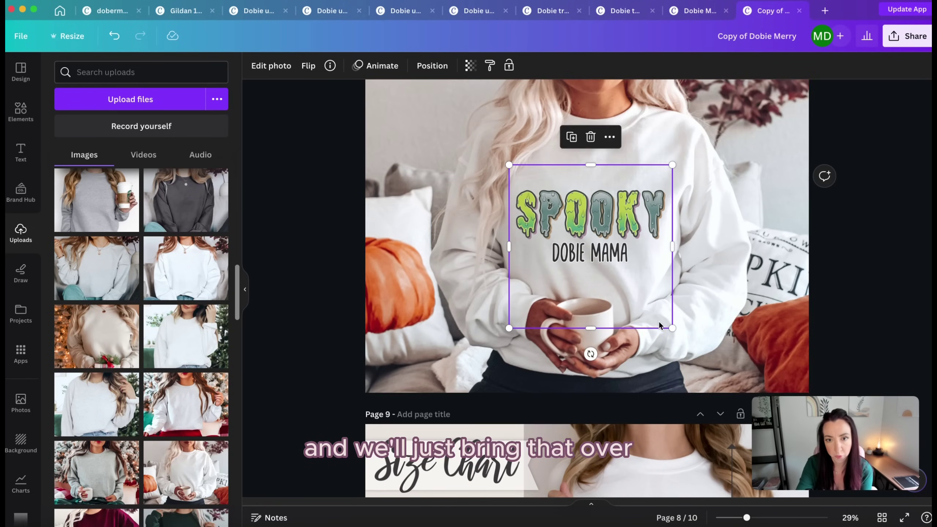
pyautogui.scroll(2, 658, 322)
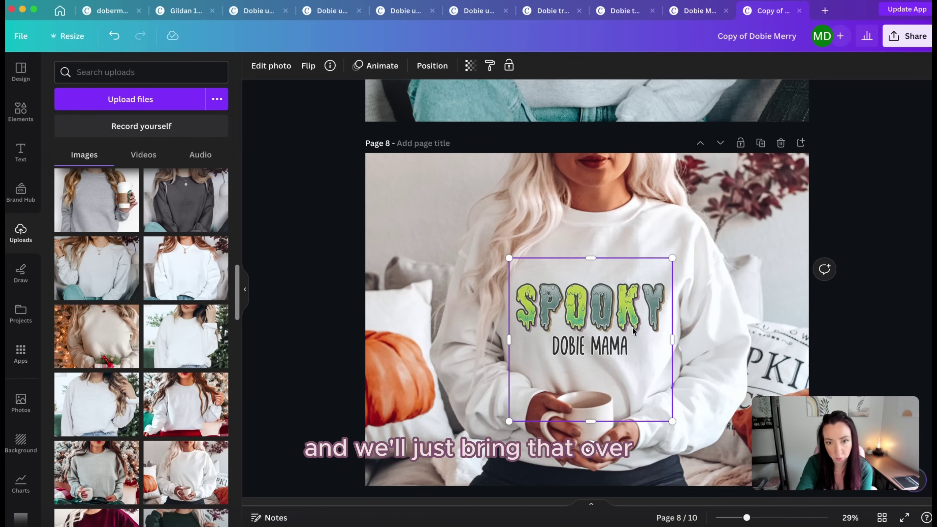
# Step: Raise the Spooky graphic on the page 8 fall photo, shrink it and center it on the chest above the mug
pyautogui.moveTo(591, 342); pyautogui.dragTo(594, 322)
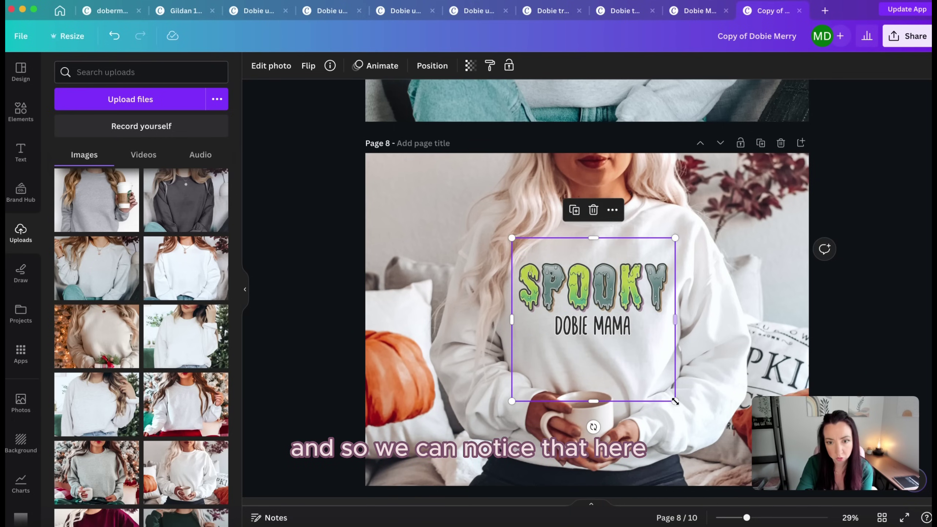
pyautogui.moveTo(675, 403); pyautogui.dragTo(664, 394)
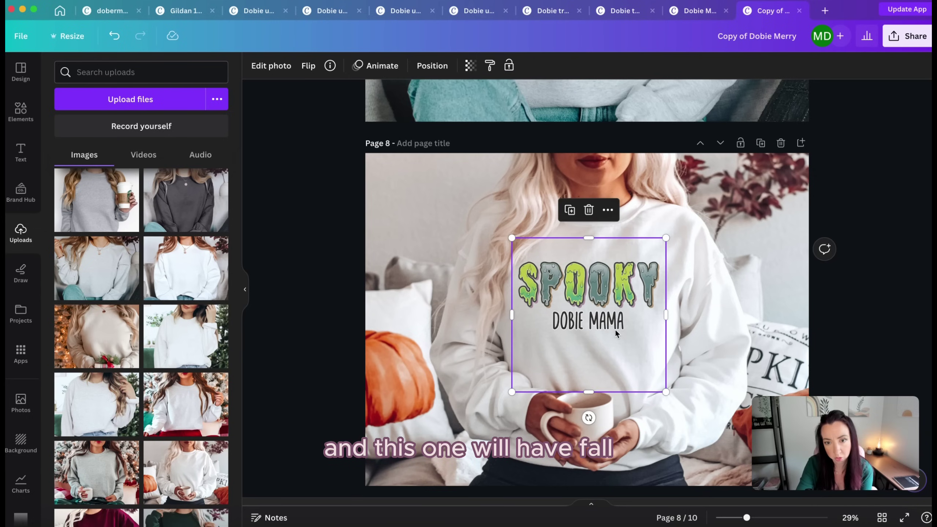
pyautogui.moveTo(615, 332); pyautogui.dragTo(616, 328)
pyautogui.moveTo(664, 393); pyautogui.dragTo(659, 388)
pyautogui.moveTo(609, 324); pyautogui.dragTo(614, 326)
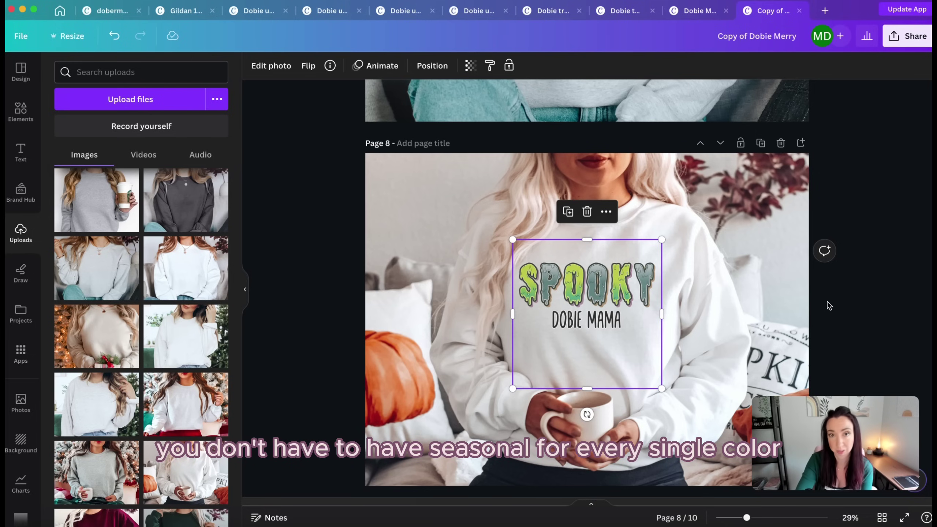
# Step: Reorder the pages in grid view so the page 8 fall mockup comes first, and return to the page editor
pyautogui.moveTo(836, 460); pyautogui.dragTo(835, 439)
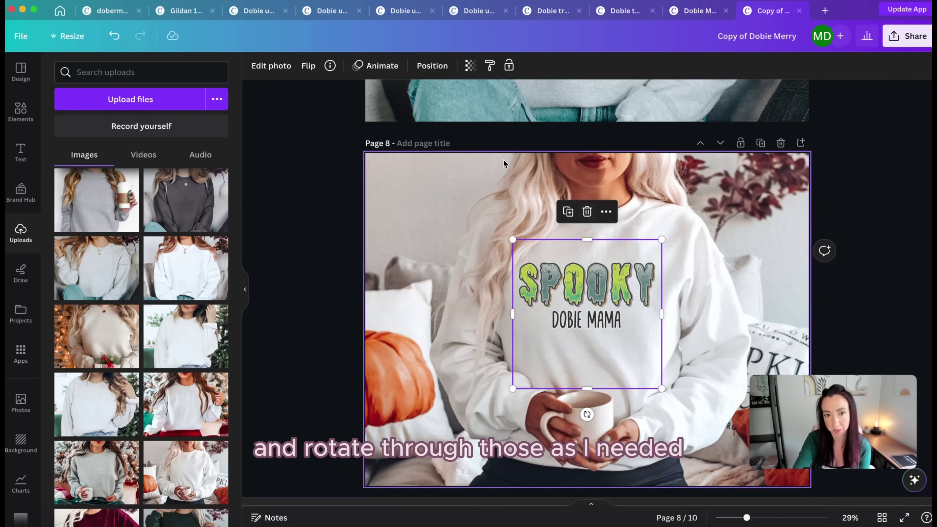
pyautogui.click(881, 518)
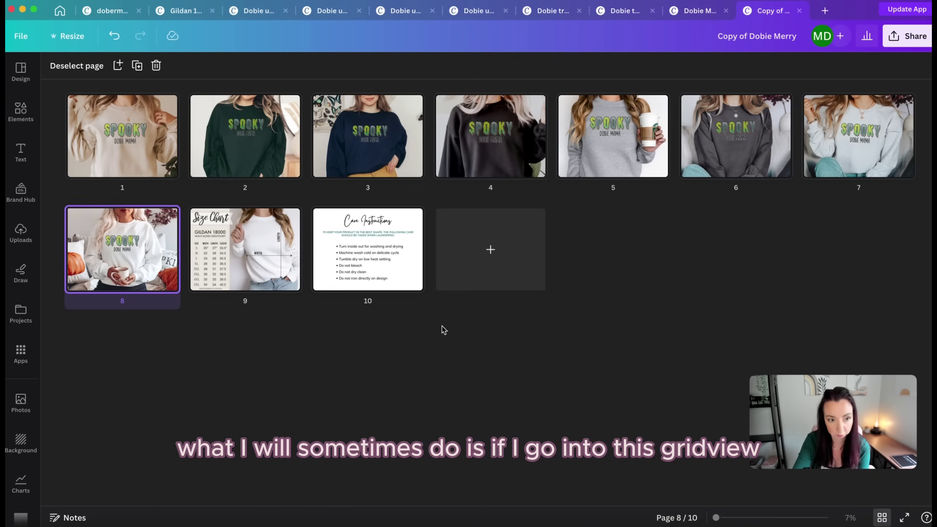
pyautogui.moveTo(125, 263); pyautogui.dragTo(70, 168)
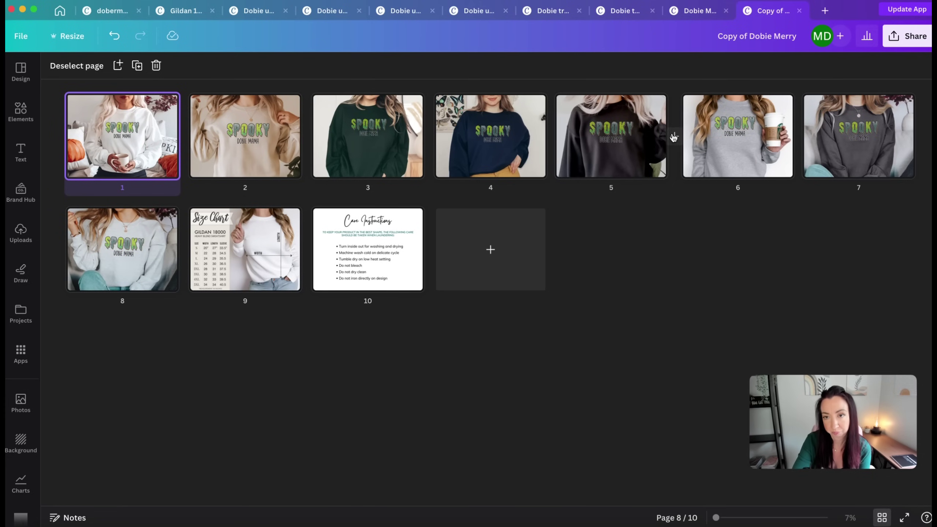
pyautogui.click(887, 517)
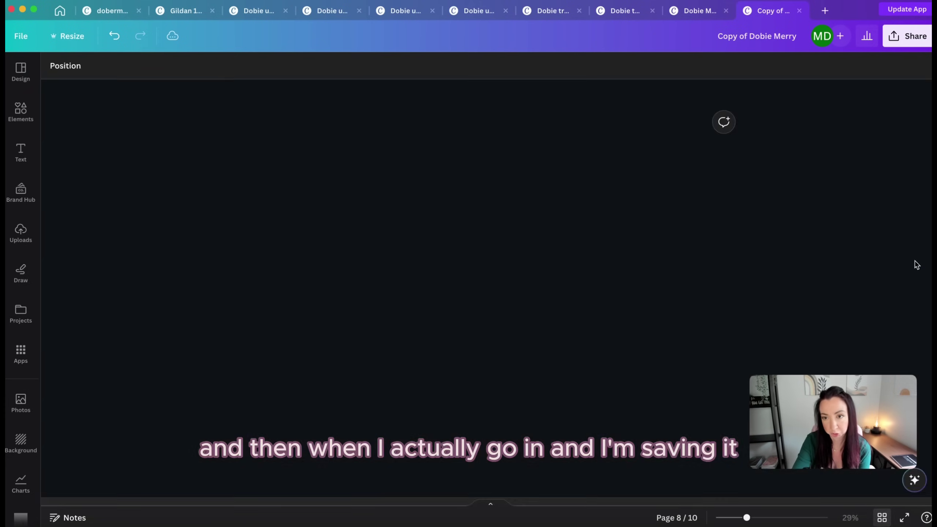
# Step: Rename the design as Dobie Spooky, removing the "Copy of" prefix
pyautogui.doubleClick(789, 38)
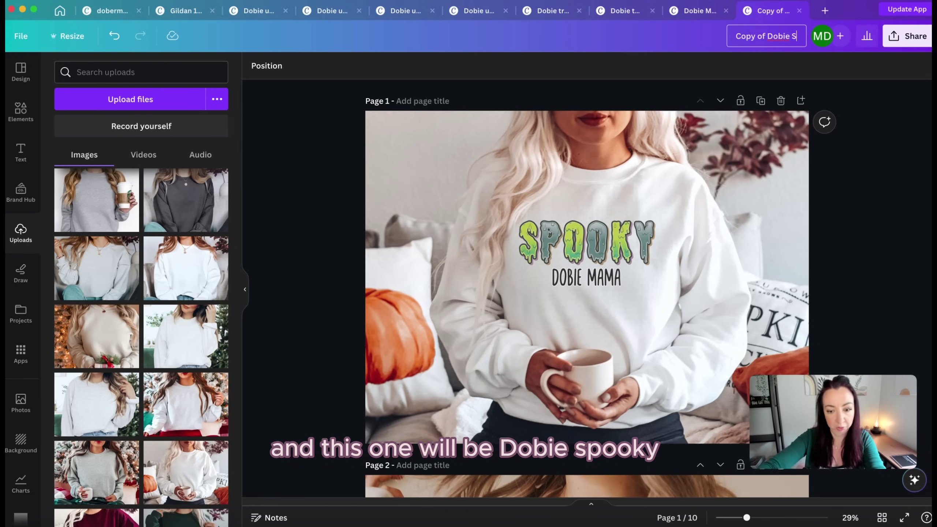
pyautogui.write('Sppoky')
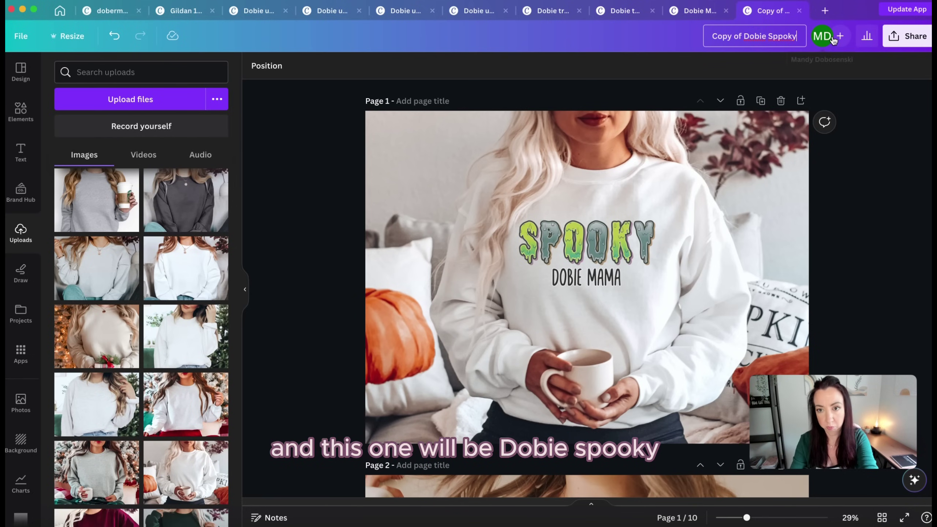
pyautogui.click(777, 36)
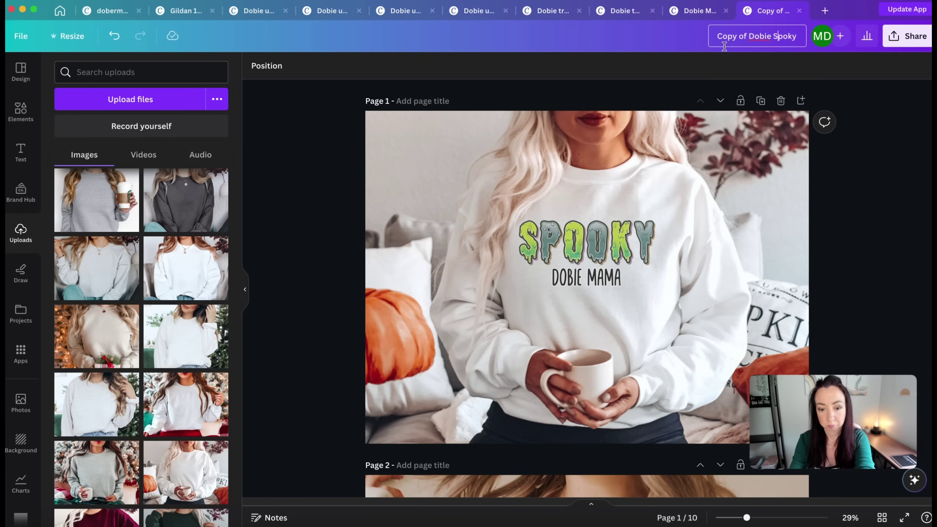
pyautogui.write('o')
pyautogui.moveTo(717, 36); pyautogui.dragTo(748, 36)
pyautogui.press('BackSpace')
pyautogui.press('Return')
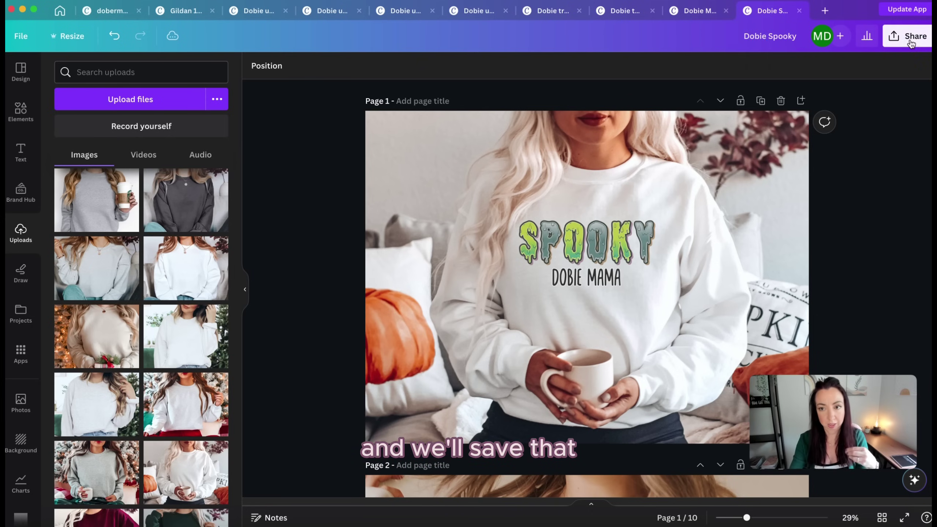
# Step: Download all 10 pages of the Dobie Spooky design as PNG
pyautogui.click(910, 44)
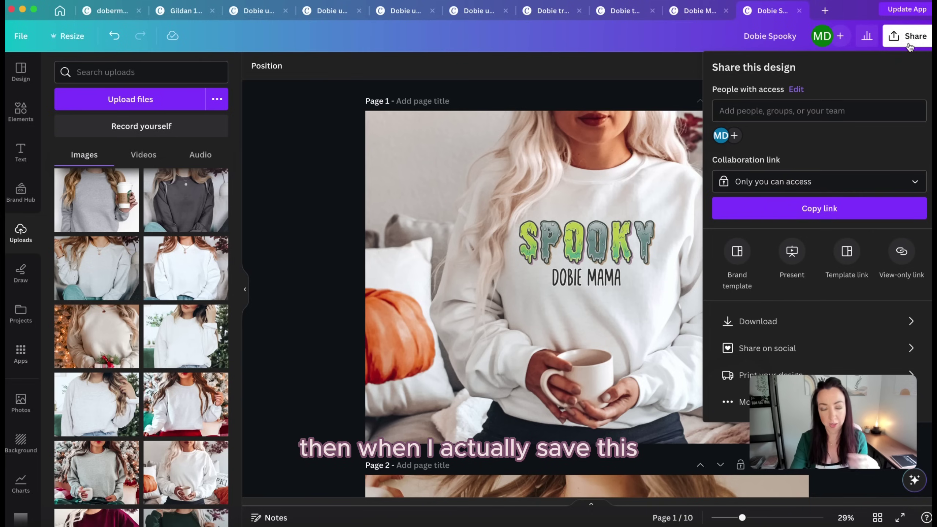
pyautogui.click(801, 328)
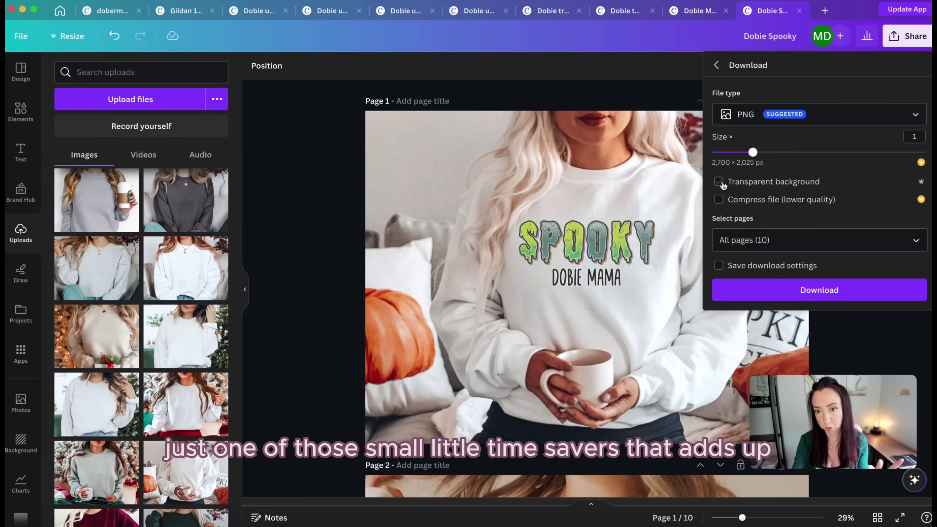
pyautogui.click(795, 290)
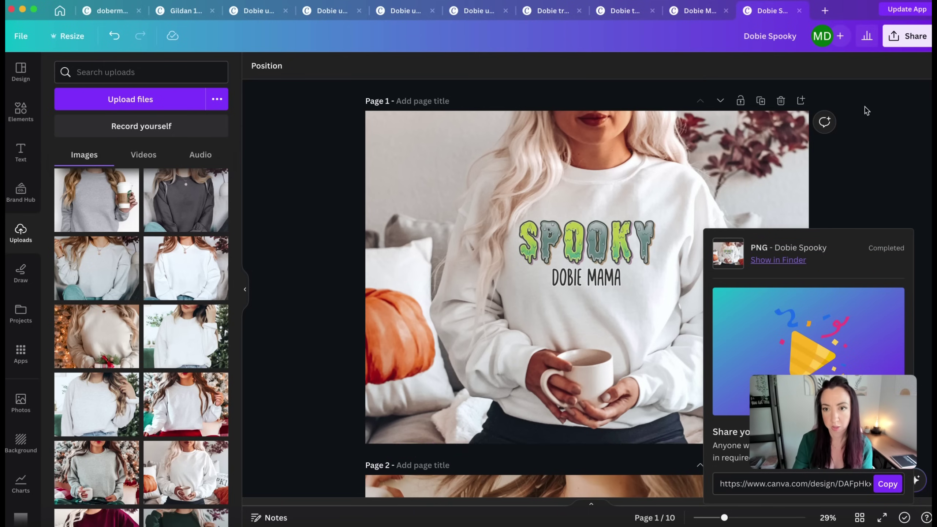
# Step: Download the design as MP4 Video, unzip Dobie Spooky.zip and save Dobie Spooky.mp4 in the Dobie Spooky folder
pyautogui.click(905, 36)
pyautogui.click(791, 324)
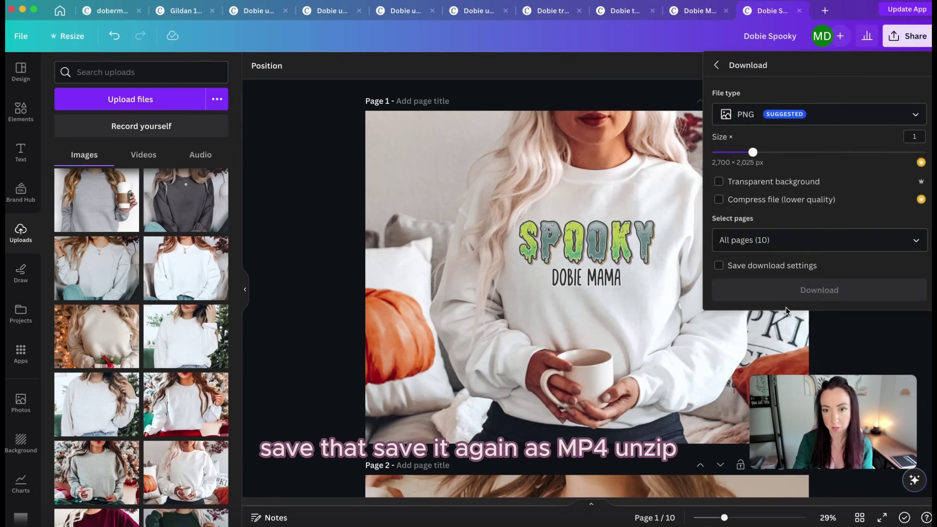
pyautogui.click(776, 115)
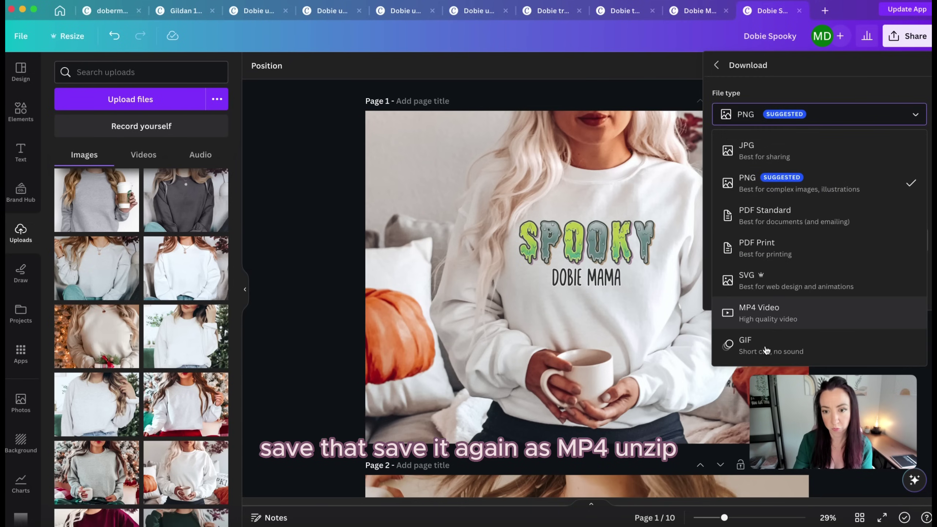
pyautogui.click(770, 314)
pyautogui.click(762, 522)
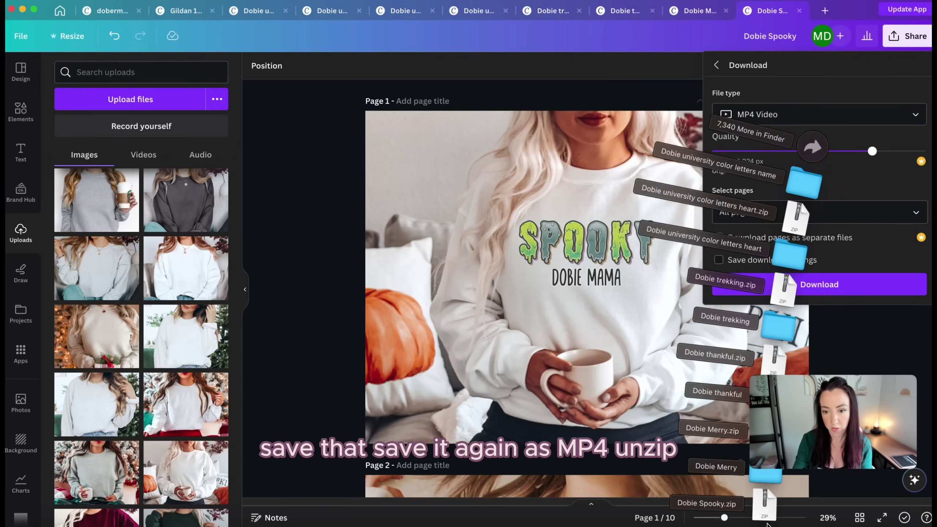
pyautogui.click(774, 477)
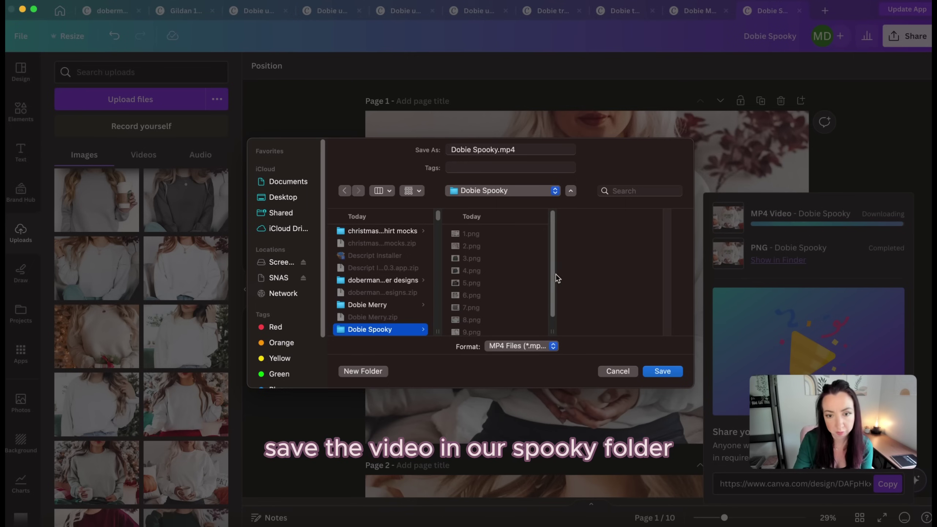
pyautogui.click(662, 373)
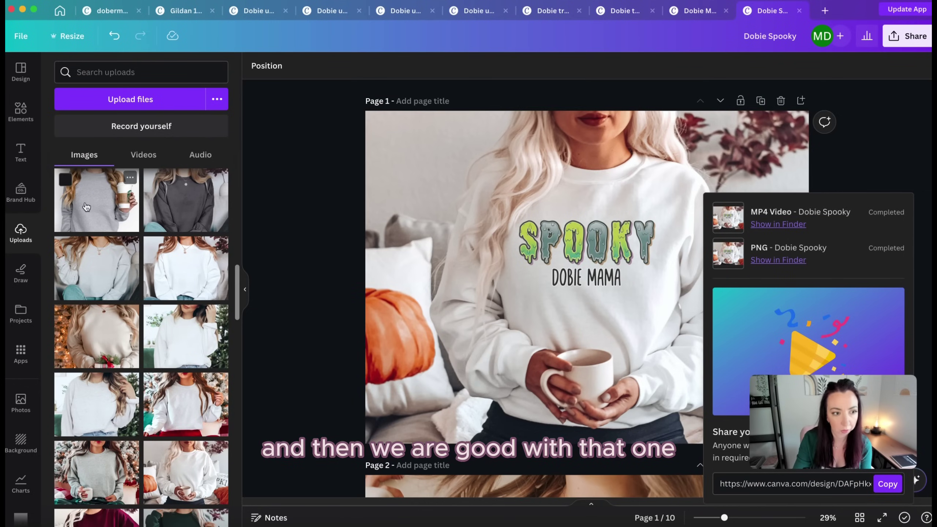
# Step: Make a copy of the Dobie Spooky design and display the uploaded images in the copy
pyautogui.click(21, 36)
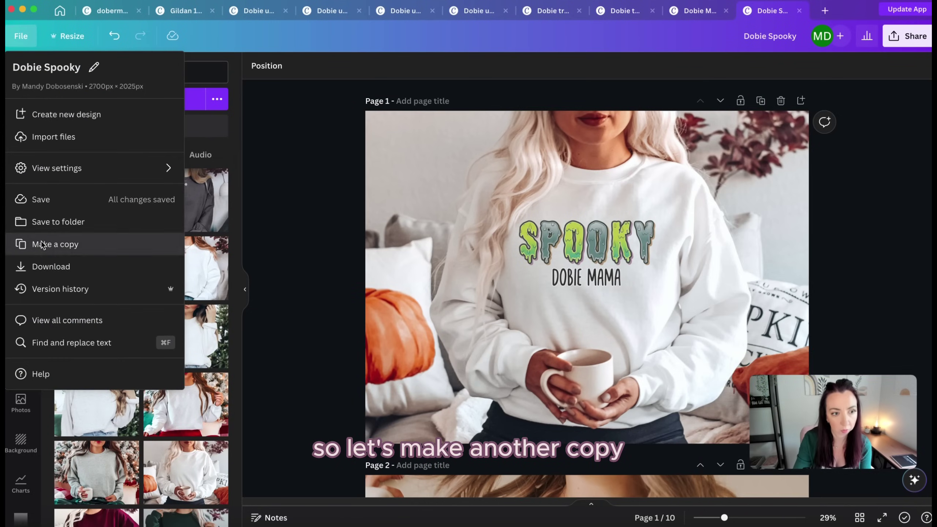
pyautogui.click(42, 244)
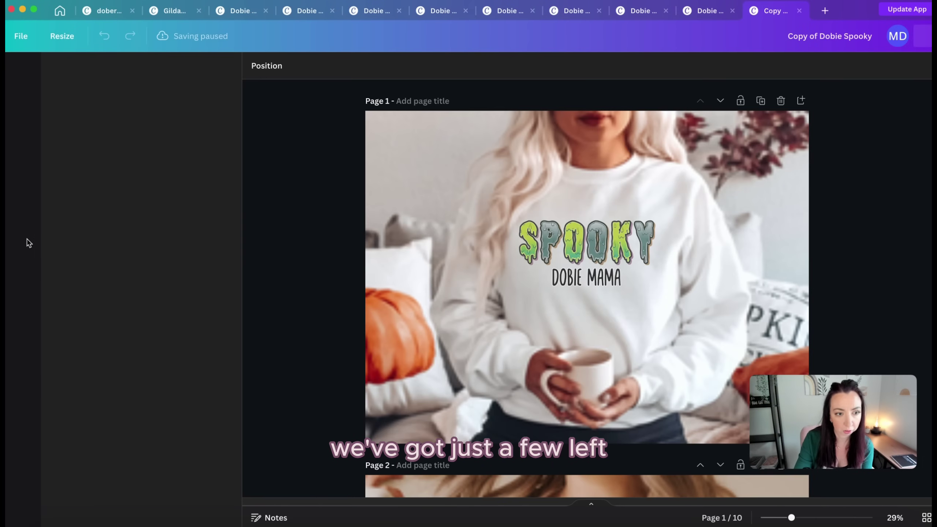
pyautogui.click(21, 232)
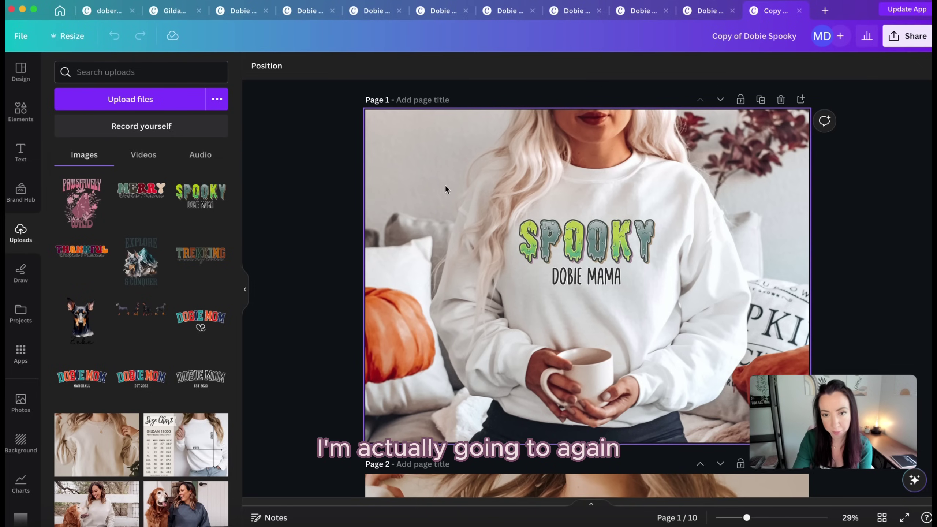
# Step: Replace the page 1 pumpkin photo with the non-seasonal white sweatshirt photo from the uploaded images
pyautogui.scroll(-3, 481, 189)
pyautogui.scroll(-10, 208, 347)
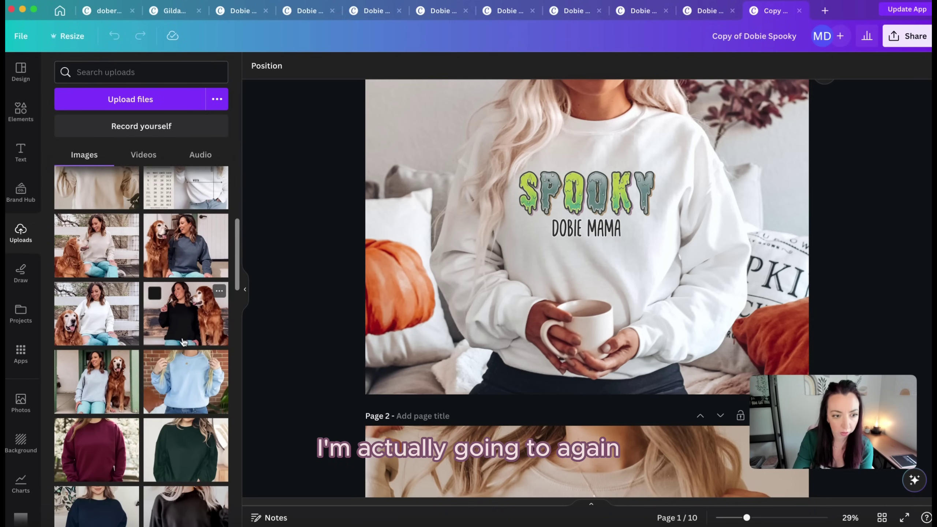
pyautogui.scroll(-6, 200, 348)
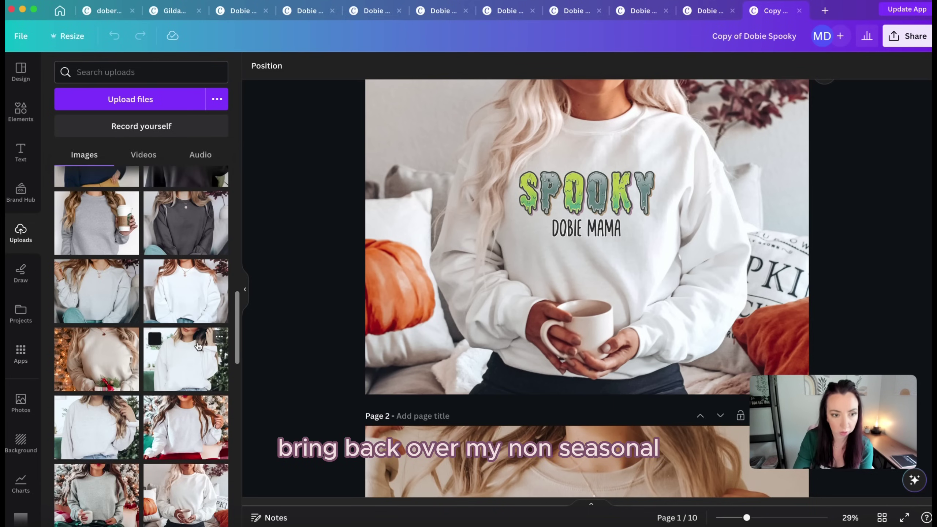
pyautogui.click(182, 357)
pyautogui.moveTo(182, 357); pyautogui.dragTo(406, 258)
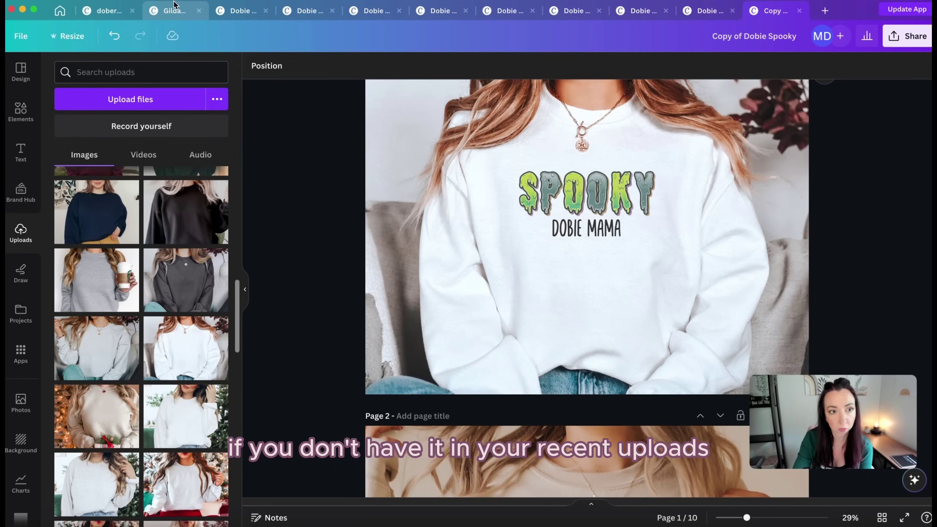
# Step: View the Gildan 18000 TEMPLATE and doberman pinscher designs files for reference, and return to Copy of Dobie Spooky
pyautogui.click(170, 12)
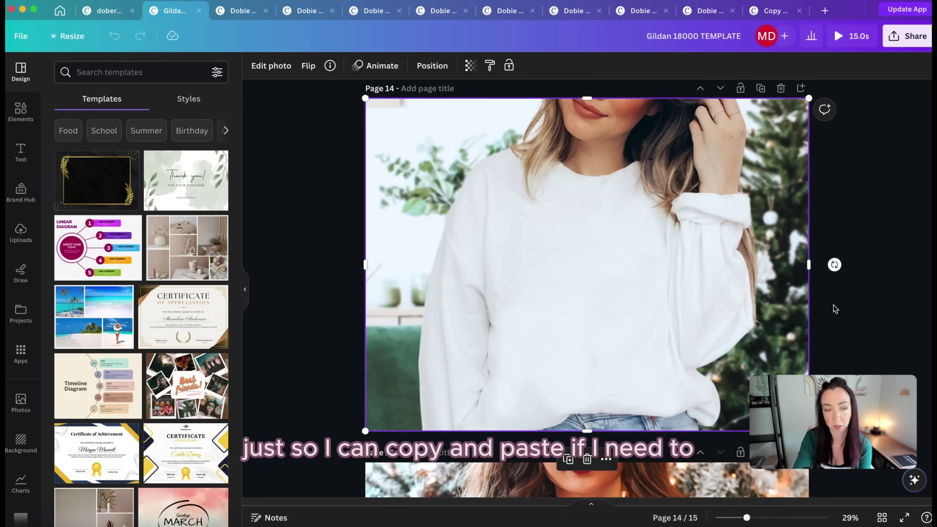
pyautogui.click(105, 11)
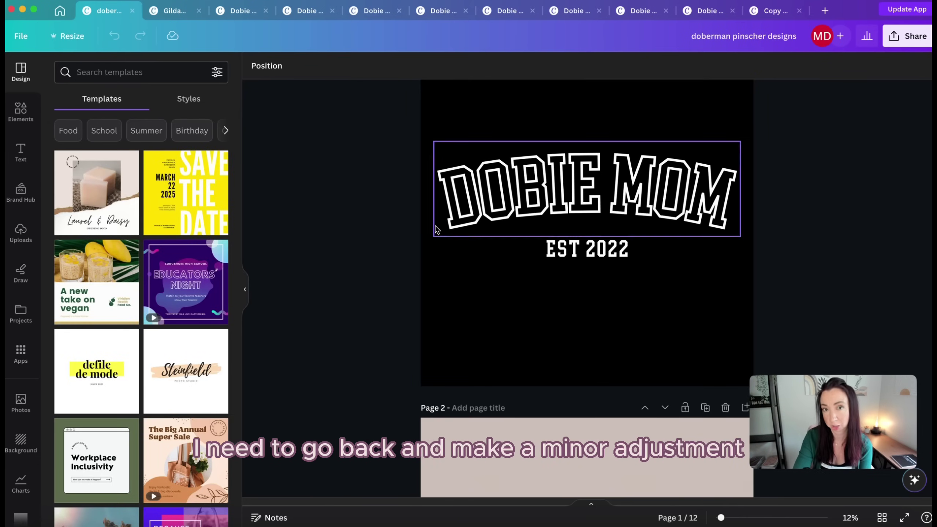
pyautogui.click(767, 15)
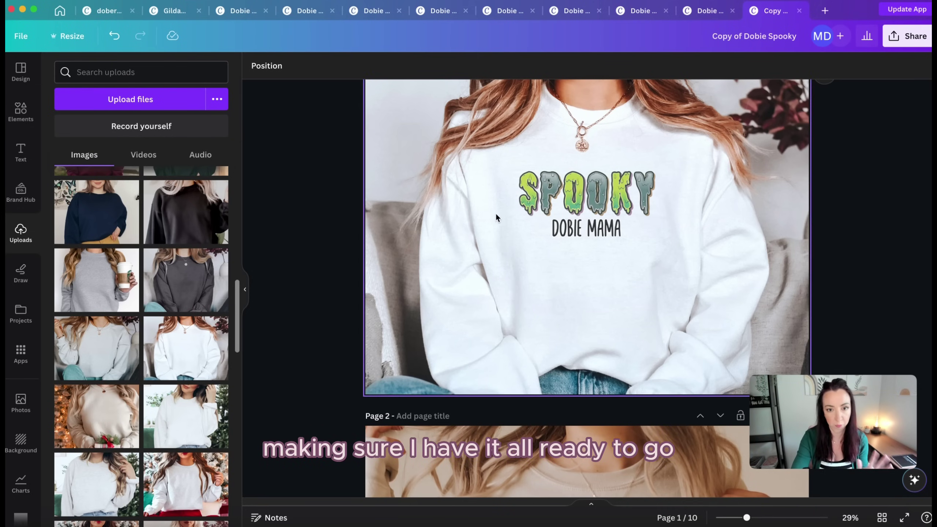
# Step: Replace the Spooky graphic on page 1 with the row of four Dobermans, shrink it, tilt it slightly and center it on the chest
pyautogui.scroll(10, 159, 240)
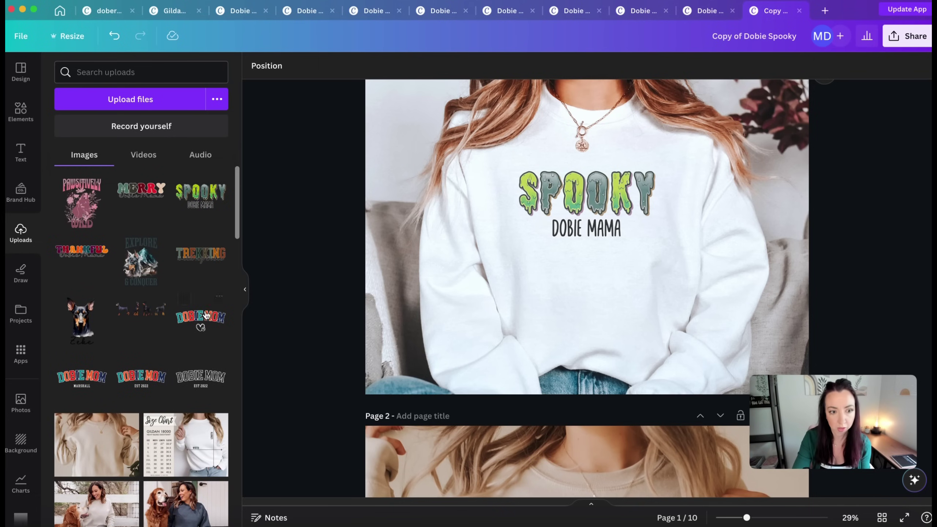
pyautogui.moveTo(142, 308); pyautogui.dragTo(536, 206)
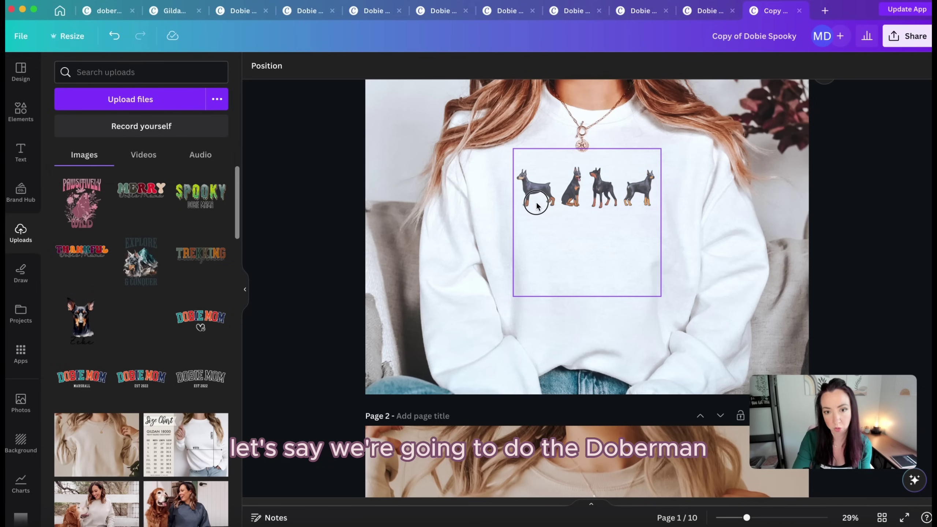
pyautogui.click(603, 218)
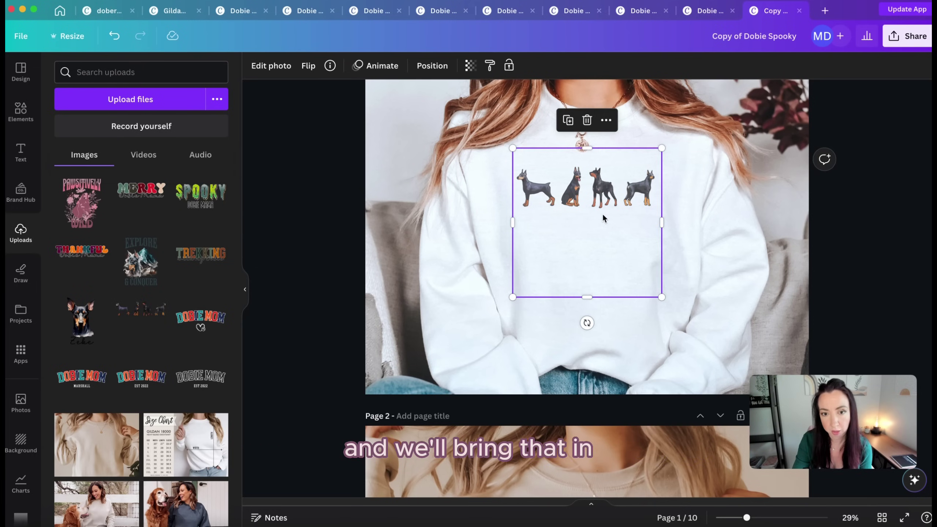
pyautogui.moveTo(594, 205); pyautogui.dragTo(621, 194)
pyautogui.moveTo(665, 293); pyautogui.dragTo(655, 288)
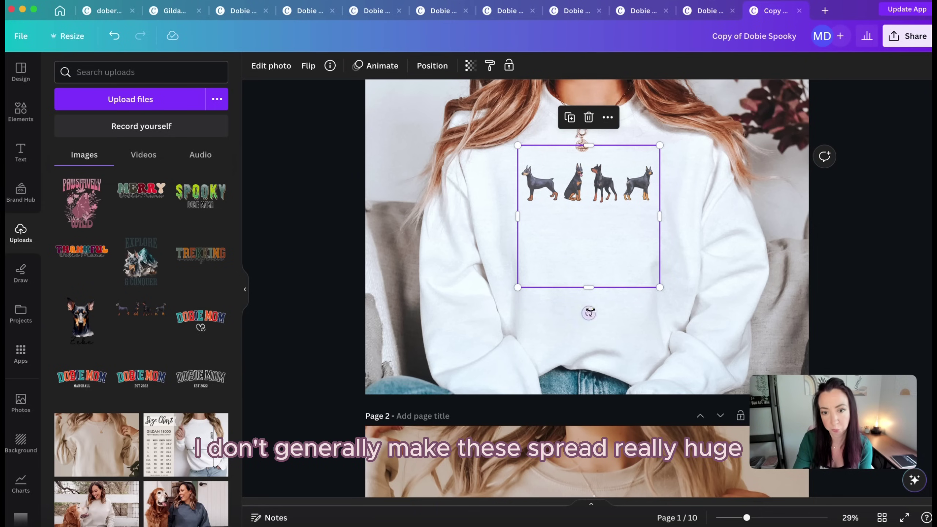
pyautogui.moveTo(588, 314); pyautogui.dragTo(586, 313)
pyautogui.moveTo(595, 236); pyautogui.dragTo(596, 237)
# Step: Swap the Spooky graphic on the beige sweatshirt of page 2 for the Doberman row, reduced and centered below the necklace
pyautogui.scroll(-5, 546, 219)
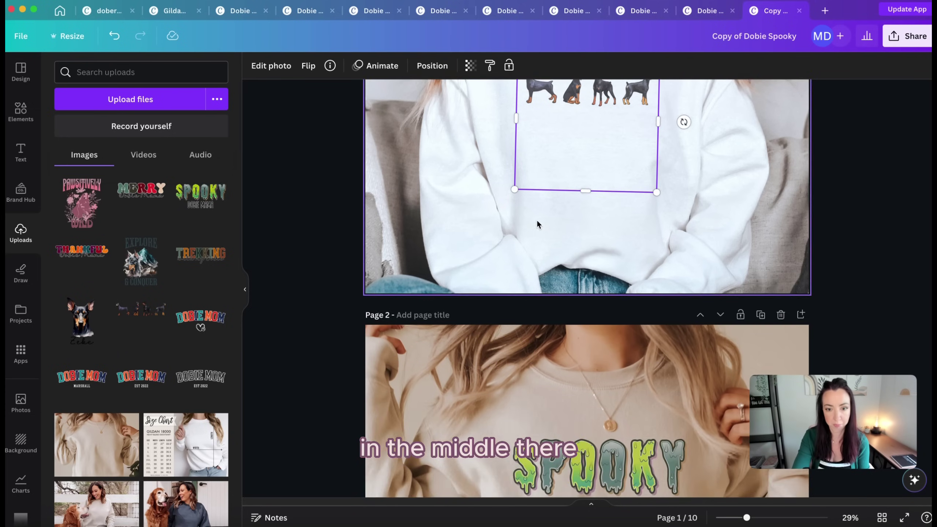
pyautogui.scroll(-10, 537, 224)
pyautogui.moveTo(124, 305); pyautogui.dragTo(557, 243)
pyautogui.moveTo(693, 346); pyautogui.dragTo(671, 326)
pyautogui.moveTo(612, 278); pyautogui.dragTo(624, 284)
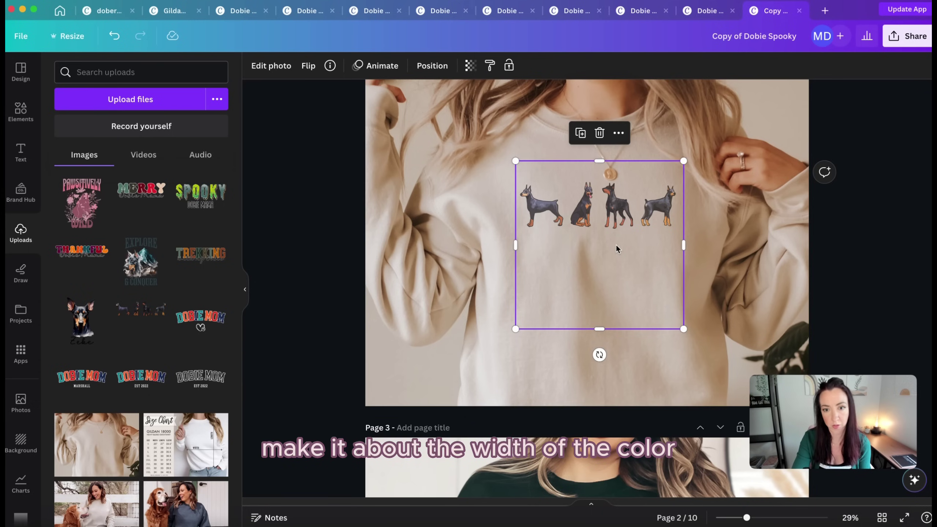
# Step: Delete the dark green, navy and black sweatshirt pages, trying the Doberman row on the navy one before removing it
pyautogui.scroll(-6, 563, 273)
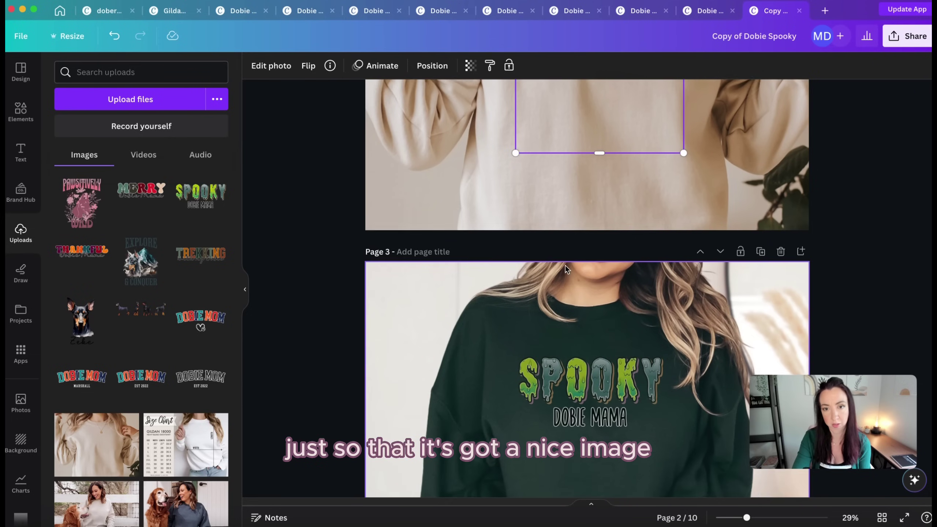
pyautogui.scroll(-2, 560, 261)
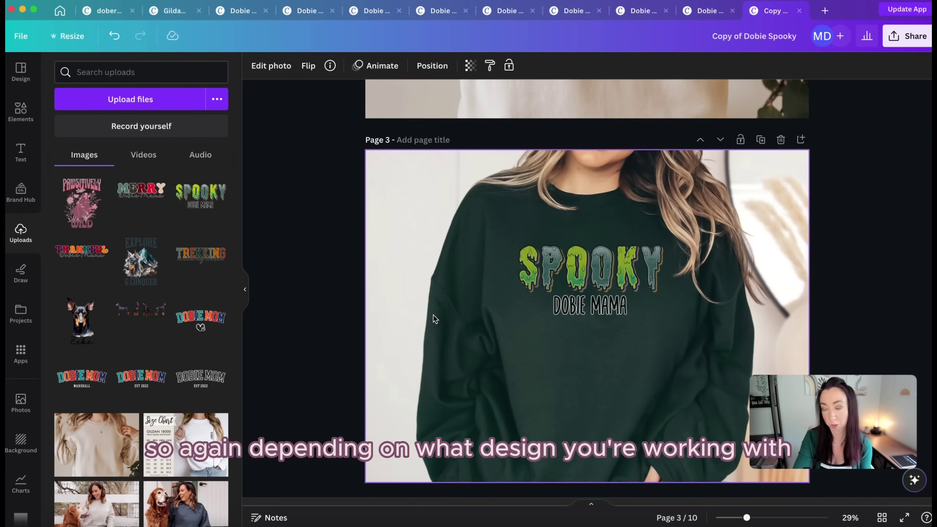
pyautogui.moveTo(145, 319); pyautogui.dragTo(288, 275)
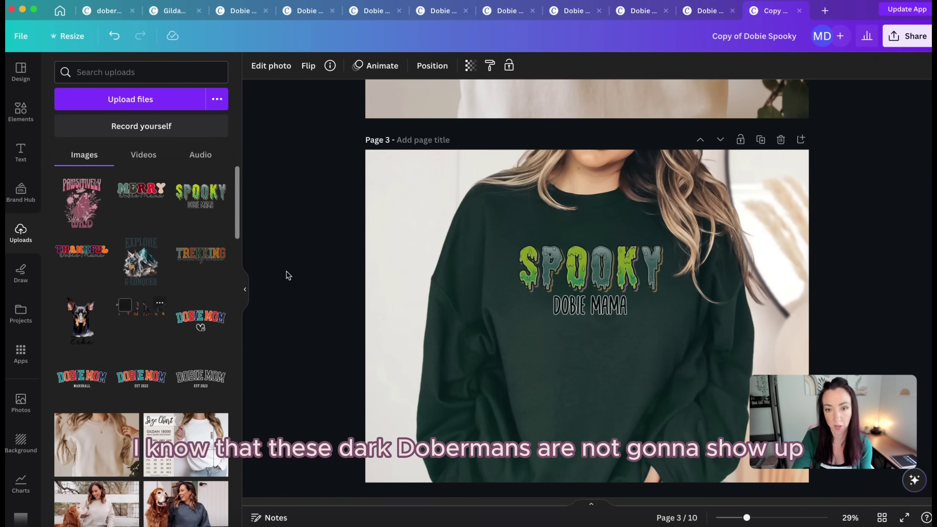
pyautogui.click(781, 142)
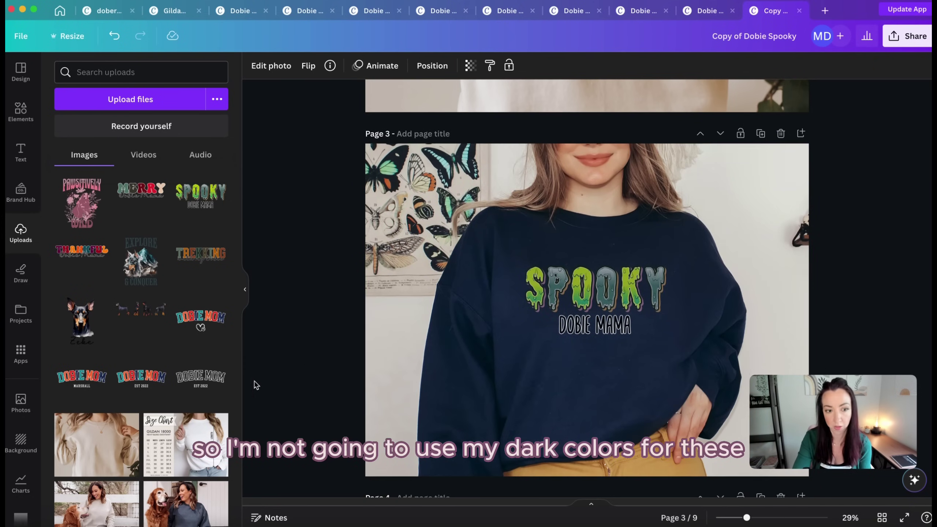
pyautogui.moveTo(126, 308); pyautogui.dragTo(594, 284)
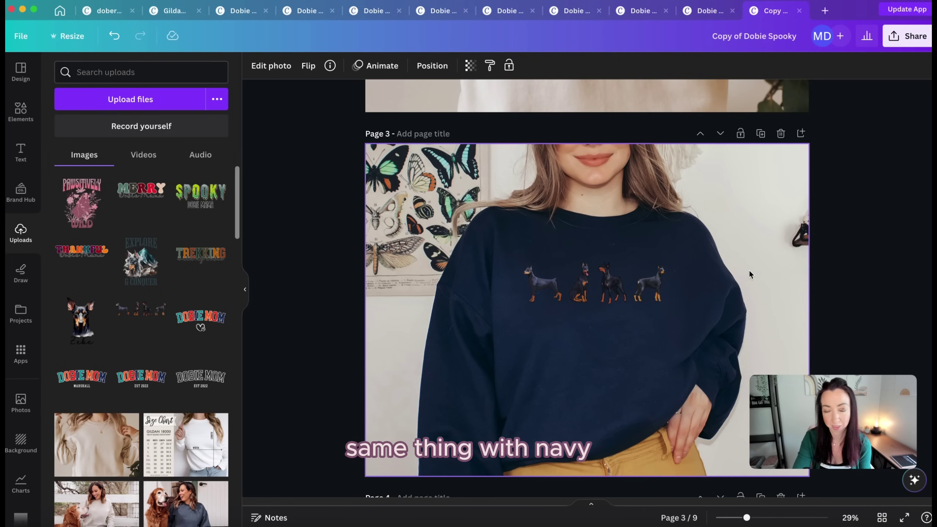
pyautogui.click(781, 133)
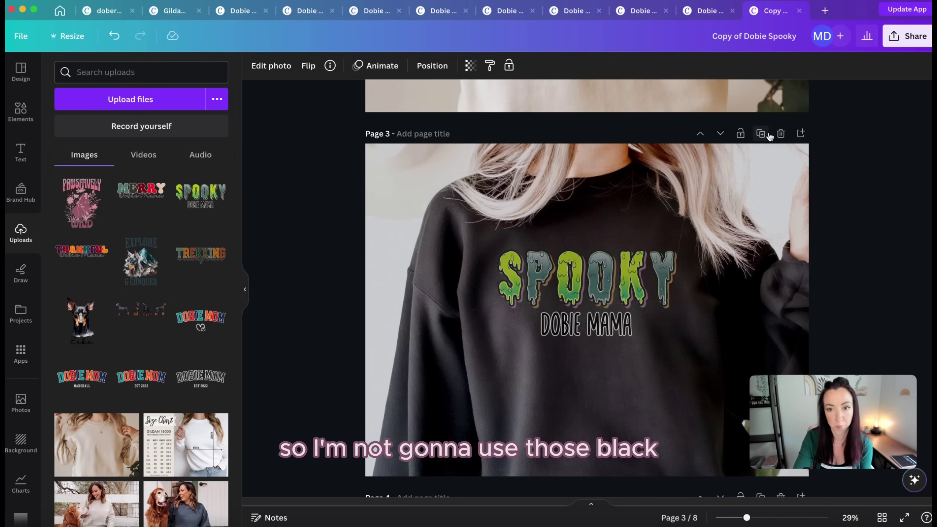
pyautogui.click(780, 134)
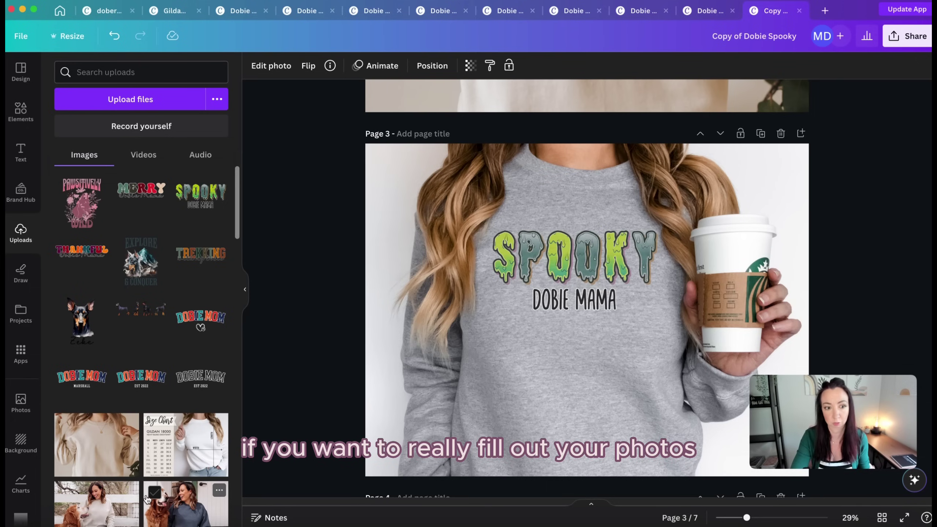
# Step: Replace the Spooky graphic on the gray coffee-cup sweatshirt with the Doberman row, shrunk and centered on the chest
pyautogui.moveTo(141, 308); pyautogui.dragTo(504, 263)
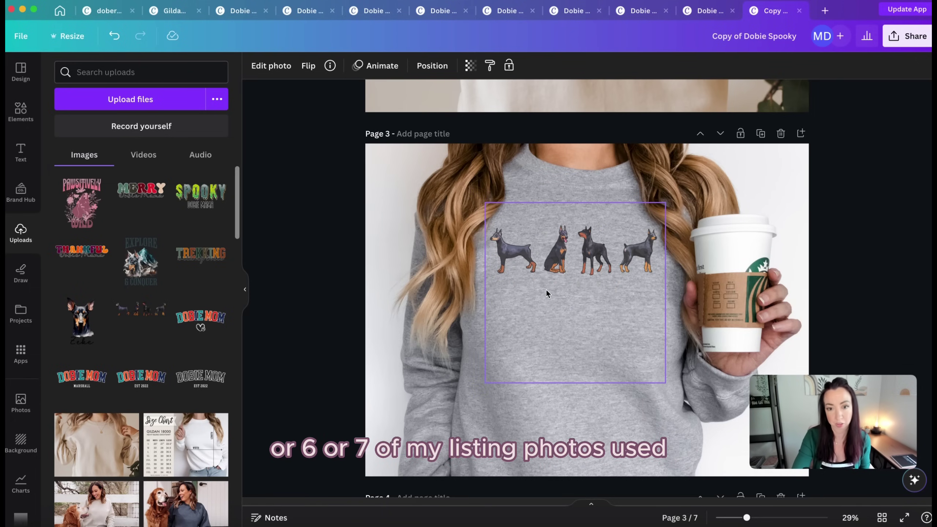
pyautogui.click(665, 380)
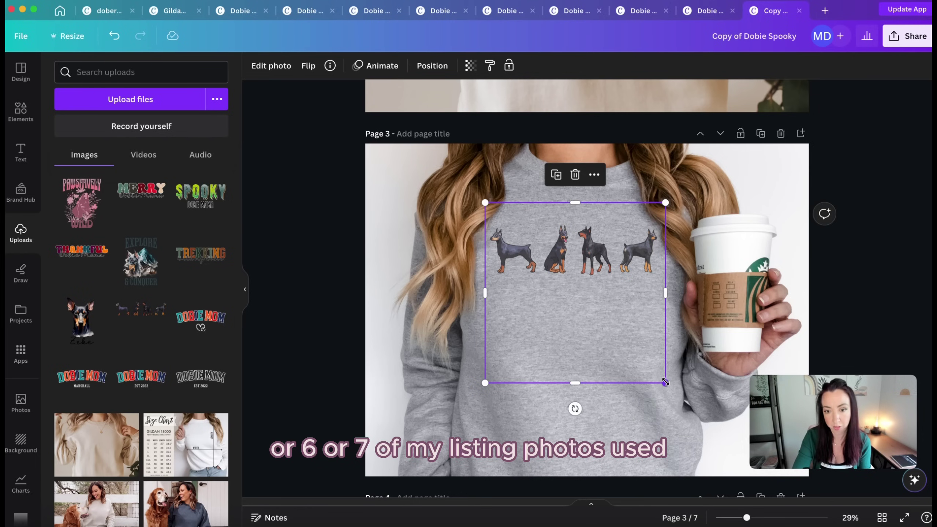
pyautogui.moveTo(666, 382); pyautogui.dragTo(645, 365)
pyautogui.moveTo(596, 324); pyautogui.dragTo(610, 313)
# Step: Try the Doberman row on the dark gray sweatshirt of page 4, and delete that page
pyautogui.scroll(-4, 608, 316)
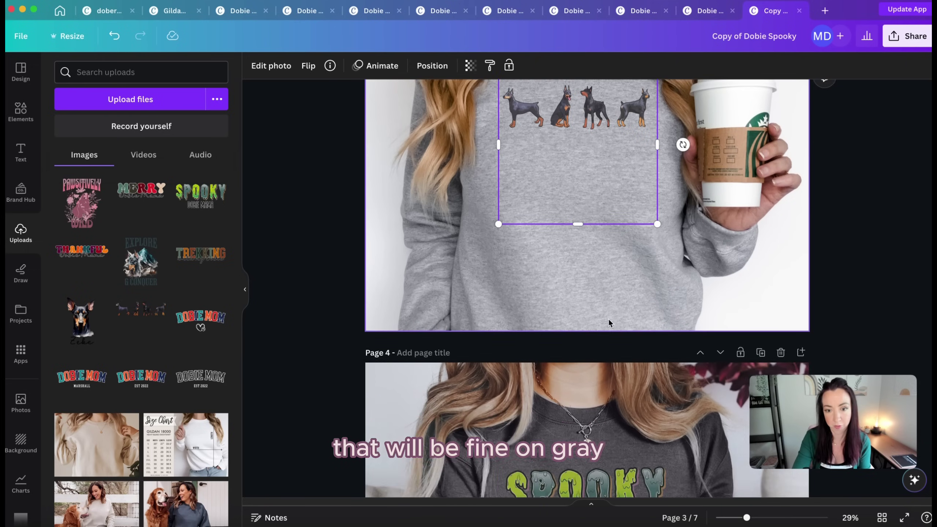
pyautogui.scroll(-3, 609, 323)
pyautogui.moveTo(141, 309); pyautogui.dragTo(574, 312)
pyautogui.scroll(-2, 574, 312)
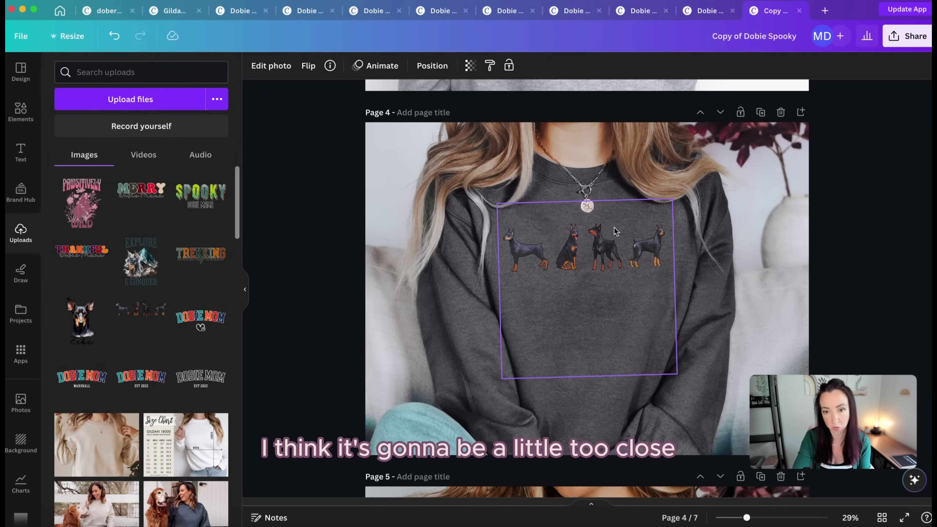
pyautogui.click(781, 112)
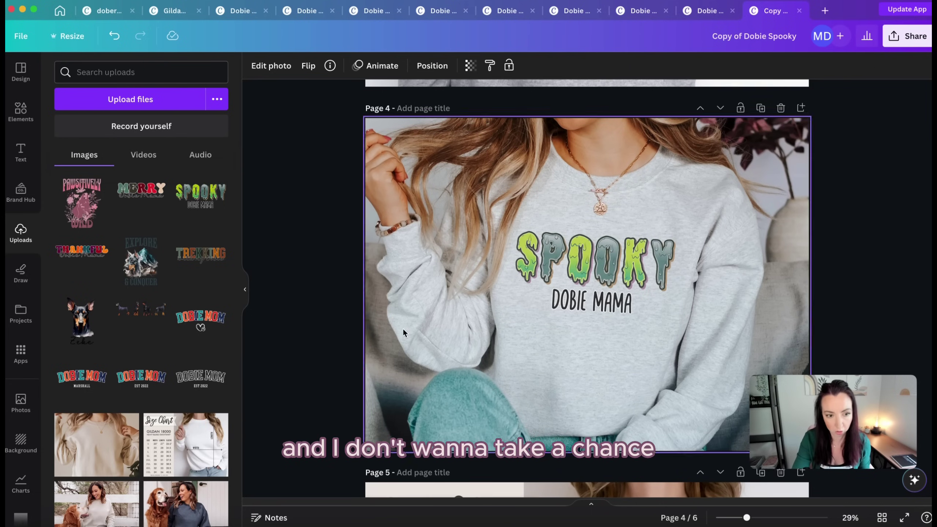
# Step: Replace the Spooky graphic on the light gray sweatshirt with the Doberman row, shrunk to about 937 x 937 and centered below the necklace
pyautogui.moveTo(143, 330); pyautogui.dragTo(590, 266)
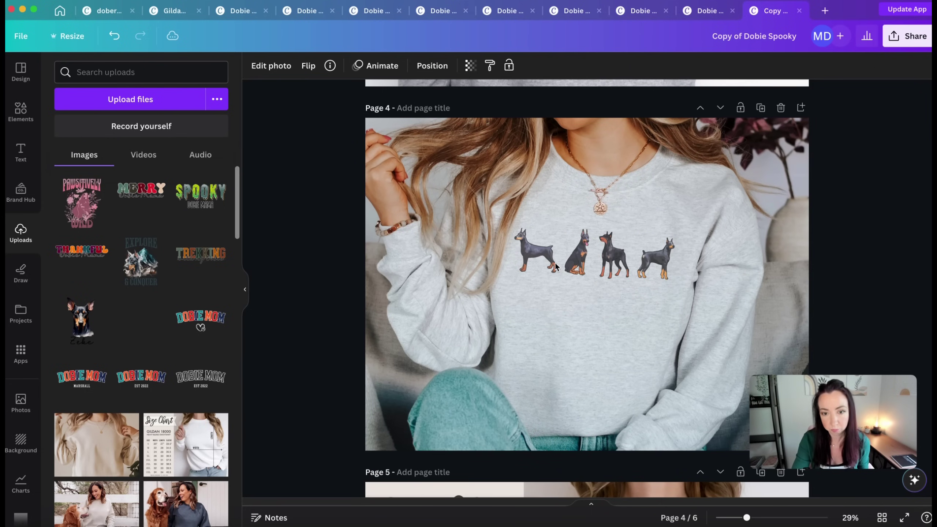
pyautogui.moveTo(672, 383); pyautogui.dragTo(663, 367)
pyautogui.moveTo(590, 328); pyautogui.dragTo(592, 334)
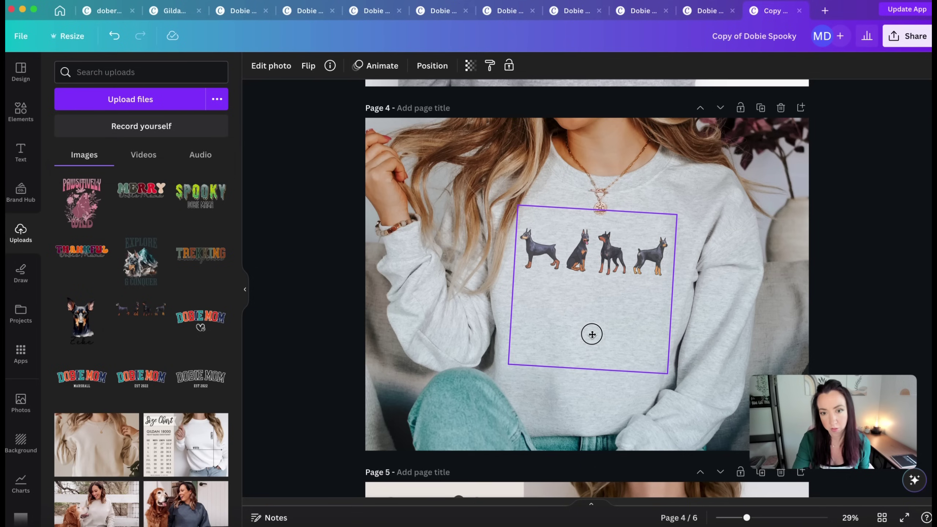
pyautogui.moveTo(667, 372); pyautogui.dragTo(662, 366)
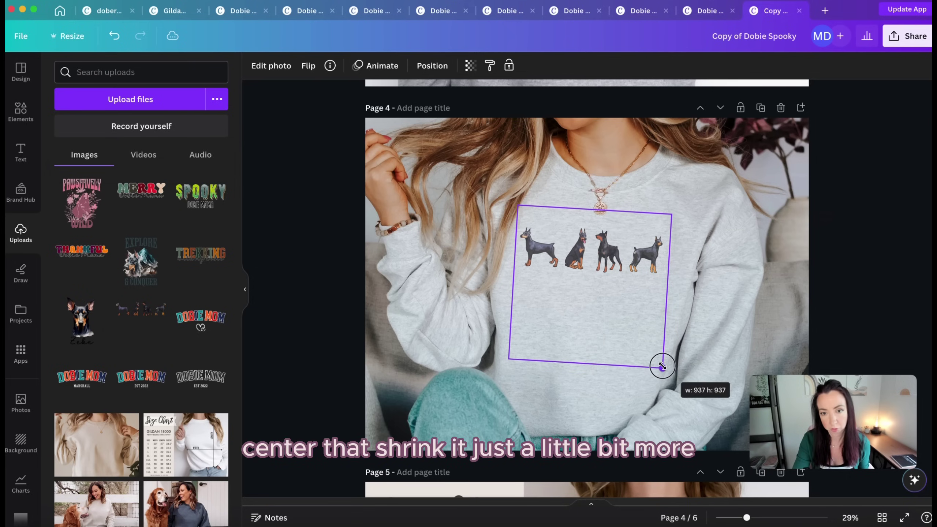
pyautogui.moveTo(607, 336); pyautogui.dragTo(611, 342)
# Step: Check the remaining pages and rename the design as Dobie row images, removing the "Copy of" prefix
pyautogui.scroll(-10, 610, 342)
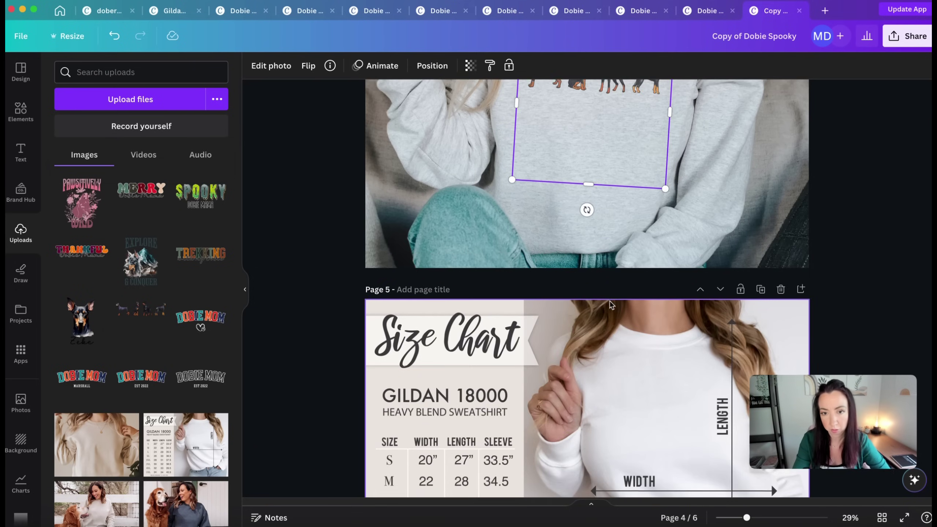
pyautogui.scroll(10, 639, 309)
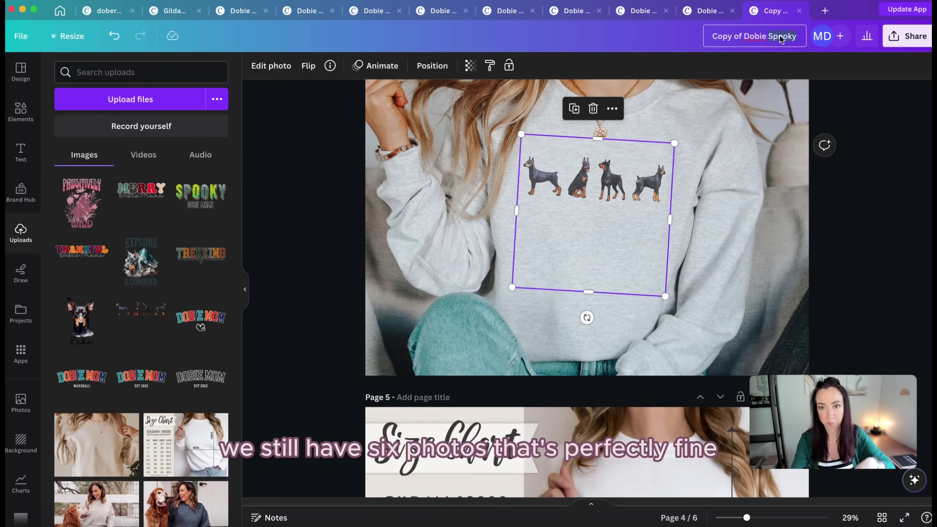
pyautogui.write('images')
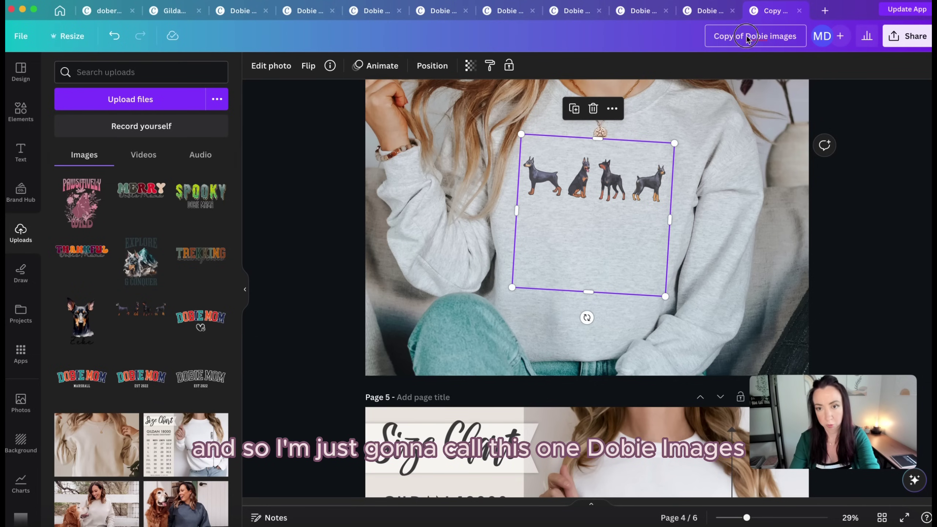
pyautogui.press('BackSpace')
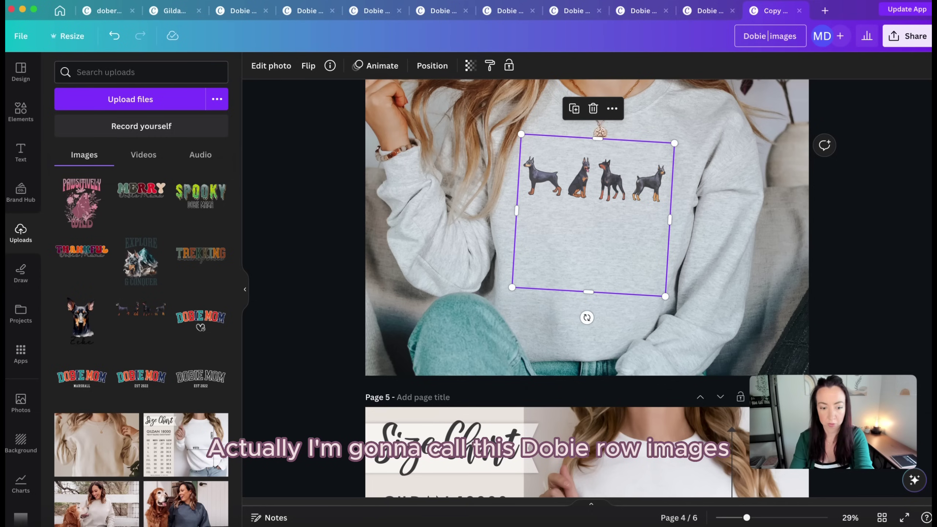
# Step: Download all 6 pages of the Dobie row images design as PNG
pyautogui.click(915, 39)
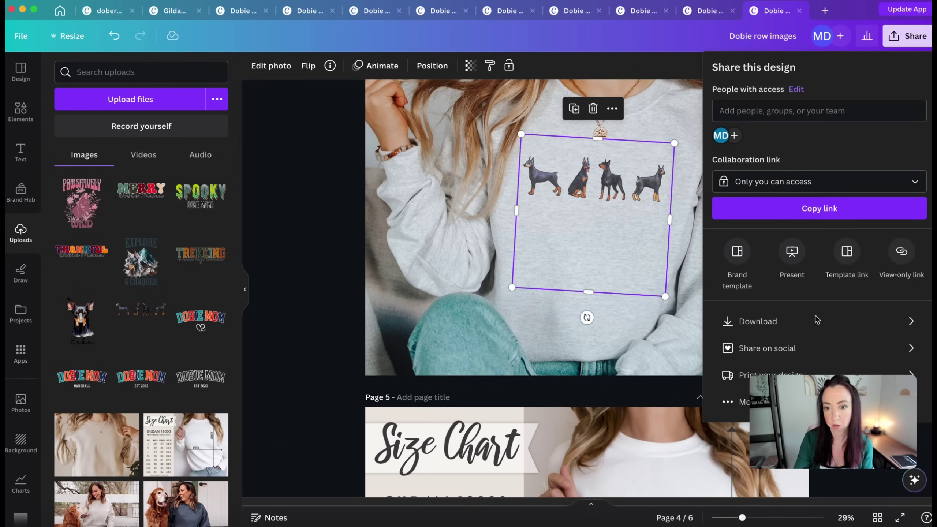
pyautogui.click(781, 321)
pyautogui.click(821, 291)
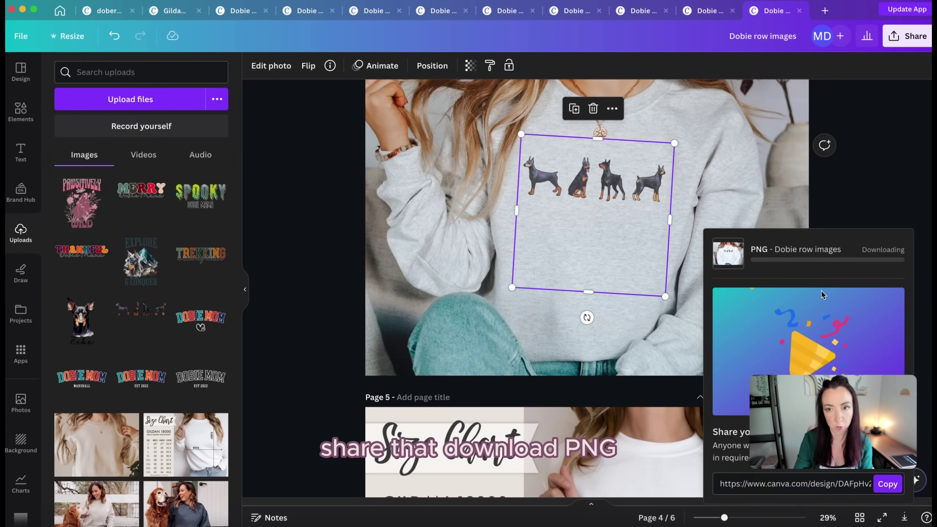
# Step: Download the Dobie row images design as MP4 video, unpack its PNG zip, and save the video in the Dobie row images folder
pyautogui.click(902, 39)
pyautogui.click(902, 40)
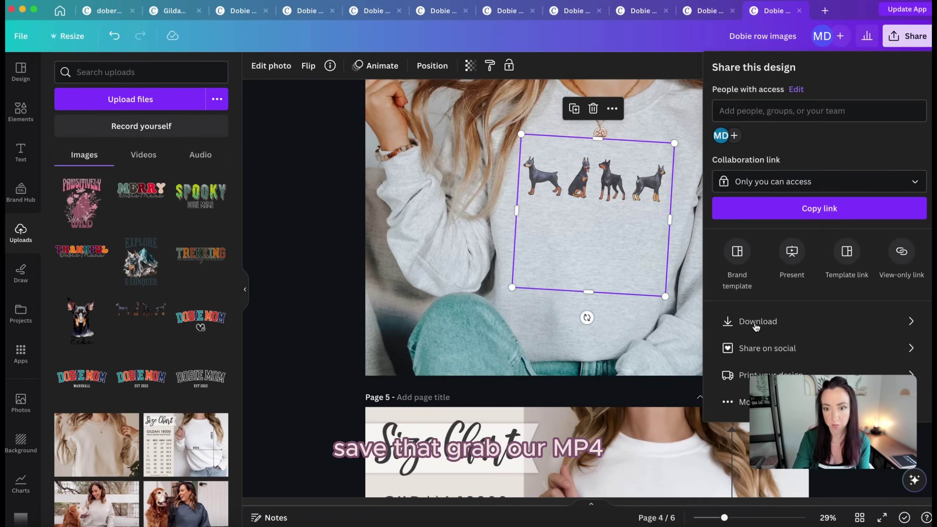
pyautogui.click(764, 321)
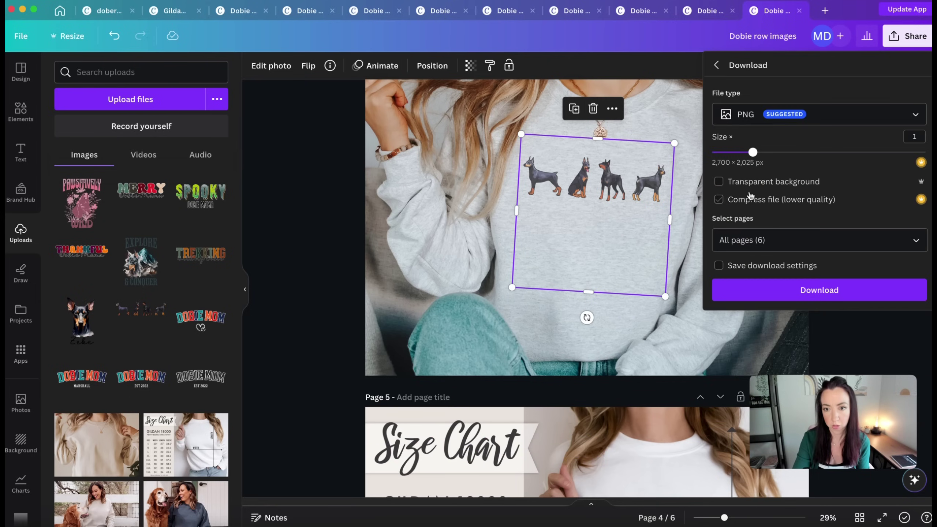
pyautogui.click(761, 118)
pyautogui.click(752, 308)
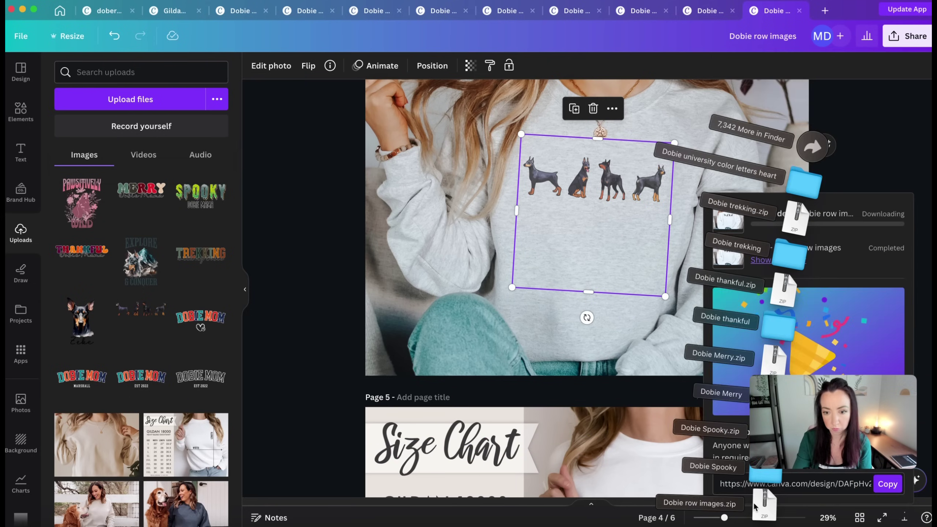
pyautogui.click(754, 506)
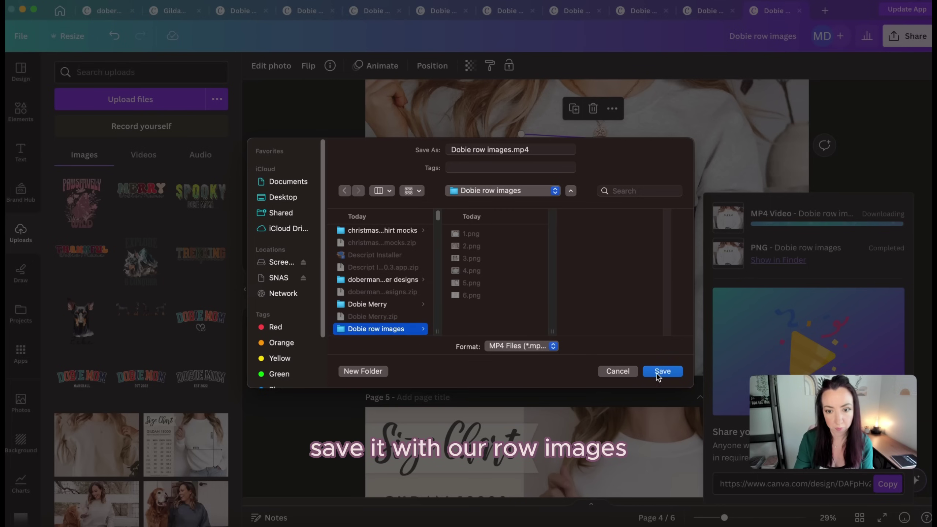
pyautogui.click(660, 371)
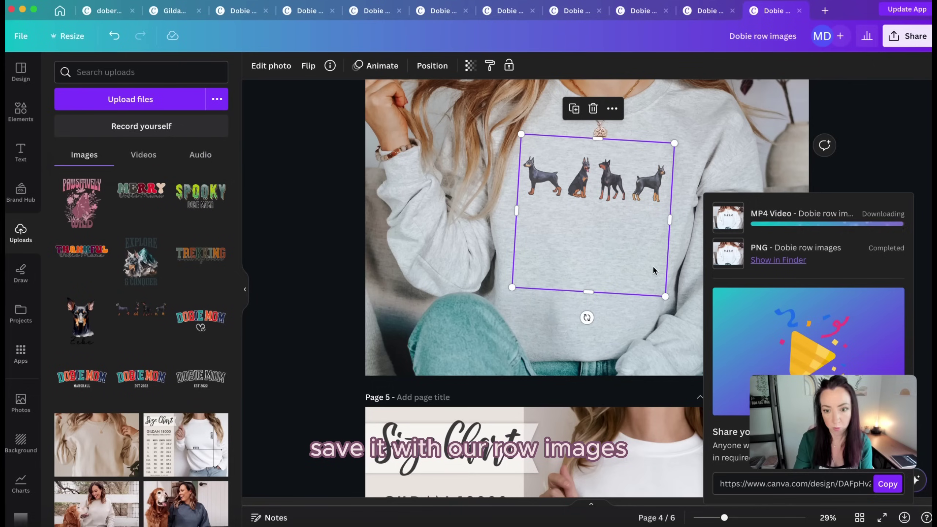
# Step: Copy the Dobie row images design and replace page 1's Doberman row with the Explore & Conquer graphic, enlarged to fill the white sweatshirt's chest
pyautogui.click(21, 36)
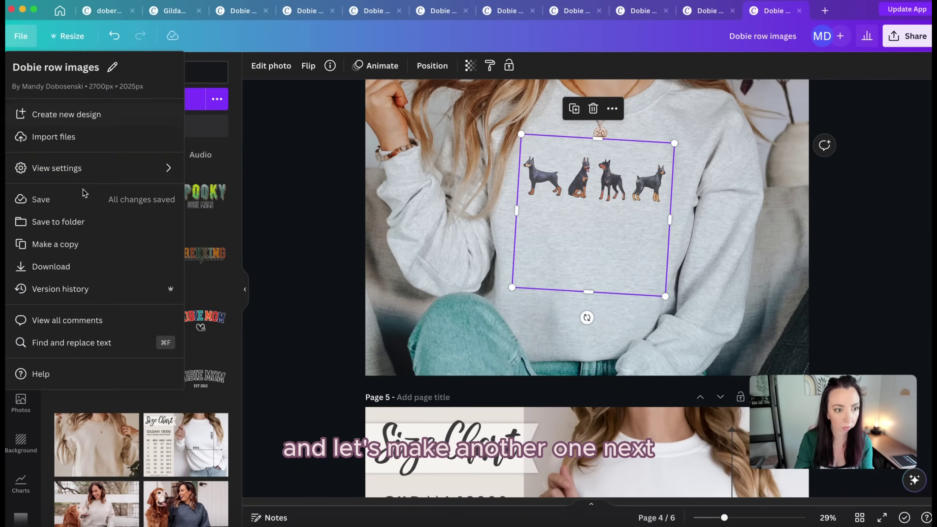
pyautogui.click(63, 246)
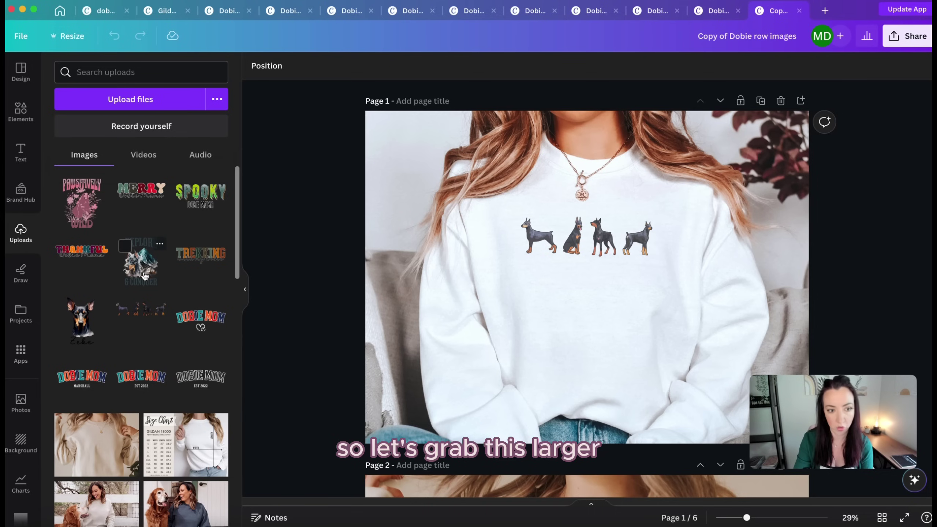
pyautogui.moveTo(145, 276); pyautogui.dragTo(538, 228)
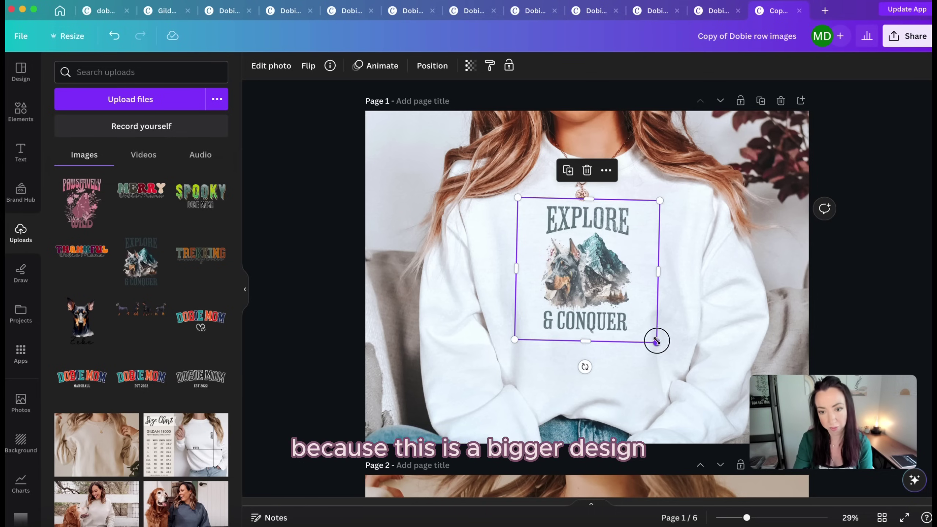
pyautogui.moveTo(656, 340); pyautogui.dragTo(681, 389)
pyautogui.moveTo(635, 295); pyautogui.dragTo(620, 298)
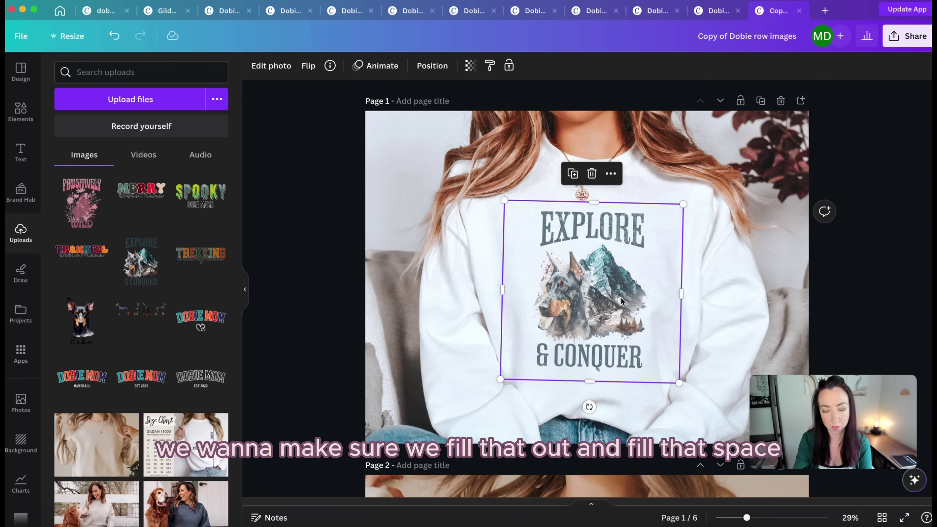
# Step: Replace the Doberman row on page 2's cream sweatshirt with the Explore & Conquer graphic, enlarged and centered below the necklace
pyautogui.scroll(-5, 635, 301)
pyautogui.scroll(-3, 634, 299)
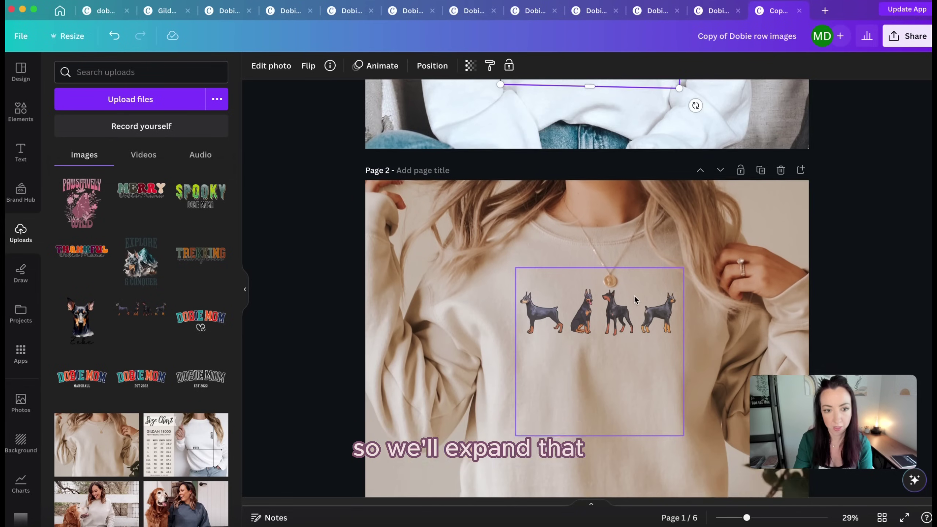
pyautogui.moveTo(141, 261); pyautogui.dragTo(615, 316)
pyautogui.click(619, 273)
pyautogui.moveTo(660, 381); pyautogui.dragTo(711, 431)
pyautogui.moveTo(645, 355); pyautogui.dragTo(641, 355)
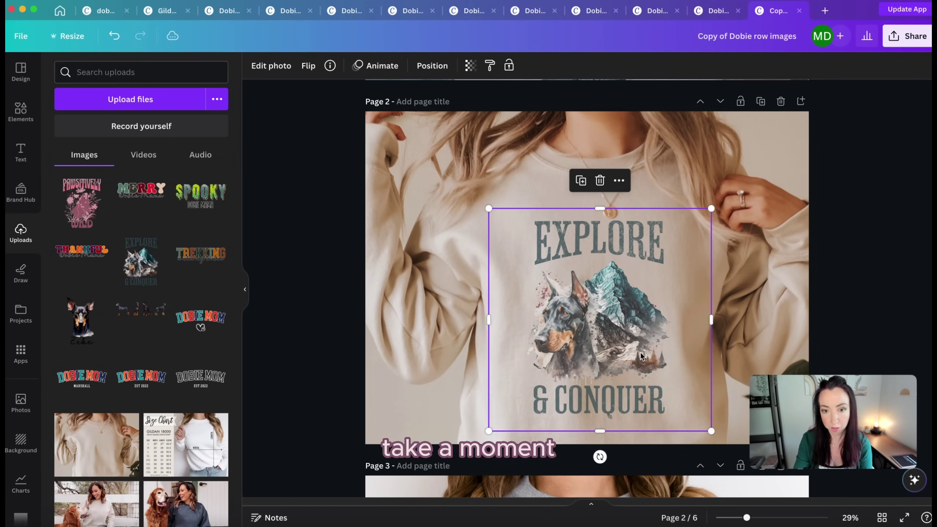
# Step: Replace the Doberman row on page 3's gray sweatshirt with the Explore & Conquer graphic, enlarged and centered on the chest
pyautogui.scroll(-8, 606, 273)
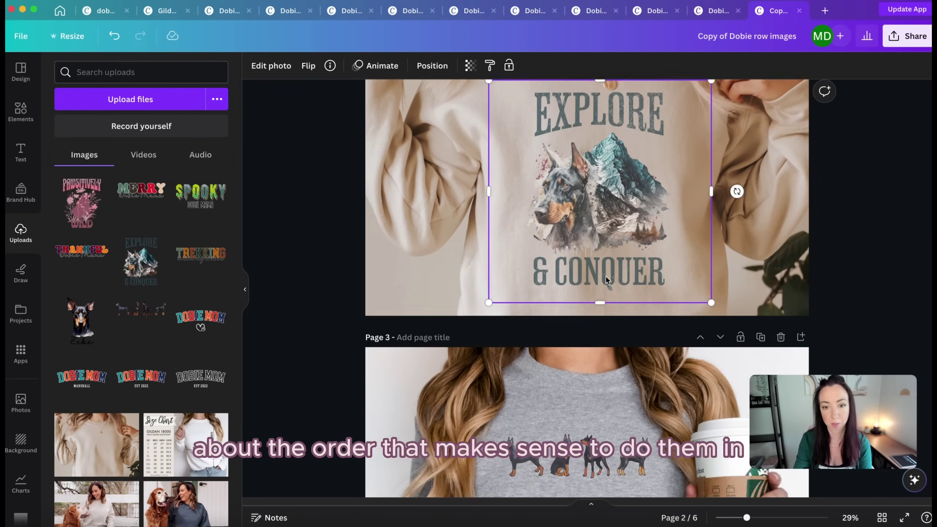
pyautogui.moveTo(141, 260); pyautogui.dragTo(506, 278)
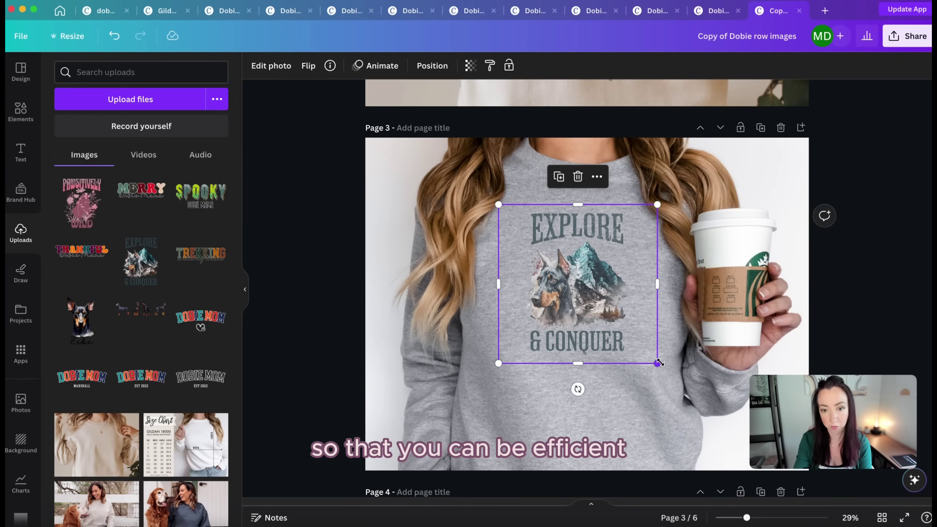
pyautogui.moveTo(658, 363); pyautogui.dragTo(717, 424)
pyautogui.moveTo(631, 344); pyautogui.dragTo(593, 348)
pyautogui.moveTo(679, 428); pyautogui.dragTo(688, 438)
pyautogui.moveTo(606, 368); pyautogui.dragTo(610, 369)
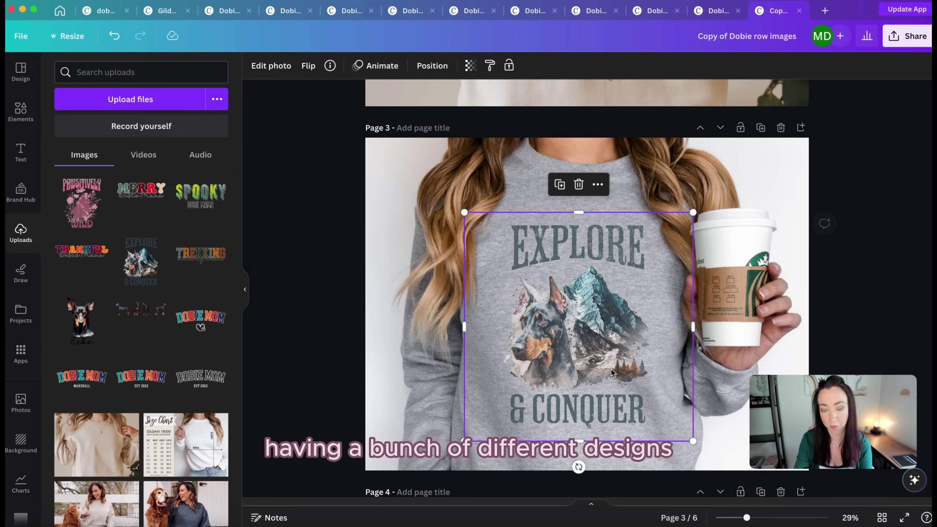
# Step: Replace the Doberman row on page 4's light gray sweatshirt with the Explore & Conquer graphic, slightly enlarged and centered below the necklace
pyautogui.scroll(-6, 619, 364)
pyautogui.scroll(-2, 624, 354)
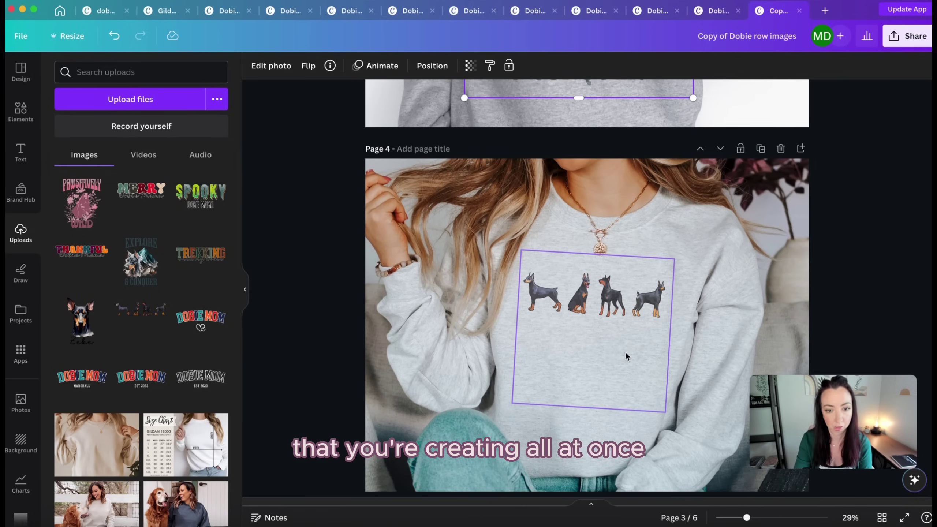
pyautogui.moveTo(141, 260); pyautogui.dragTo(485, 346)
pyautogui.scroll(-3, 508, 306)
pyautogui.moveTo(604, 292); pyautogui.dragTo(612, 293)
pyautogui.moveTo(648, 219); pyautogui.dragTo(602, 218)
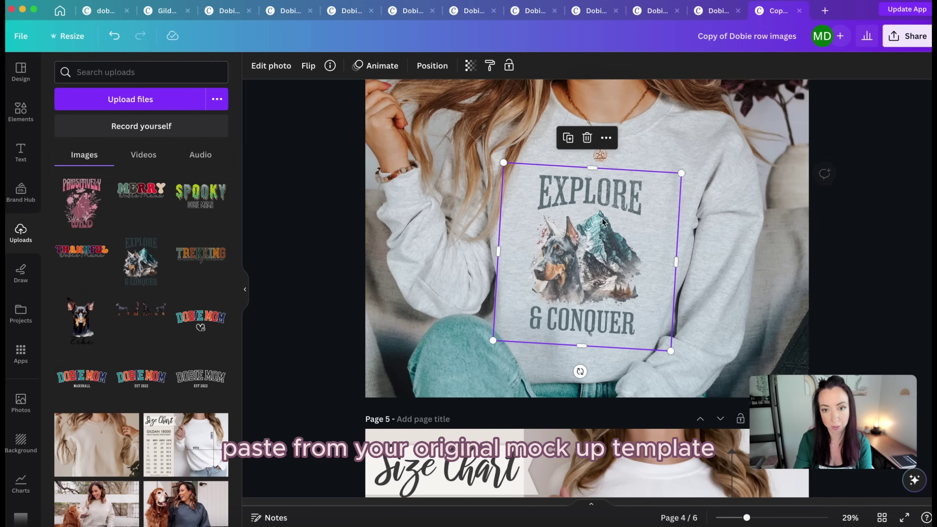
pyautogui.moveTo(666, 350); pyautogui.dragTo(673, 358)
pyautogui.moveTo(617, 308); pyautogui.dragTo(613, 307)
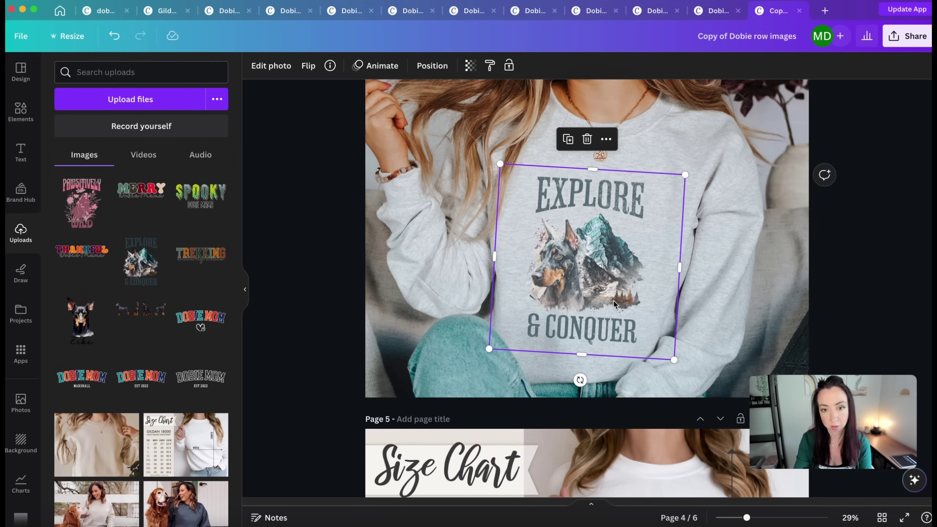
# Step: Check the size chart page and rename the design as Dobie explore conquer, removing the "Copy of" prefix
pyautogui.scroll(-5, 613, 298)
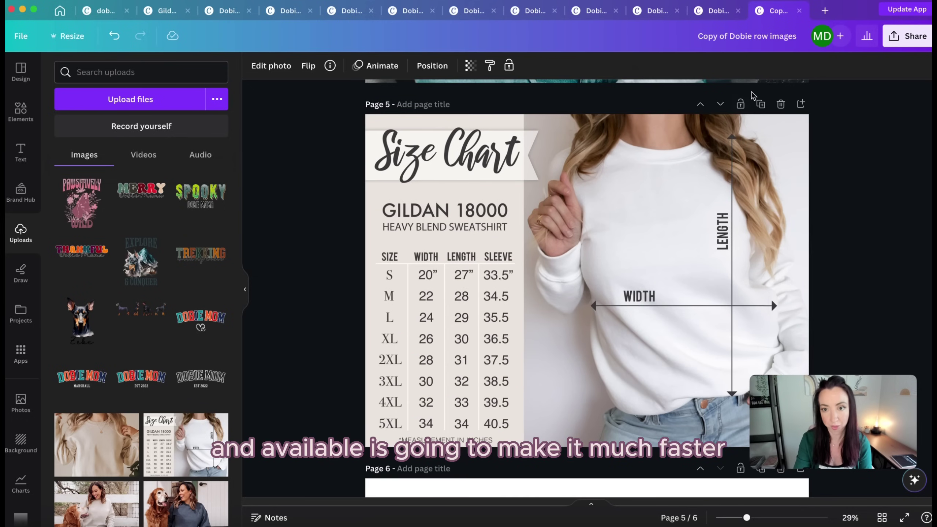
pyautogui.scroll(8, 747, 118)
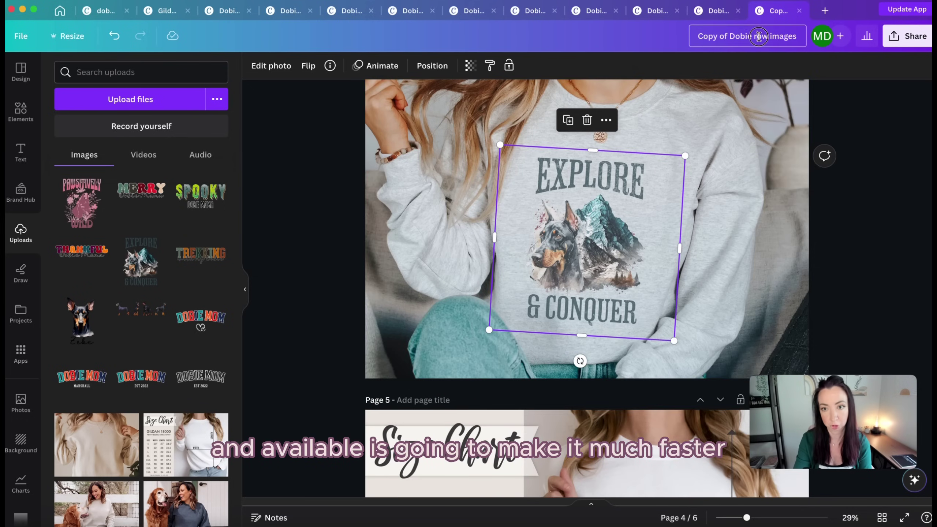
pyautogui.click(791, 37)
pyautogui.press('BackSpace')
pyautogui.press('BackSpace')
pyautogui.press('BackSpace')
pyautogui.press('BackSpace')
pyautogui.press('BackSpace')
pyautogui.press('BackSpace')
pyautogui.press('BackSpace')
pyautogui.press('BackSpace')
pyautogui.press('BackSpace')
pyautogui.press('BackSpace')
pyautogui.write('e')
pyautogui.write('xplore')
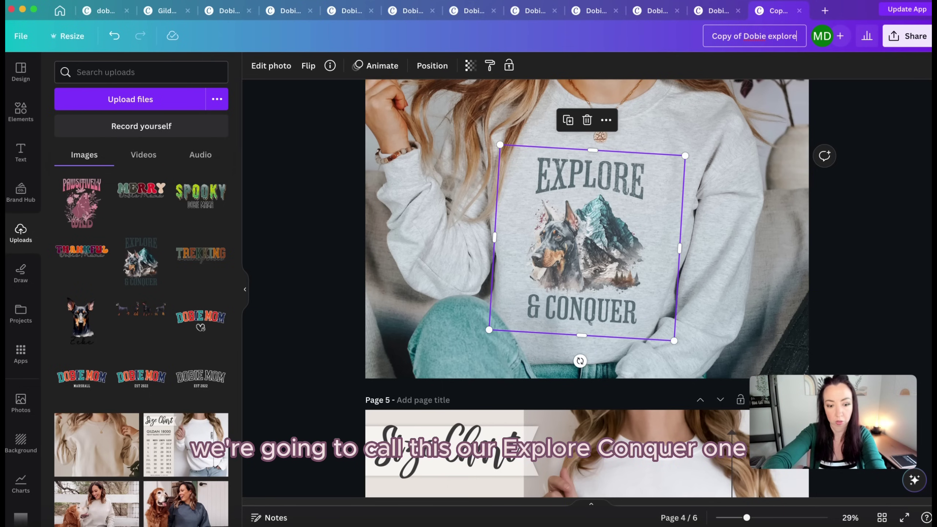
pyautogui.write(' conquer')
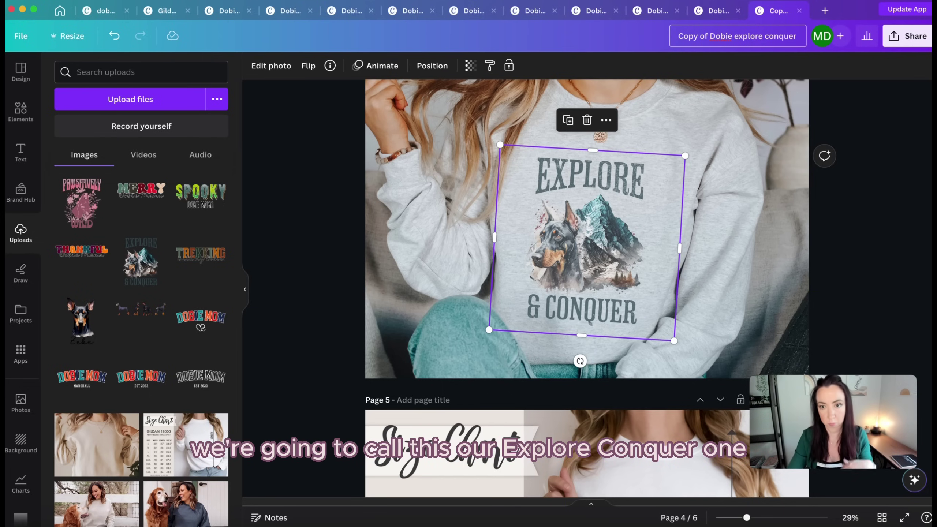
pyautogui.click(710, 36)
pyautogui.press('BackSpace')
pyautogui.press('BackSpace')
pyautogui.press('BackSpace')
pyautogui.press('BackSpace')
pyautogui.press('BackSpace')
pyautogui.press('BackSpace')
pyautogui.press('BackSpace')
pyautogui.press('BackSpace')
# Step: Download all 6 pages of the Dobie explore conquer design as PNG and save the zip in Downloads
pyautogui.click(907, 36)
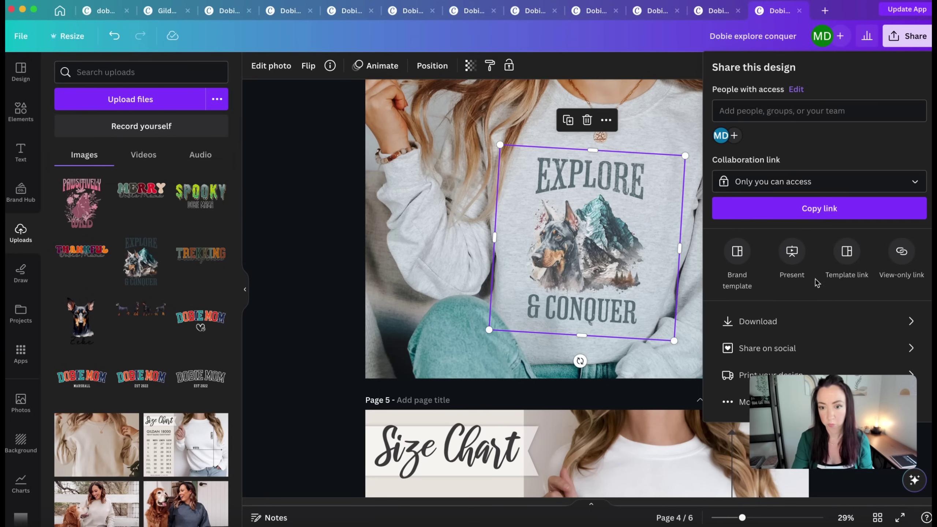
pyautogui.click(779, 320)
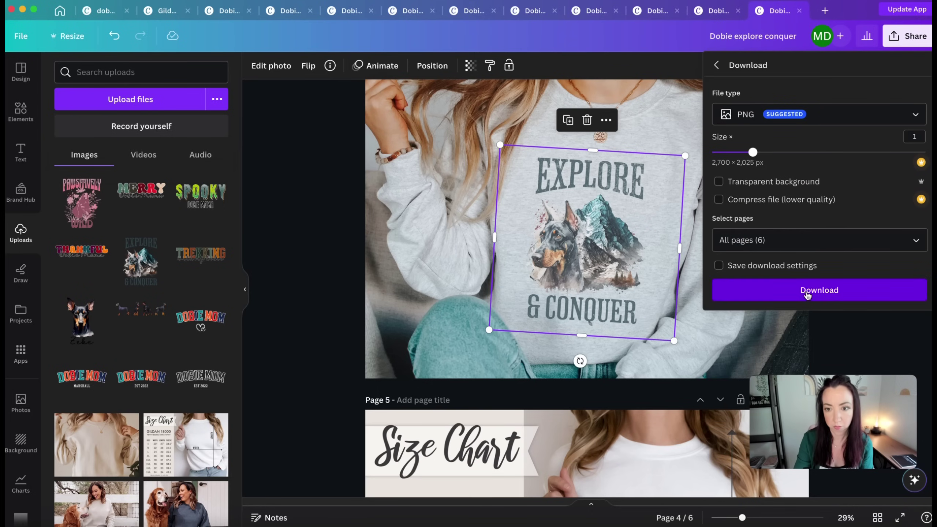
pyautogui.click(819, 290)
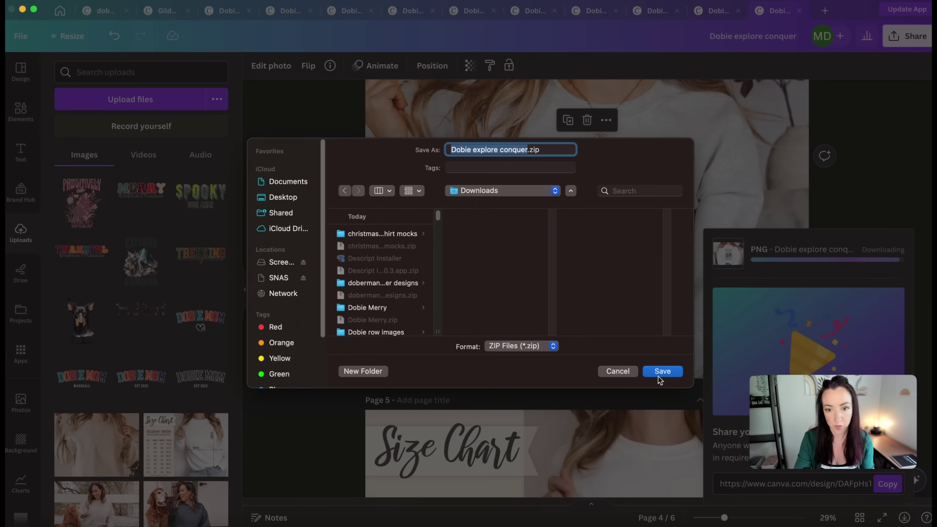
pyautogui.click(662, 370)
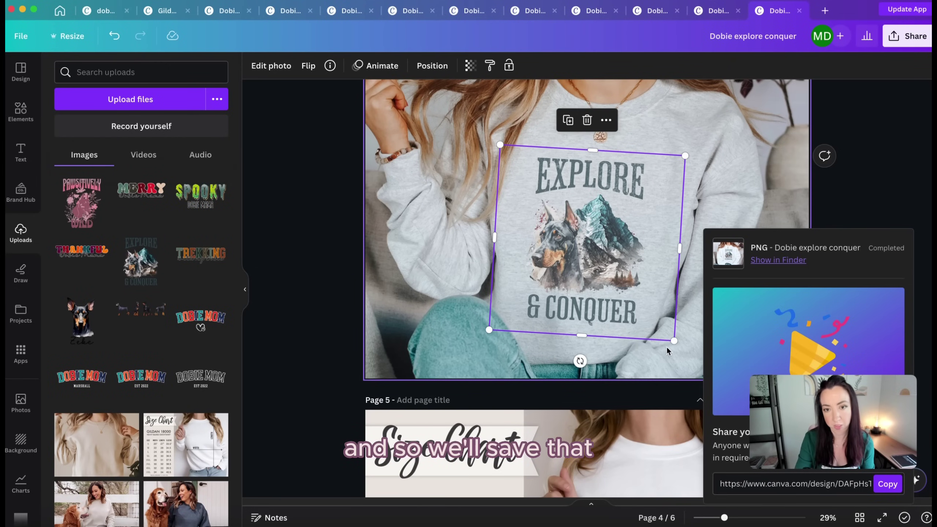
# Step: Download all 6 pages as an MP4 video and save it in the Dobie explore conquer folder
pyautogui.click(907, 36)
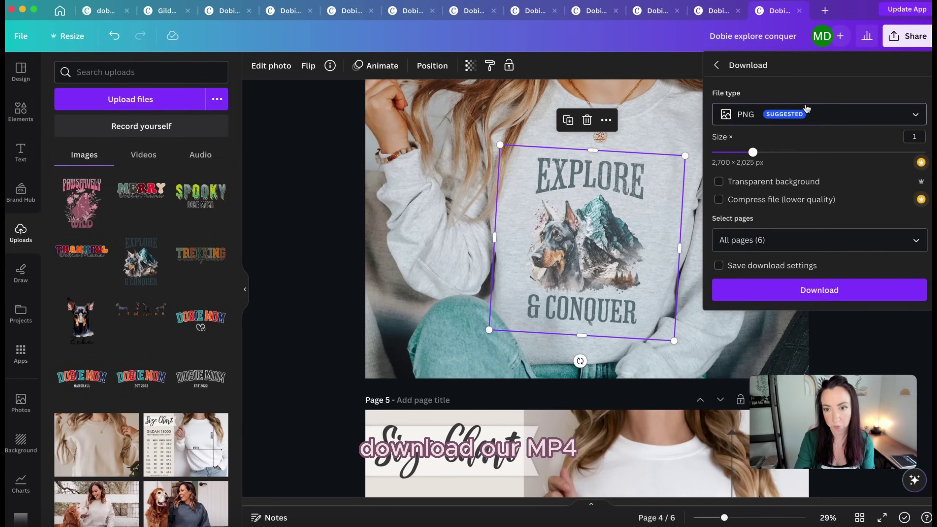
pyautogui.click(819, 114)
pyautogui.click(771, 310)
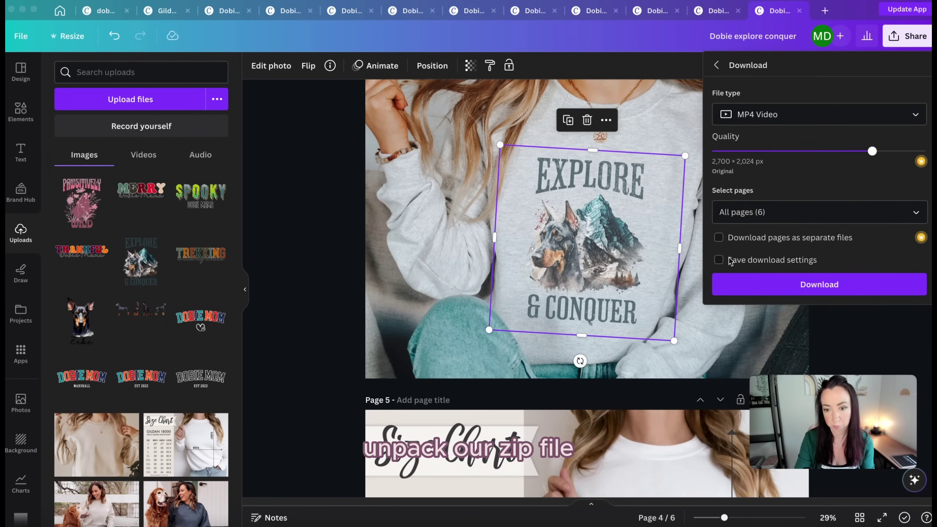
pyautogui.click(819, 284)
pyautogui.click(384, 307)
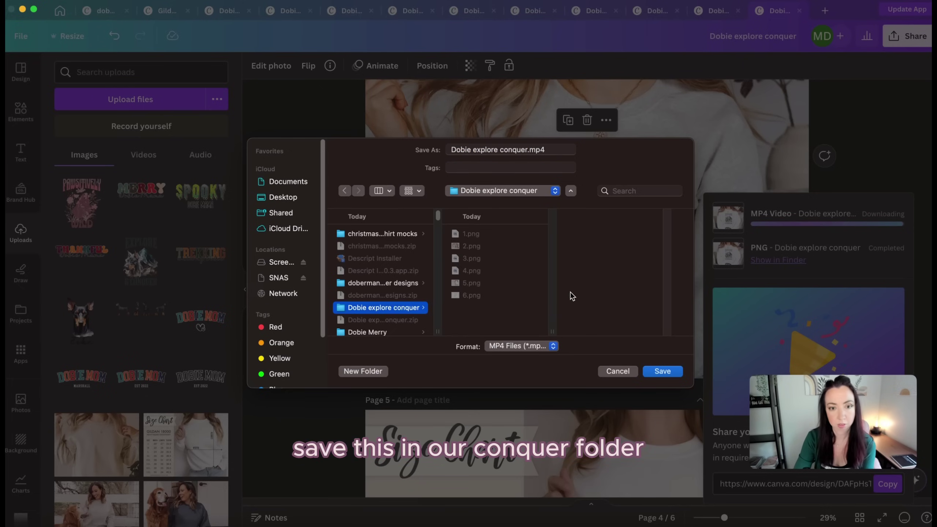
pyautogui.click(663, 371)
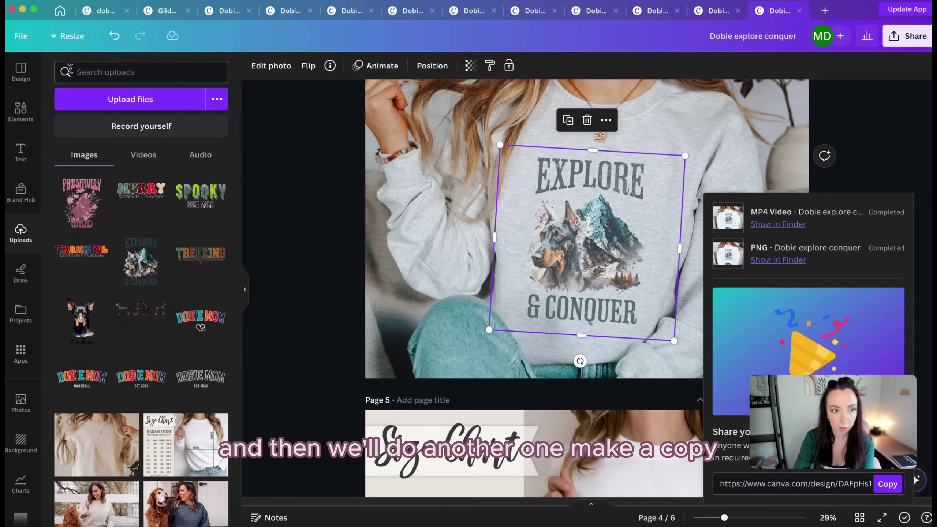
# Step: Copy the Dobie explore conquer design and replace the graphic on page 1's white sweatshirt with the Pawsitively Wild graphic, centered on the chest
pyautogui.click(21, 37)
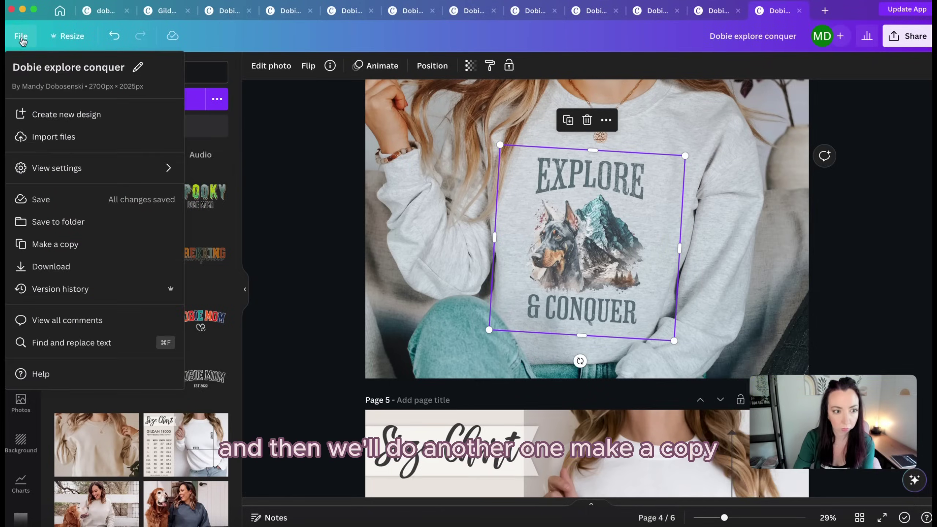
pyautogui.click(75, 244)
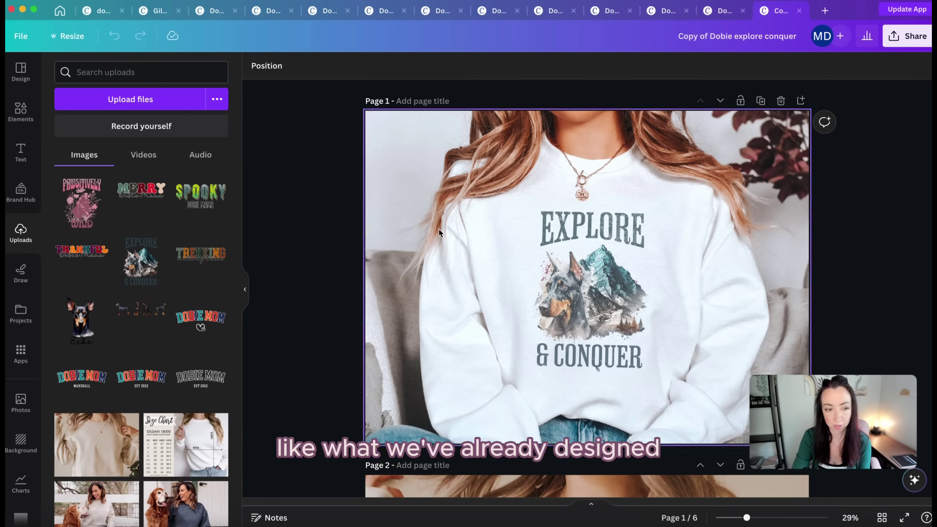
pyautogui.moveTo(90, 219); pyautogui.dragTo(586, 265)
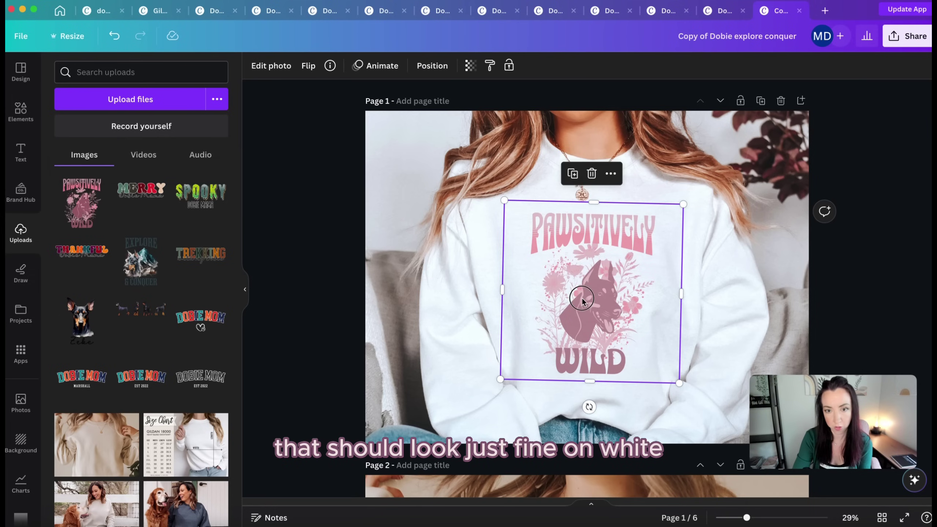
pyautogui.moveTo(584, 298); pyautogui.dragTo(581, 299)
# Step: Replace the Explore & Conquer graphic on page 2's cream sweatshirt with the Pawsitively Wild graphic
pyautogui.scroll(-5, 620, 317)
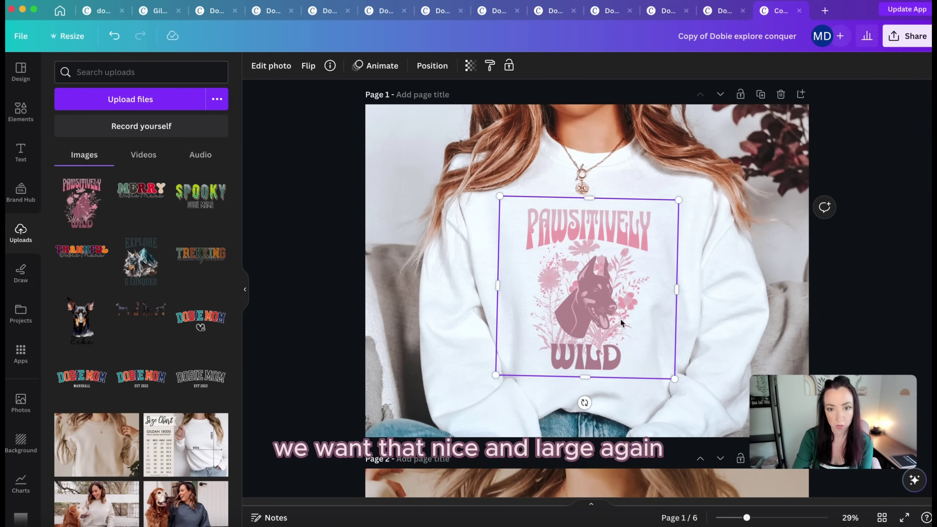
pyautogui.scroll(-5, 619, 317)
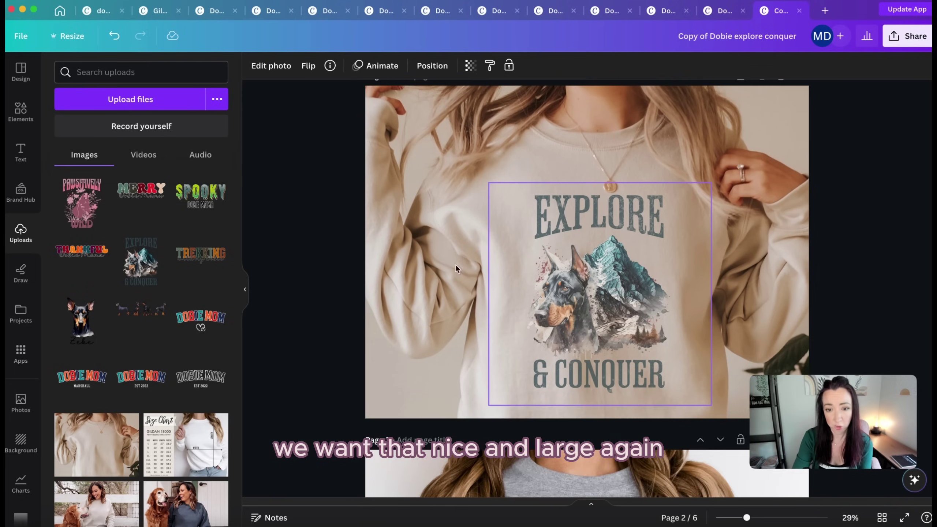
pyautogui.moveTo(81, 218); pyautogui.dragTo(589, 260)
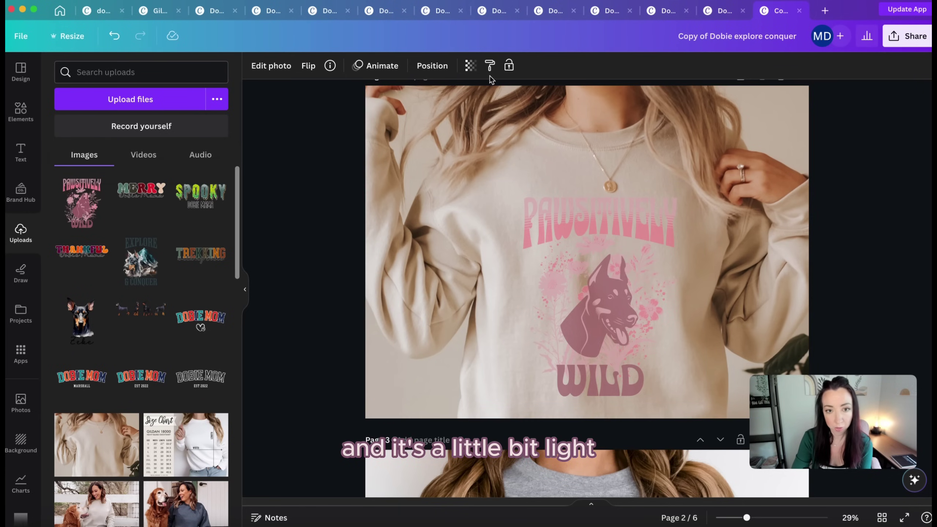
# Step: Set the transparency of the Pawsitively Wild graphic on page 2's cream sweatshirt to 81
pyautogui.click(473, 66)
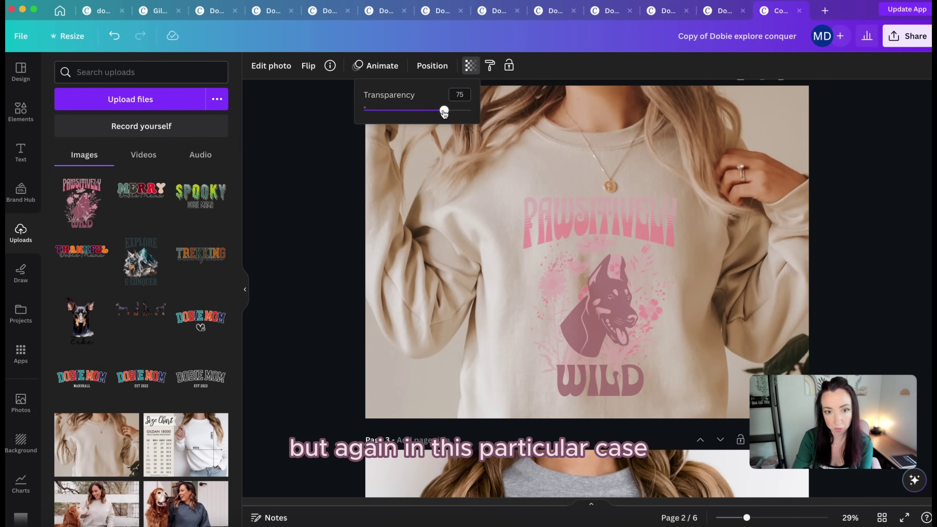
pyautogui.click(443, 112)
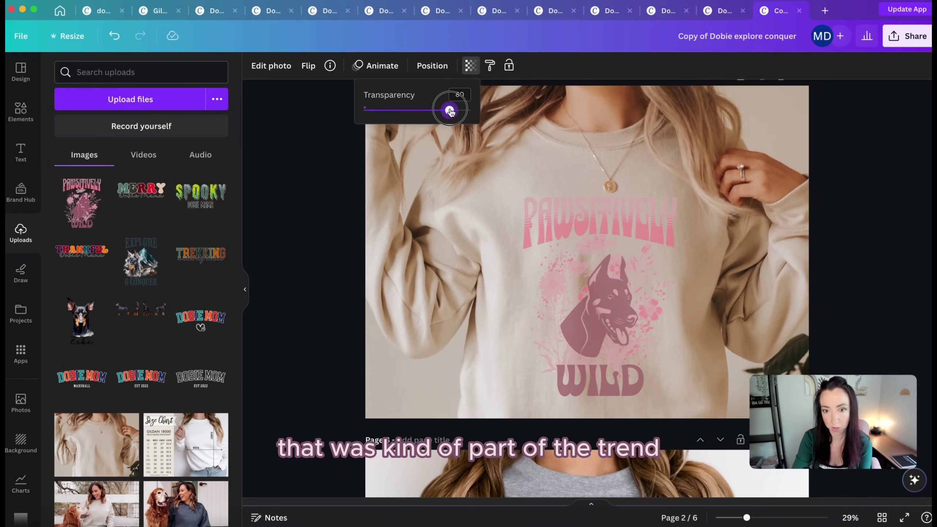
pyautogui.moveTo(450, 112); pyautogui.dragTo(451, 111)
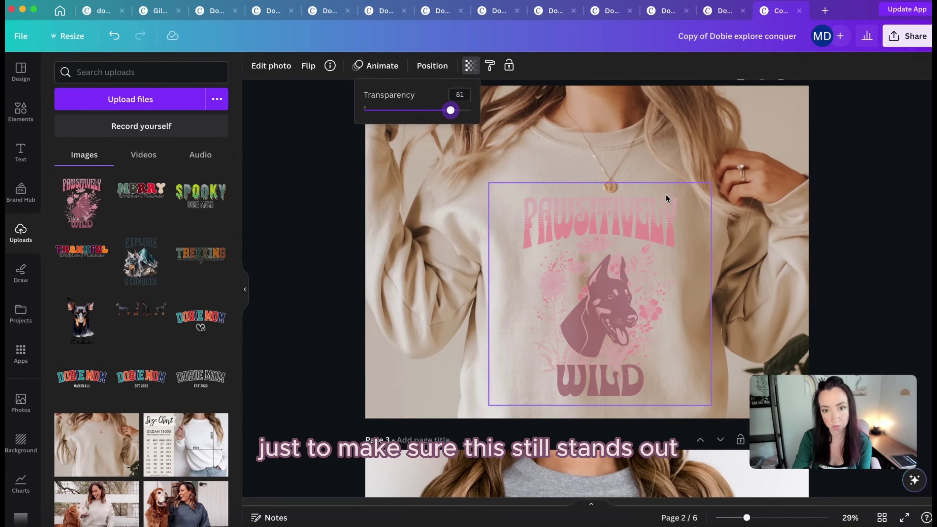
pyautogui.click(439, 244)
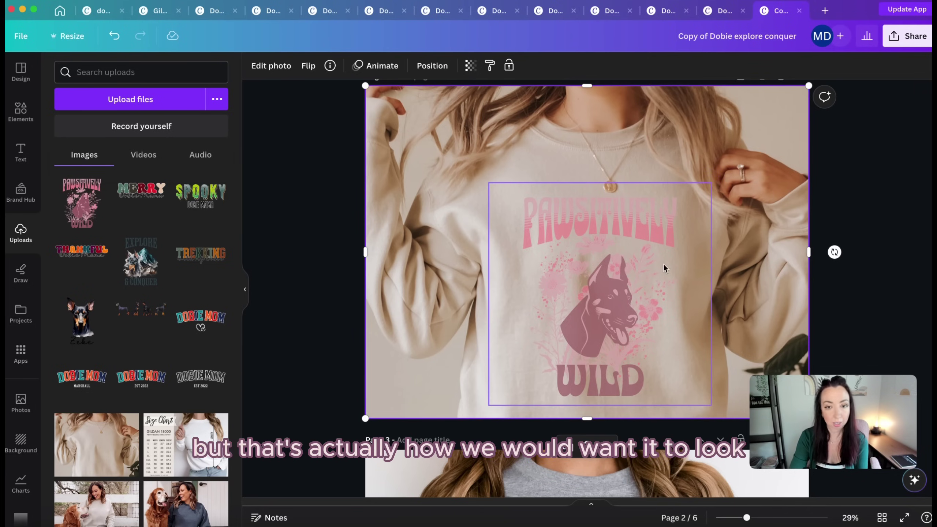
# Step: Replace the Explore & Conquer graphic on page 3's gray sweatshirt with the Pawsitively Wild graphic
pyautogui.scroll(-5, 615, 353)
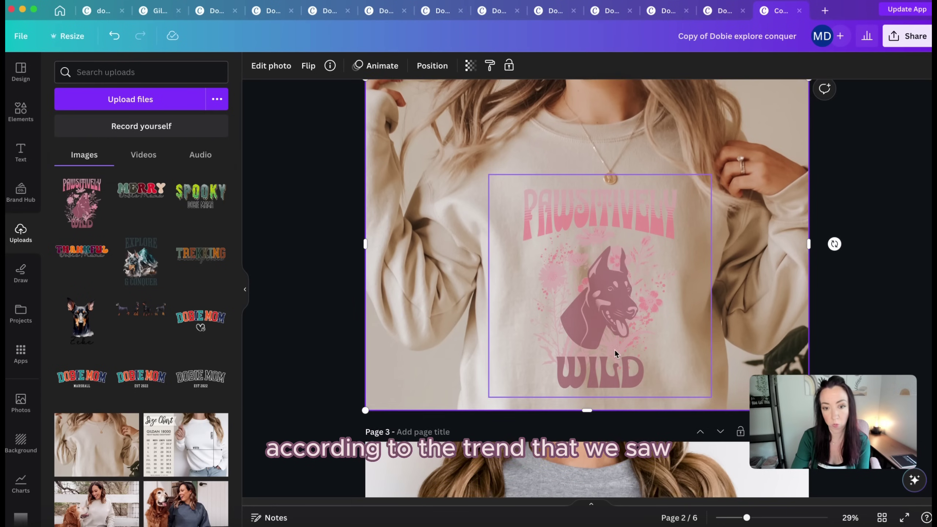
pyautogui.scroll(-5, 601, 332)
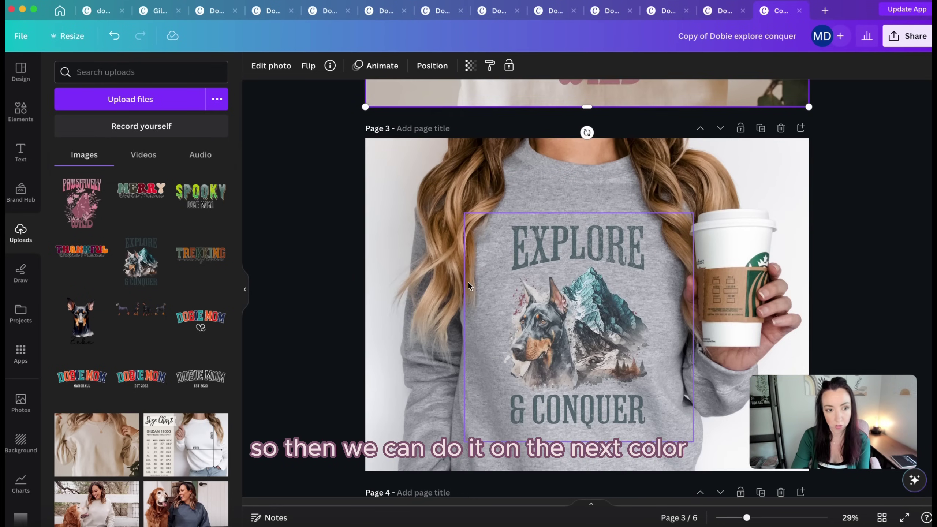
pyautogui.moveTo(82, 203); pyautogui.dragTo(519, 257)
# Step: Replace page 4's graphic with Pawsitively Wild, enlarge it to about 1,163 by 1,163, and center it on the light gray sweatshirt
pyautogui.scroll(-5, 537, 246)
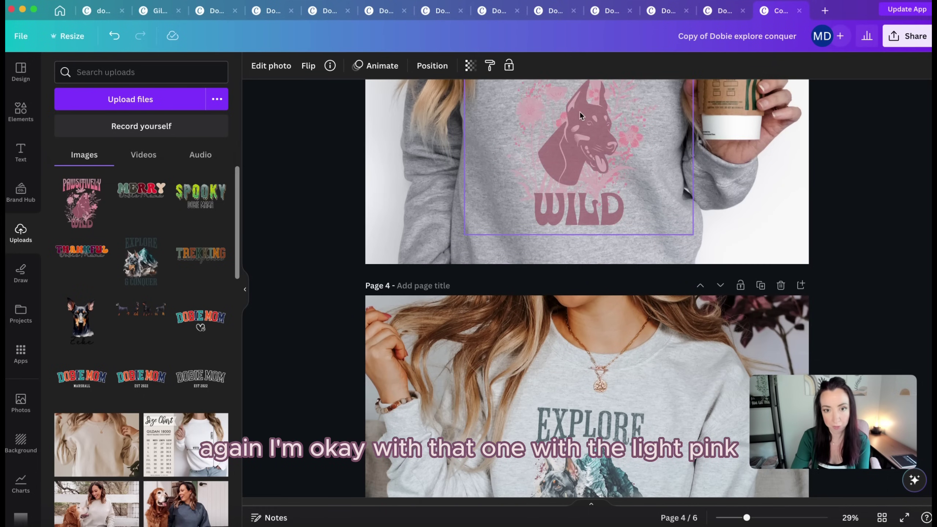
pyautogui.scroll(-1, 653, 144)
pyautogui.scroll(-3, 628, 130)
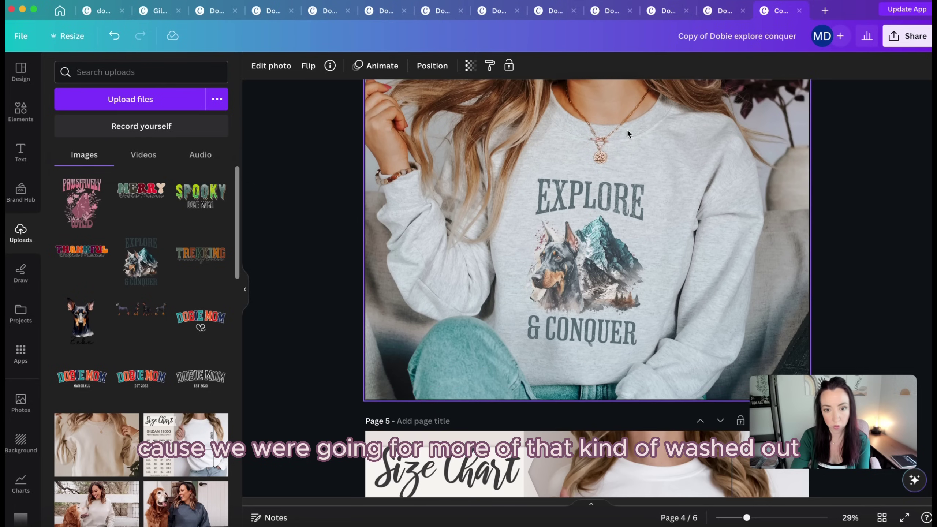
pyautogui.moveTo(78, 220); pyautogui.dragTo(532, 199)
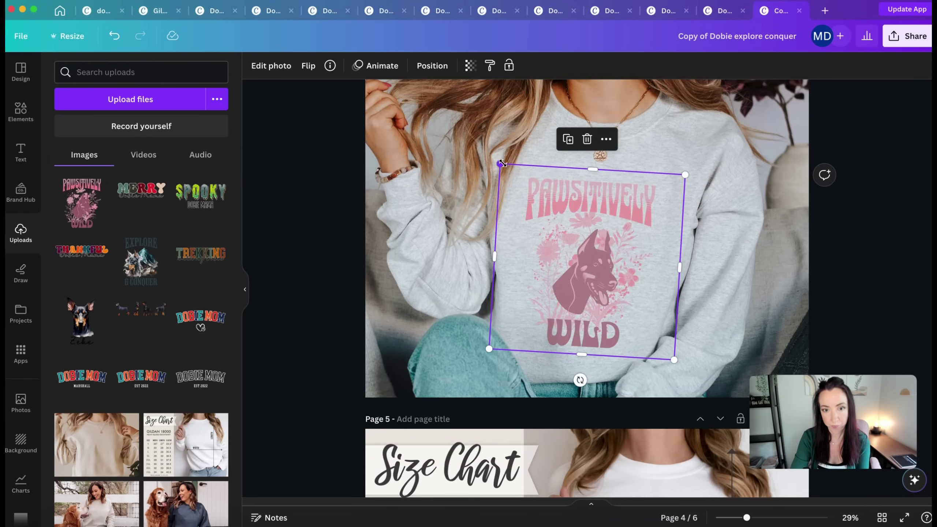
pyautogui.moveTo(500, 164)
pyautogui.mouseDown()
pyautogui.moveTo(488, 161)
pyautogui.moveTo(494, 157)
pyautogui.mouseUp()
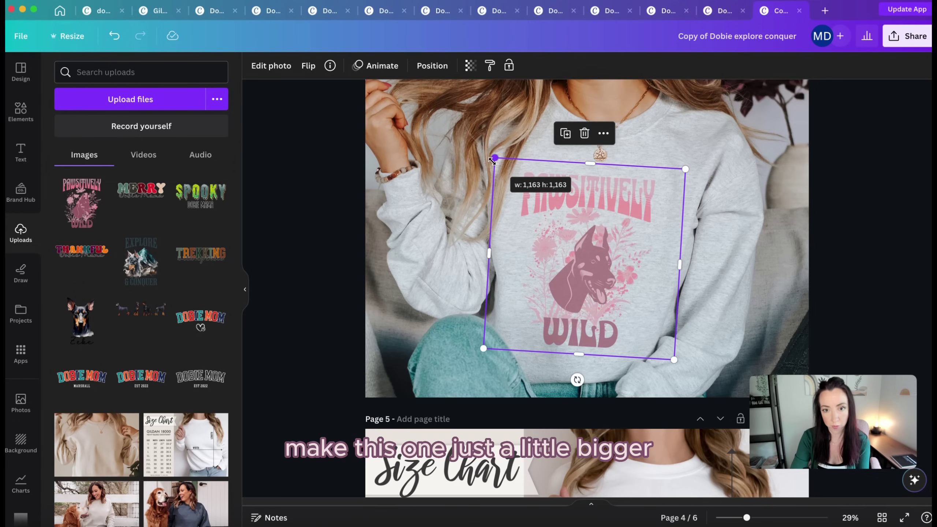
pyautogui.moveTo(599, 252); pyautogui.dragTo(595, 255)
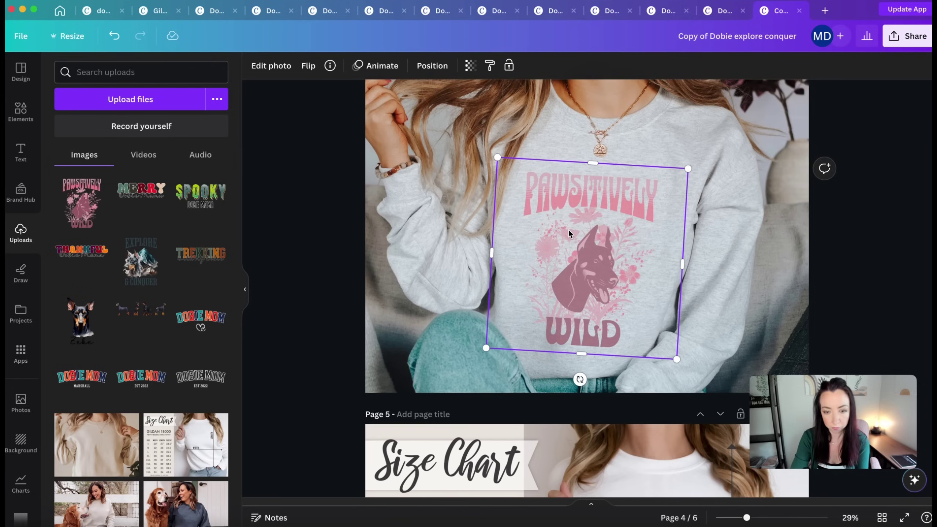
# Step: Add a blank page after page 4 and fill it with the black sweatshirt photo
pyautogui.scroll(-3, 567, 229)
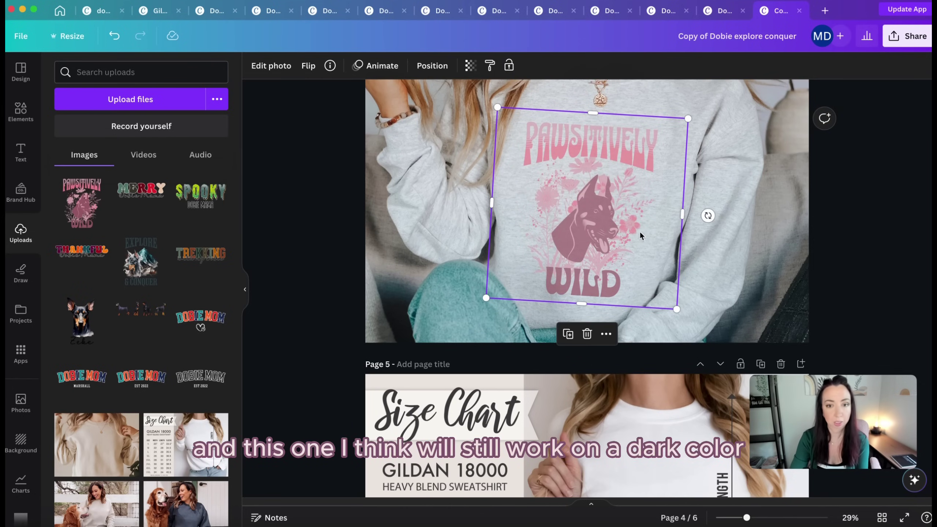
pyautogui.scroll(3, 780, 222)
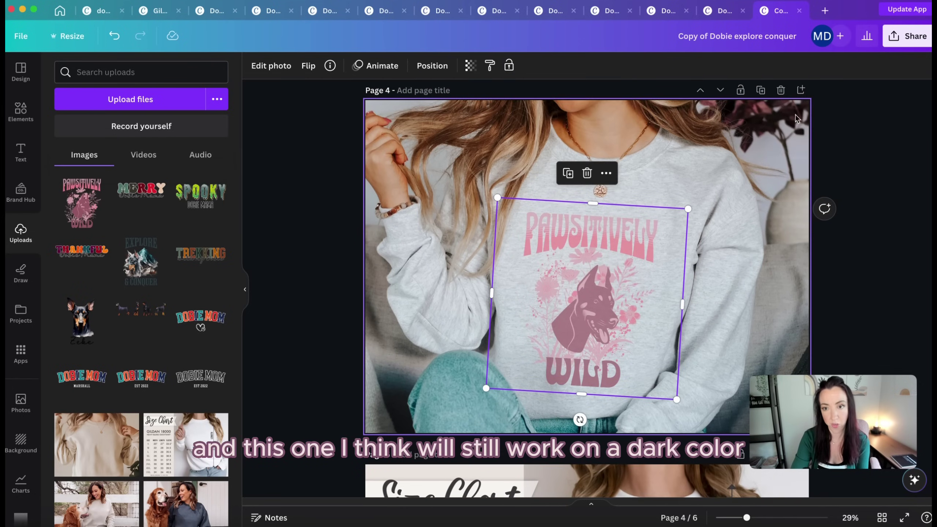
pyautogui.click(800, 89)
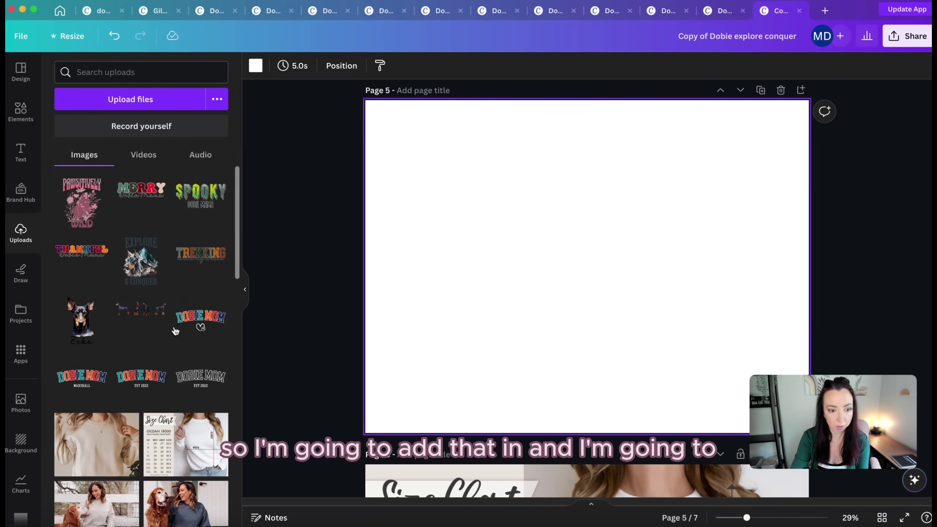
pyautogui.scroll(-10, 176, 331)
pyautogui.moveTo(187, 369); pyautogui.dragTo(372, 266)
pyautogui.scroll(10, 122, 264)
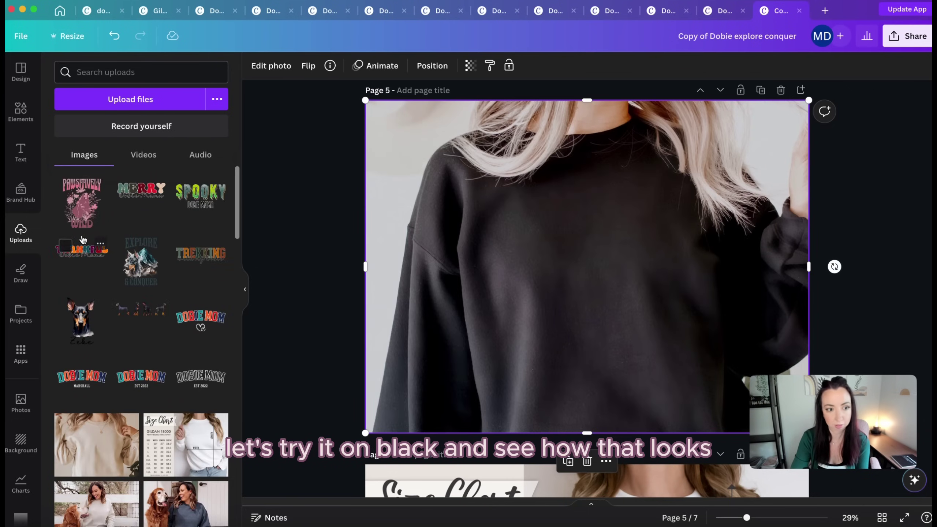
# Step: Copy the Pawsitively Wild graphic from page 4 onto page 5's black sweatshirt and straighten it to 0°
pyautogui.scroll(5, 557, 259)
pyautogui.click(631, 228)
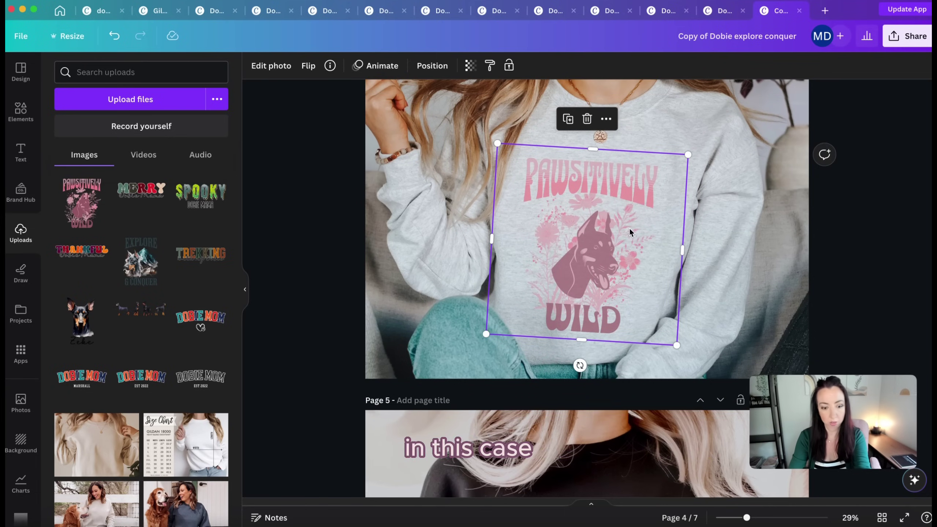
pyautogui.scroll(-5, 633, 272)
pyautogui.scroll(2, 591, 227)
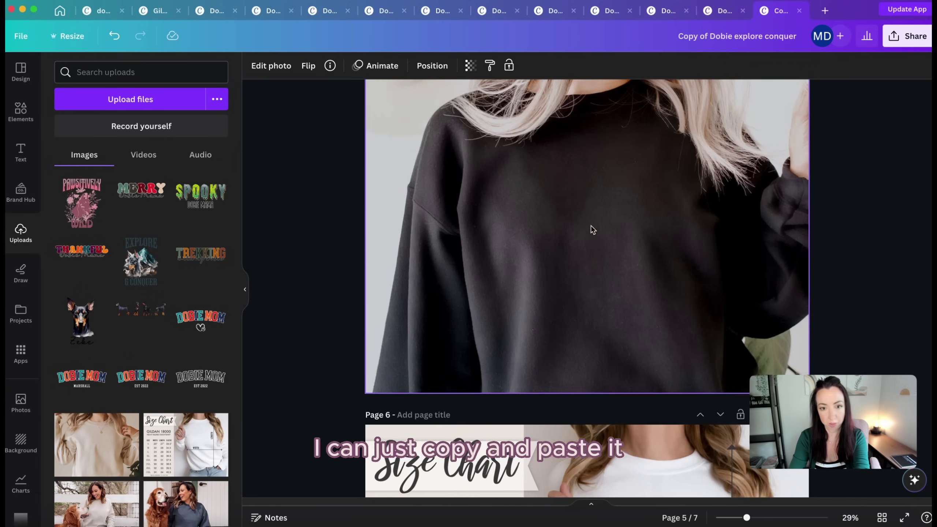
pyautogui.hotkey('ctrl', 'v')
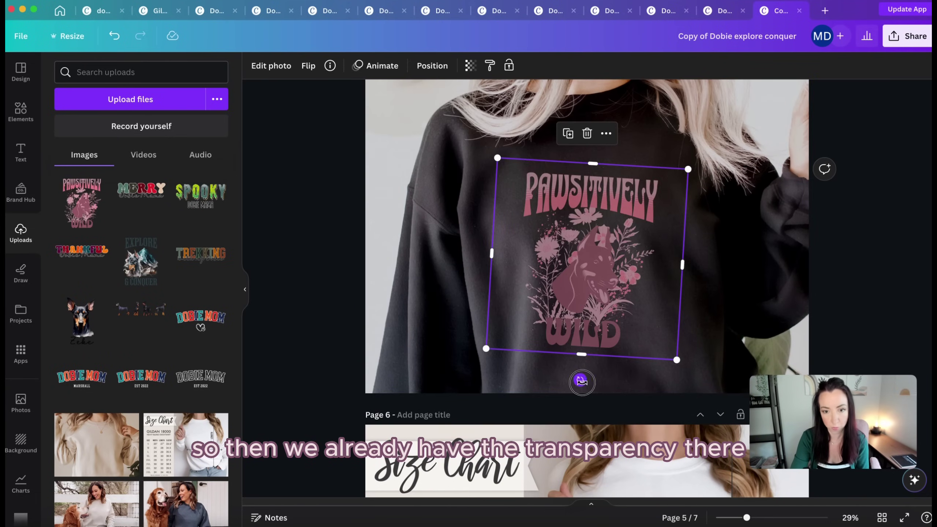
pyautogui.moveTo(579, 380); pyautogui.dragTo(590, 383)
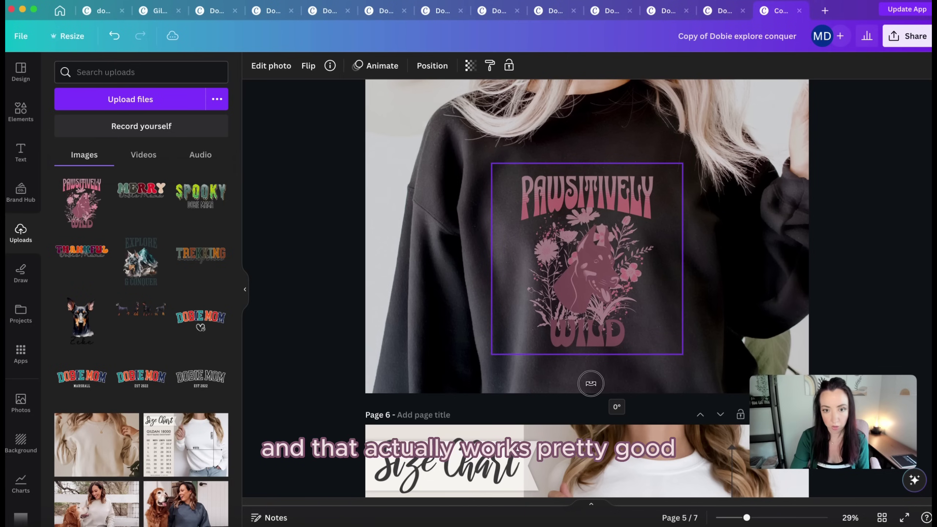
# Step: Enlarge the Pawsitively Wild graphic on the black sweatshirt and center it on the chest
pyautogui.moveTo(681, 163); pyautogui.dragTo(708, 130)
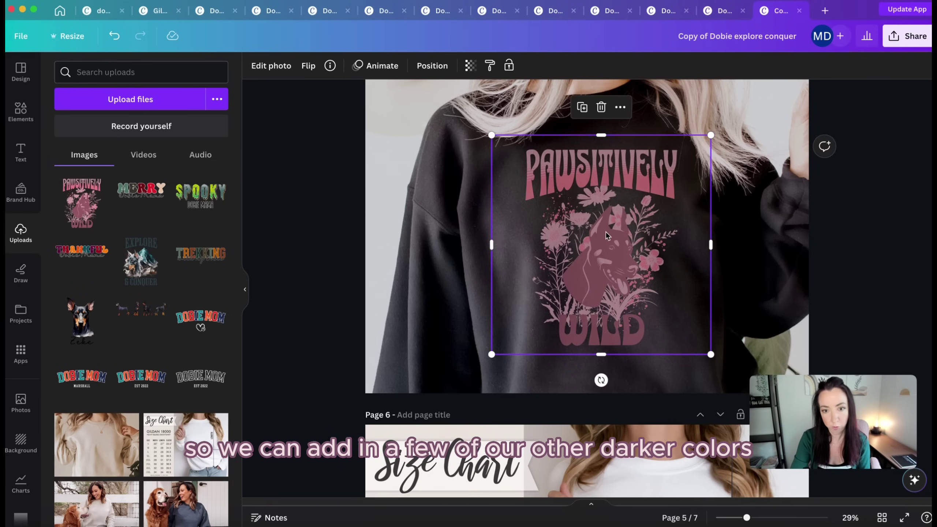
pyautogui.moveTo(605, 231); pyautogui.dragTo(600, 236)
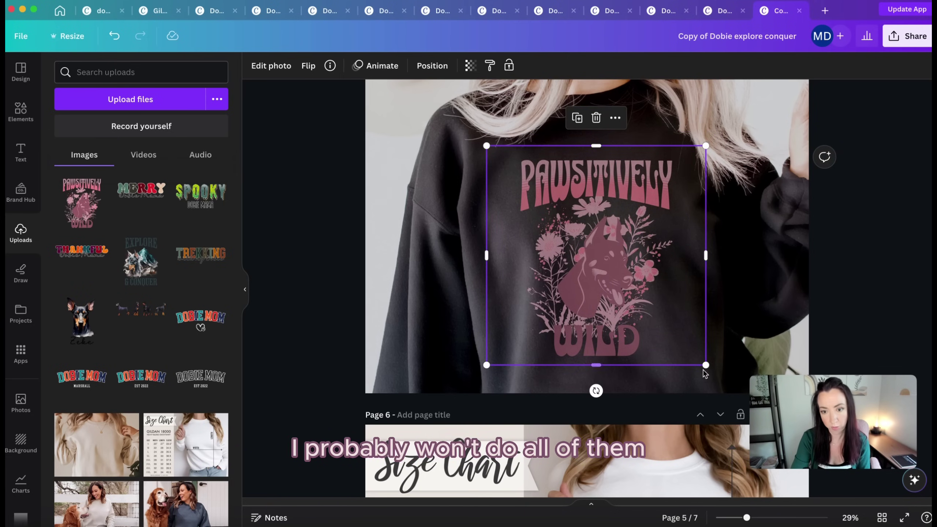
pyautogui.moveTo(707, 366); pyautogui.dragTo(712, 376)
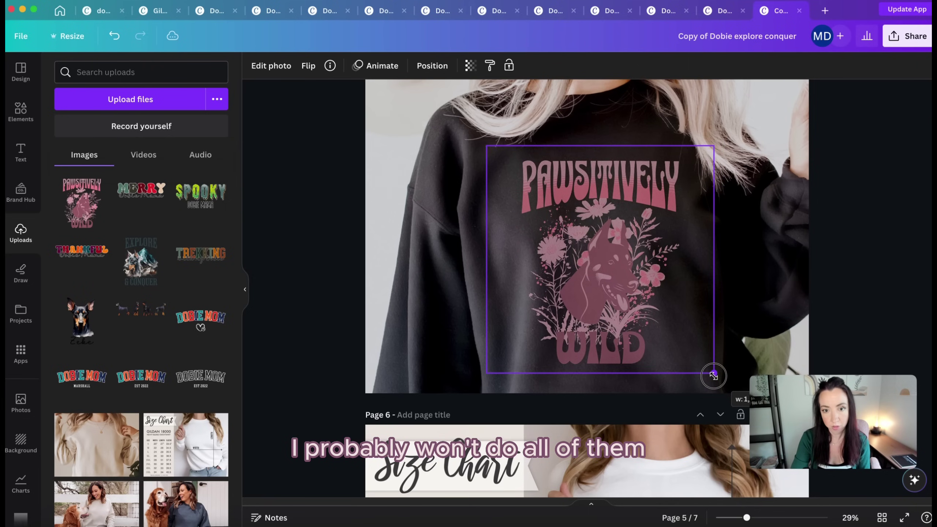
pyautogui.moveTo(647, 311); pyautogui.dragTo(644, 309)
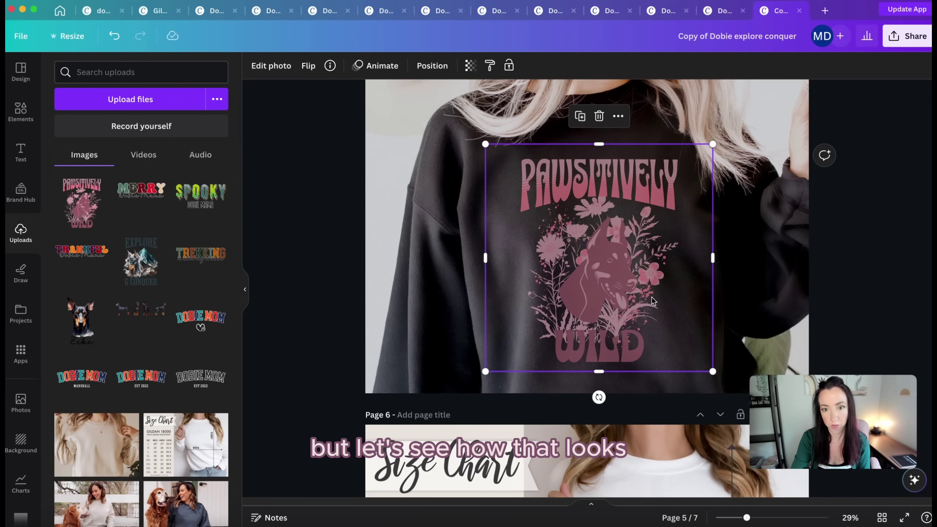
# Step: Duplicate page 5 and replace the photo on the copy with the dark gray sweatshirt
pyautogui.scroll(2, 656, 298)
pyautogui.scroll(3, 657, 299)
pyautogui.click(760, 203)
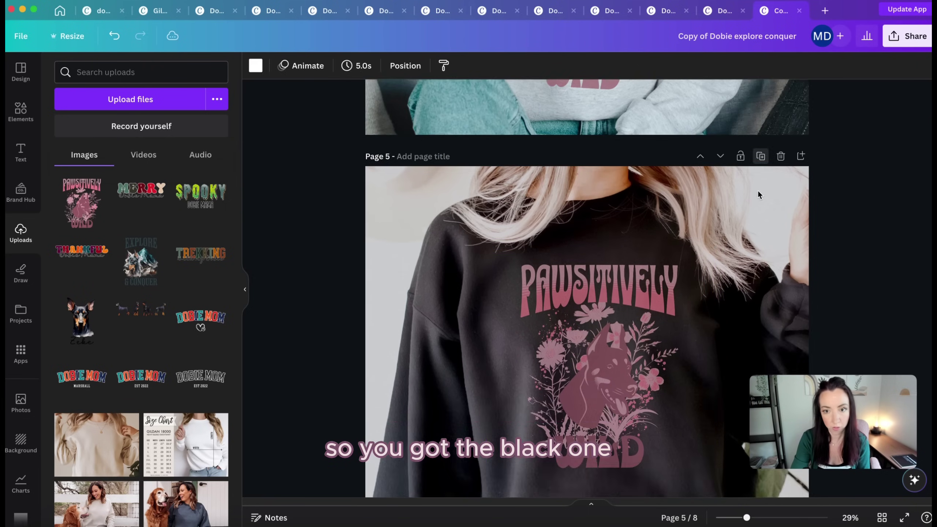
pyautogui.scroll(-10, 177, 344)
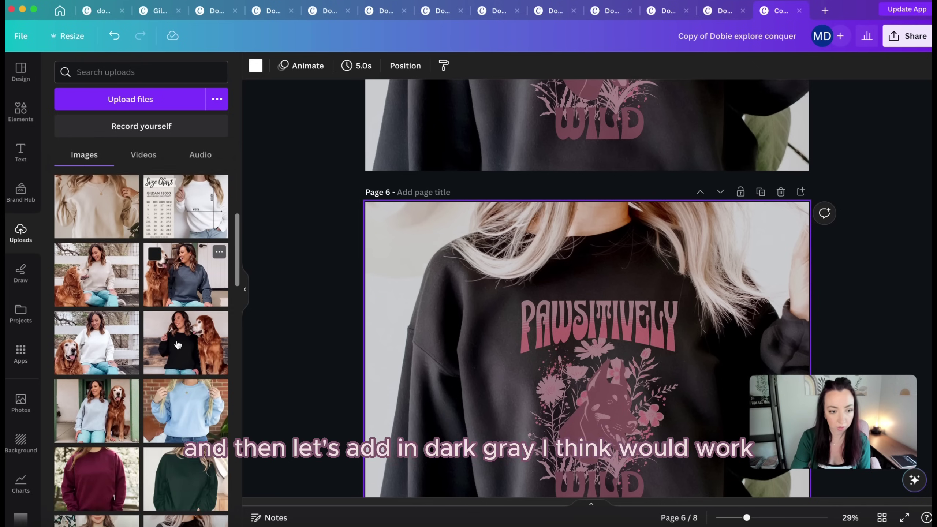
pyautogui.scroll(-3, 178, 344)
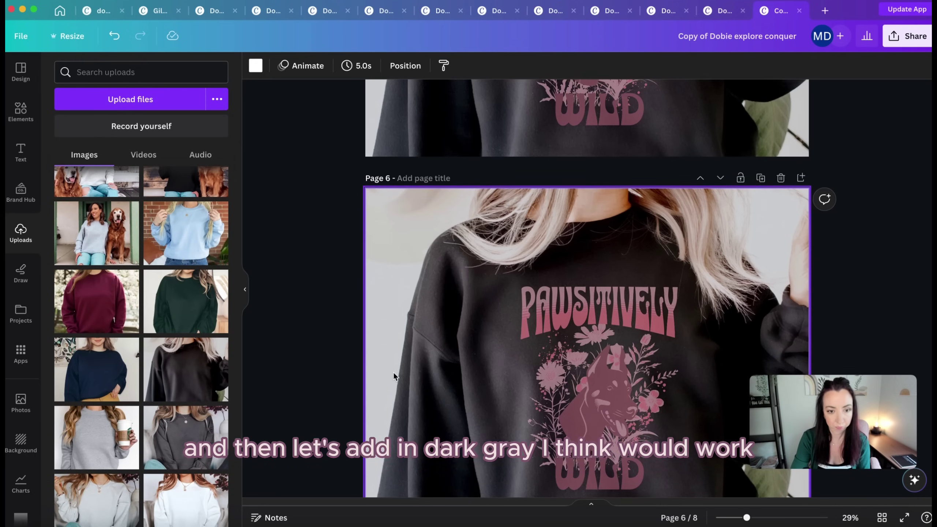
pyautogui.moveTo(184, 441); pyautogui.dragTo(402, 365)
# Step: Shrink the graphic on page 6's dark gray sweatshirt and center it so the lower text clears the sleeves
pyautogui.click(663, 442)
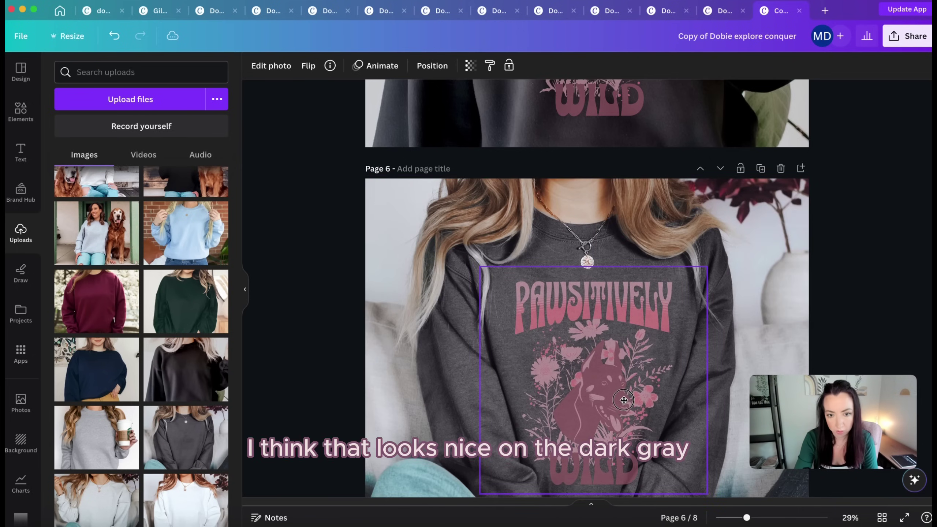
pyautogui.moveTo(708, 495); pyautogui.dragTo(684, 484)
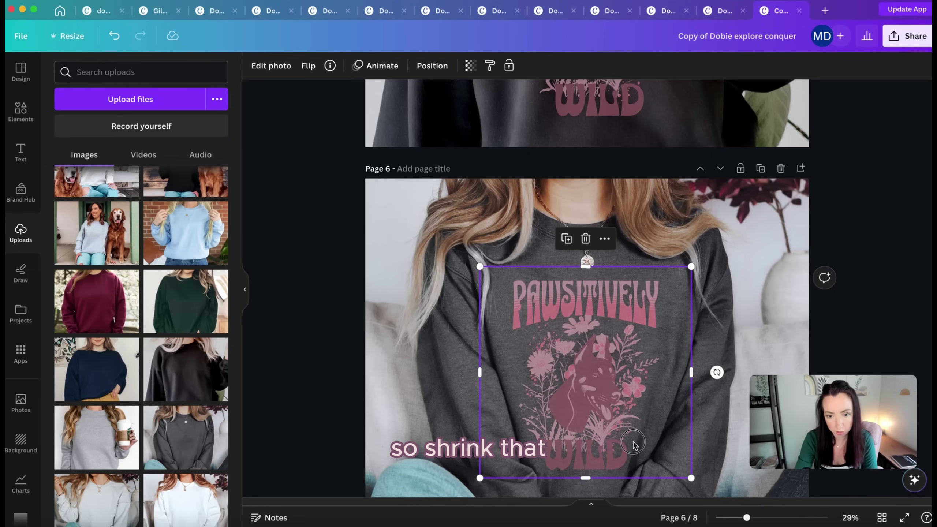
pyautogui.moveTo(624, 406); pyautogui.dragTo(625, 406)
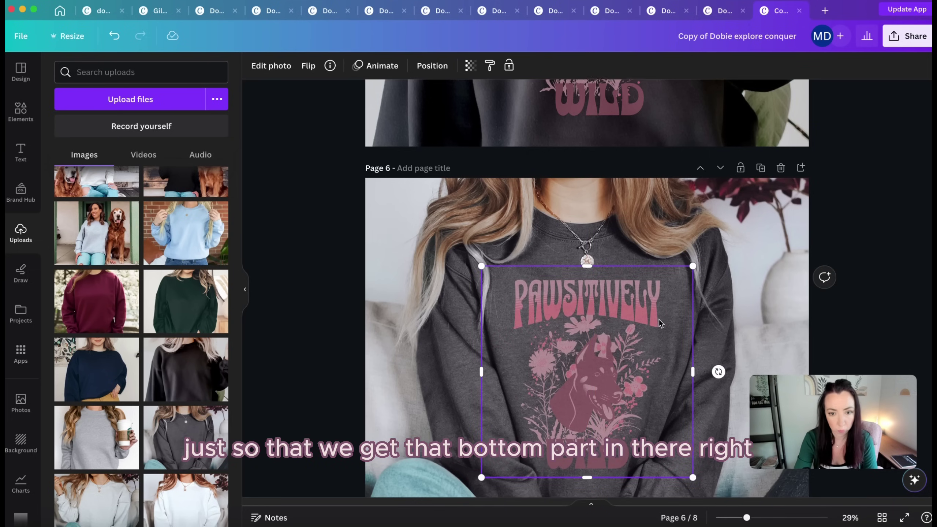
# Step: Duplicate page 6 and turn the copy into a navy sweatshirt mockup with the graphic shrunk to fit the chest
pyautogui.scroll(-2, 658, 318)
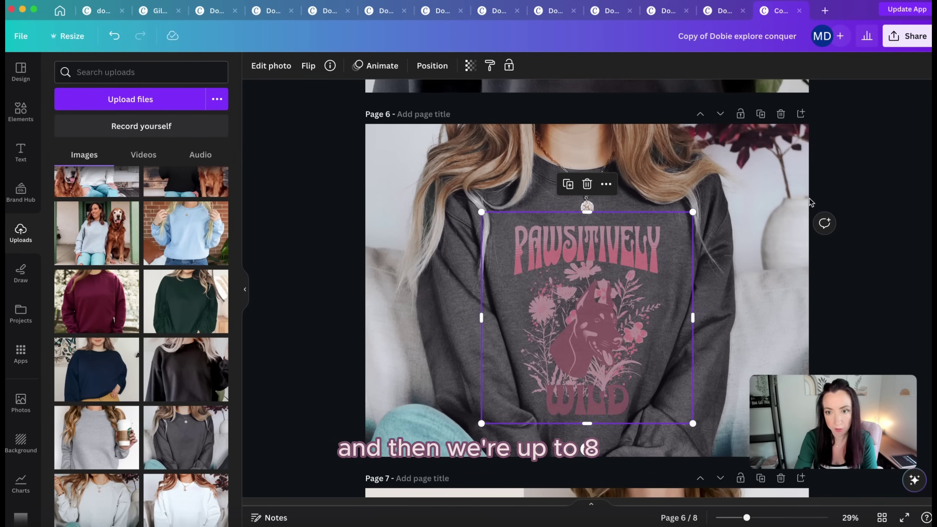
pyautogui.scroll(1, 794, 181)
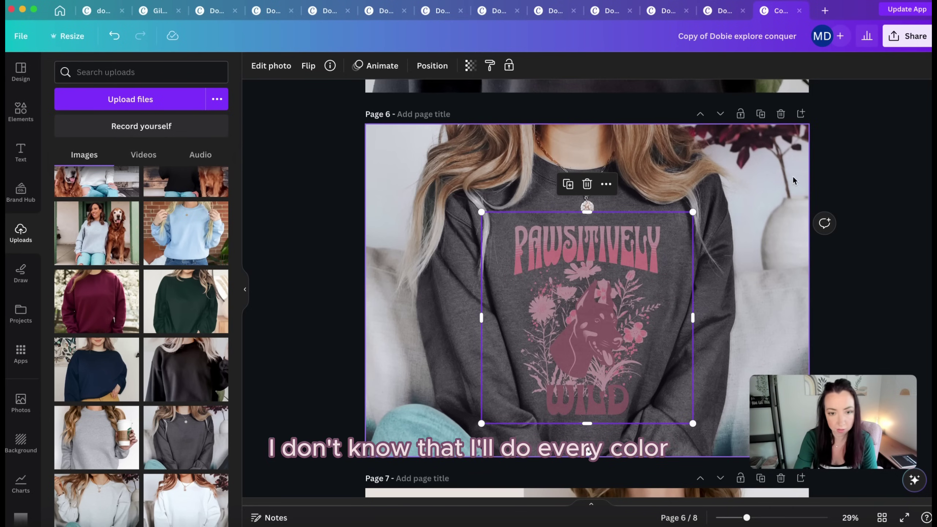
pyautogui.click(761, 113)
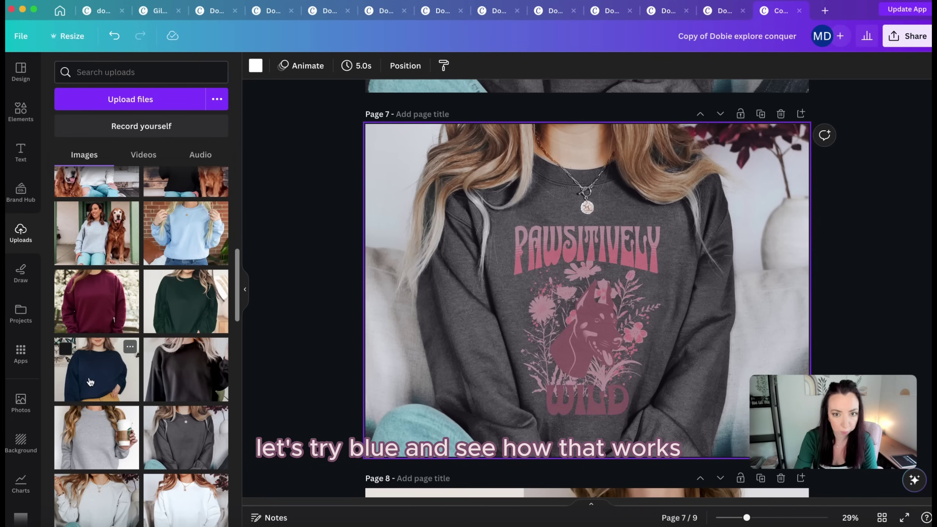
pyautogui.scroll(3, 369, 326)
pyautogui.scroll(-2, 370, 332)
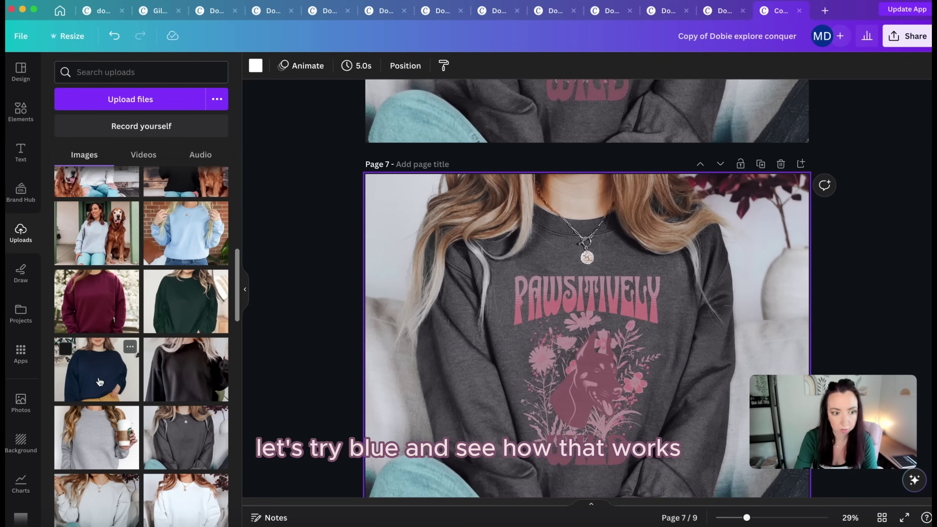
pyautogui.moveTo(129, 347); pyautogui.dragTo(389, 300)
pyautogui.click(598, 369)
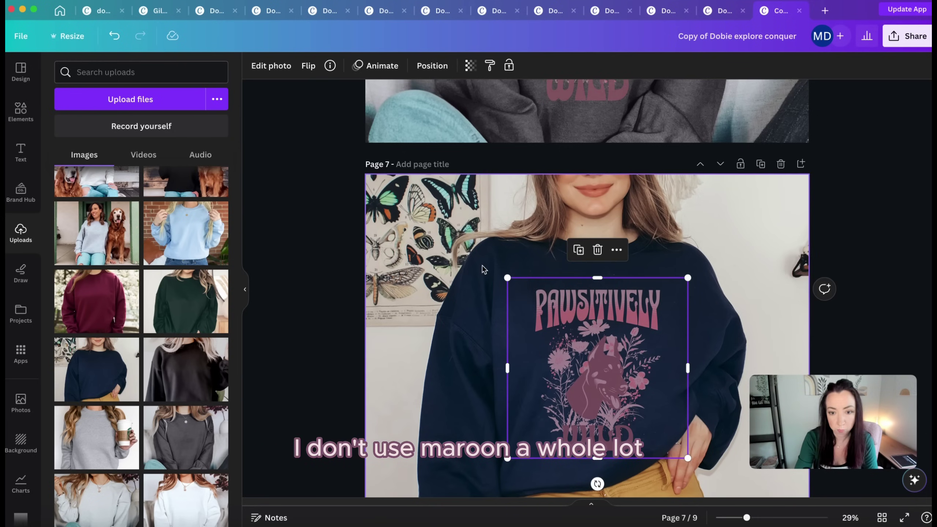
# Step: Duplicate page 7 and replace the photo on the copy with the maroon sweatshirt
pyautogui.click(760, 164)
pyautogui.scroll(-2, 756, 213)
pyautogui.click(671, 242)
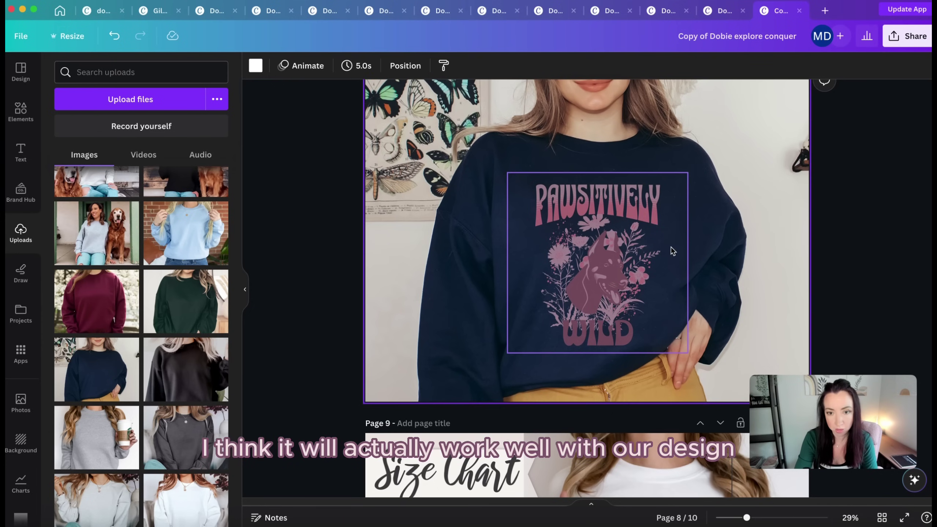
pyautogui.scroll(1, 553, 258)
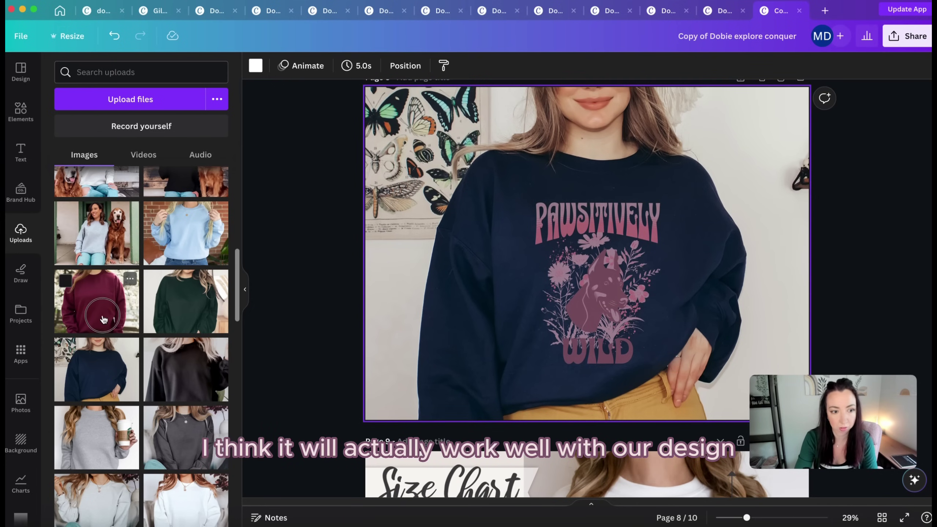
pyautogui.moveTo(103, 318); pyautogui.dragTo(513, 210)
# Step: Enlarge the Pawsitively Wild graphic on page 8's maroon sweatshirt and center it on the chest
pyautogui.click(590, 280)
pyautogui.moveTo(590, 281); pyautogui.dragTo(557, 231)
pyautogui.moveTo(658, 328); pyautogui.dragTo(673, 375)
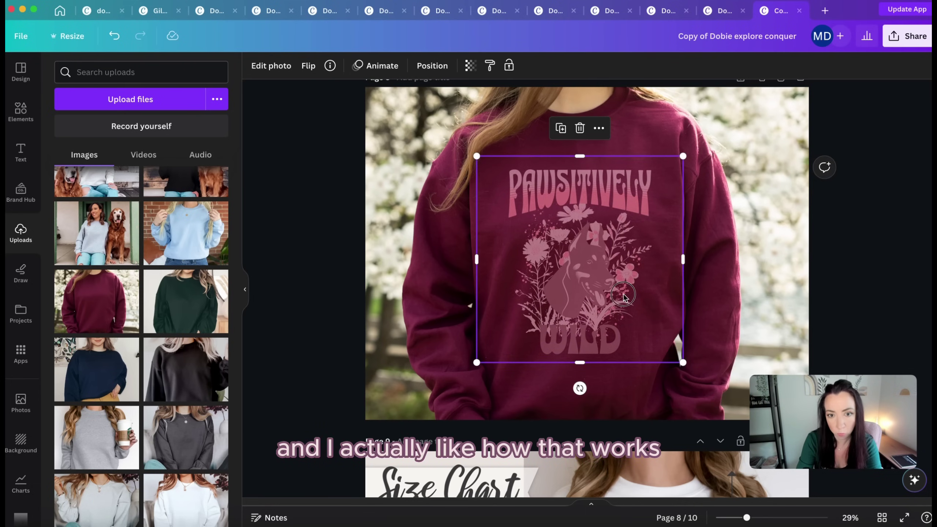
pyautogui.moveTo(623, 295); pyautogui.dragTo(619, 289)
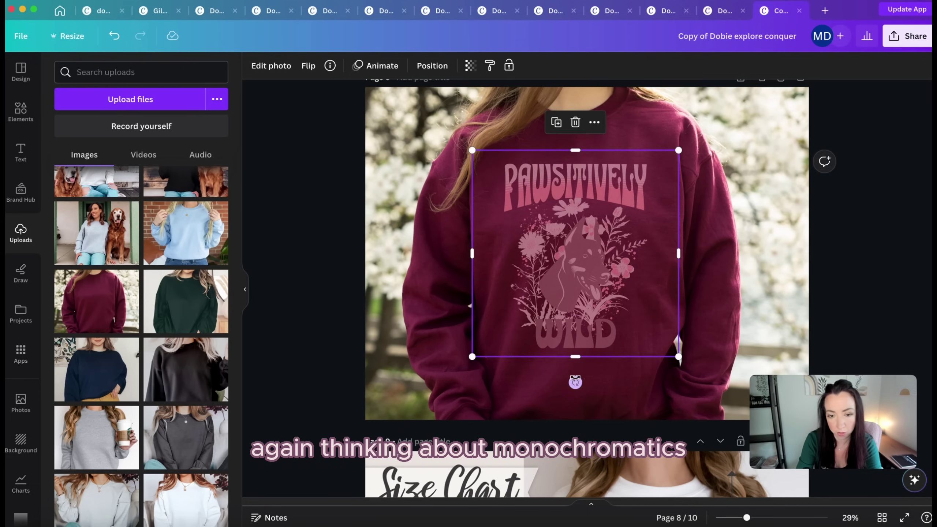
pyautogui.moveTo(577, 383); pyautogui.dragTo(577, 382)
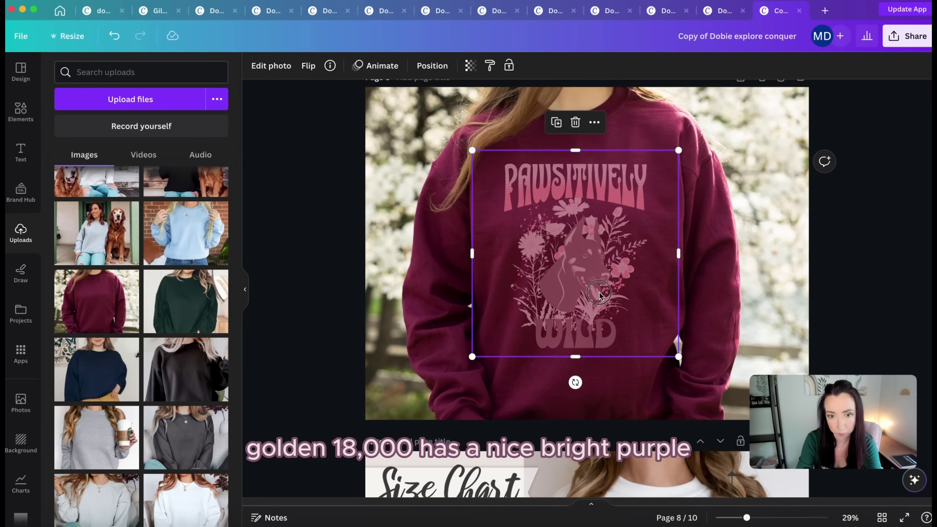
pyautogui.moveTo(599, 295); pyautogui.dragTo(600, 311)
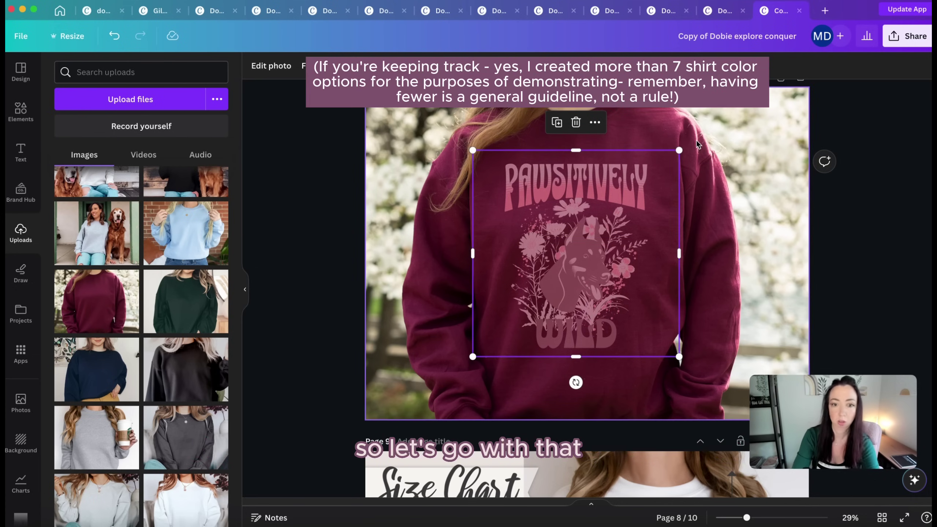
# Step: Rename the design as Dobie pawsitively
pyautogui.scroll(1, 743, 188)
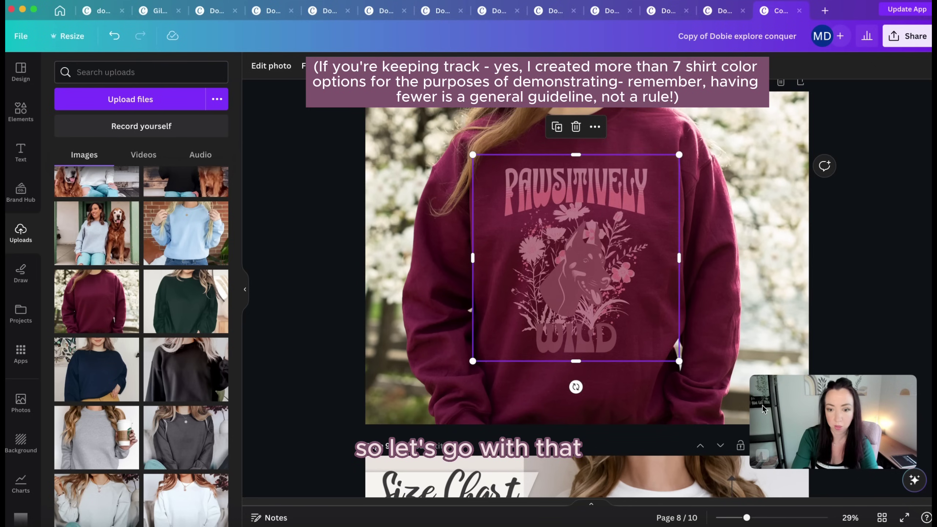
pyautogui.doubleClick(778, 41)
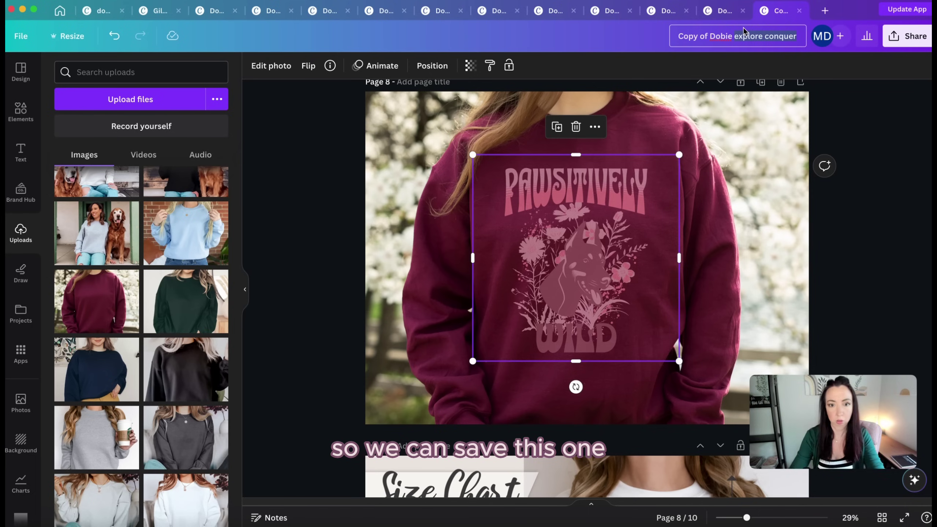
pyautogui.write('pawsitiv')
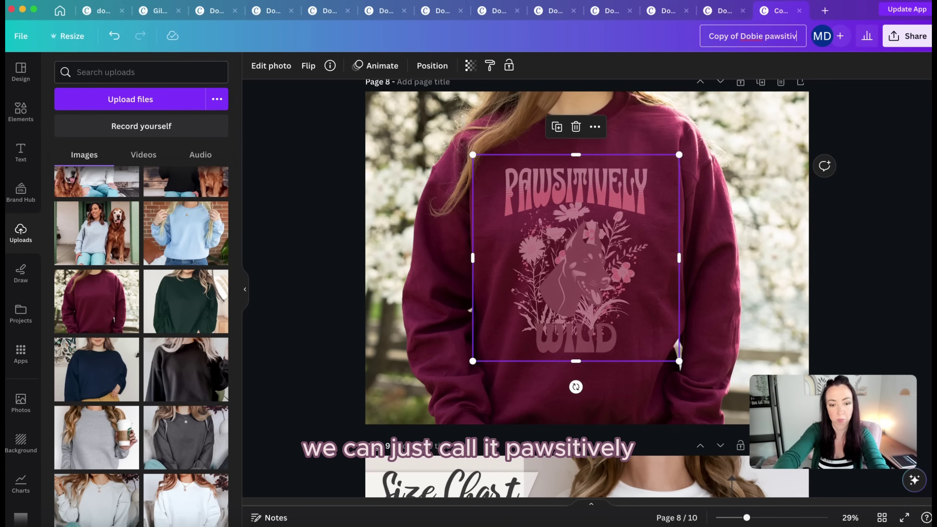
pyautogui.write('ely')
# Step: Download all 10 pages of the design as PNG files
pyautogui.click(907, 35)
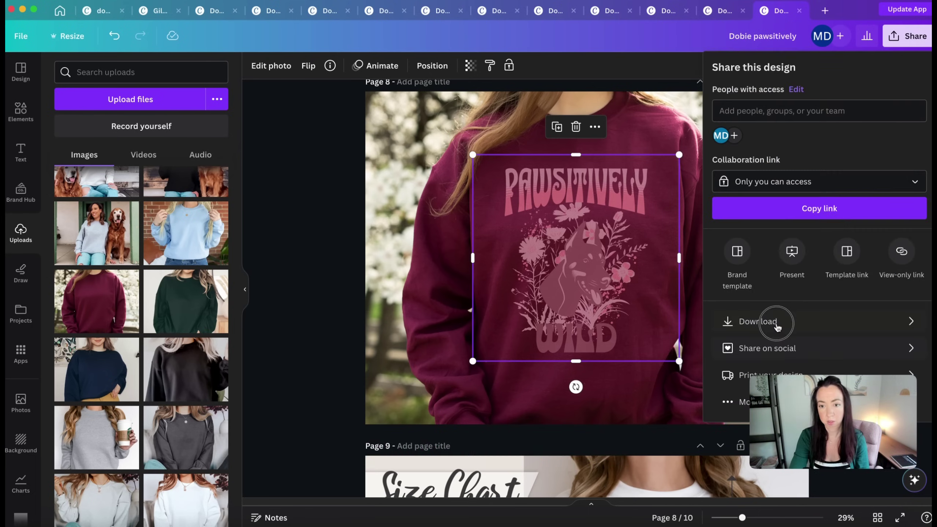
pyautogui.click(774, 321)
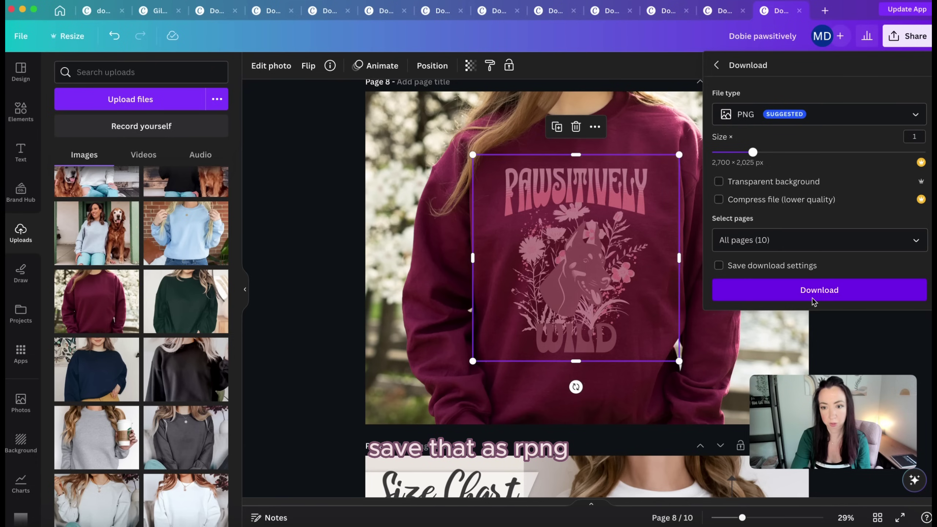
pyautogui.click(816, 290)
# Step: Download all 10 pages of the design as an MP4 video
pyautogui.click(907, 36)
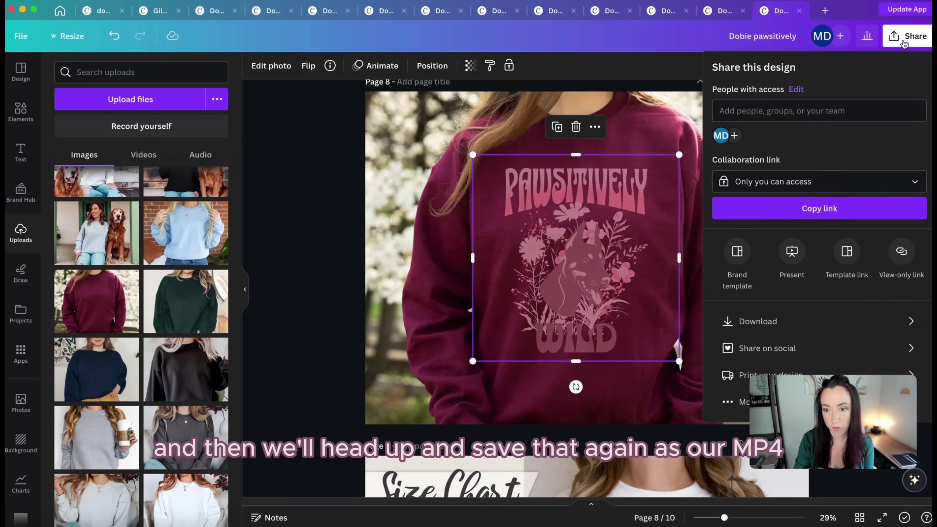
pyautogui.click(775, 321)
pyautogui.click(807, 114)
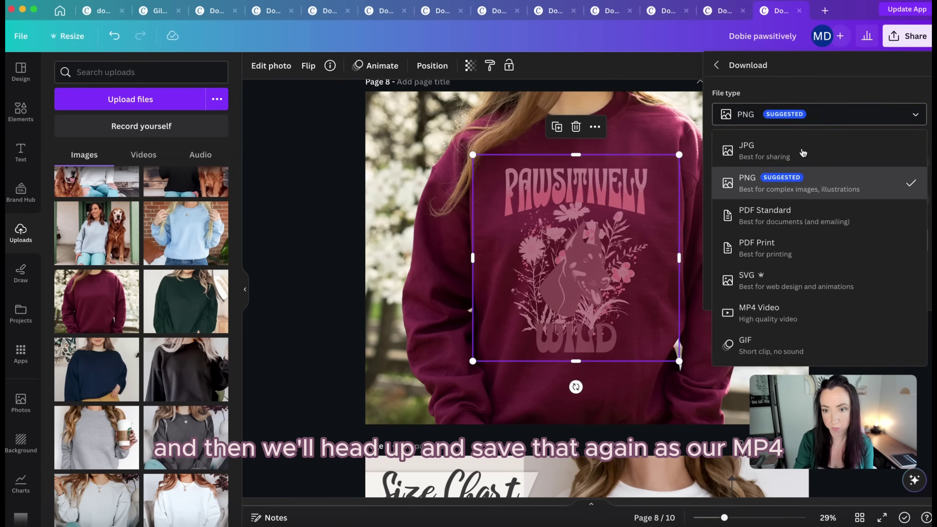
pyautogui.click(765, 317)
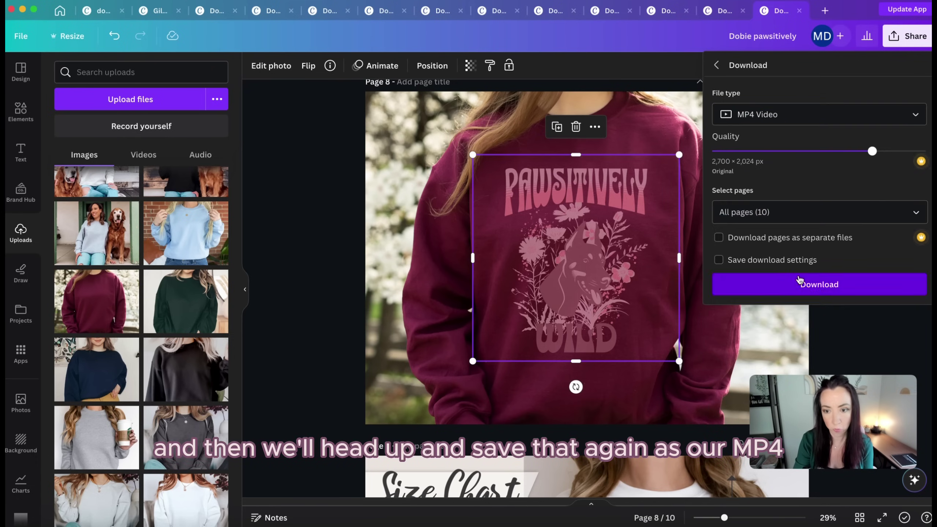
pyautogui.click(813, 287)
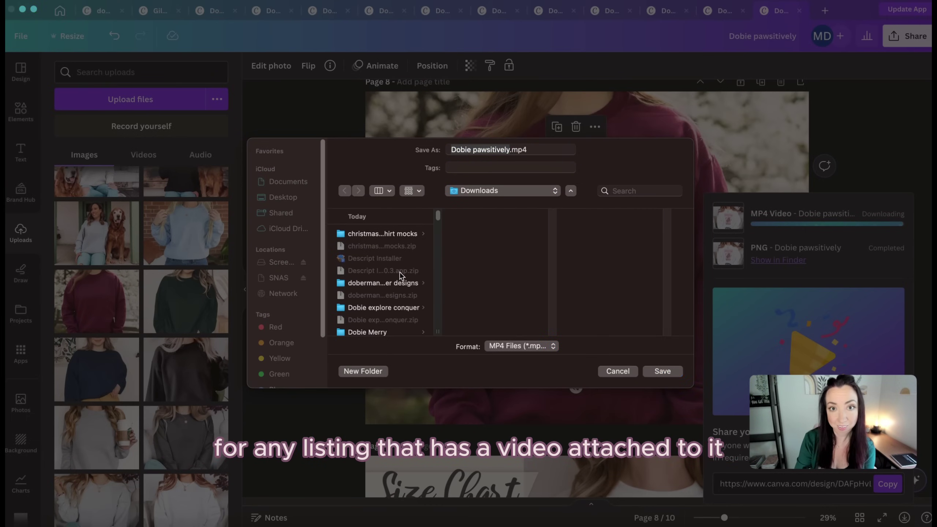
# Step: Save Dobie pawsitively.mp4 in the Dobie pawsitively folder within Downloads
pyautogui.scroll(-3, 396, 281)
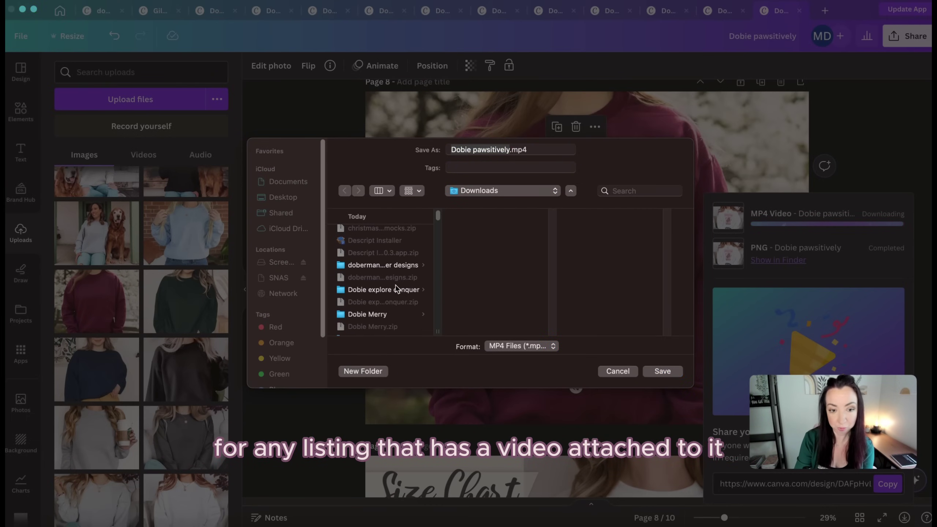
pyautogui.scroll(-1, 396, 288)
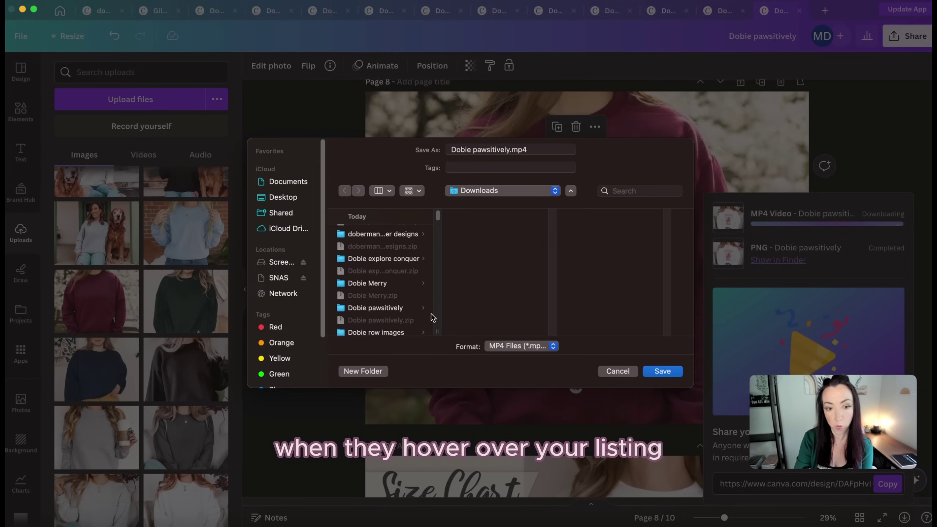
pyautogui.click(369, 308)
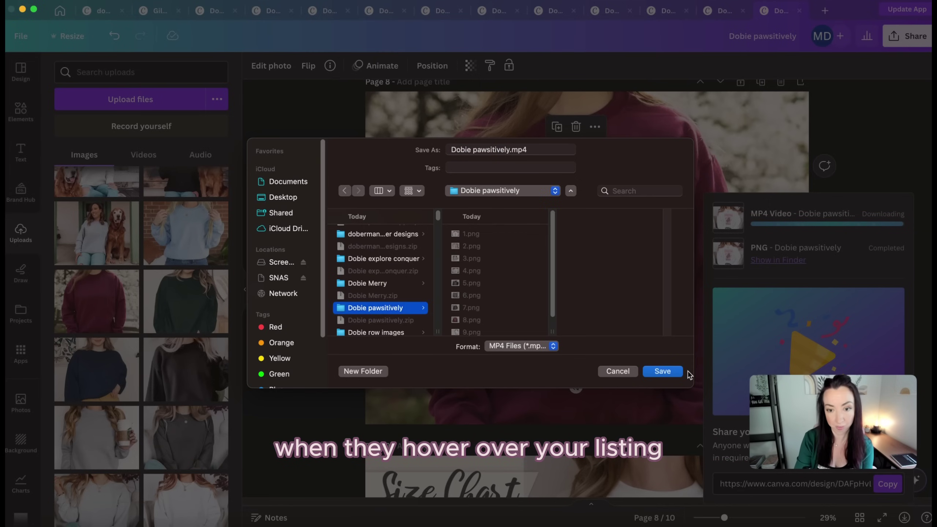
pyautogui.click(664, 371)
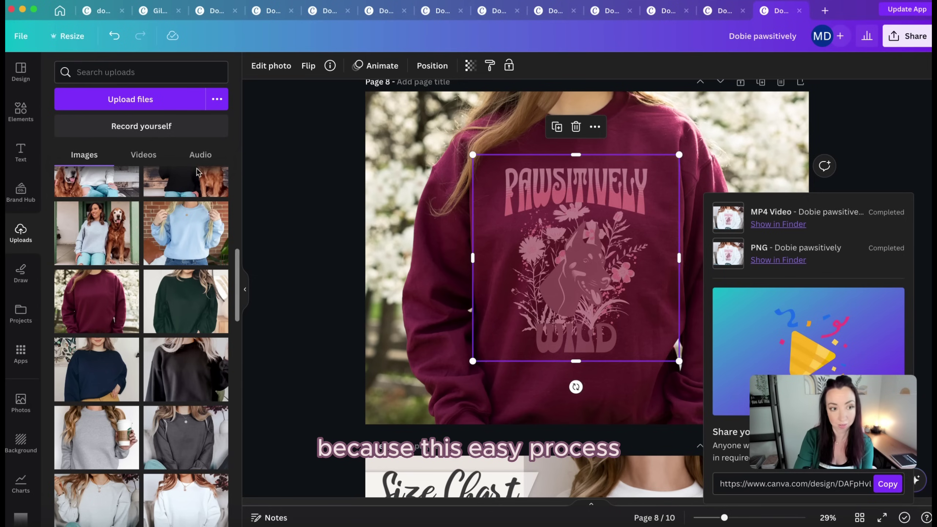
# Step: Make a copy of the Dobie pawsitively design and show the uploaded images in it
pyautogui.click(20, 36)
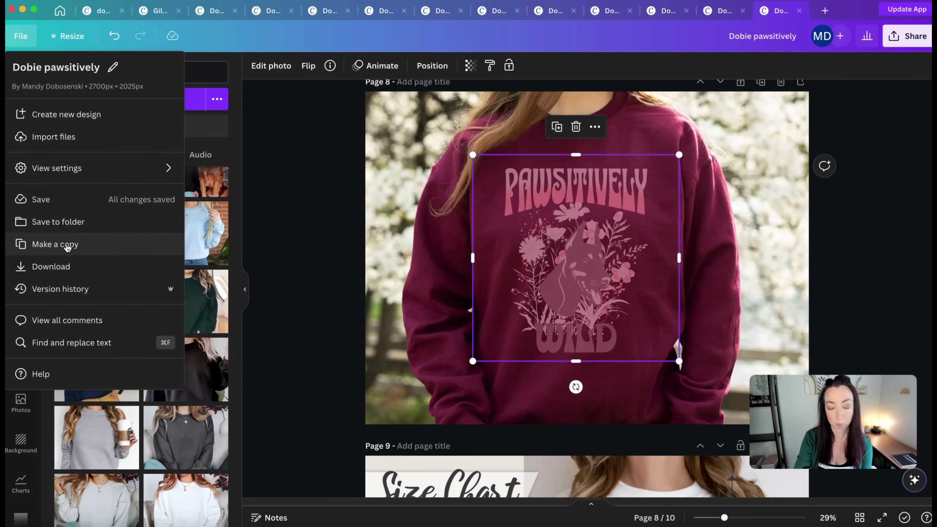
pyautogui.click(65, 247)
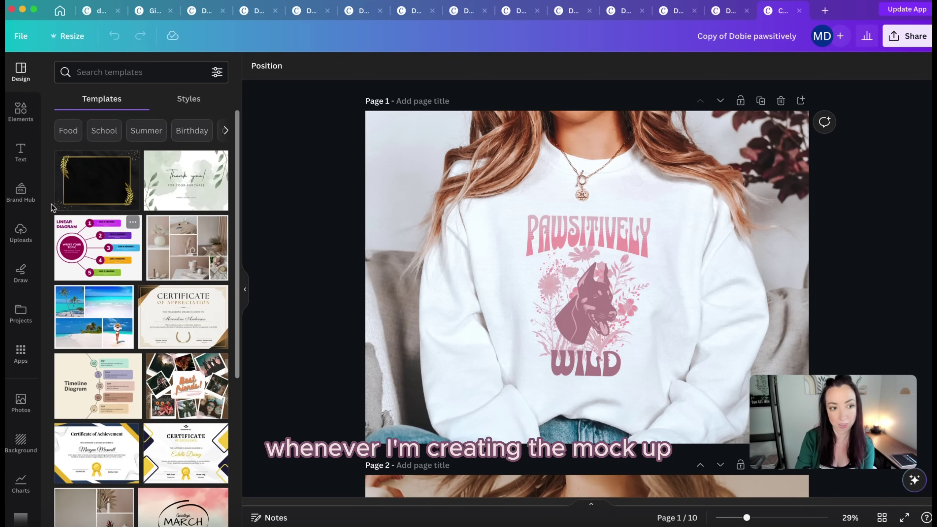
pyautogui.click(21, 233)
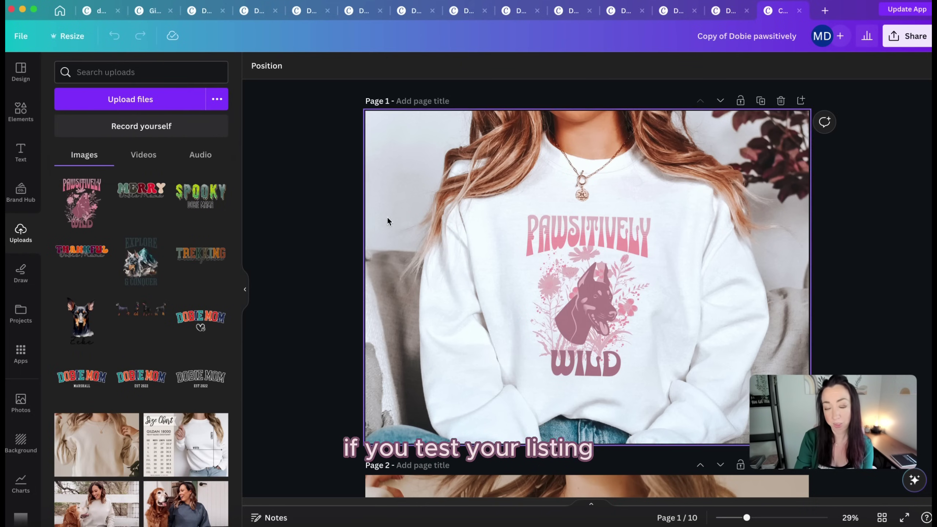
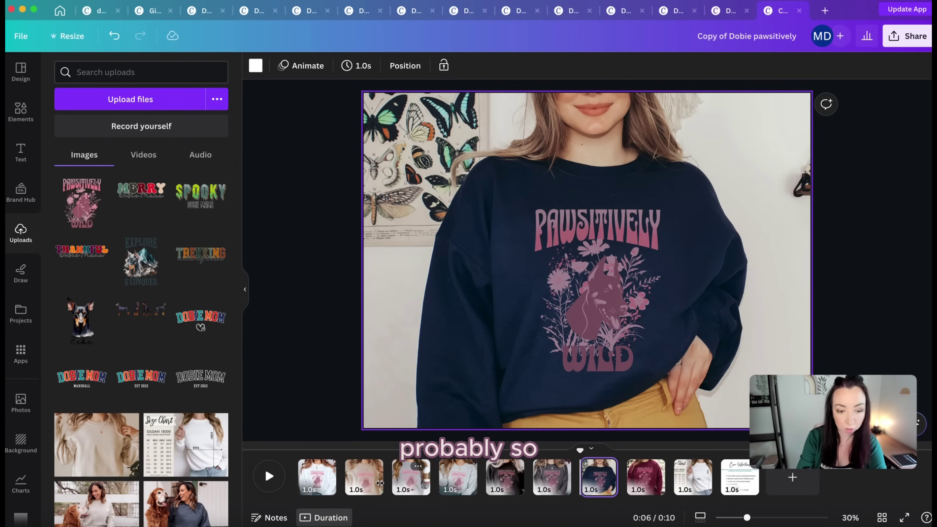
# Step: Delete the black, dark gray, navy and maroon sweatshirt pages from the copied design
pyautogui.moveTo(320, 494)
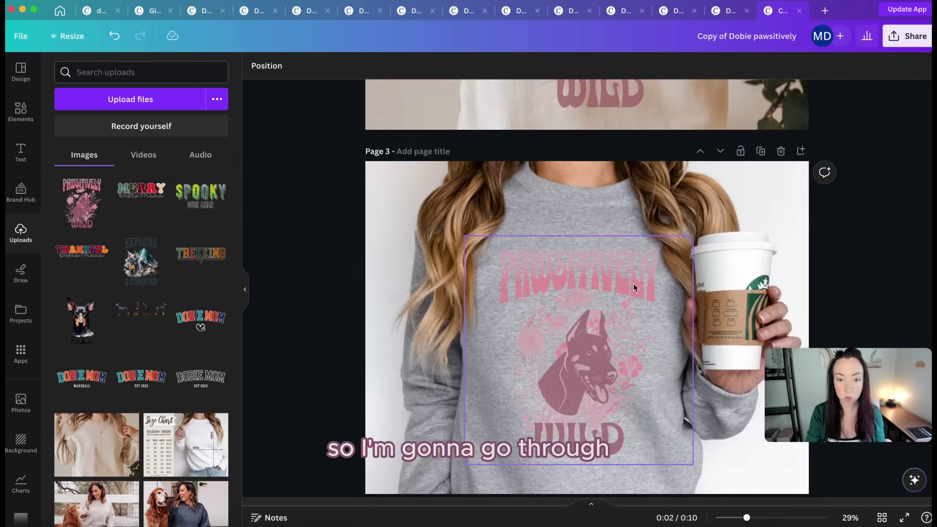
pyautogui.scroll(-5, 633, 283)
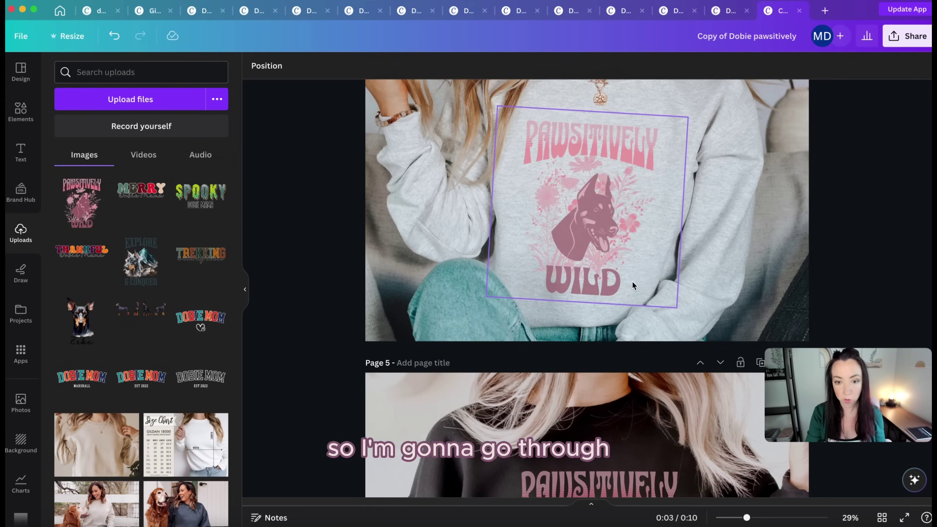
pyautogui.click(883, 518)
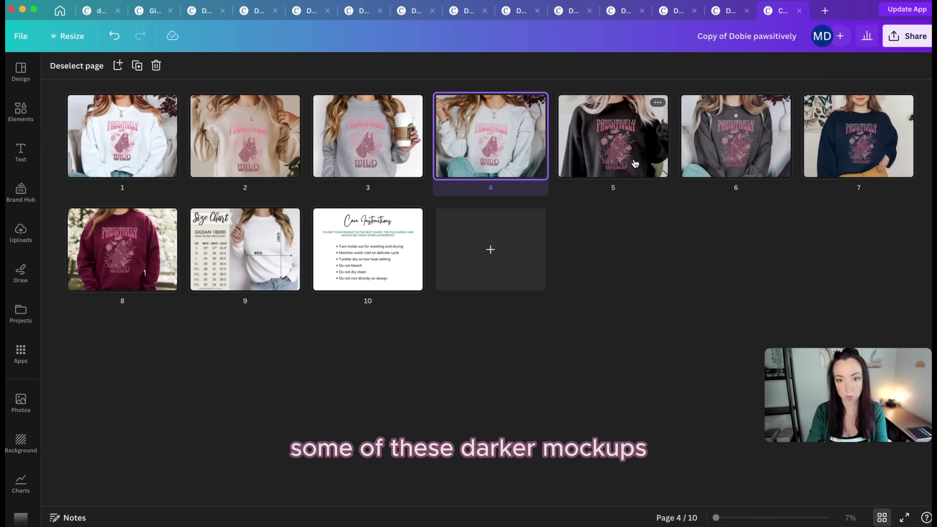
pyautogui.click(635, 163)
pyautogui.press('Delete')
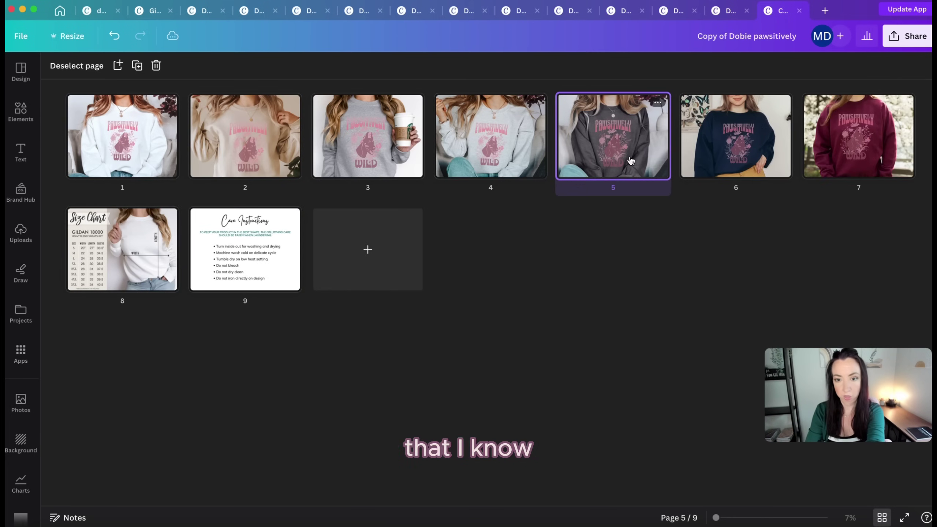
pyautogui.press('Delete')
pyautogui.press('Delete')
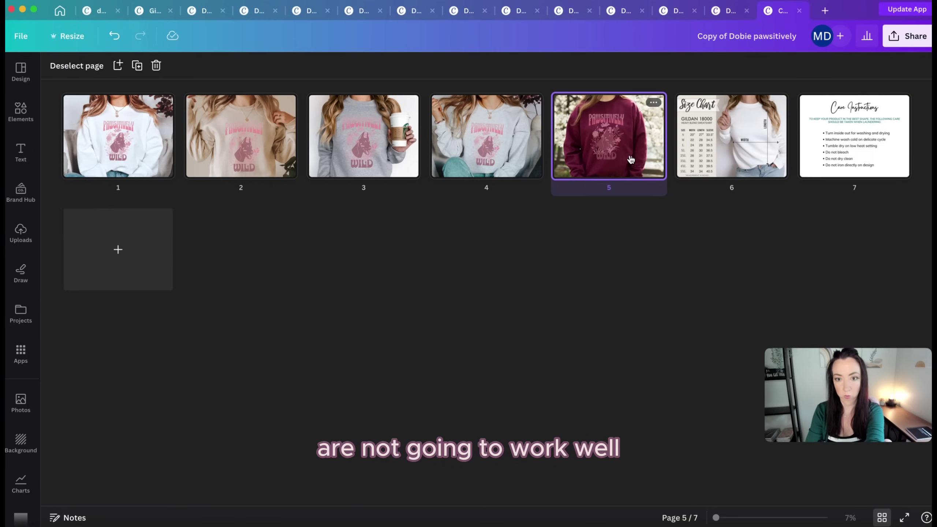
pyautogui.press('Delete')
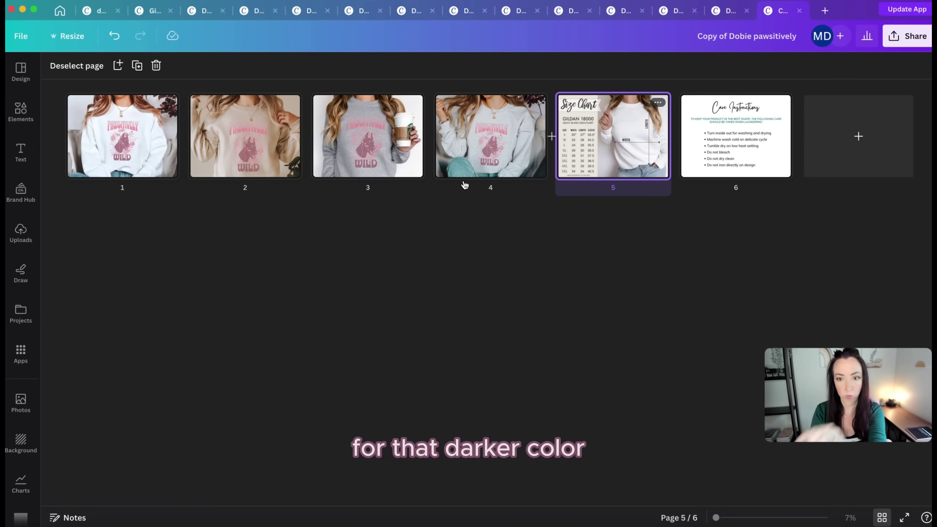
# Step: Open page 1 and replace the Pawsitively Wild graphic on the white sweatshirt with the Doberman portrait graphic
pyautogui.click(122, 136)
pyautogui.doubleClick(123, 136)
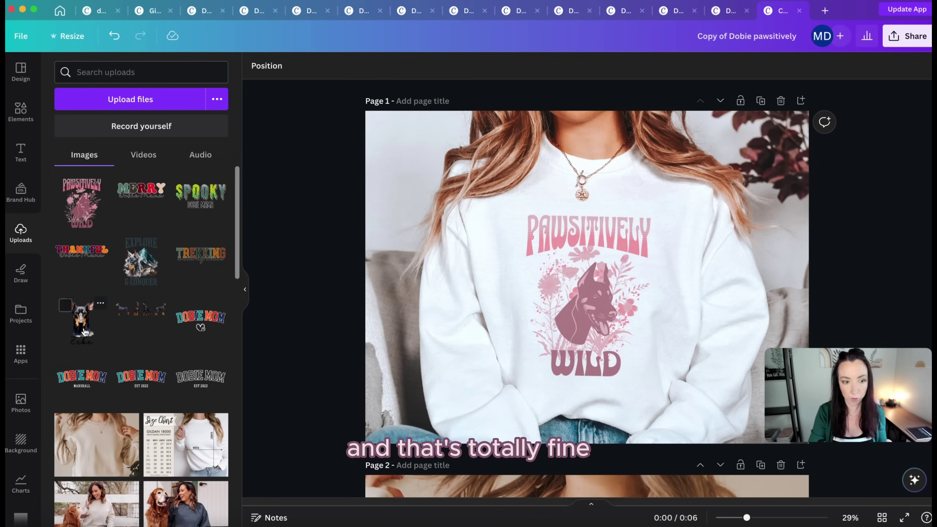
pyautogui.moveTo(82, 334); pyautogui.dragTo(565, 255)
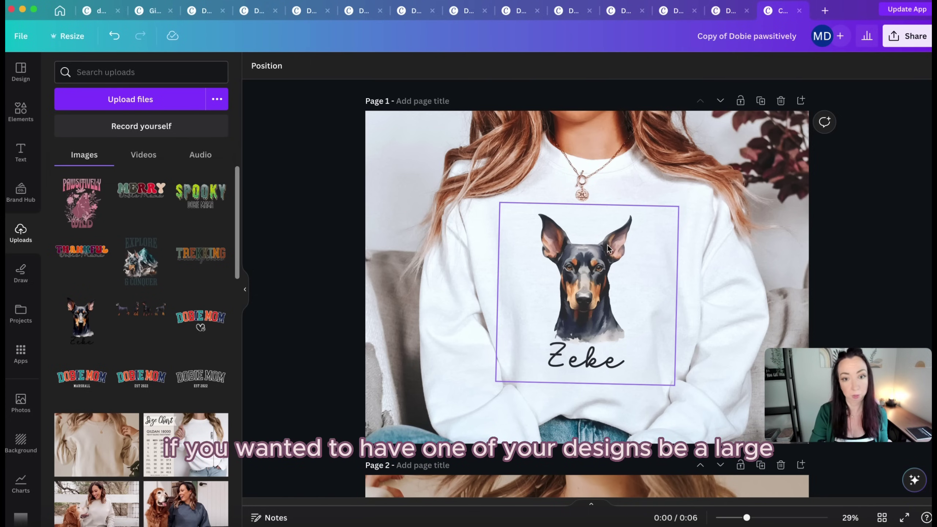
# Step: Shrink the Doberman portrait to pocket size and place it on the wearer's left chest, just below the collar
pyautogui.click(537, 352)
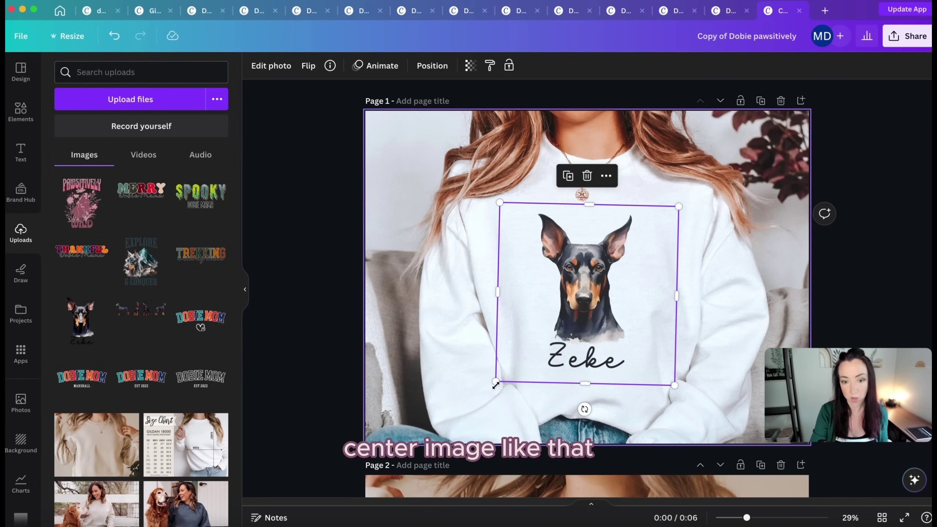
pyautogui.moveTo(496, 381); pyautogui.dragTo(626, 287)
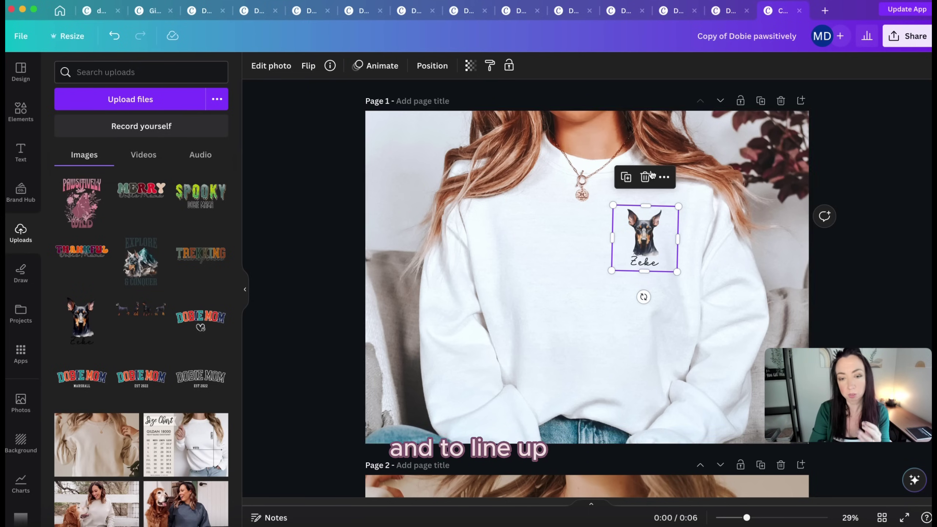
pyautogui.moveTo(650, 249); pyautogui.dragTo(646, 248)
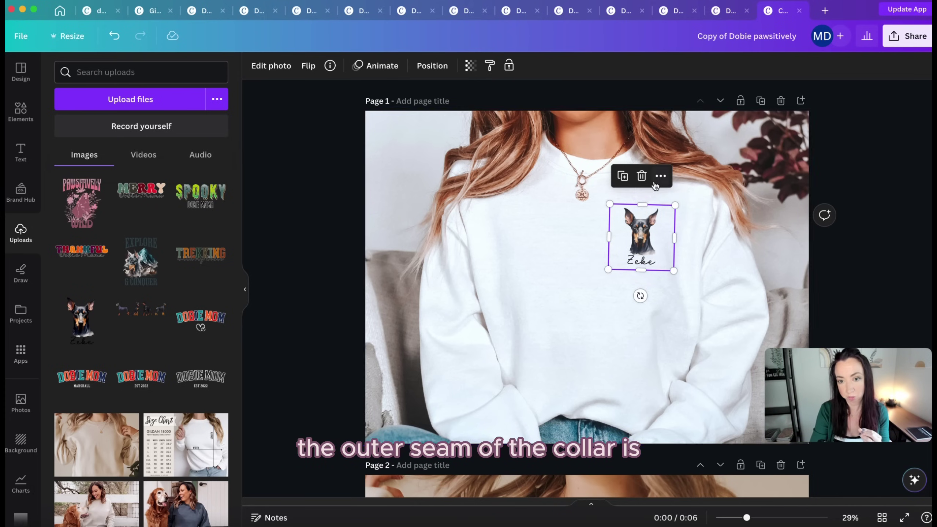
pyautogui.hotkey('shift', 'Down')
pyautogui.hotkey('shift', 'Down')
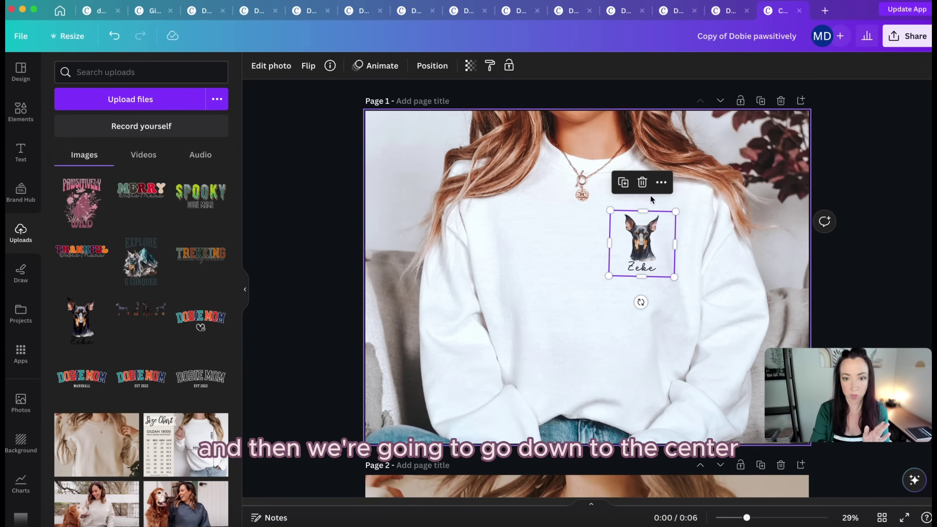
# Step: Fine-tune the tilt and position of the Doberman portrait on the white sweatshirt's left chest on page 1
pyautogui.moveTo(643, 247); pyautogui.dragTo(644, 242)
pyautogui.moveTo(640, 297); pyautogui.dragTo(640, 297)
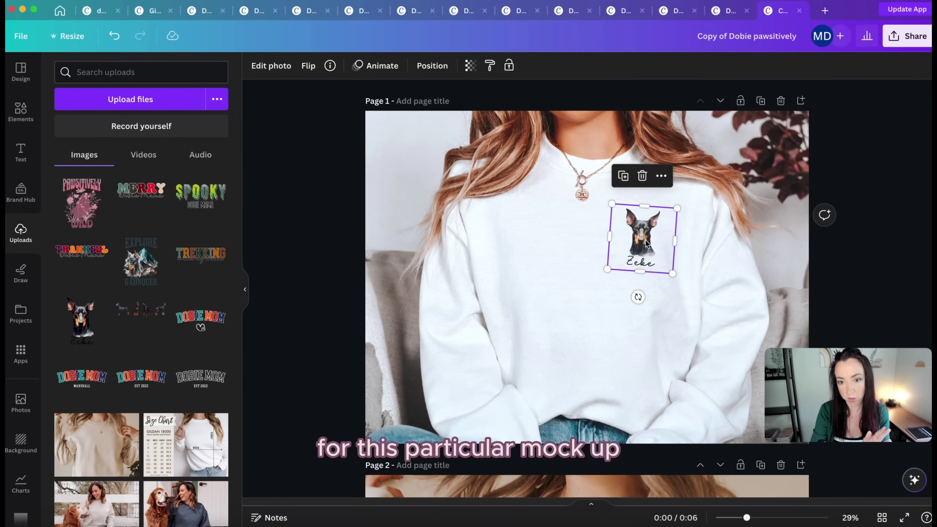
pyautogui.moveTo(647, 243); pyautogui.dragTo(650, 244)
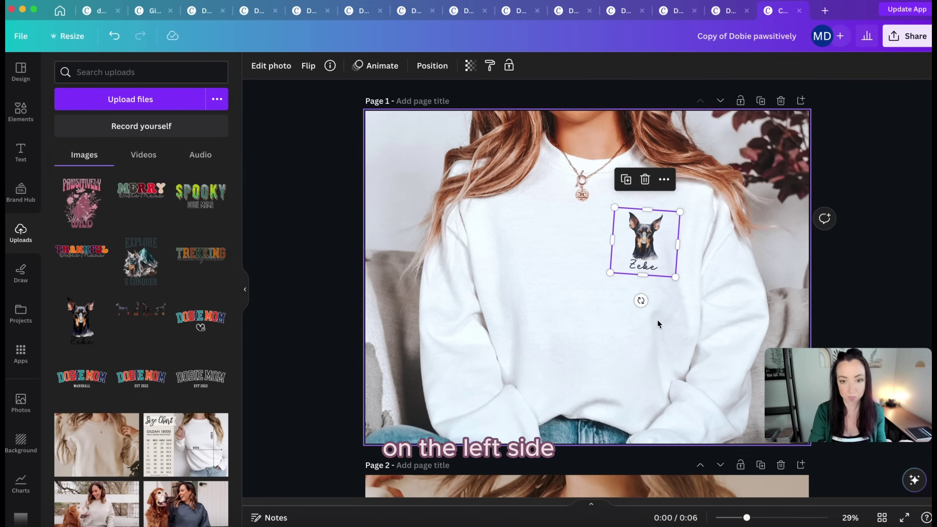
pyautogui.click(641, 326)
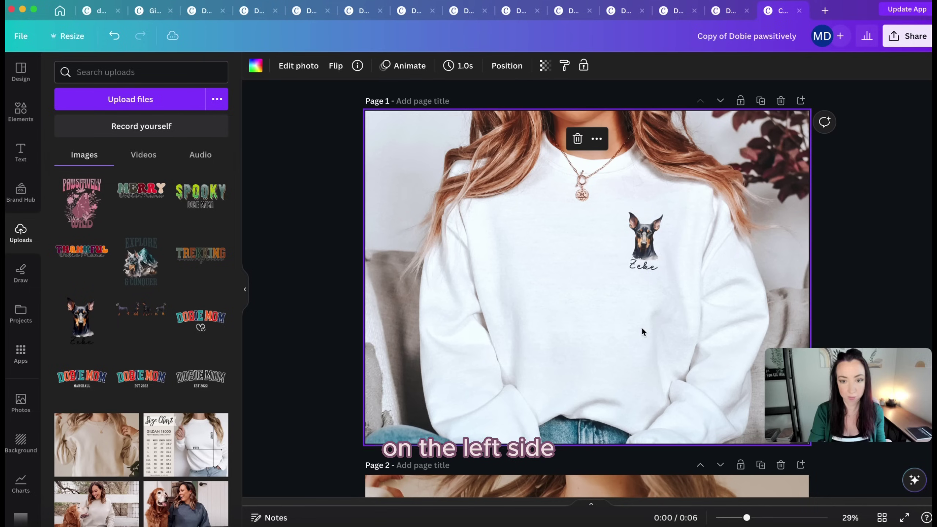
pyautogui.click(638, 260)
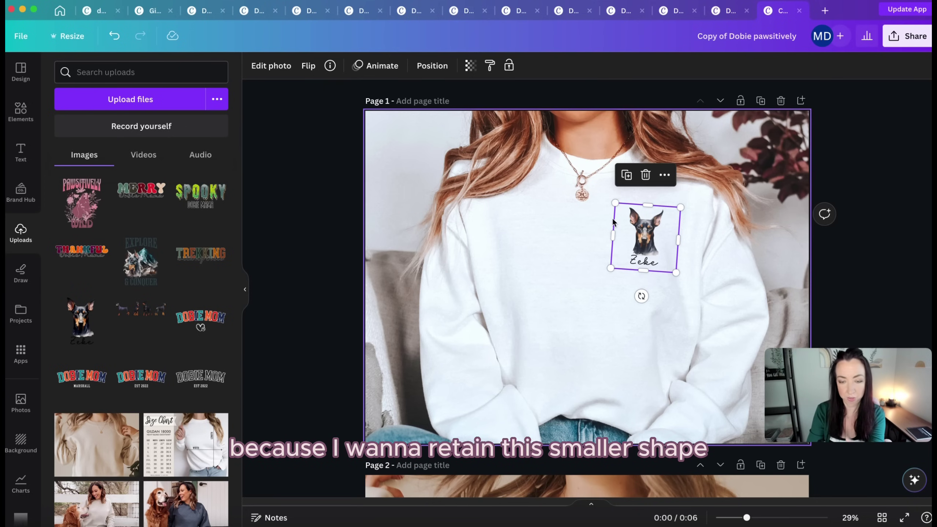
# Step: Remove the Pawsitively Wild graphic from the beige sweatshirt on page 2 and paste the copied Doberman portrait there
pyautogui.scroll(-3, 639, 215)
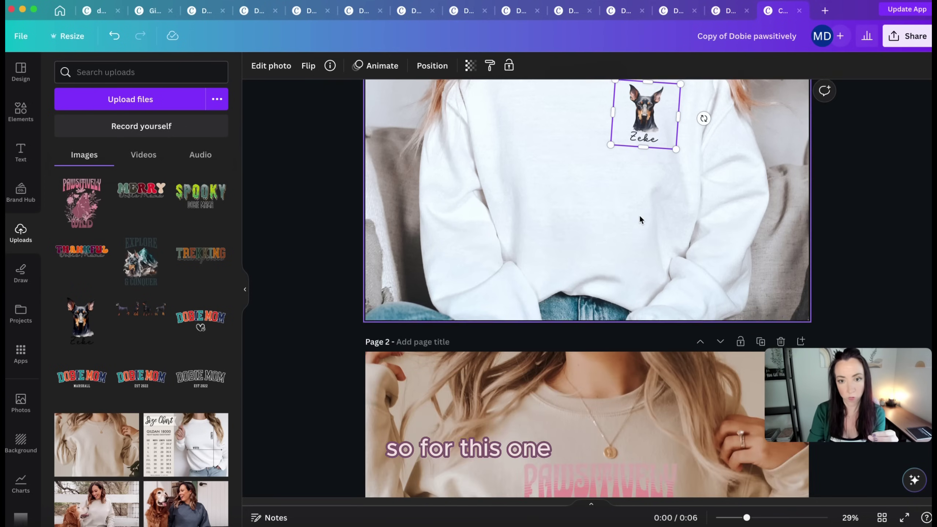
pyautogui.scroll(-6, 640, 215)
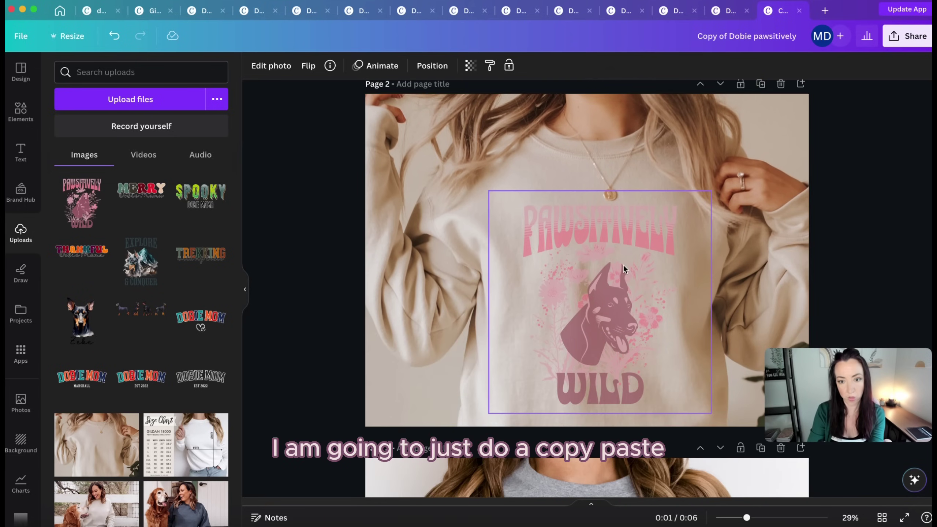
pyautogui.click(622, 265)
pyautogui.hotkey('ctrl', 'x')
pyautogui.hotkey('ctrl', 'z')
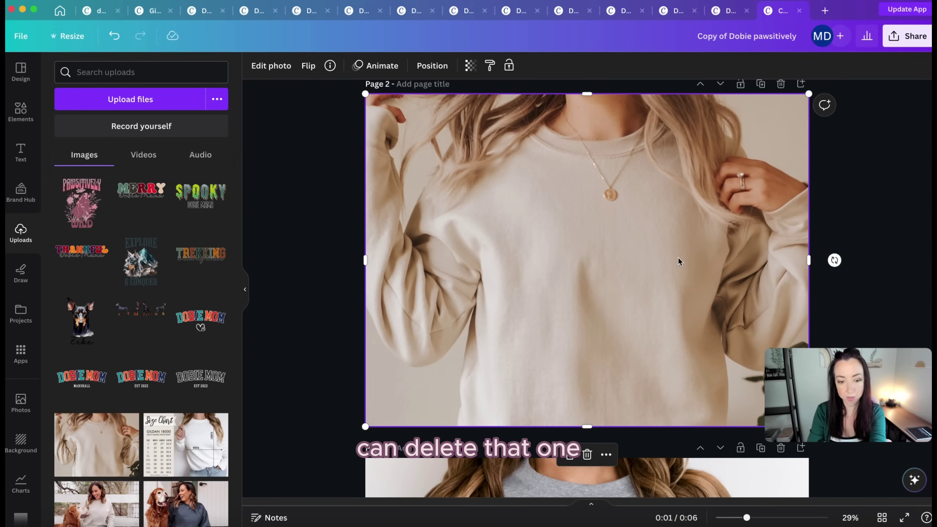
# Step: Scale the Doberman portrait on page 2 to pocket size and set it upright on the wearer's left chest
pyautogui.moveTo(643, 229); pyautogui.dragTo(658, 234)
pyautogui.moveTo(656, 282); pyautogui.dragTo(660, 283)
pyautogui.moveTo(660, 229); pyautogui.dragTo(662, 227)
pyautogui.moveTo(695, 254); pyautogui.dragTo(725, 284)
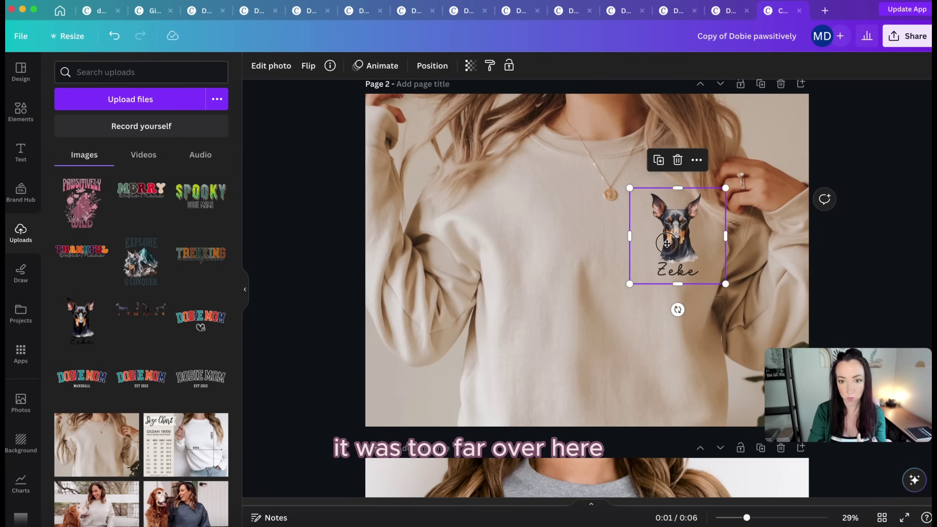
pyautogui.moveTo(699, 248); pyautogui.dragTo(708, 274)
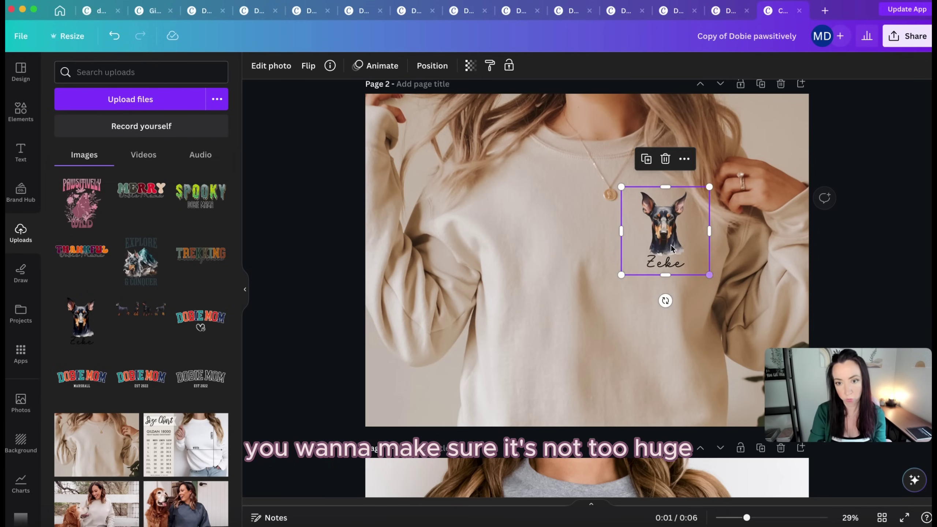
pyautogui.moveTo(671, 248); pyautogui.dragTo(671, 251)
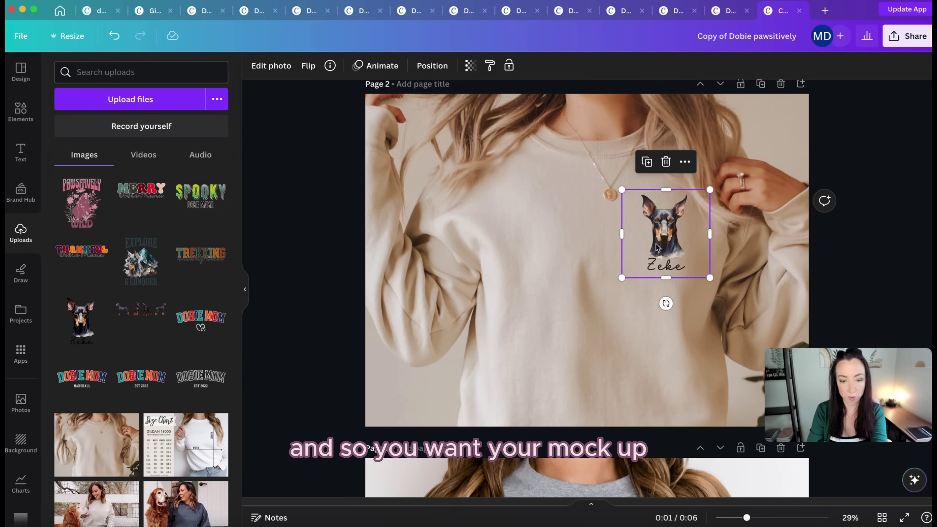
pyautogui.moveTo(622, 277); pyautogui.dragTo(623, 274)
# Step: Paste the Doberman portrait onto the gray sweatshirt on page 3, placing it slightly smaller on the wearer's left chest beside the cup
pyautogui.scroll(-8, 675, 239)
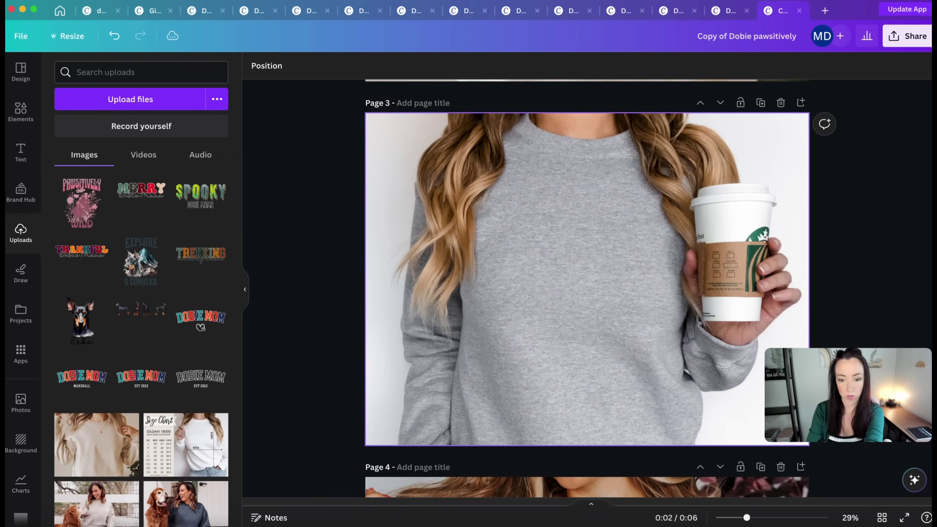
pyautogui.press('cmd+v')
pyautogui.moveTo(658, 257); pyautogui.dragTo(638, 238)
pyautogui.moveTo(678, 277); pyautogui.dragTo(673, 274)
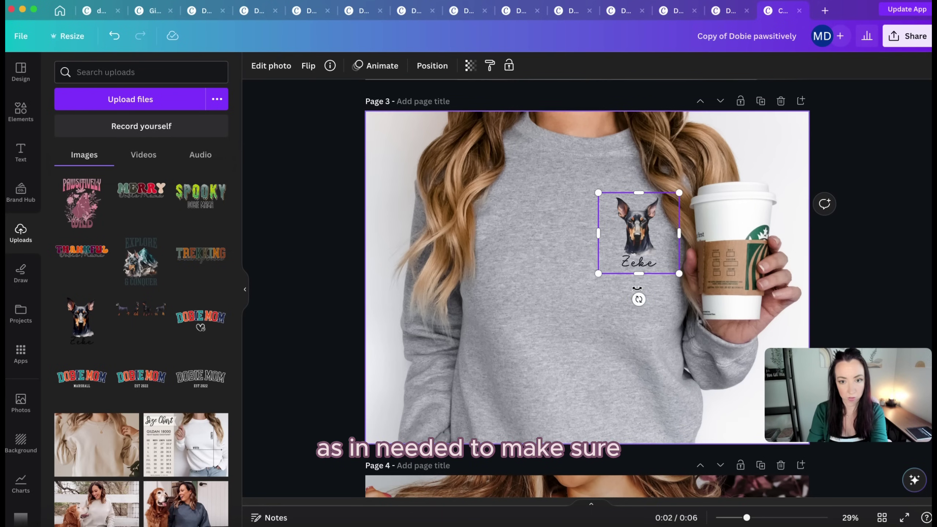
# Step: Replace the Pawsitively Wild graphic on the light gray sweatshirt on page 4 with the copied Doberman portrait
pyautogui.scroll(-5, 639, 295)
pyautogui.scroll(-3, 630, 283)
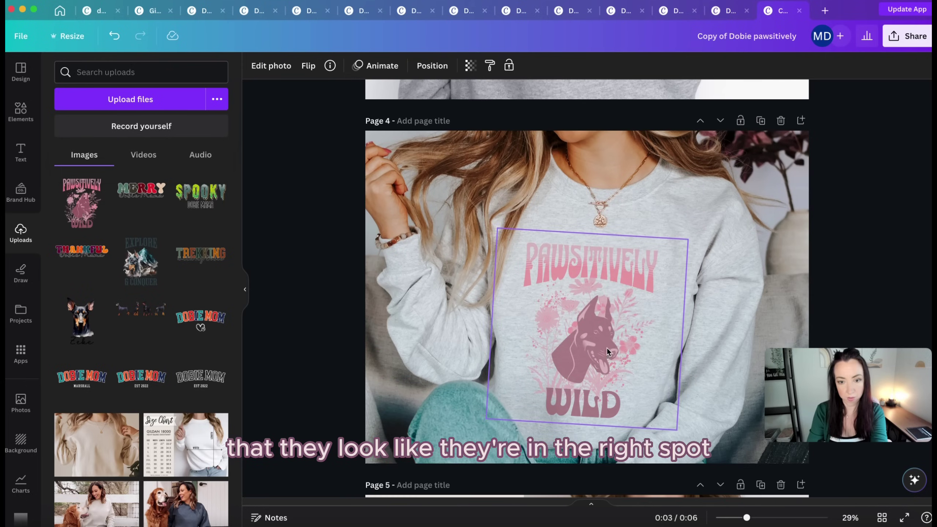
pyautogui.click(606, 347)
pyautogui.press('Delete')
pyautogui.hotkey('ctrl', 'v')
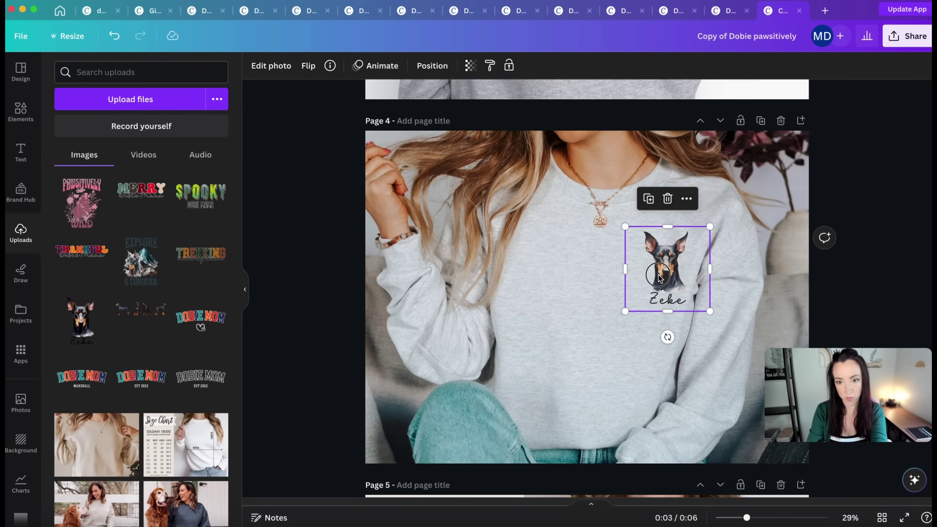
# Step: Tilt the Doberman portrait on page 4 slightly clockwise and adjust its placement on the wearer's left chest
pyautogui.moveTo(668, 335); pyautogui.dragTo(649, 335)
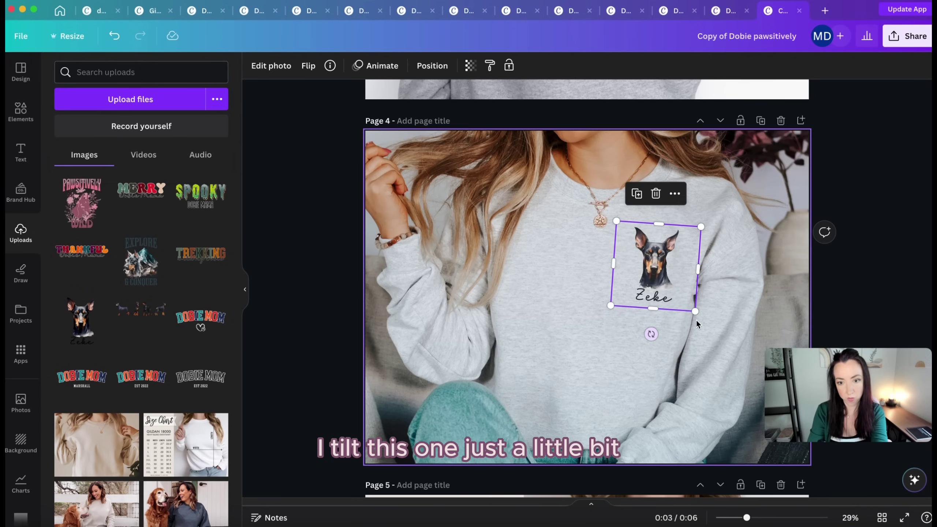
pyautogui.moveTo(695, 311); pyautogui.dragTo(661, 294)
pyautogui.moveTo(662, 300); pyautogui.dragTo(663, 300)
# Step: Enlarge the Doberman portrait on page 1's white sweatshirt to about 450 × 450 and readjust its position and tilt
pyautogui.scroll(-10, 664, 301)
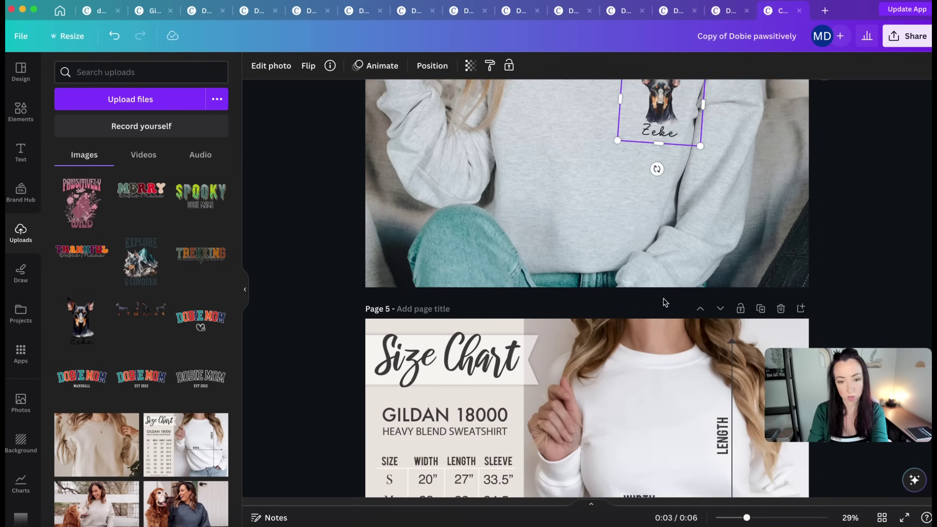
pyautogui.scroll(10, 698, 306)
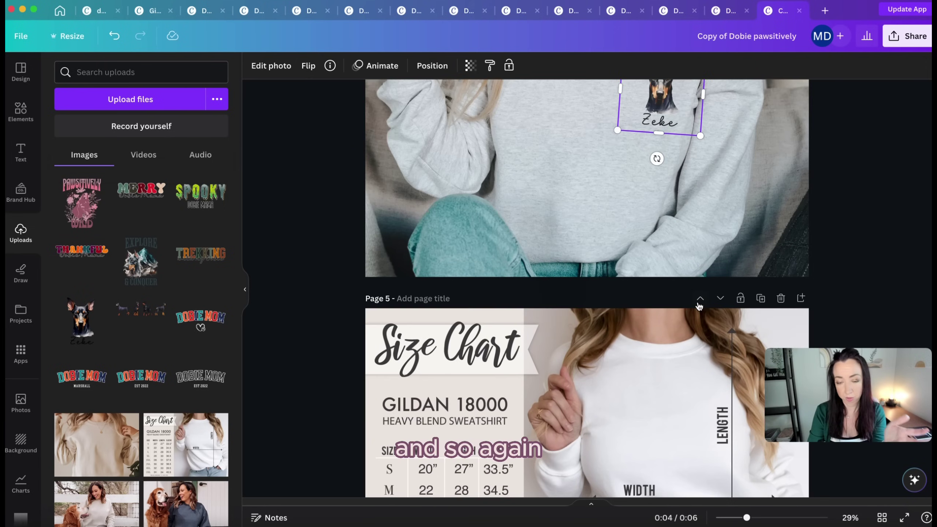
pyautogui.scroll(15, 719, 317)
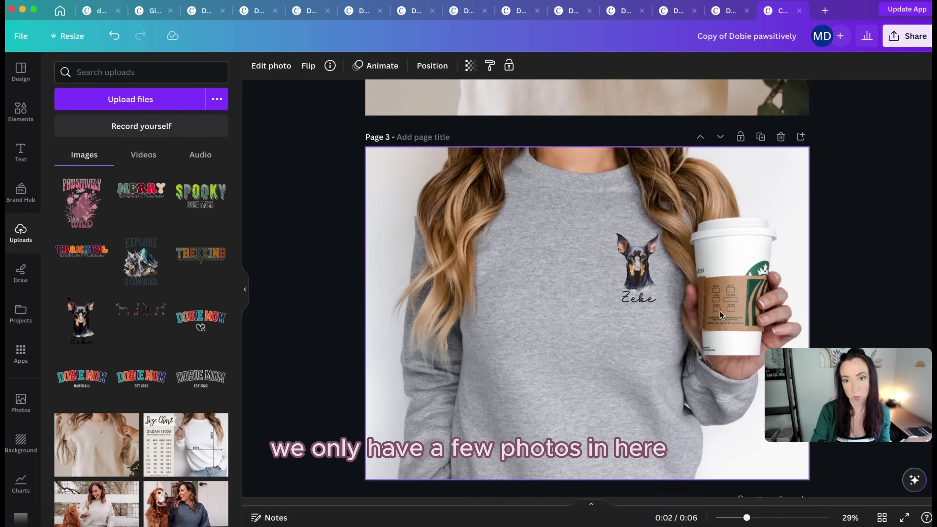
pyautogui.scroll(3, 721, 317)
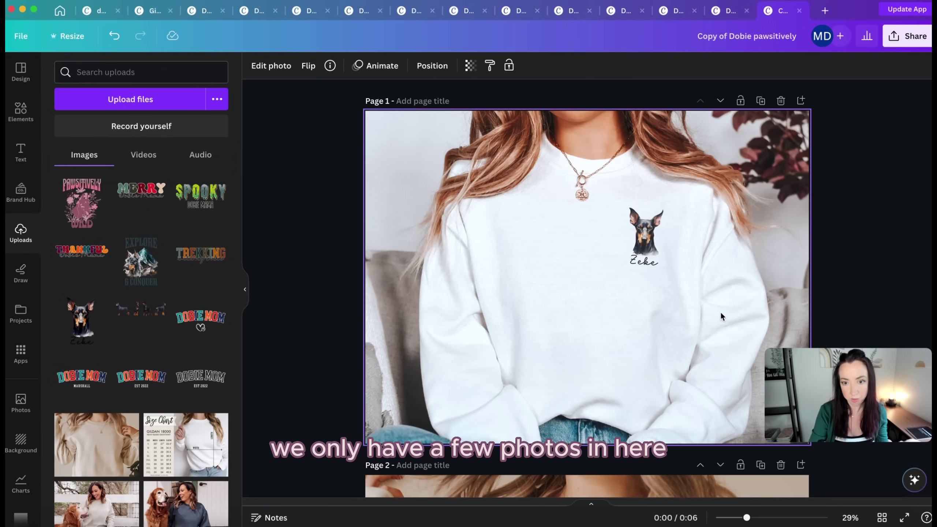
pyautogui.click(669, 221)
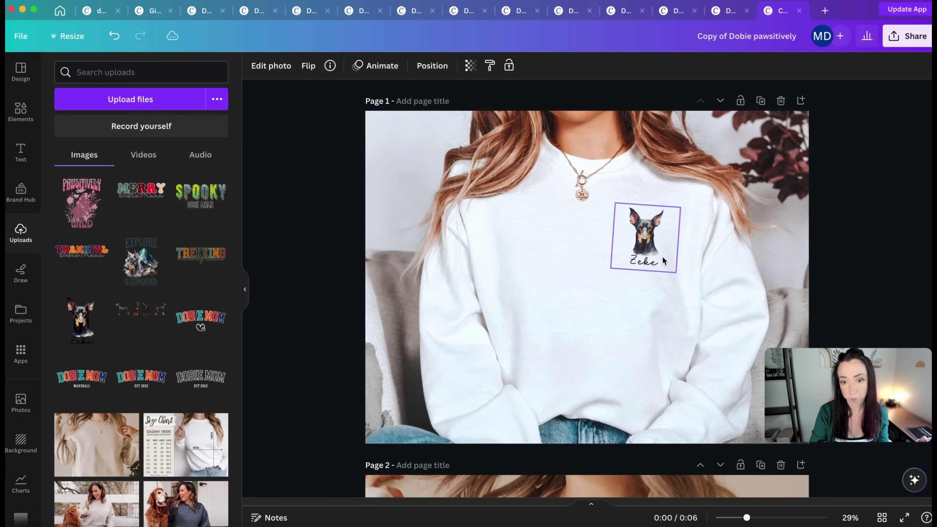
pyautogui.moveTo(682, 206); pyautogui.dragTo(688, 201)
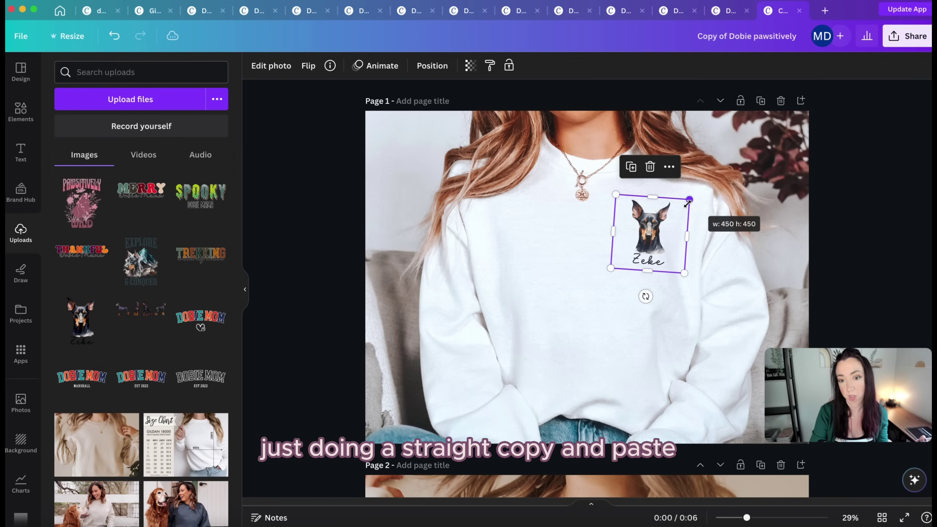
pyautogui.moveTo(657, 233); pyautogui.dragTo(659, 236)
pyautogui.moveTo(646, 301); pyautogui.dragTo(647, 300)
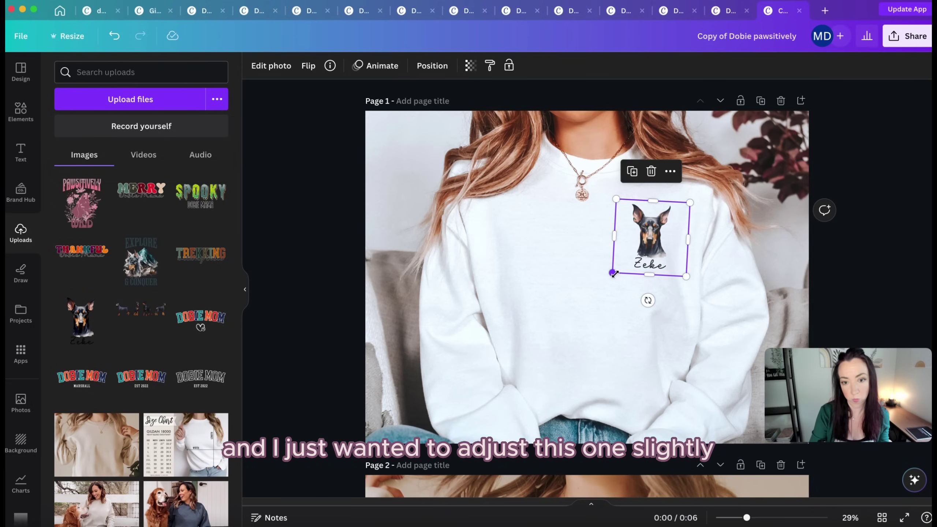
pyautogui.click(723, 307)
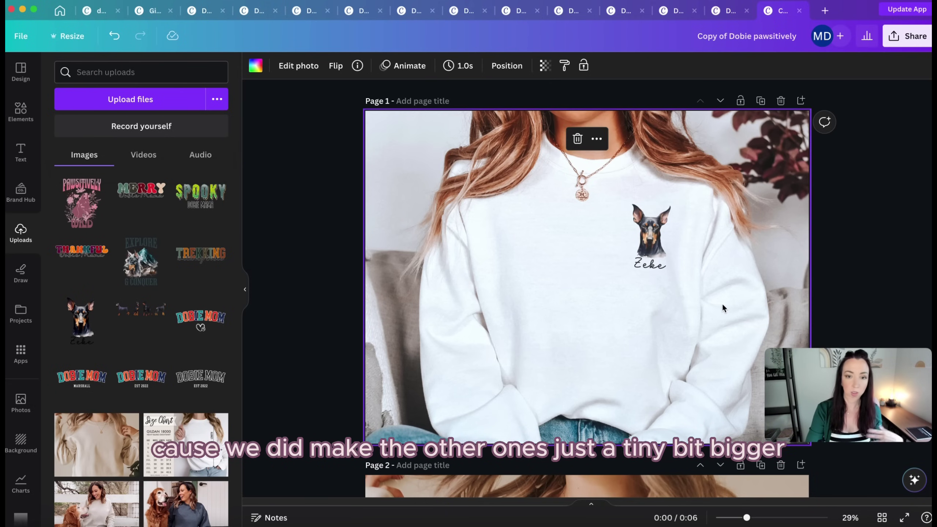
# Step: Rename the design as Dobie pocket name
pyautogui.scroll(-5, 722, 308)
pyautogui.scroll(-3, 705, 312)
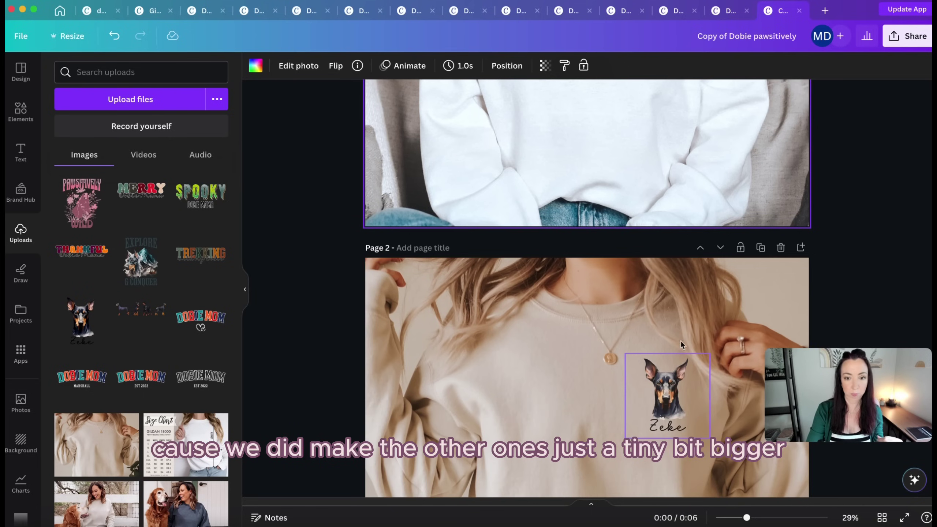
pyautogui.scroll(3, 697, 269)
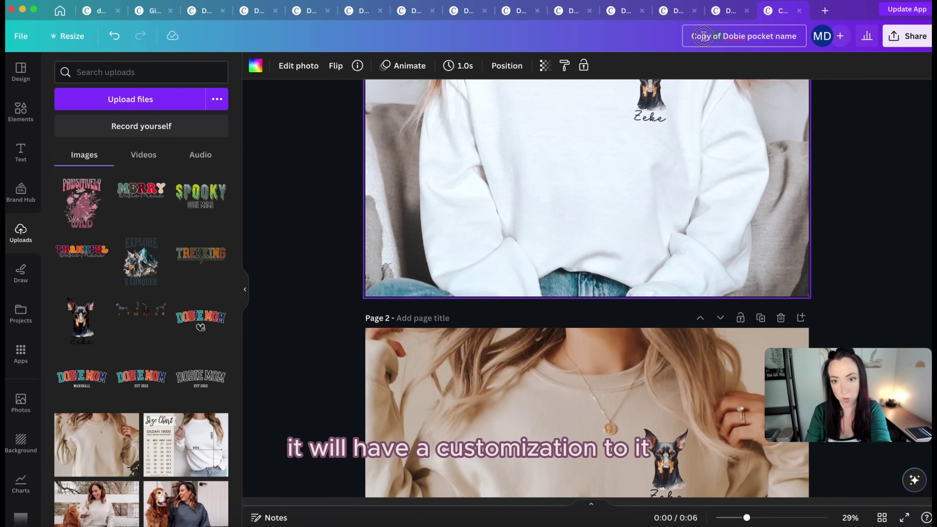
pyautogui.press('BackSpace')
pyautogui.press('BackSpace')
pyautogui.press('BackSpace')
pyautogui.press('BackSpace')
pyautogui.press('BackSpace')
pyautogui.press('BackSpace')
pyautogui.press('BackSpace')
pyautogui.press('BackSpace')
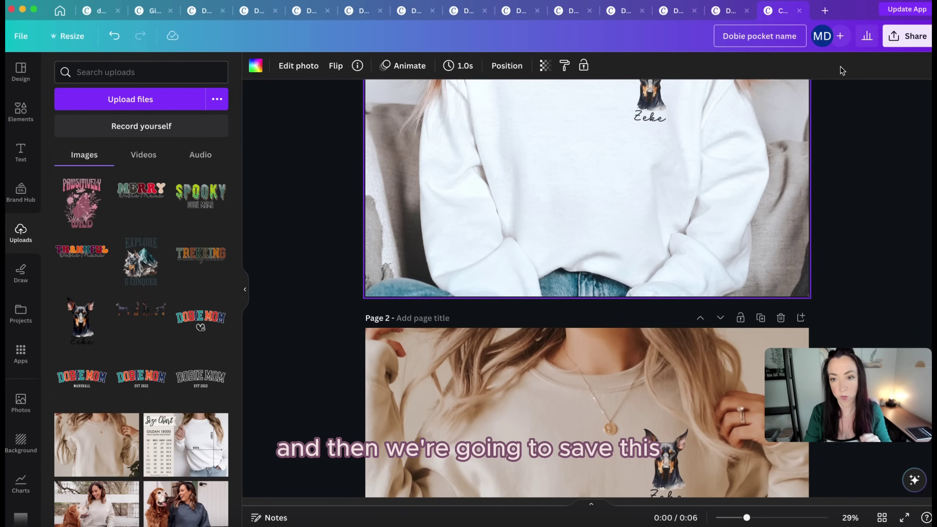
# Step: Download all 6 pages of the design as PNG files
pyautogui.click(909, 43)
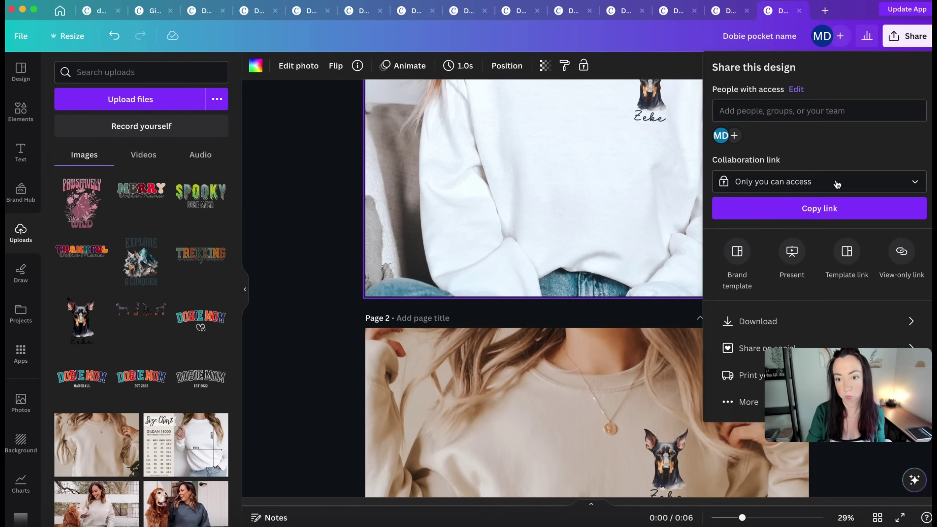
pyautogui.click(770, 320)
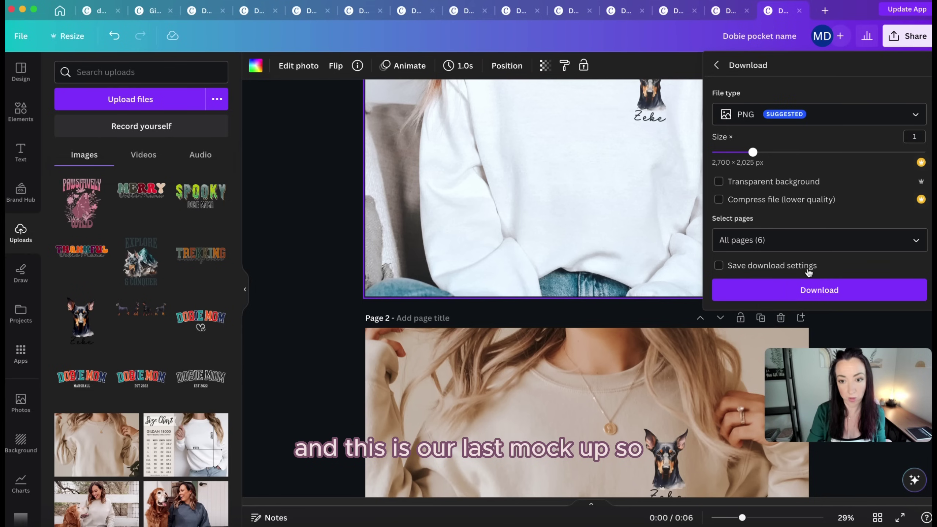
pyautogui.click(813, 293)
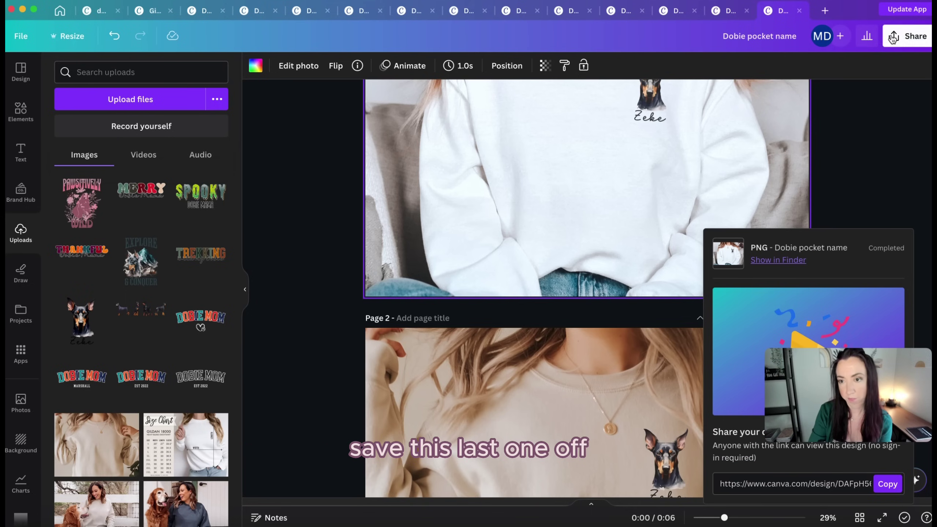
# Step: Download the design as an MP4 video and save it as Dobie pocket name.mp4 in the Dobie pocket name folder
pyautogui.click(907, 36)
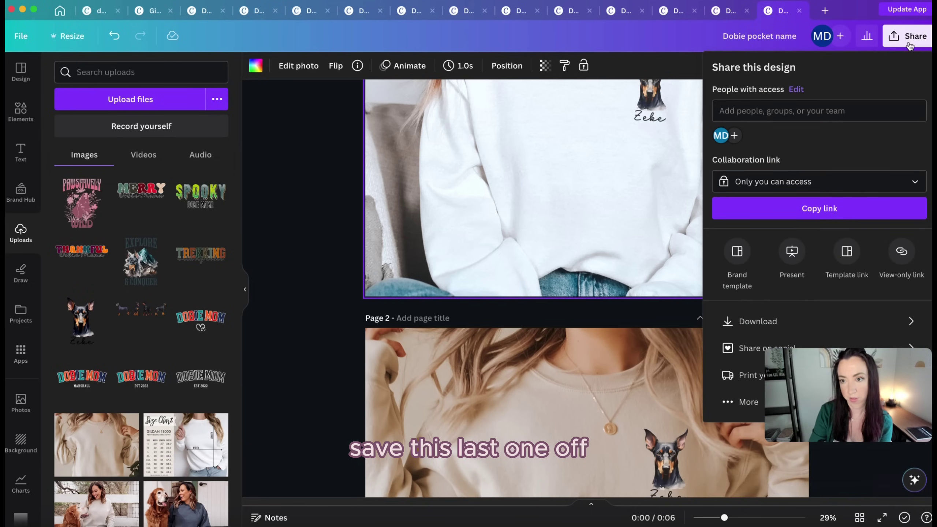
pyautogui.click(758, 321)
pyautogui.click(778, 116)
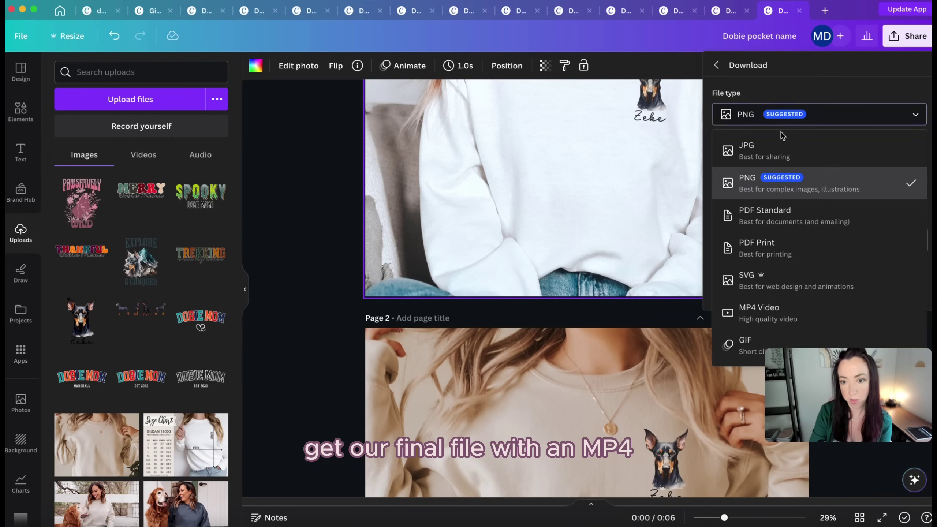
pyautogui.click(766, 308)
pyautogui.click(814, 284)
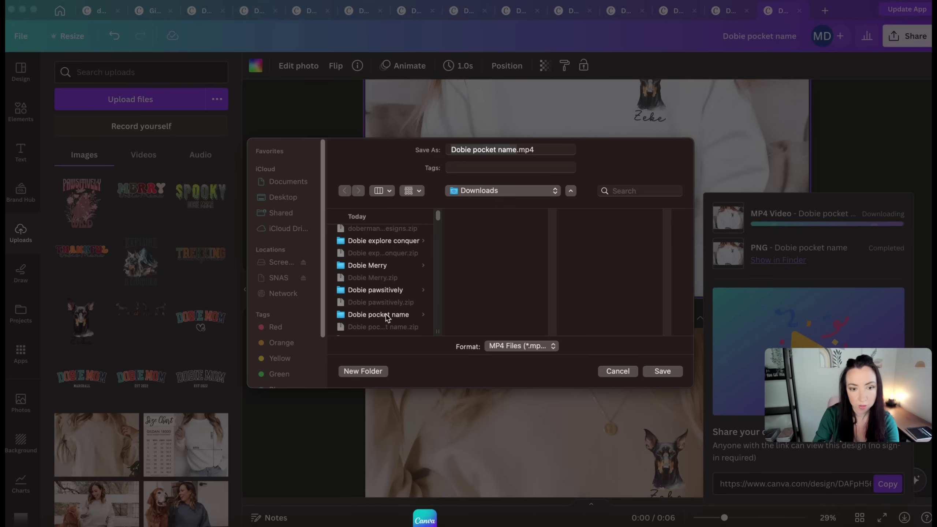
pyautogui.click(386, 316)
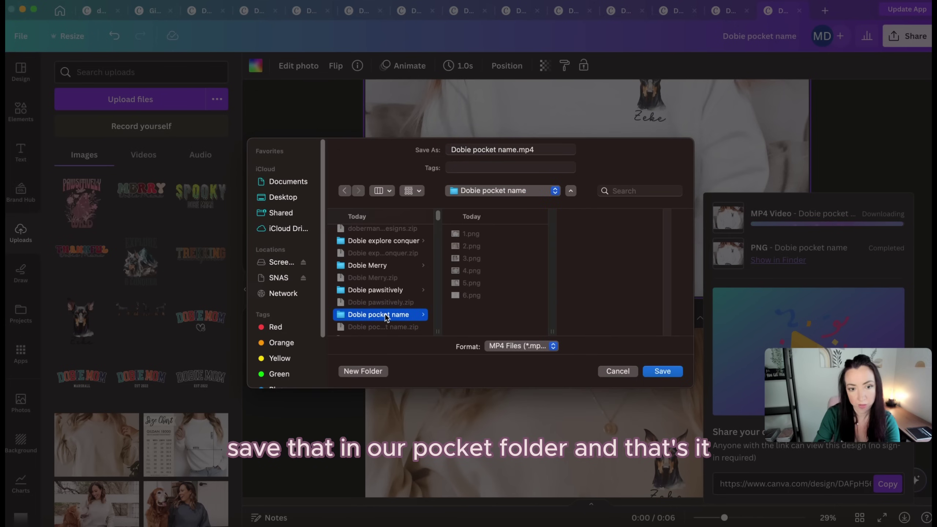
pyautogui.click(667, 374)
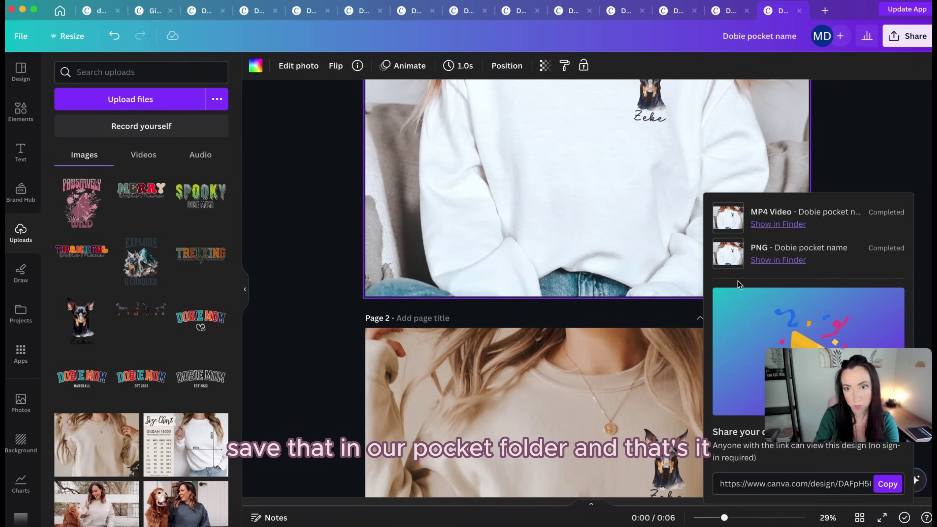